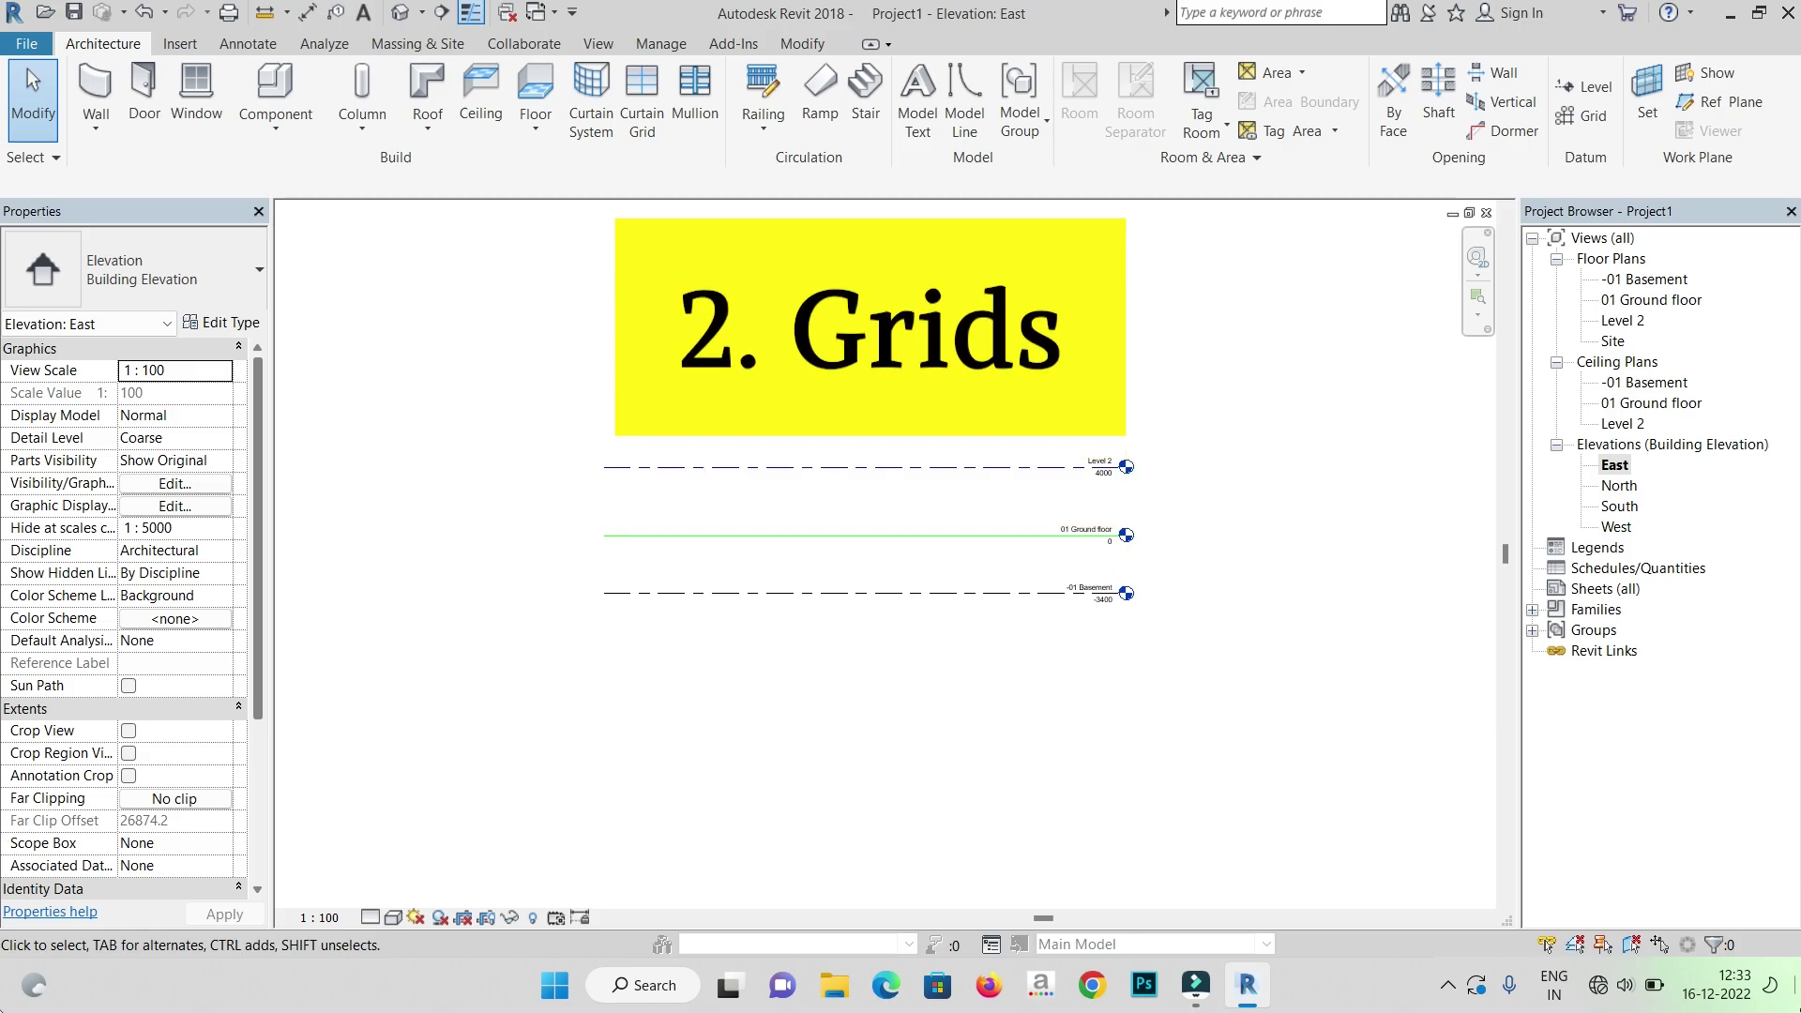
{"action": "scroll", "coordinate": [1421, 834], "scroll_direction": "down", "scroll_amount": 1}
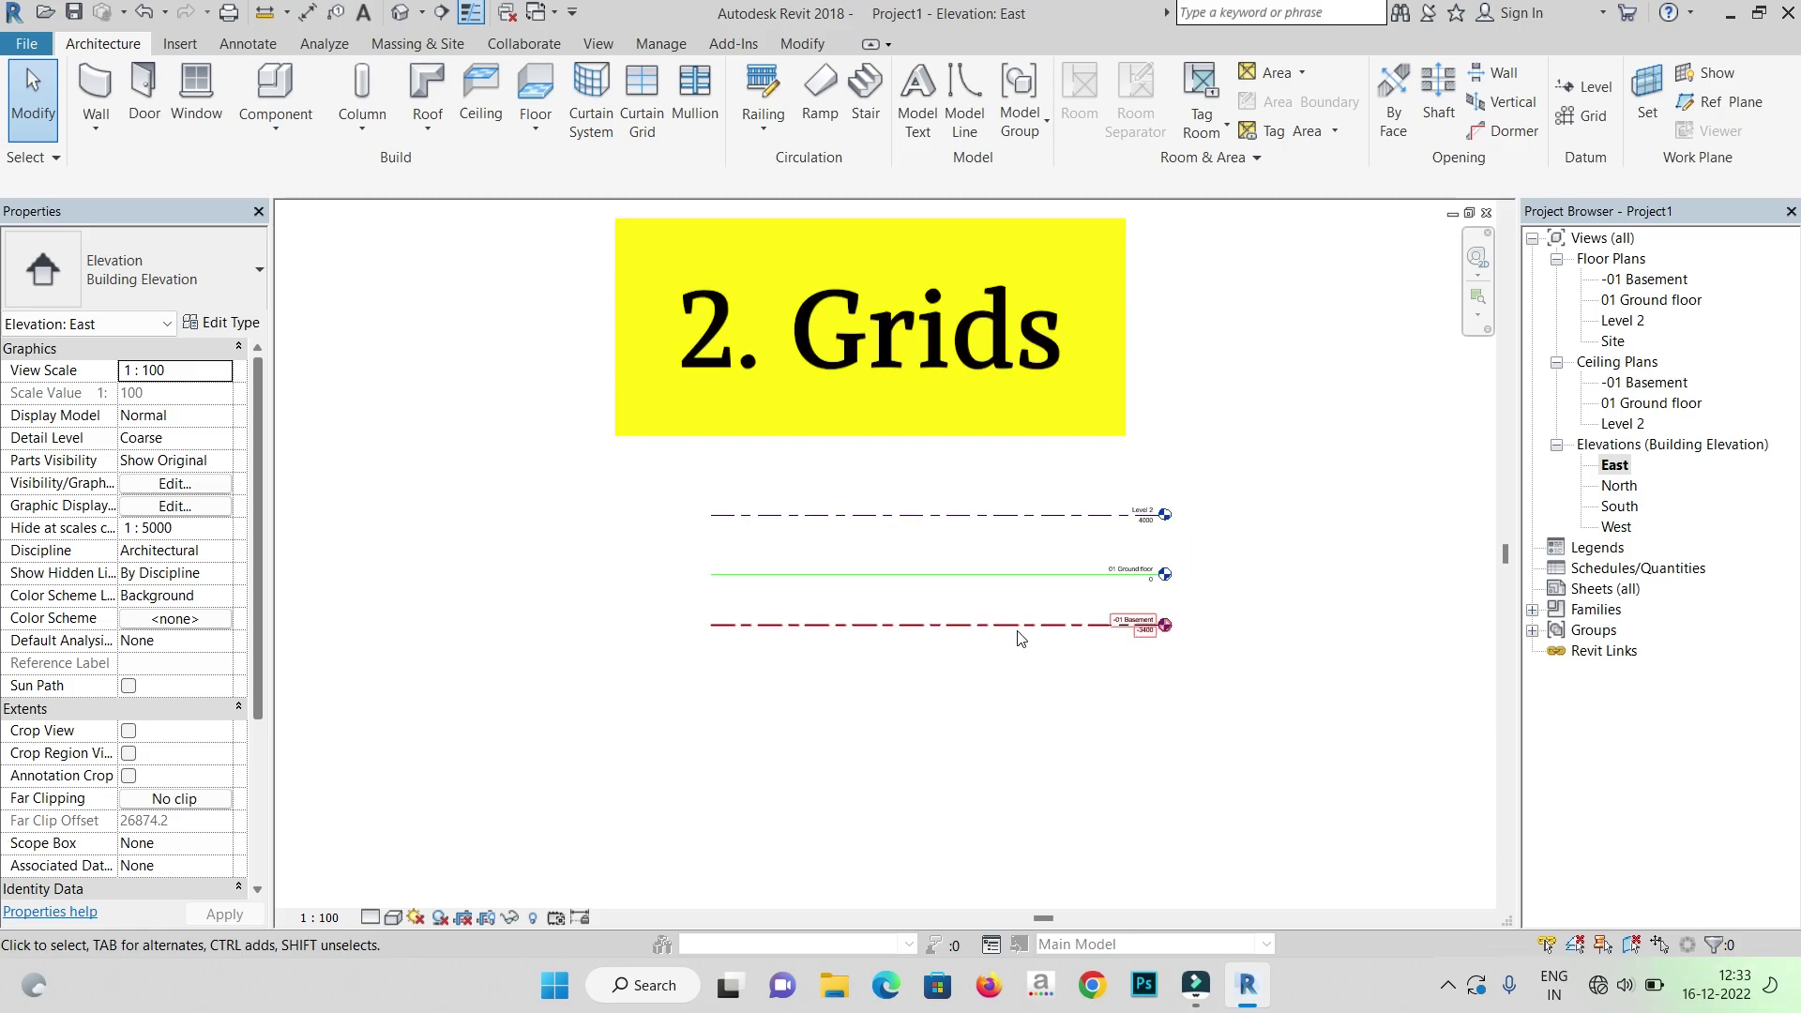
{"action": "scroll", "coordinate": [696, 478], "scroll_direction": "down", "scroll_amount": 2}
{"action": "scroll", "coordinate": [900, 648], "scroll_direction": "up", "scroll_amount": 3}
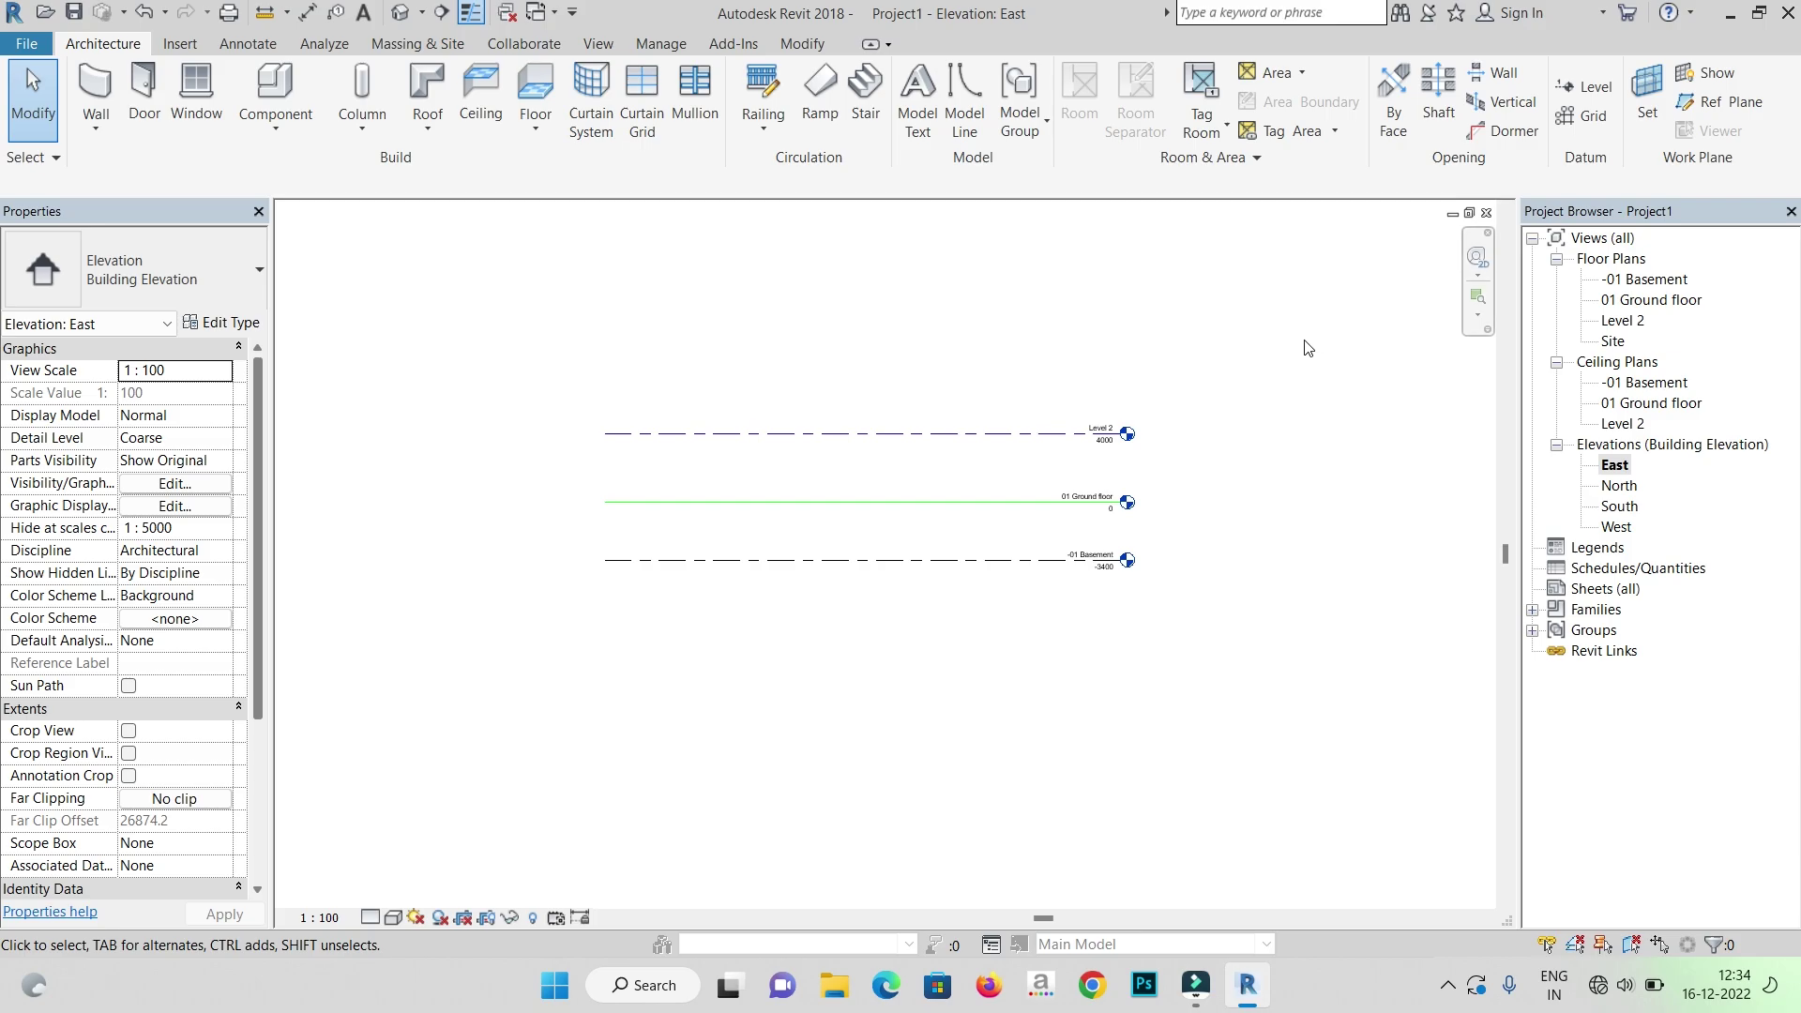
{"action": "scroll", "coordinate": [1294, 352], "scroll_direction": "down", "scroll_amount": 2}
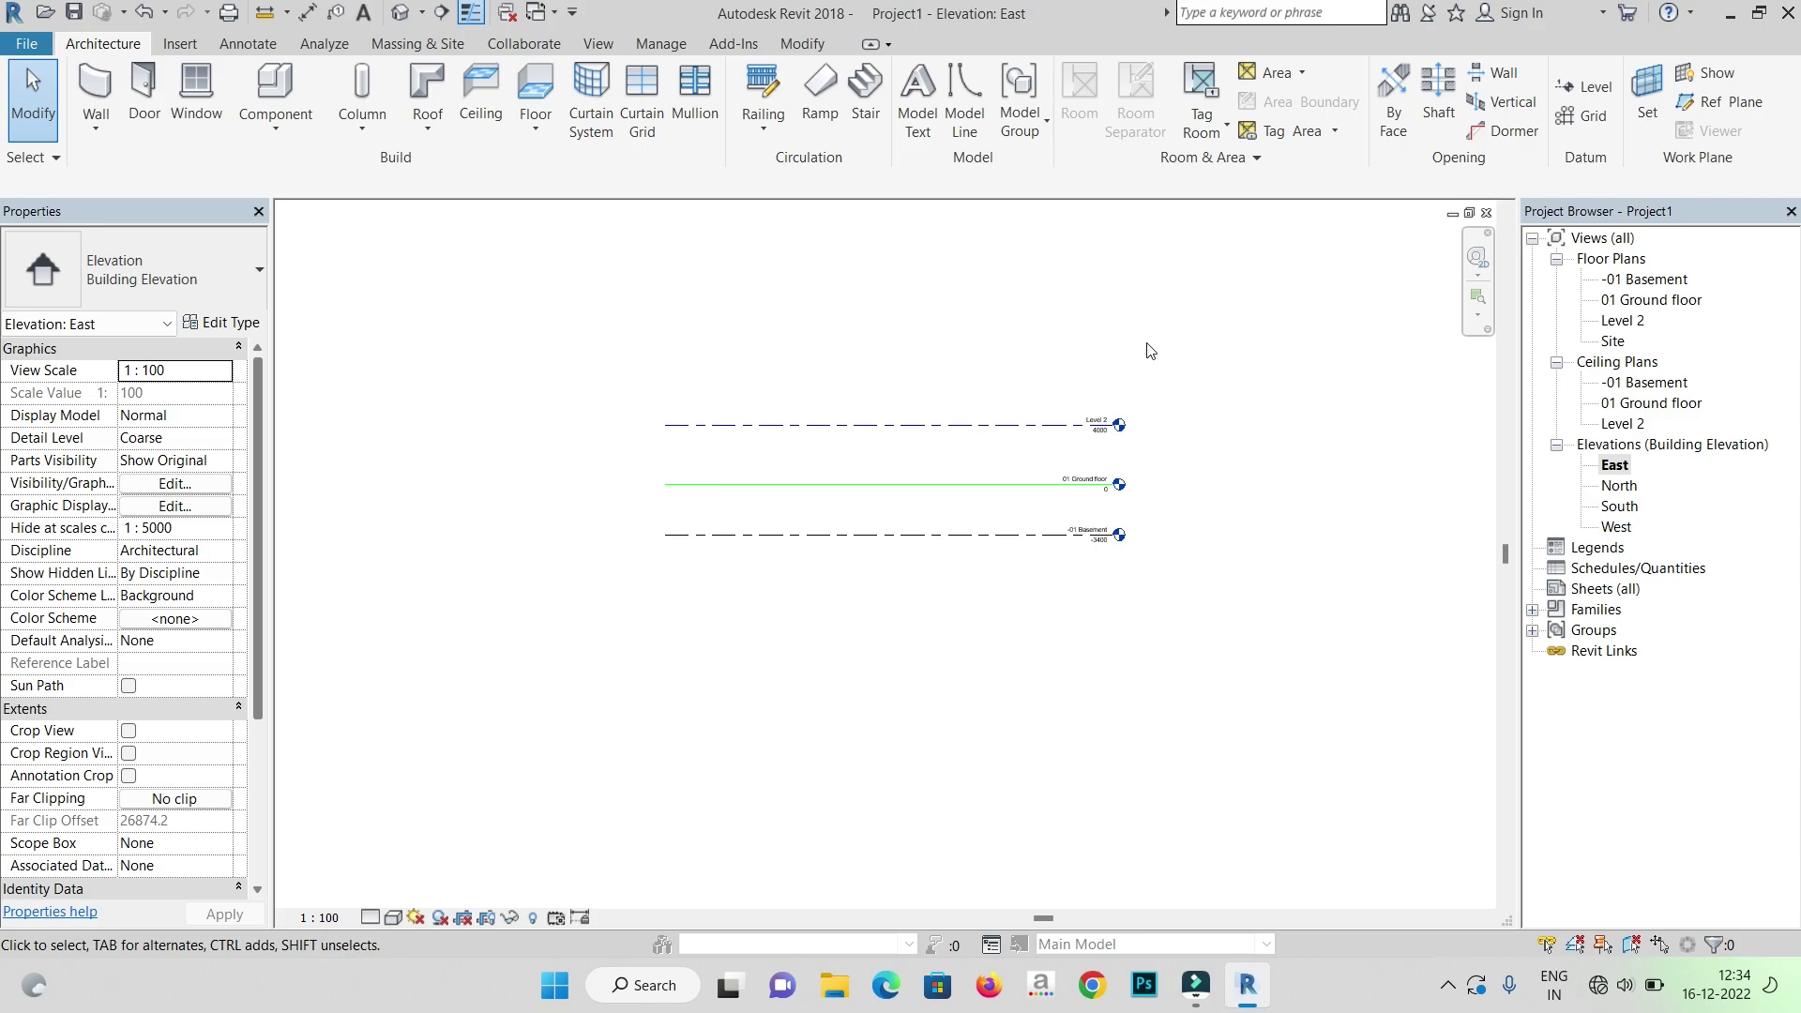
- Open the 01 Ground floor plan view
{"action": "double_click", "coordinate": [1629, 301]}
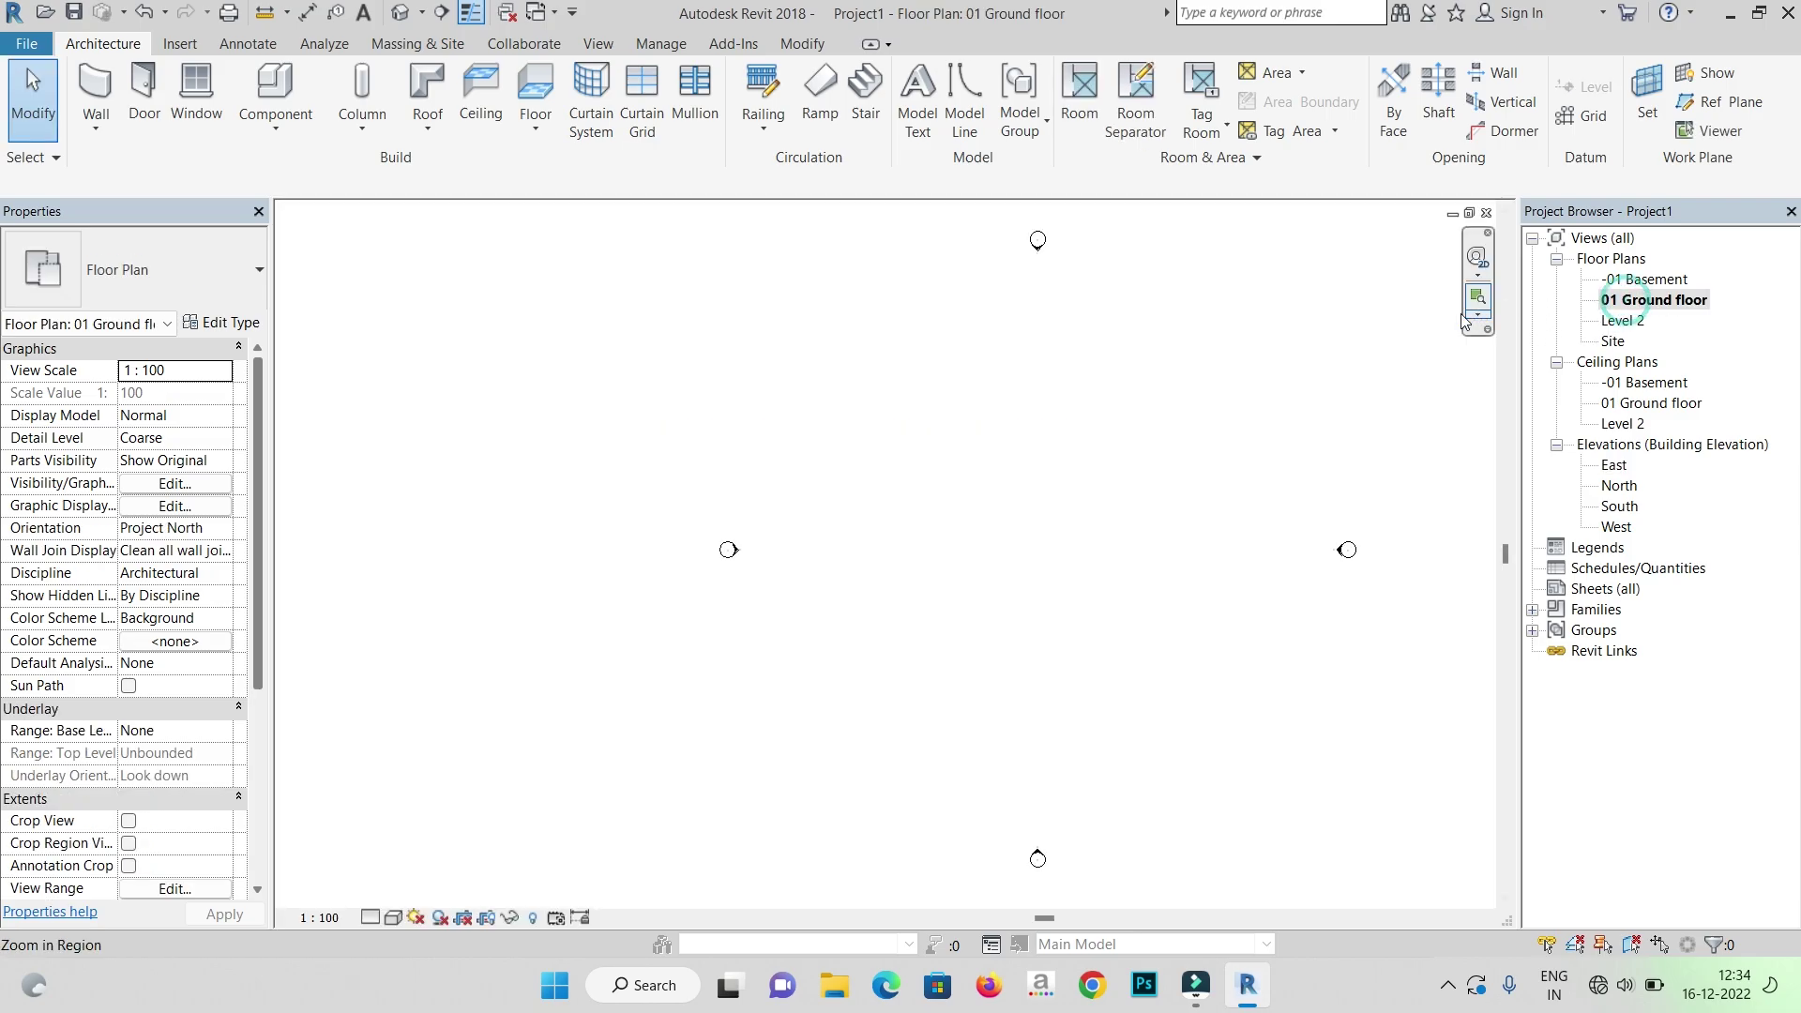
{"action": "scroll", "coordinate": [748, 535], "scroll_direction": "down", "scroll_amount": 3}
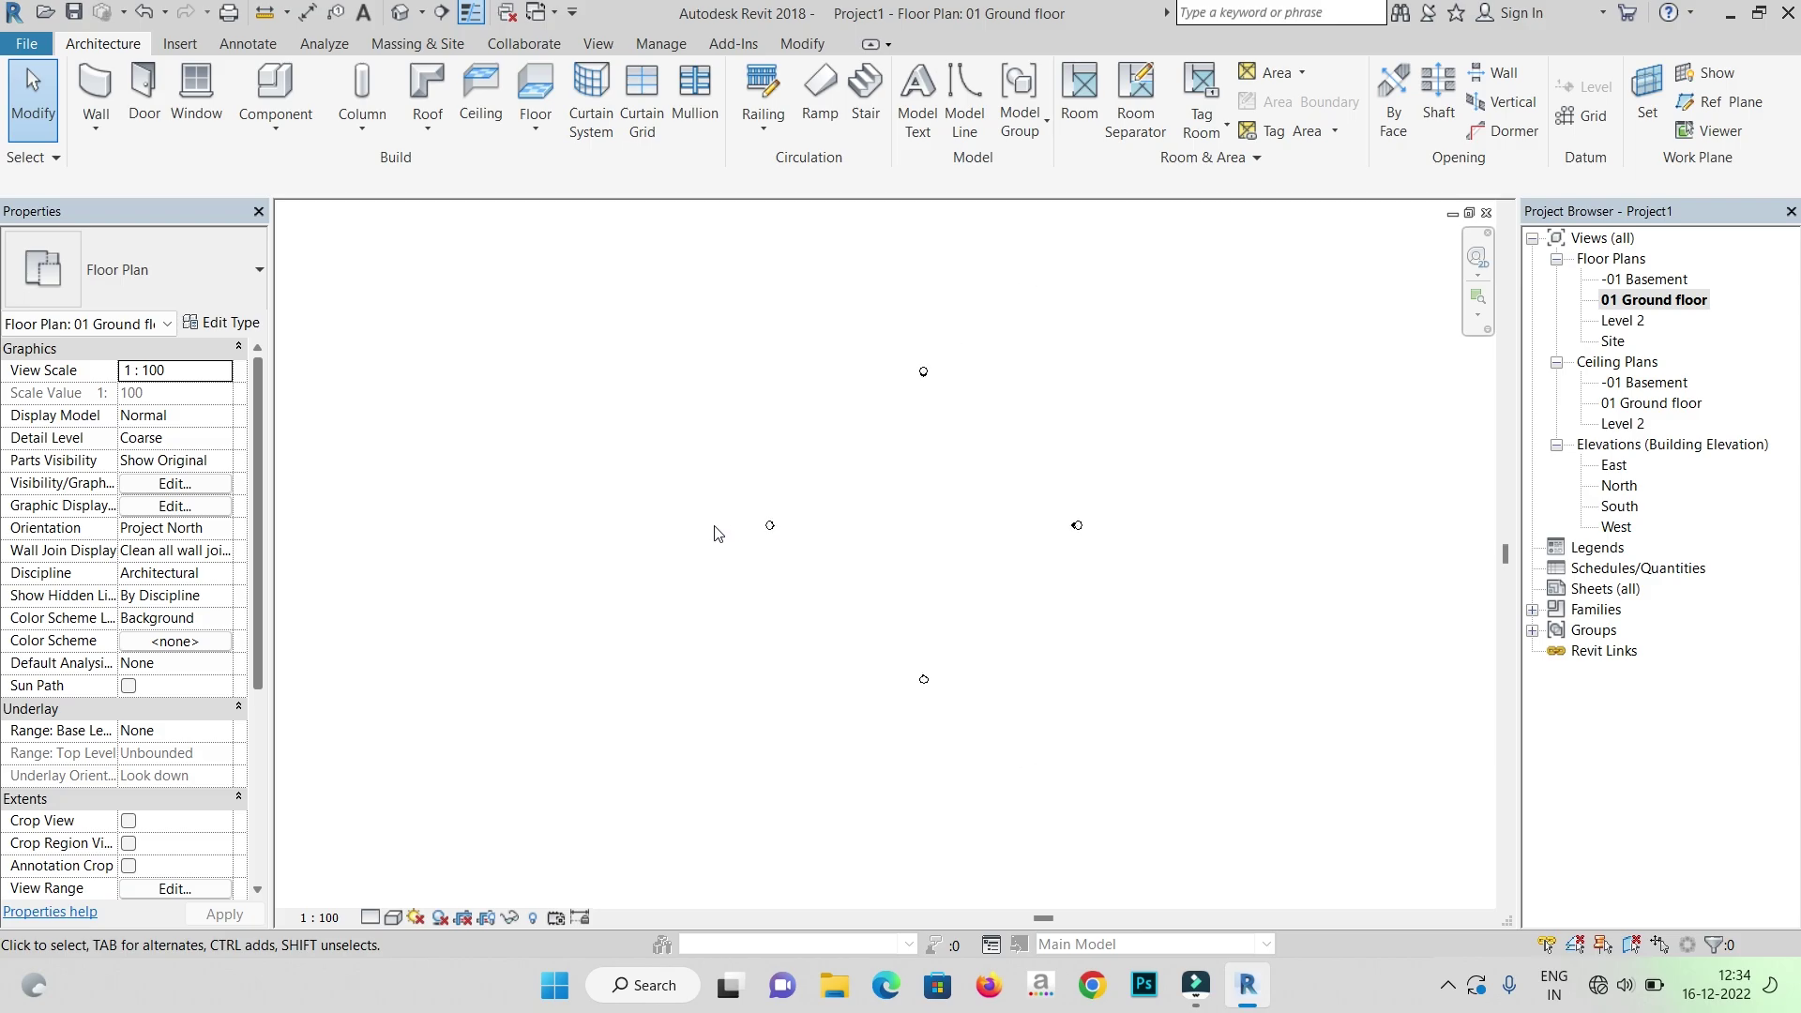
{"action": "scroll", "coordinate": [997, 544], "scroll_direction": "up", "scroll_amount": 1}
{"action": "scroll", "coordinate": [961, 466], "scroll_direction": "up", "scroll_amount": 1}
- Dismiss the save reminder without saving and place a vertical grid line between the four elevation markers
{"action": "left_click", "coordinate": [1579, 118]}
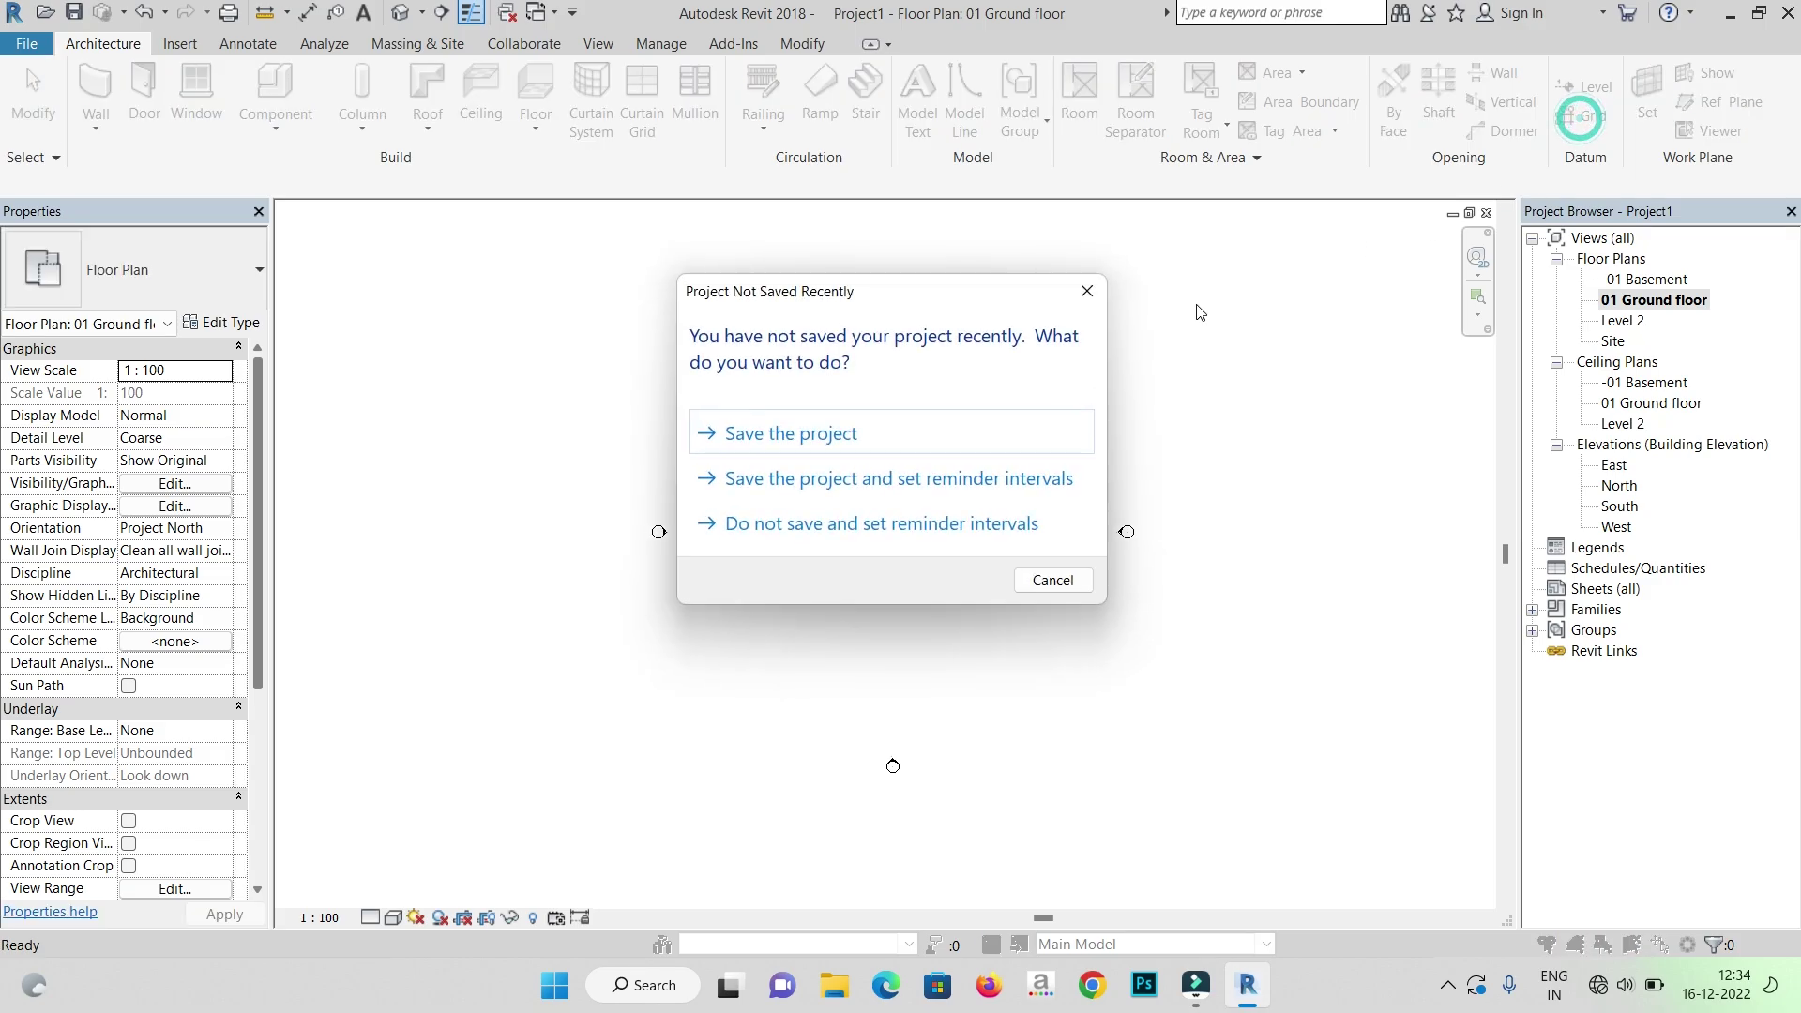
{"action": "left_click", "coordinate": [1087, 291]}
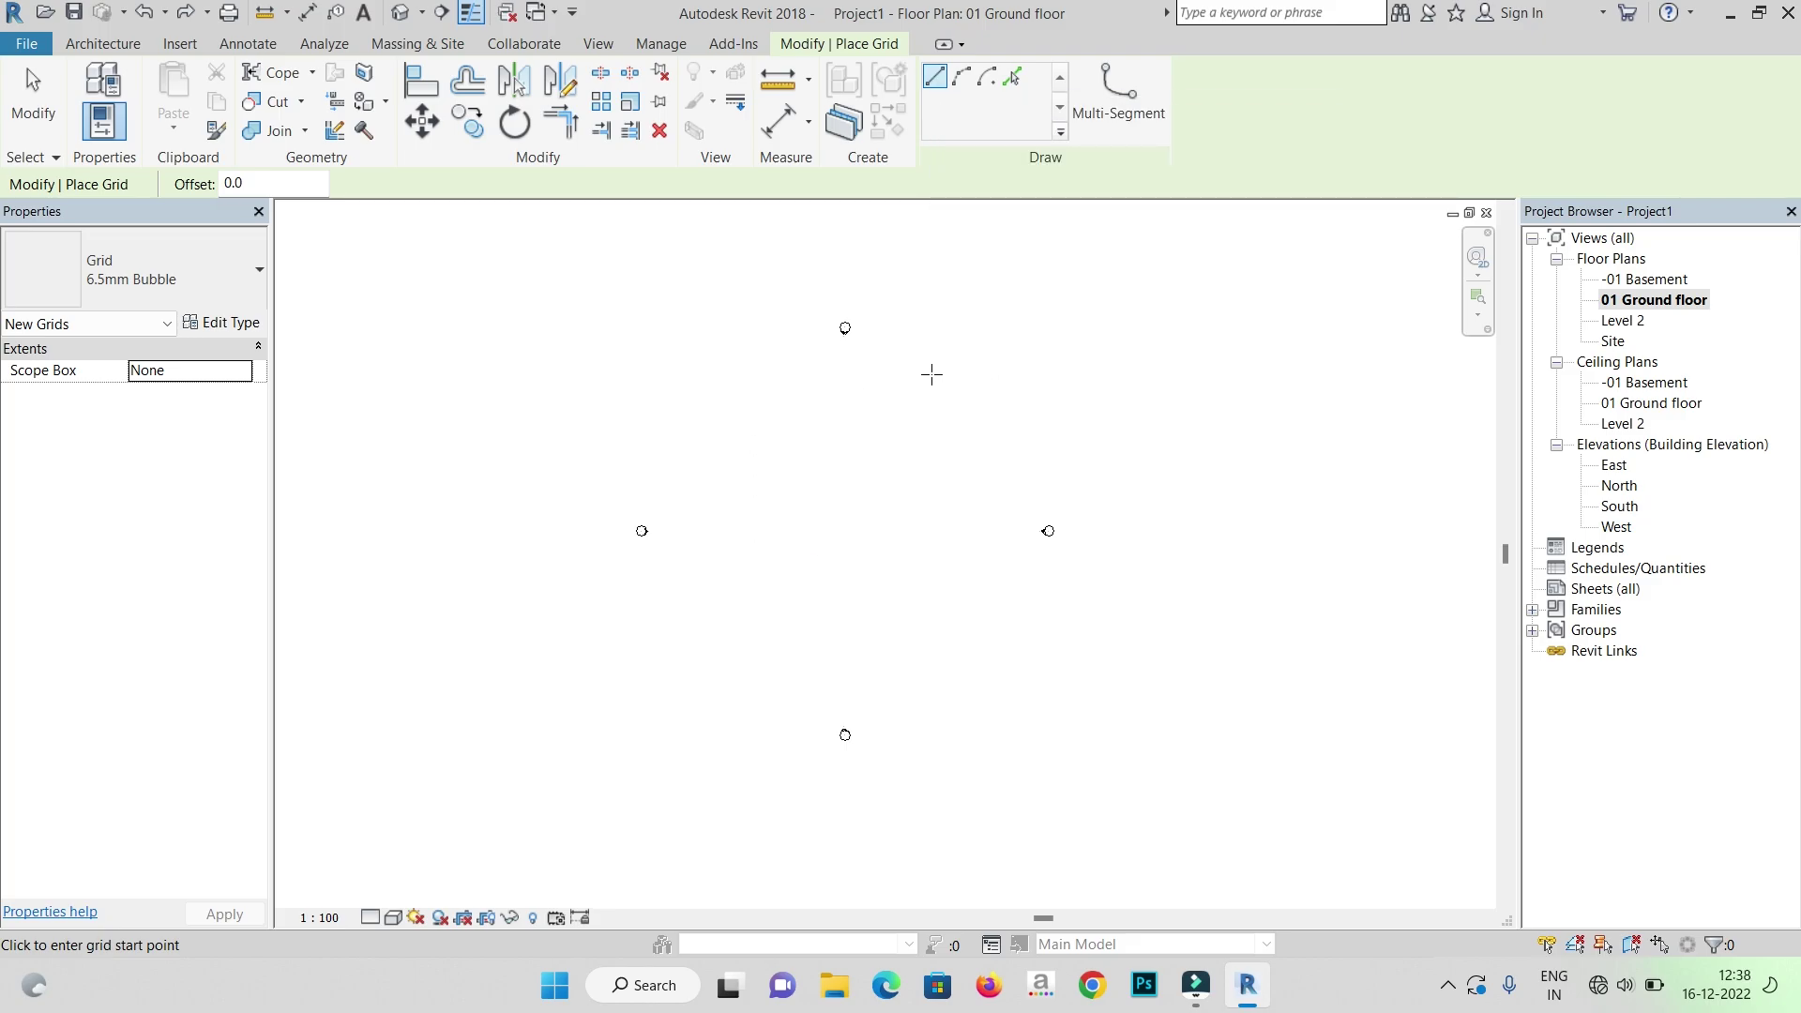
{"action": "left_click", "coordinate": [769, 623]}
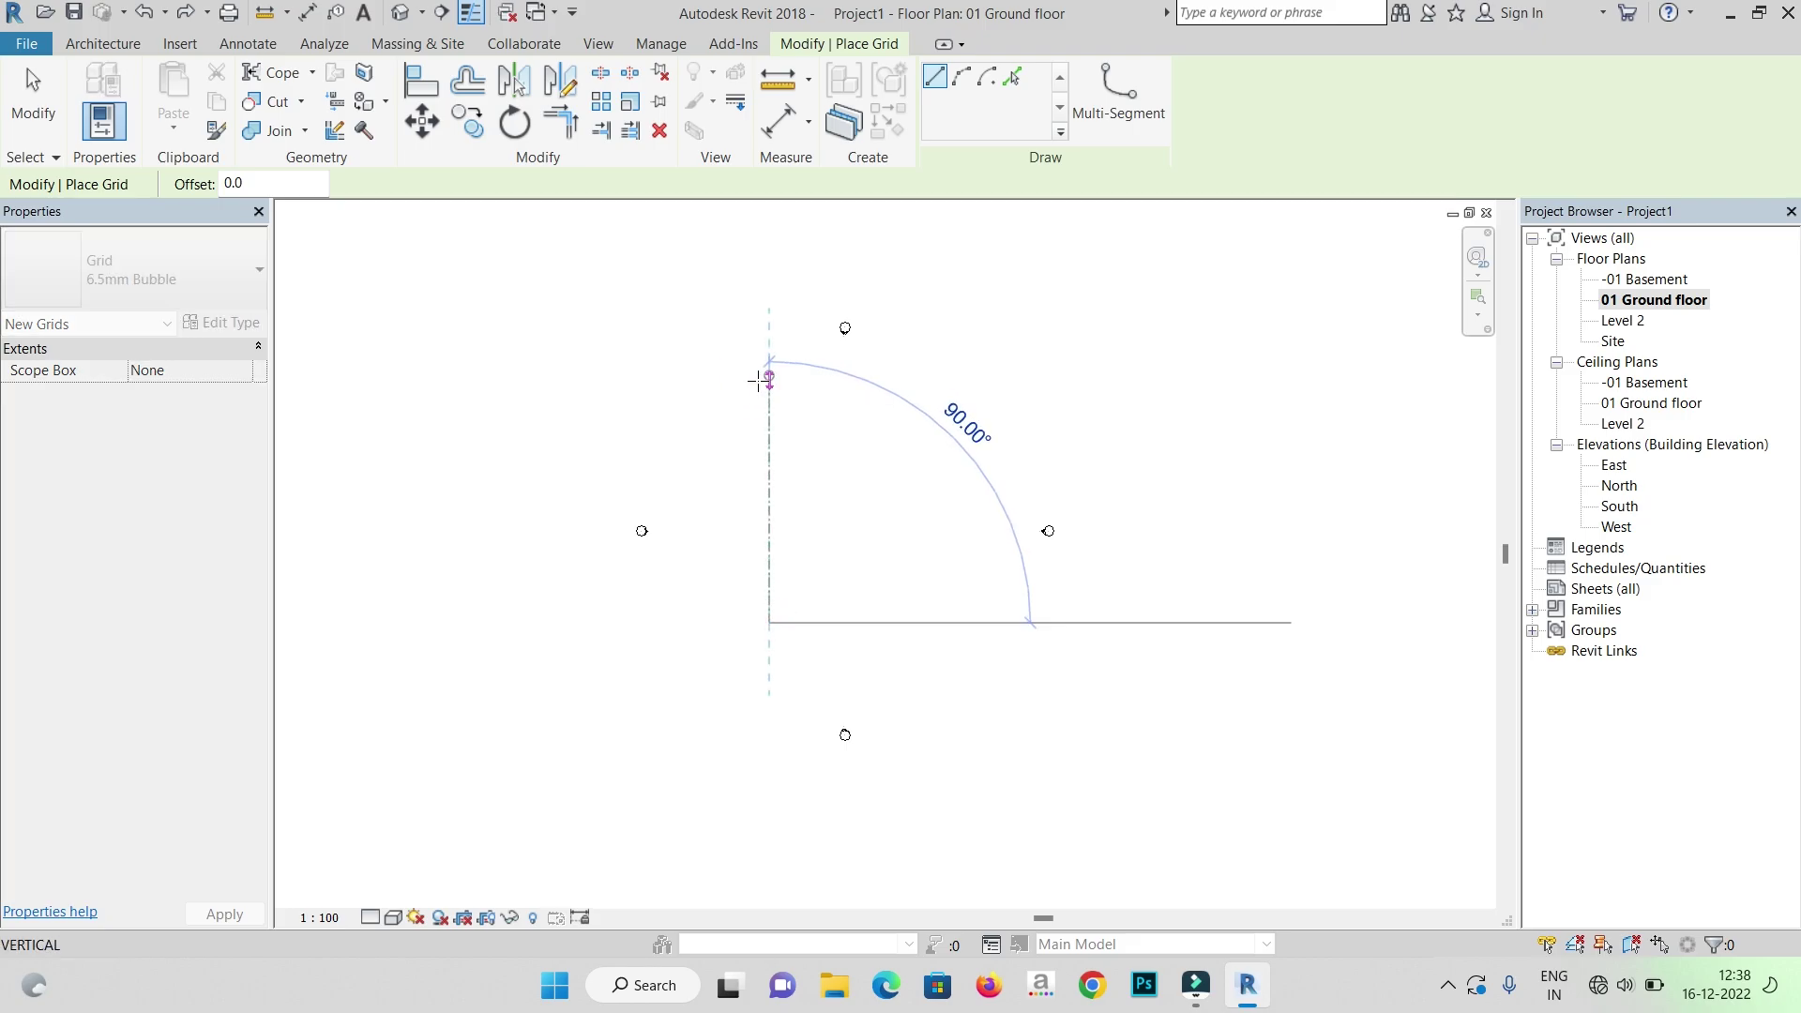
{"action": "left_click", "coordinate": [768, 378]}
{"action": "scroll", "coordinate": [768, 378], "scroll_direction": "up", "scroll_amount": 4}
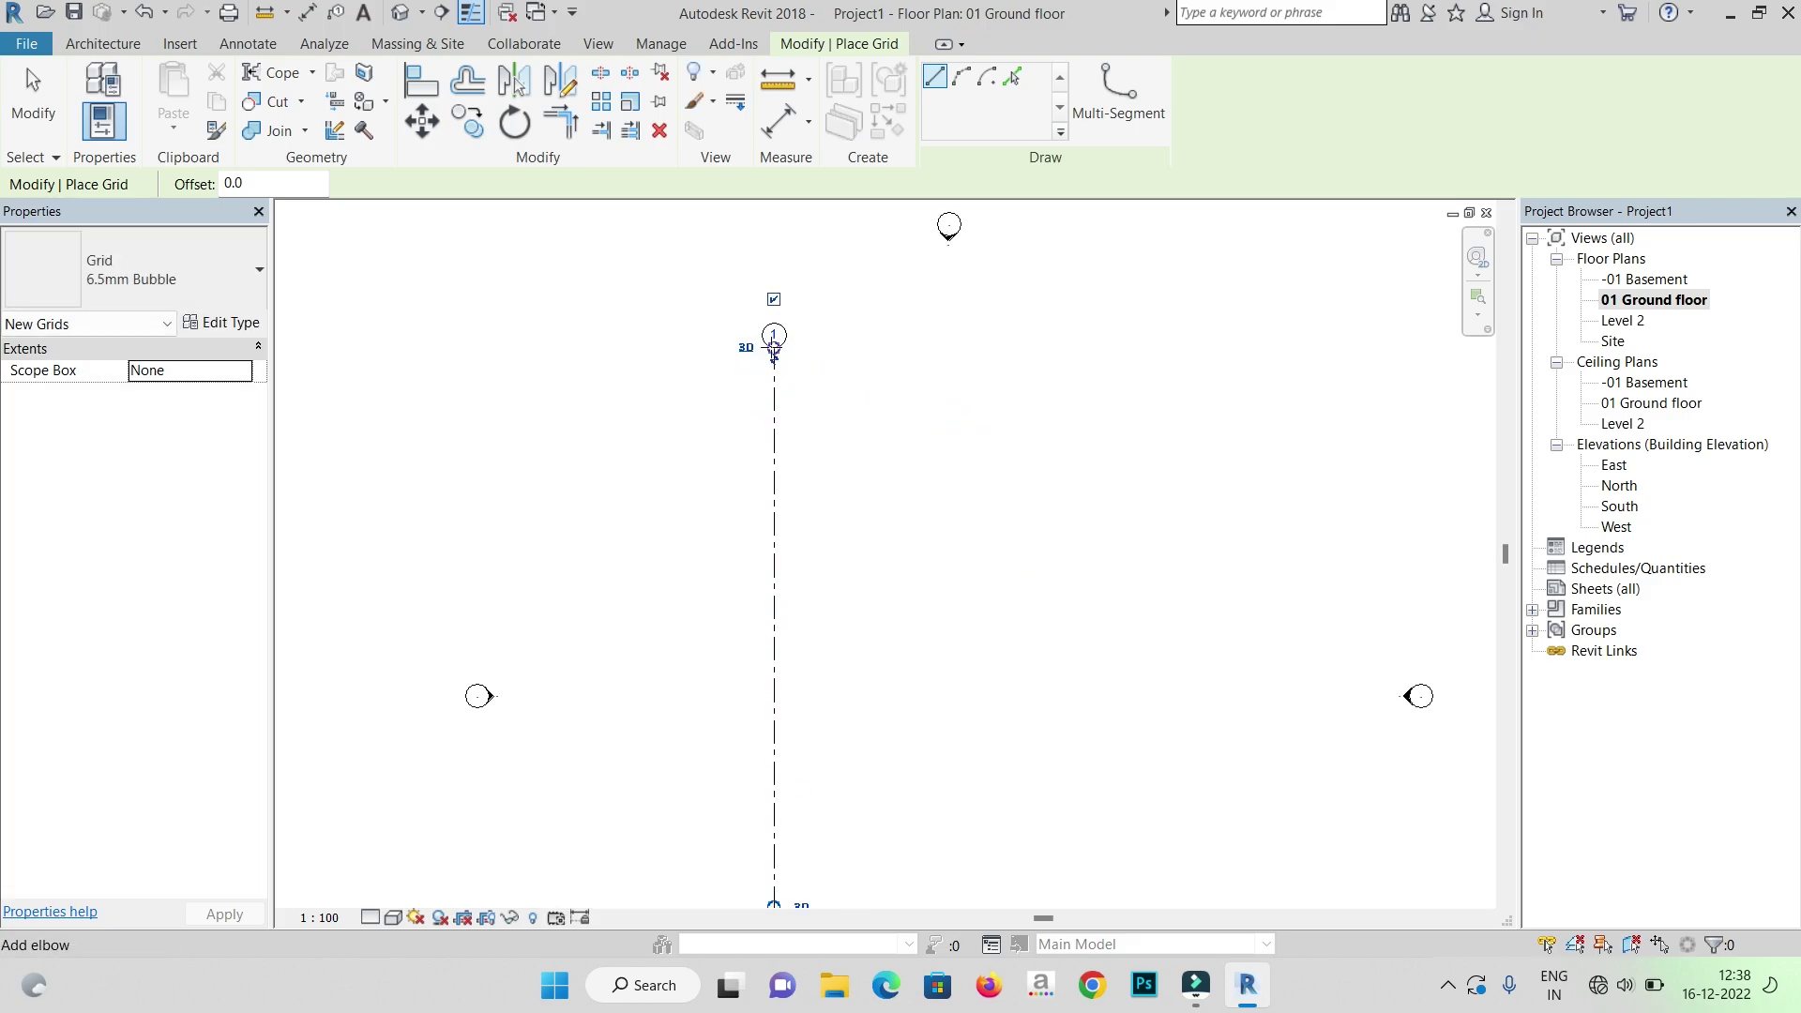
{"action": "scroll", "coordinate": [774, 349], "scroll_direction": "up", "scroll_amount": 1}
{"action": "left_click", "coordinate": [774, 330]}
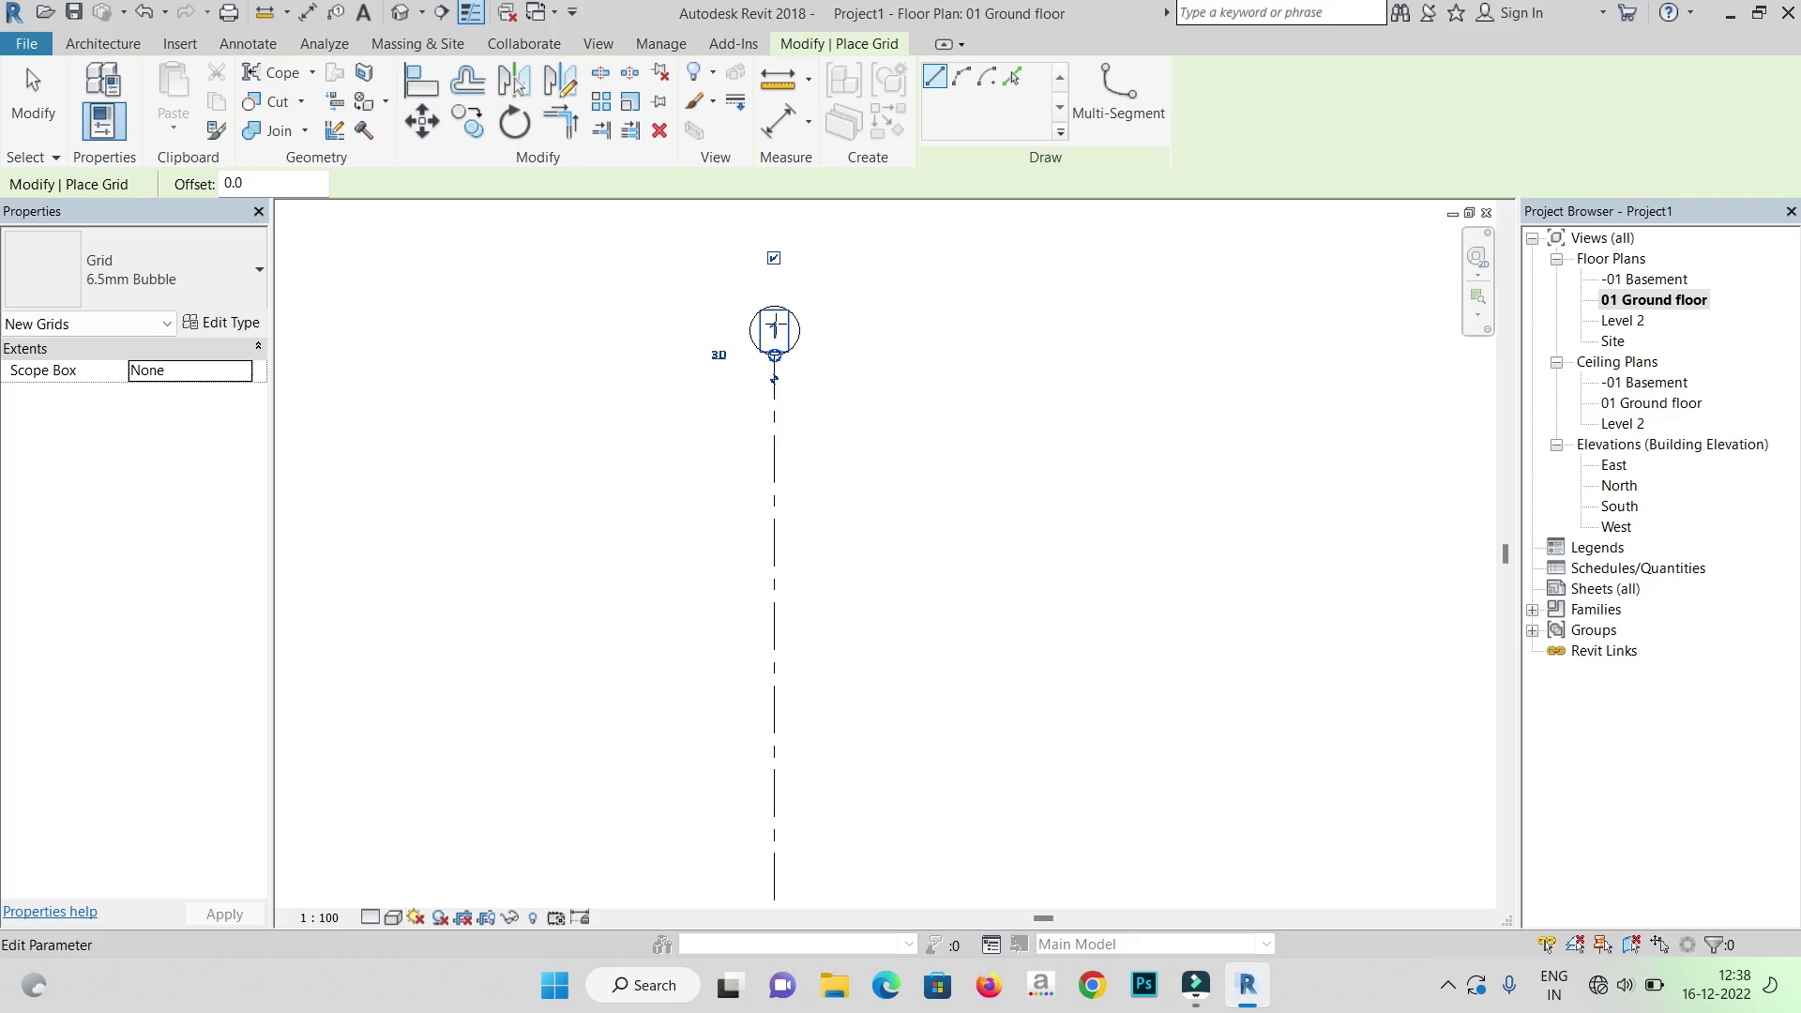
{"action": "scroll", "coordinate": [776, 324], "scroll_direction": "down", "scroll_amount": 1}
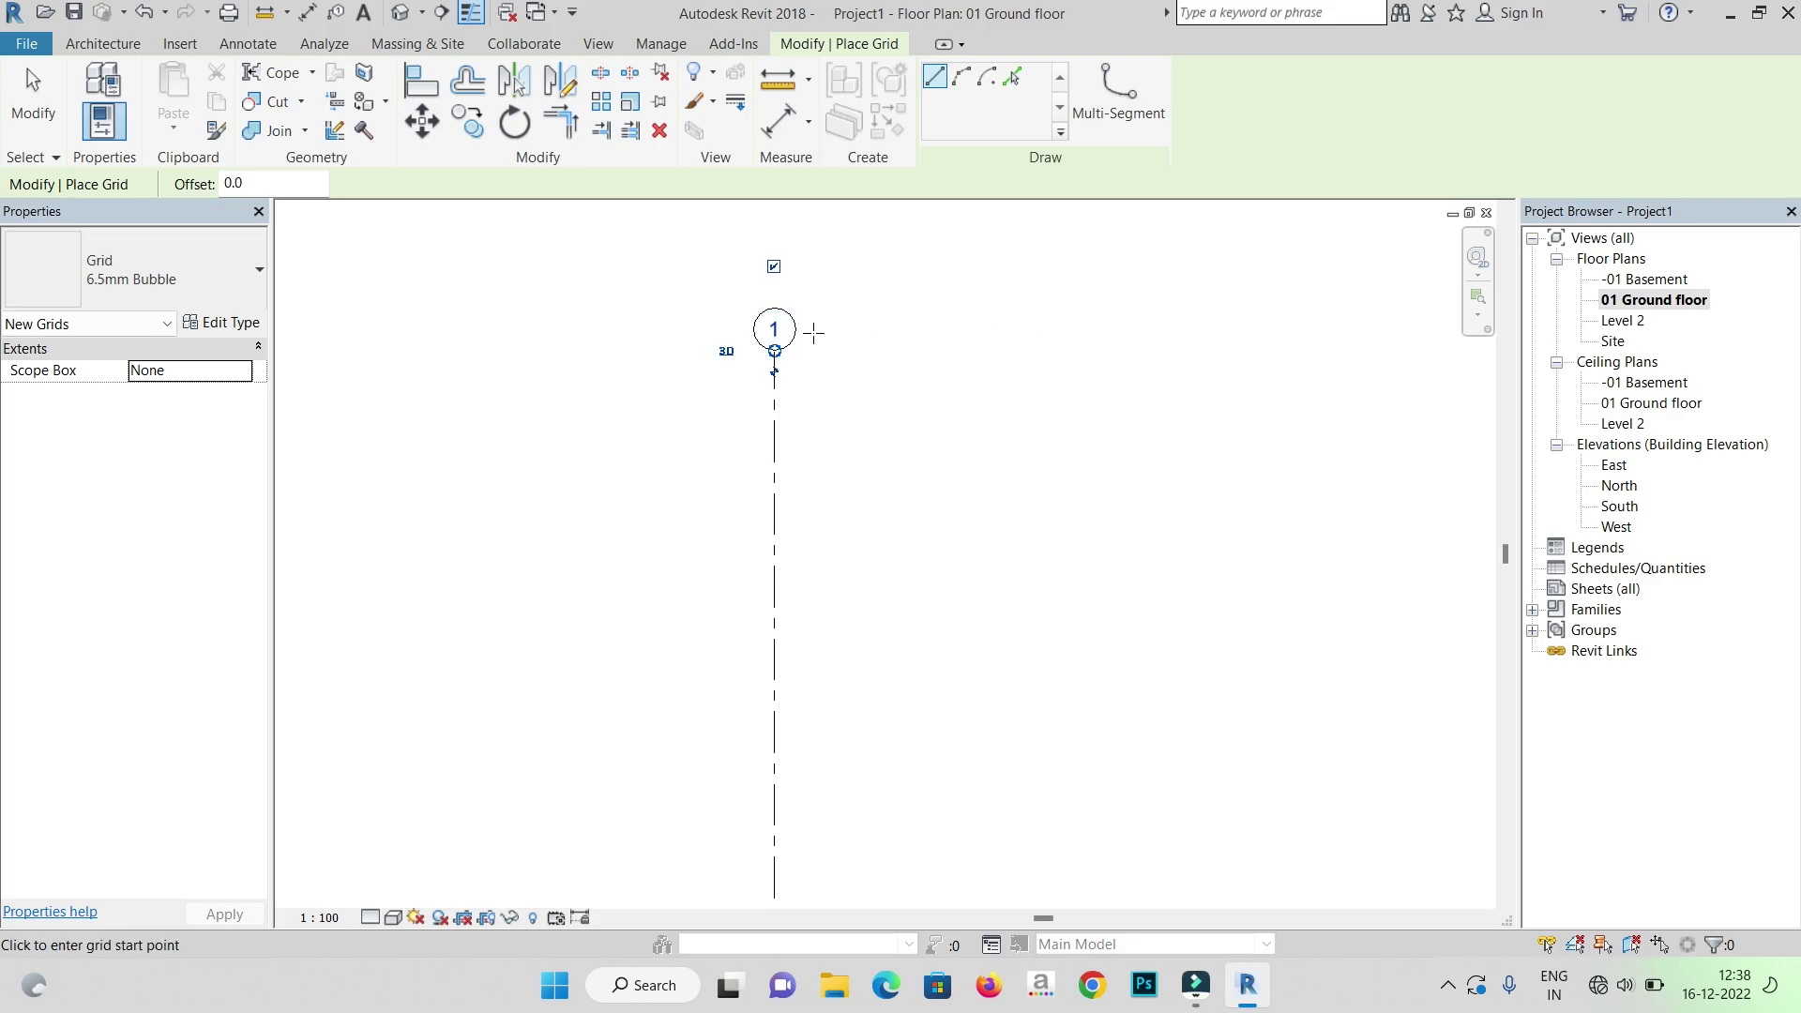
{"action": "scroll", "coordinate": [791, 330], "scroll_direction": "up", "scroll_amount": 1}
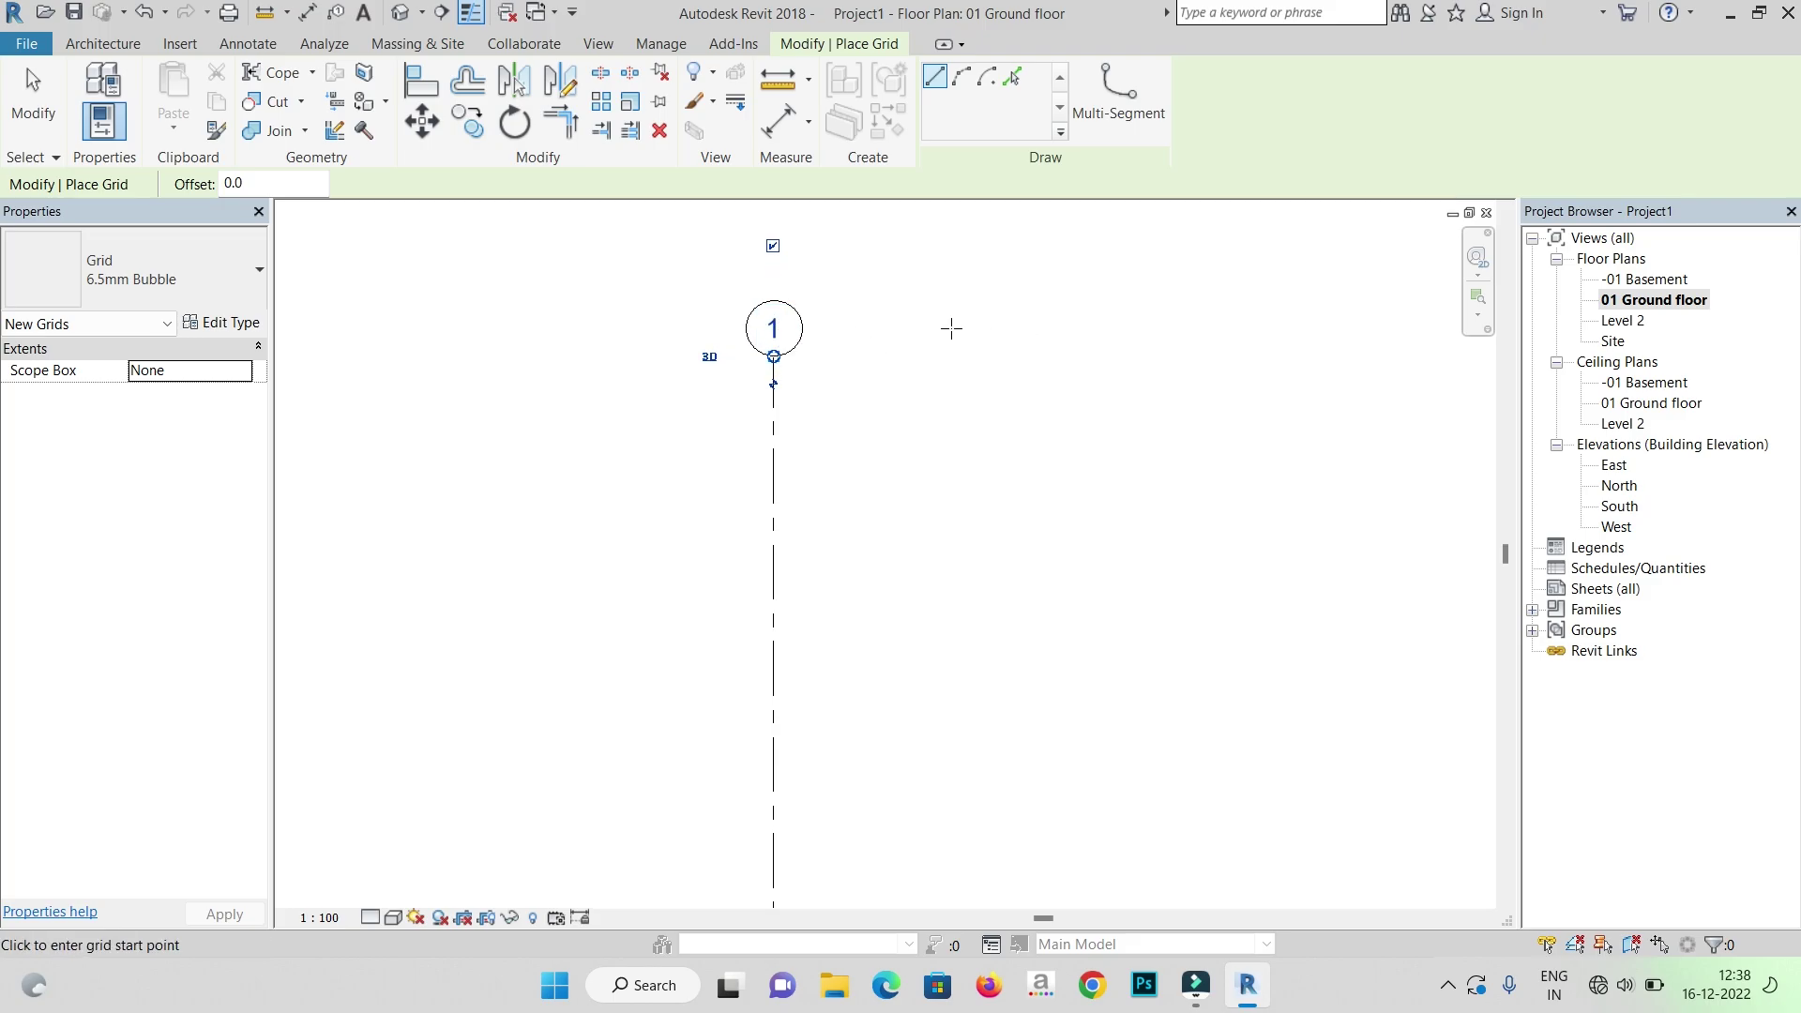
{"action": "left_click", "coordinate": [773, 328]}
{"action": "scroll", "coordinate": [772, 328], "scroll_direction": "down", "scroll_amount": 1}
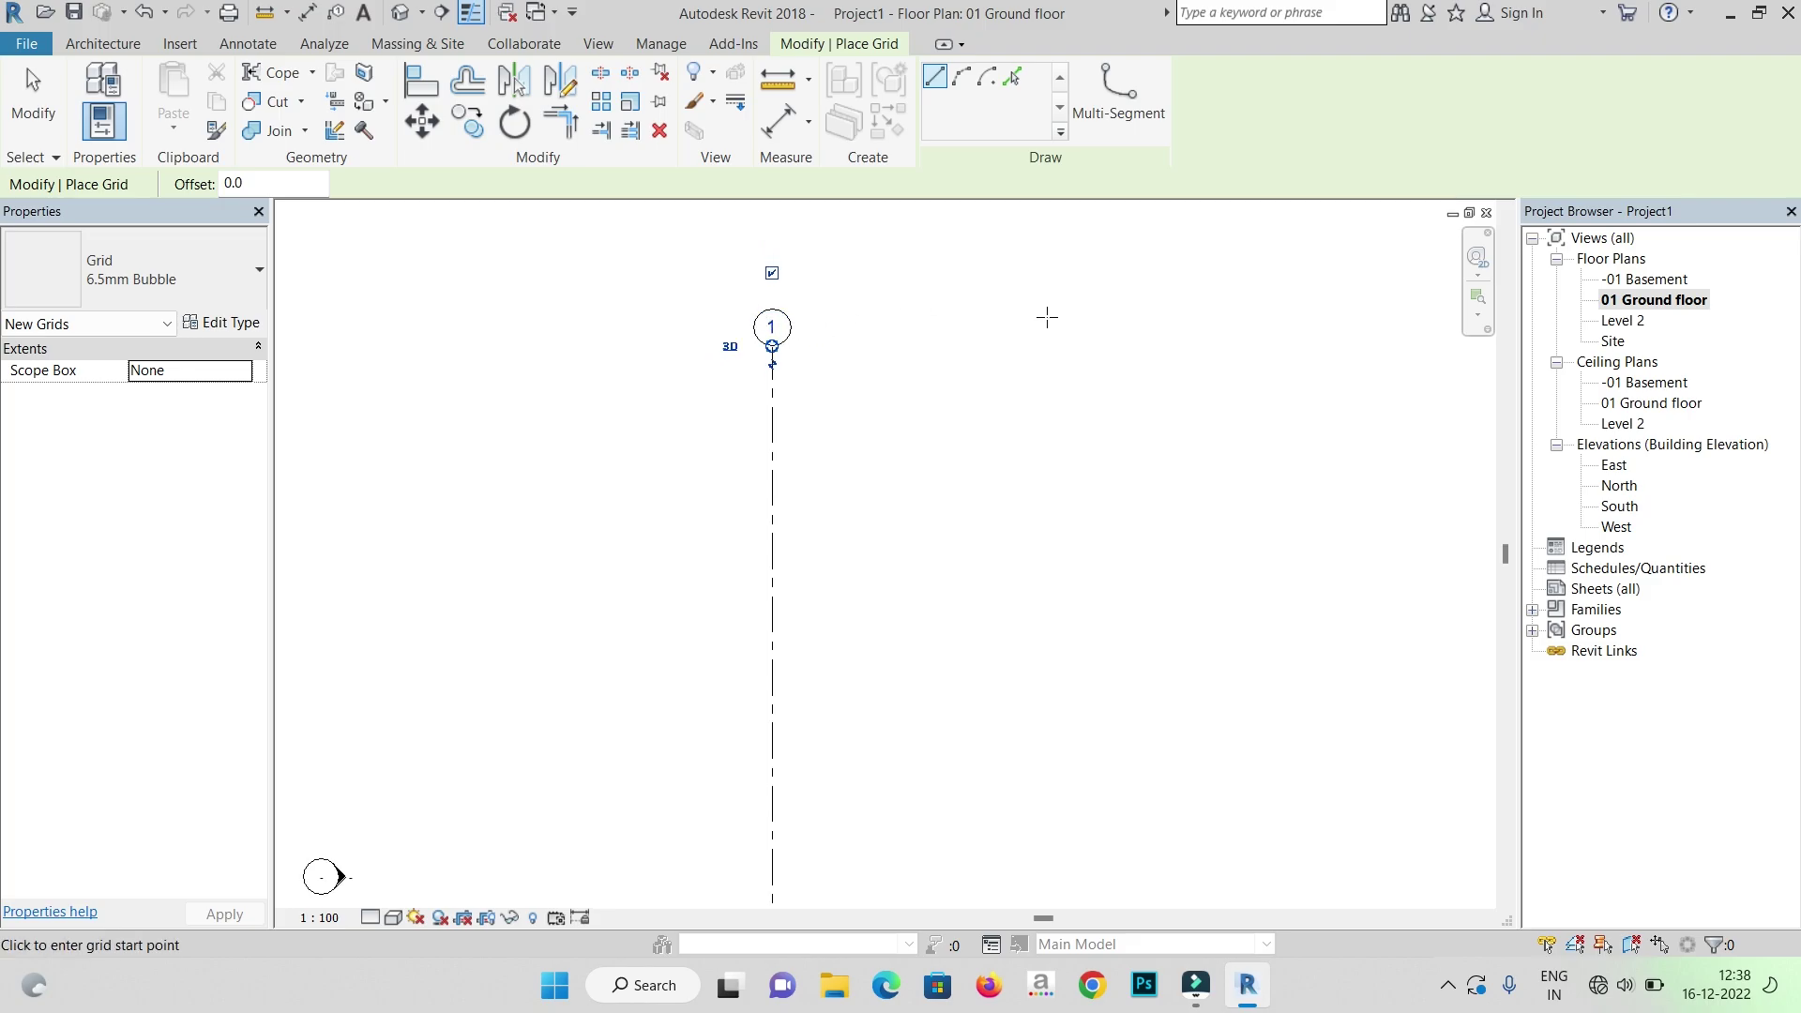
{"action": "scroll", "coordinate": [739, 322], "scroll_direction": "down", "scroll_amount": 2}
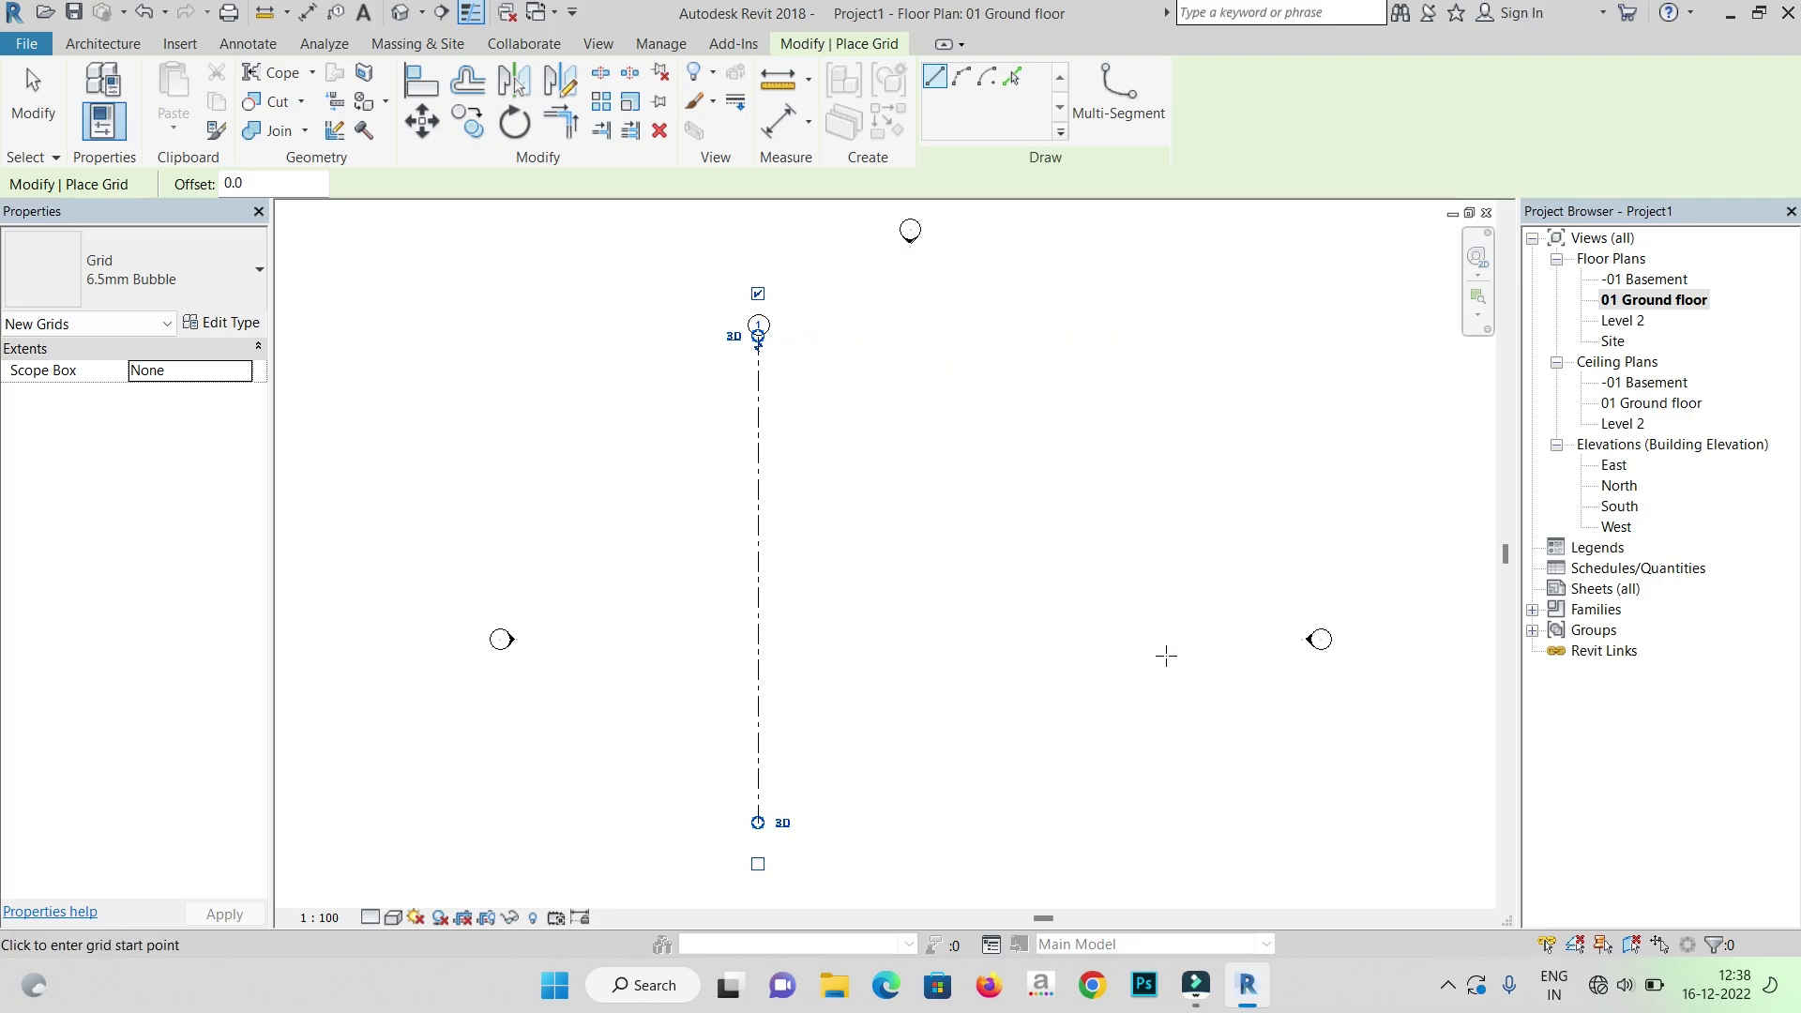
- Rename the vertical grid line as A in its bubble
{"action": "scroll", "coordinate": [741, 366], "scroll_direction": "up", "scroll_amount": 3}
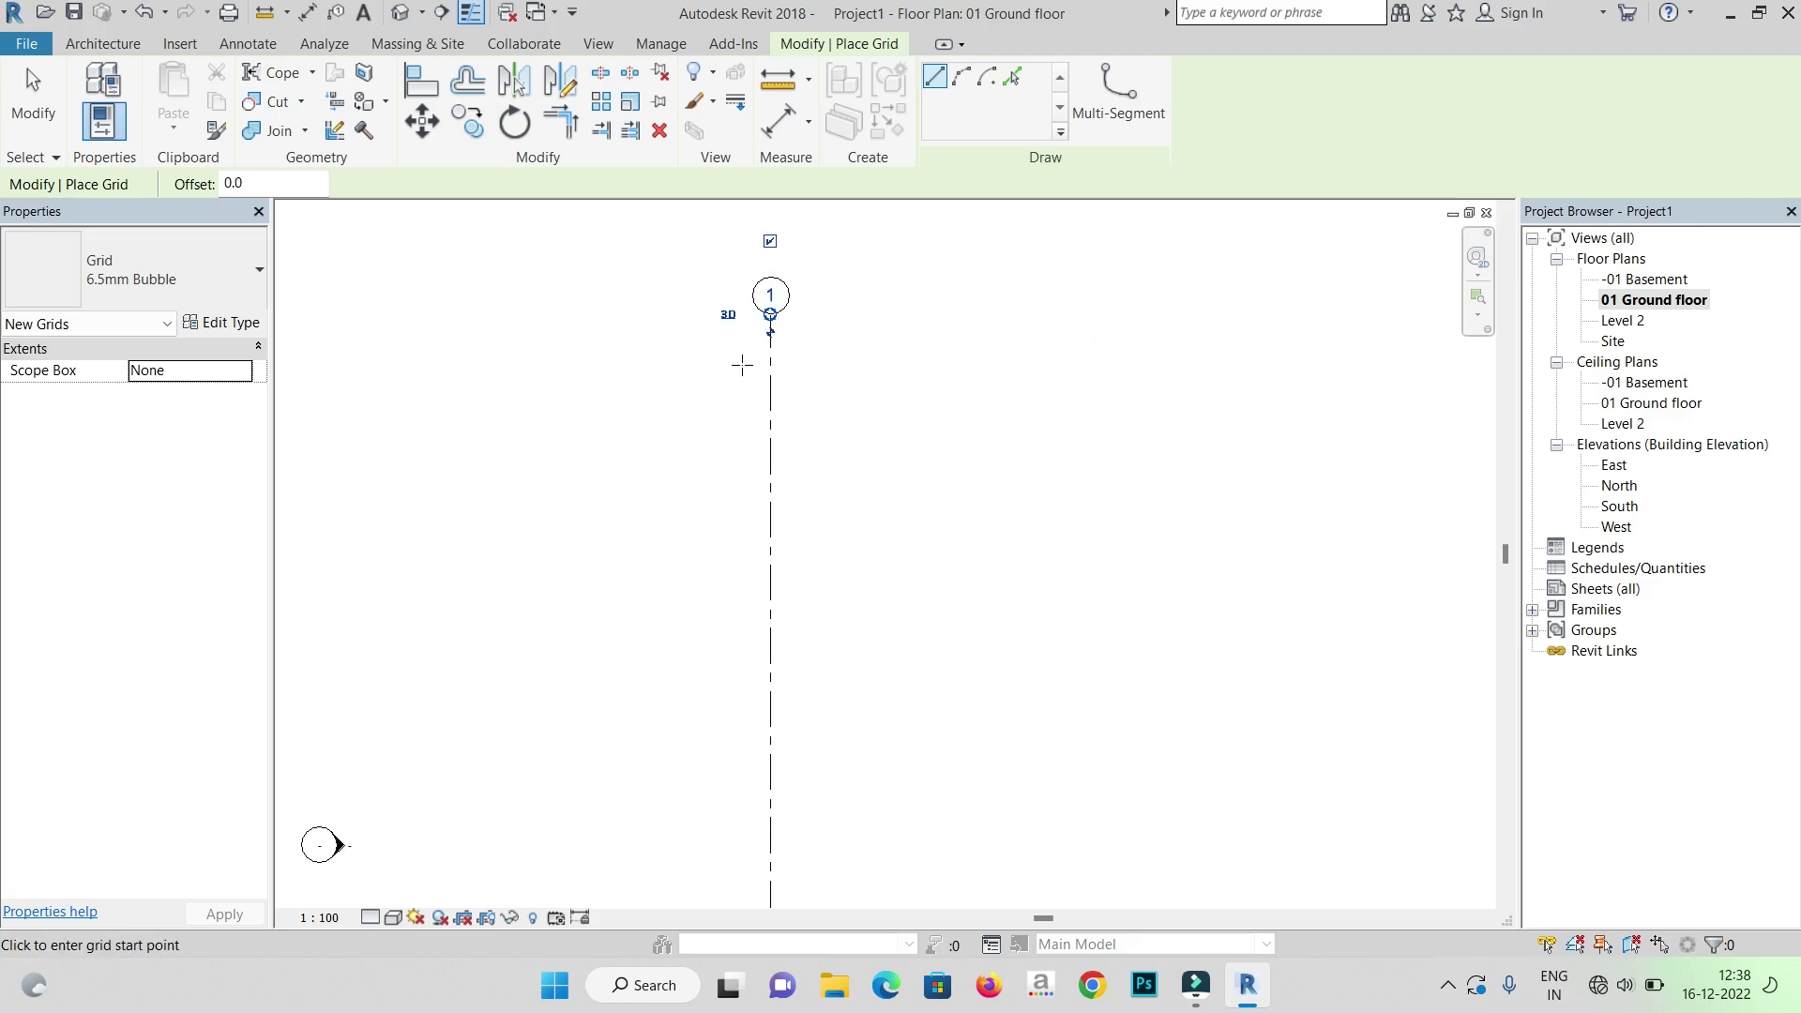
{"action": "scroll", "coordinate": [763, 327], "scroll_direction": "up", "scroll_amount": 3}
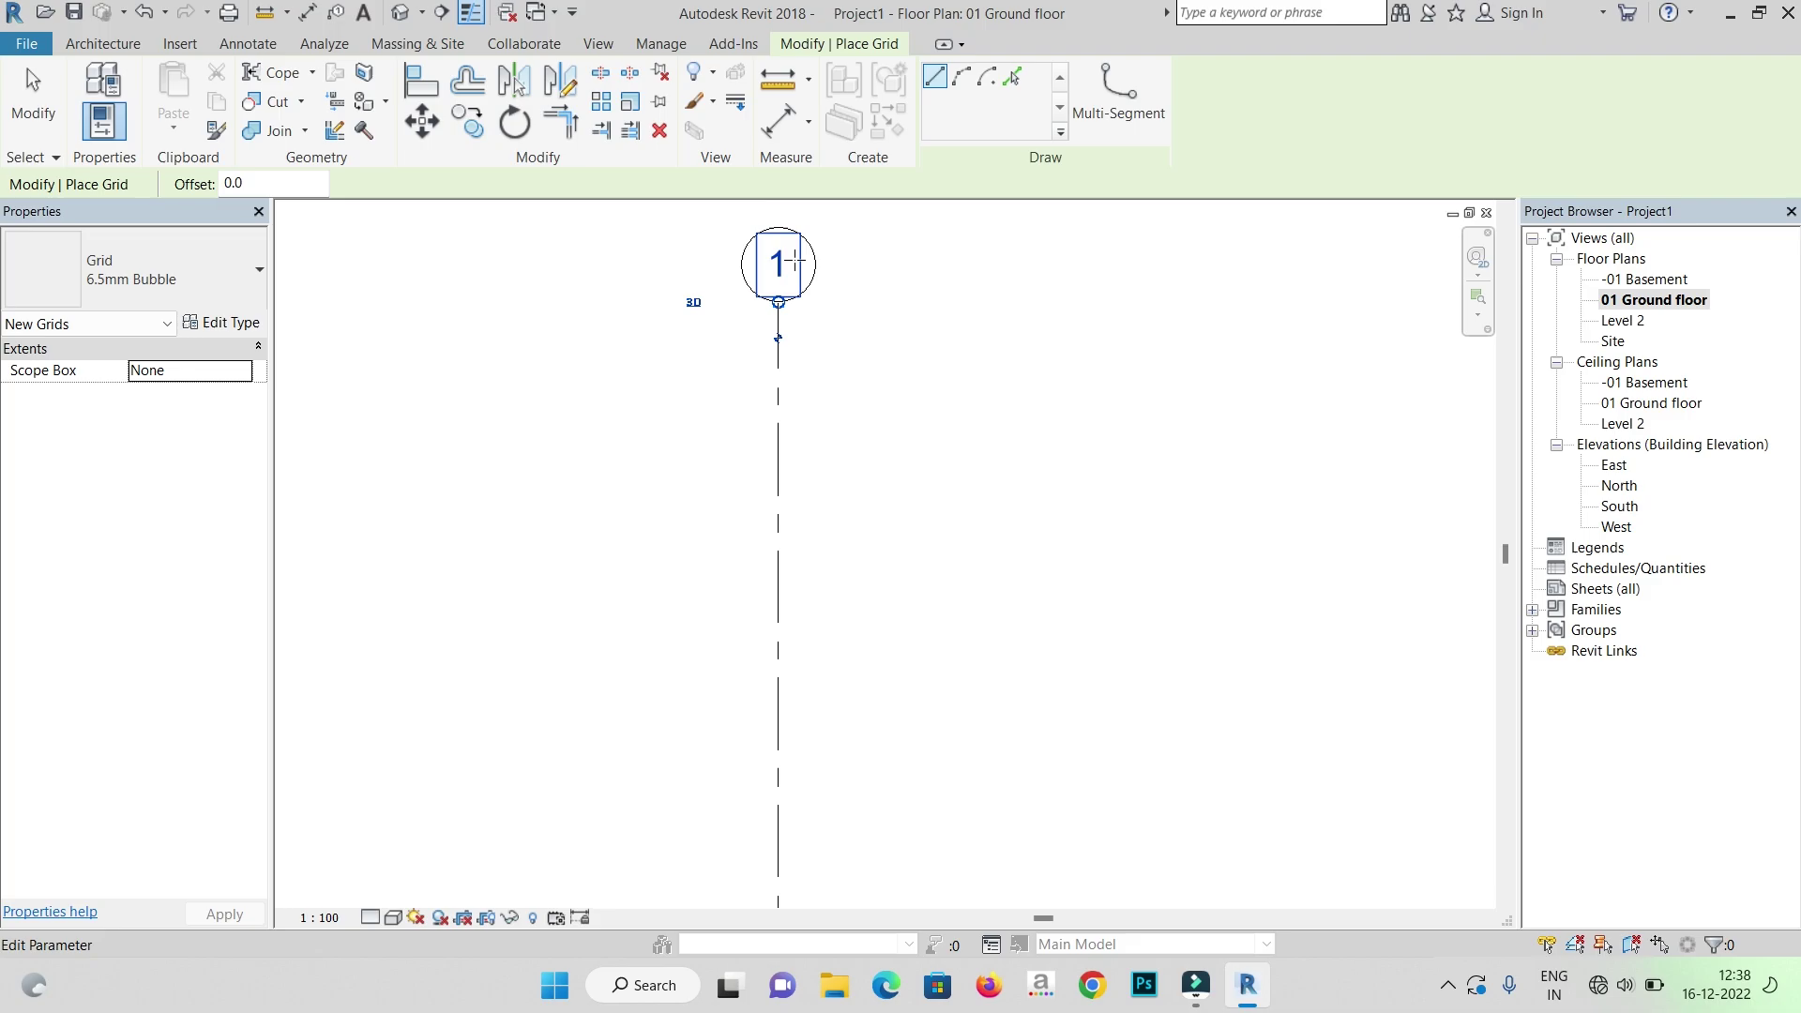
{"action": "left_click", "coordinate": [795, 262]}
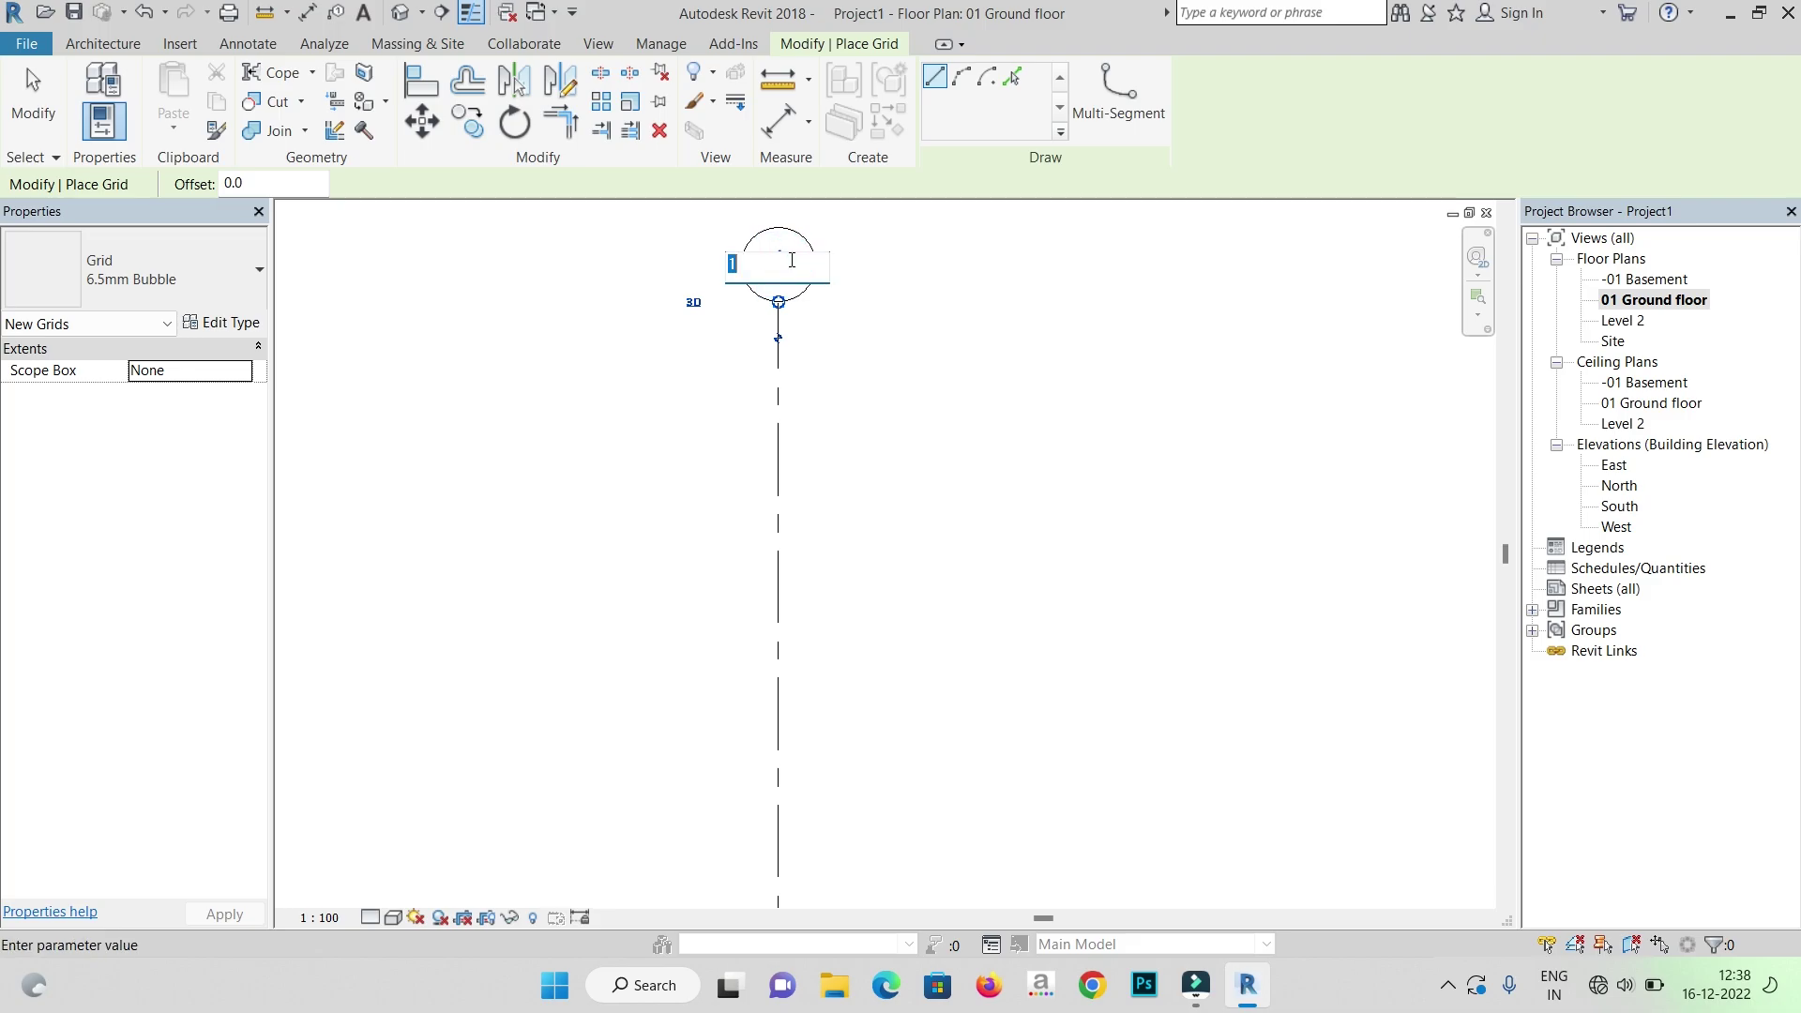
{"action": "type", "text": "A"}
{"action": "key", "text": "Return"}
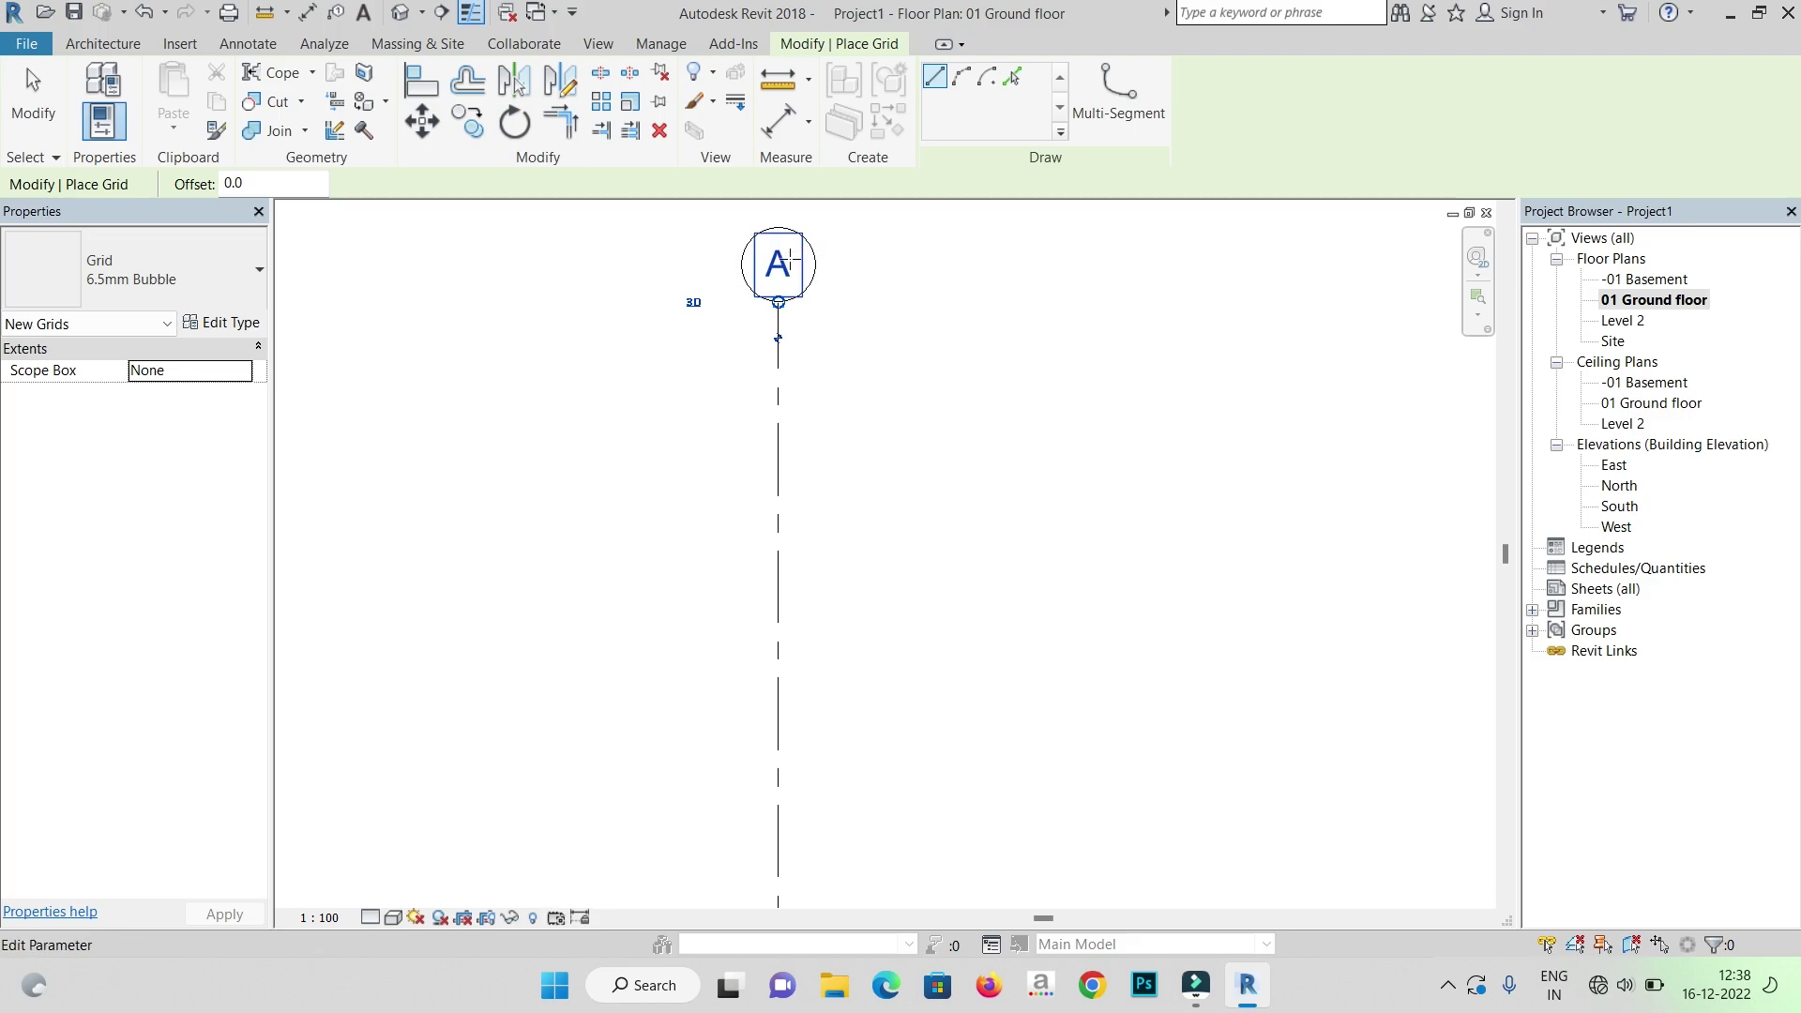
{"action": "scroll", "coordinate": [789, 260], "scroll_direction": "down", "scroll_amount": 8}
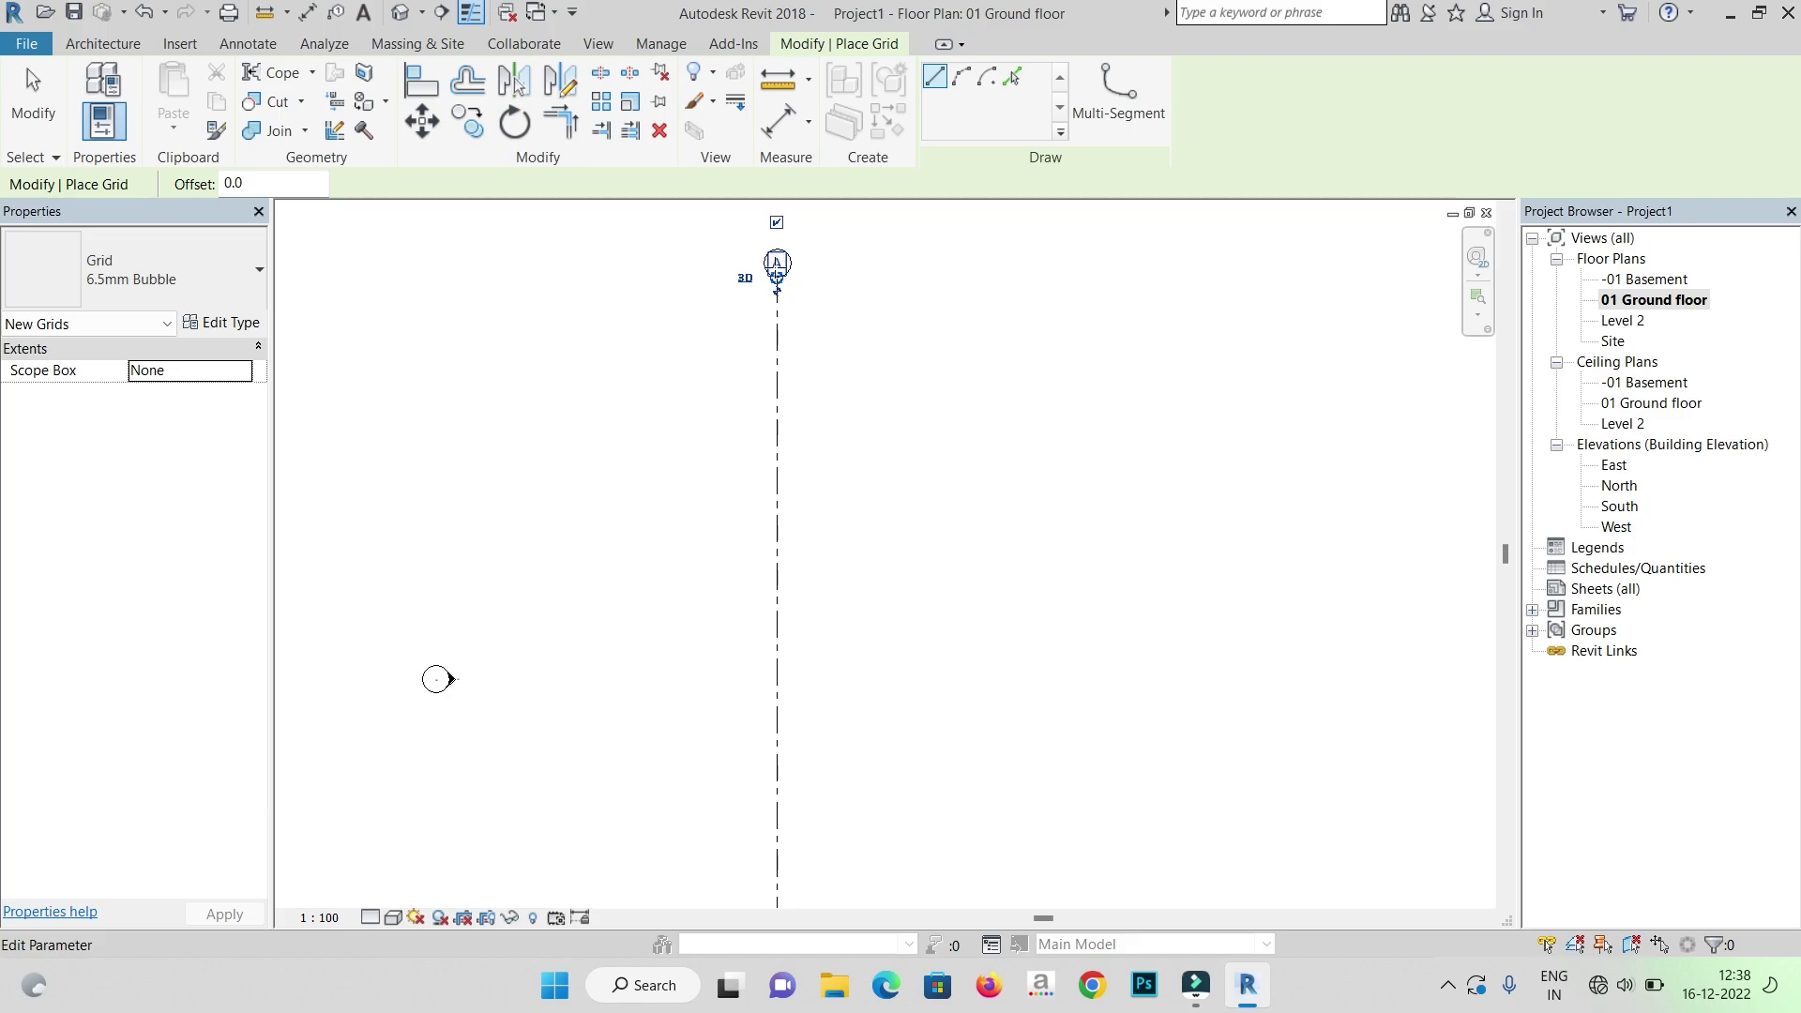
- Change the grid line's bubble label back to 1
{"action": "scroll", "coordinate": [790, 271], "scroll_direction": "up", "scroll_amount": 3}
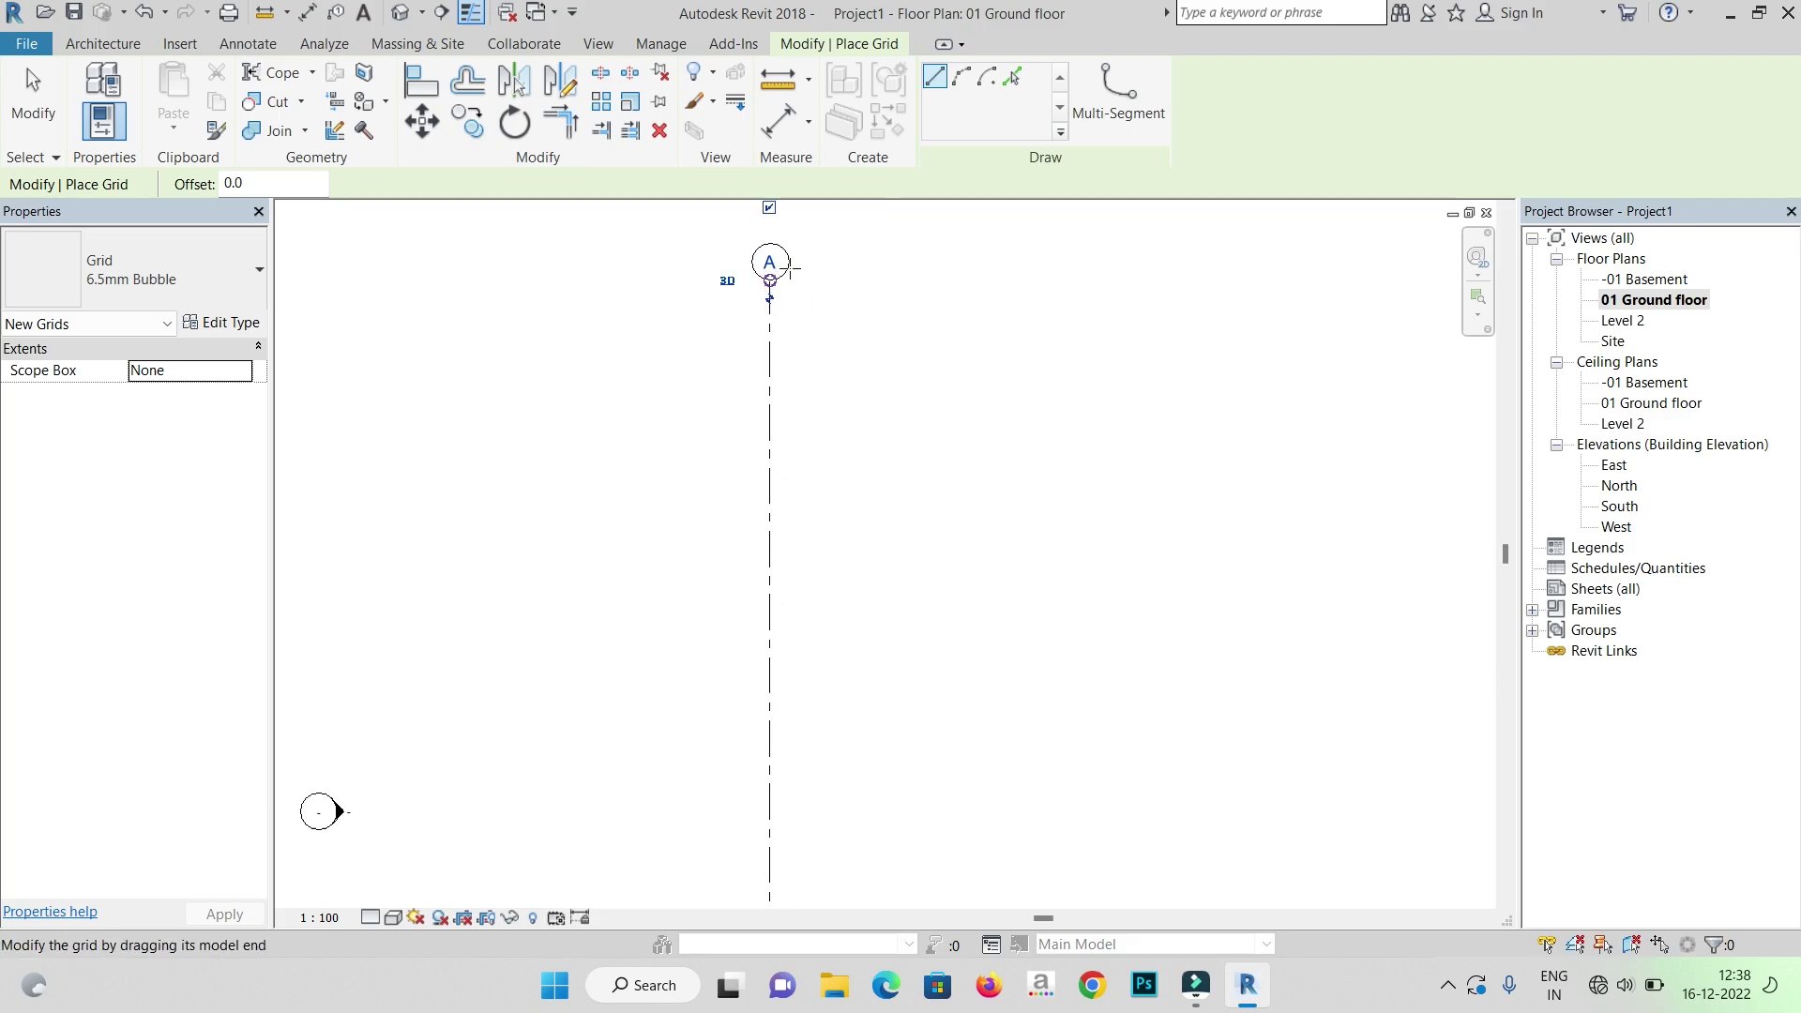
{"action": "scroll", "coordinate": [791, 270], "scroll_direction": "down", "scroll_amount": 1}
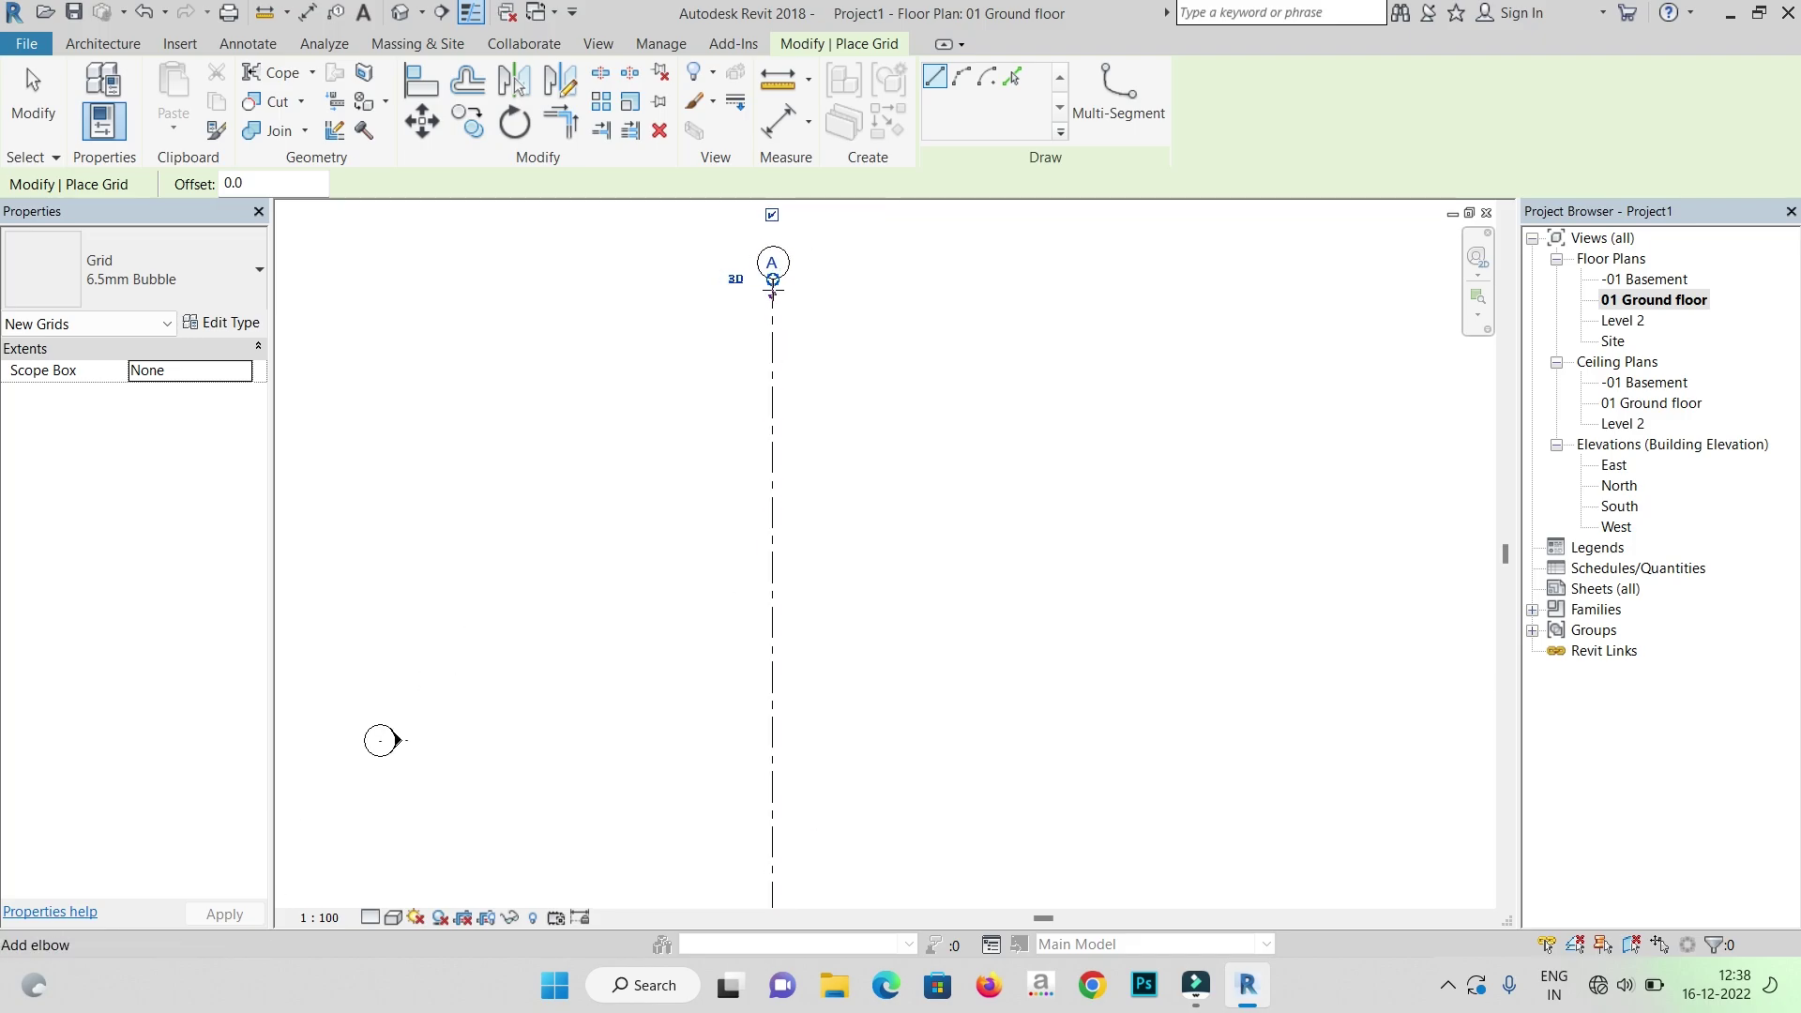
{"action": "scroll", "coordinate": [774, 272], "scroll_direction": "up", "scroll_amount": 2}
{"action": "scroll", "coordinate": [775, 266], "scroll_direction": "up", "scroll_amount": 1}
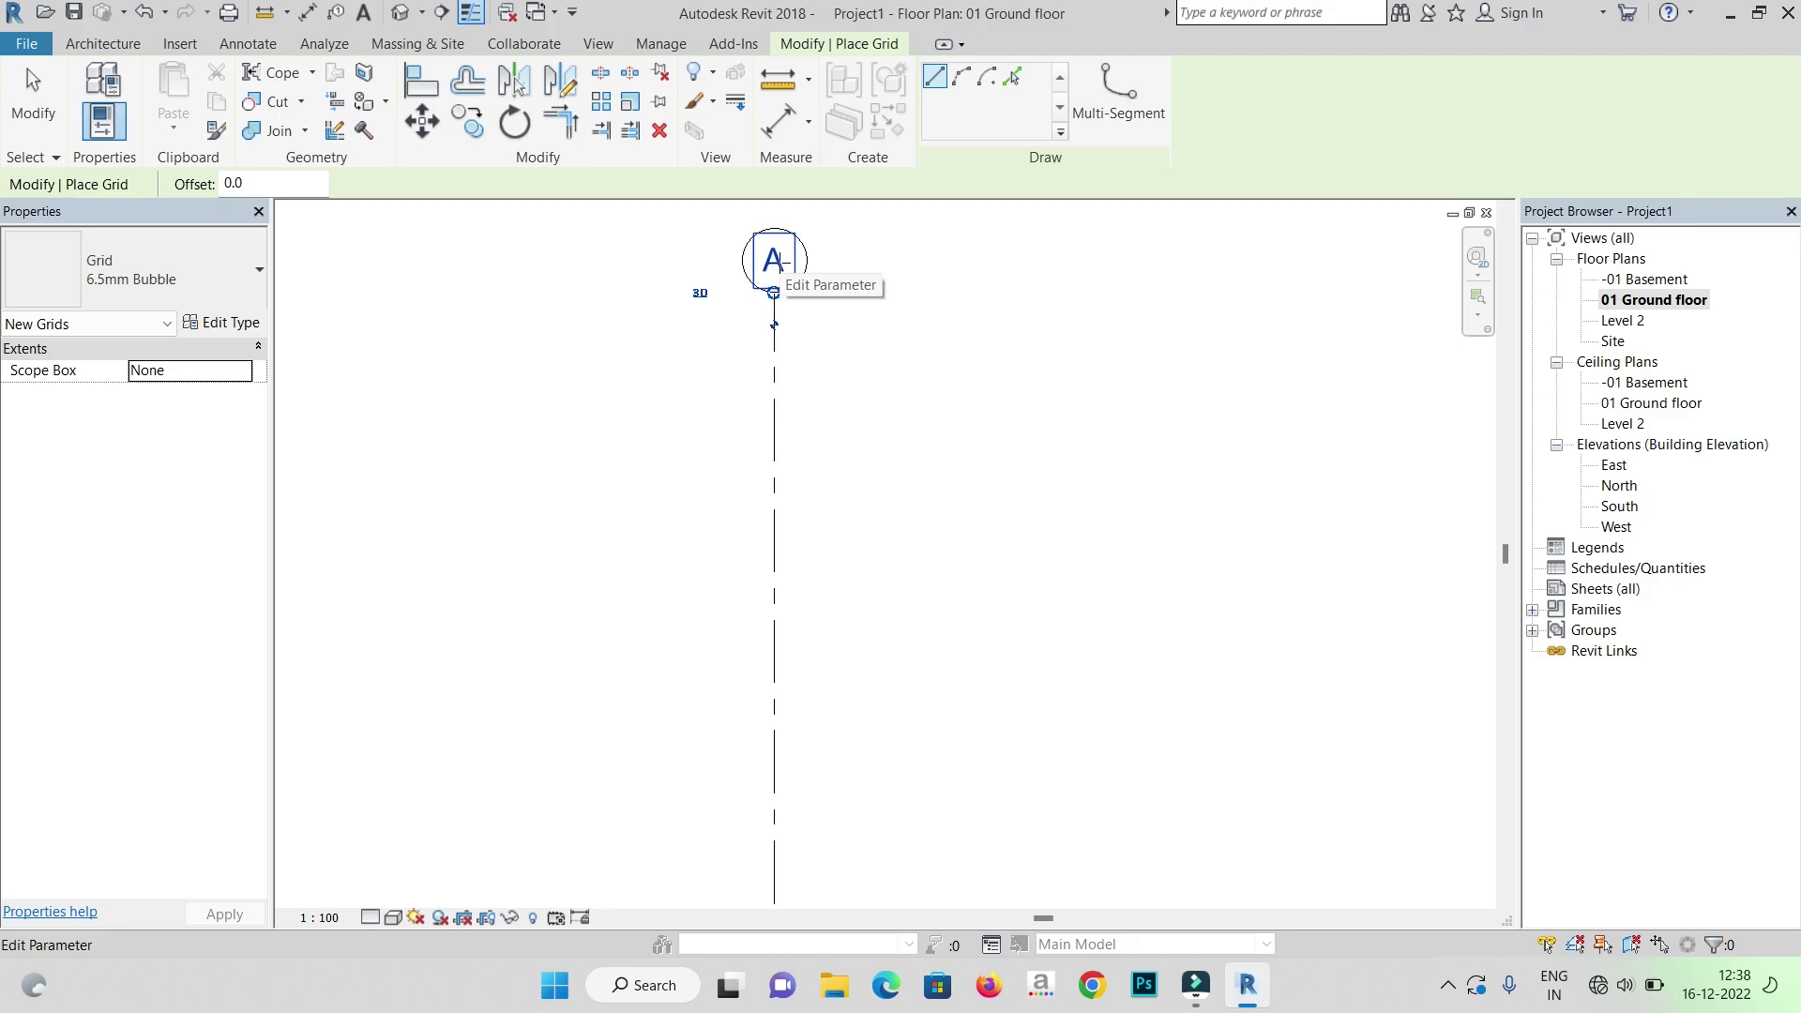
{"action": "left_click", "coordinate": [774, 260]}
{"action": "type", "text": "1"}
{"action": "key", "text": "Return"}
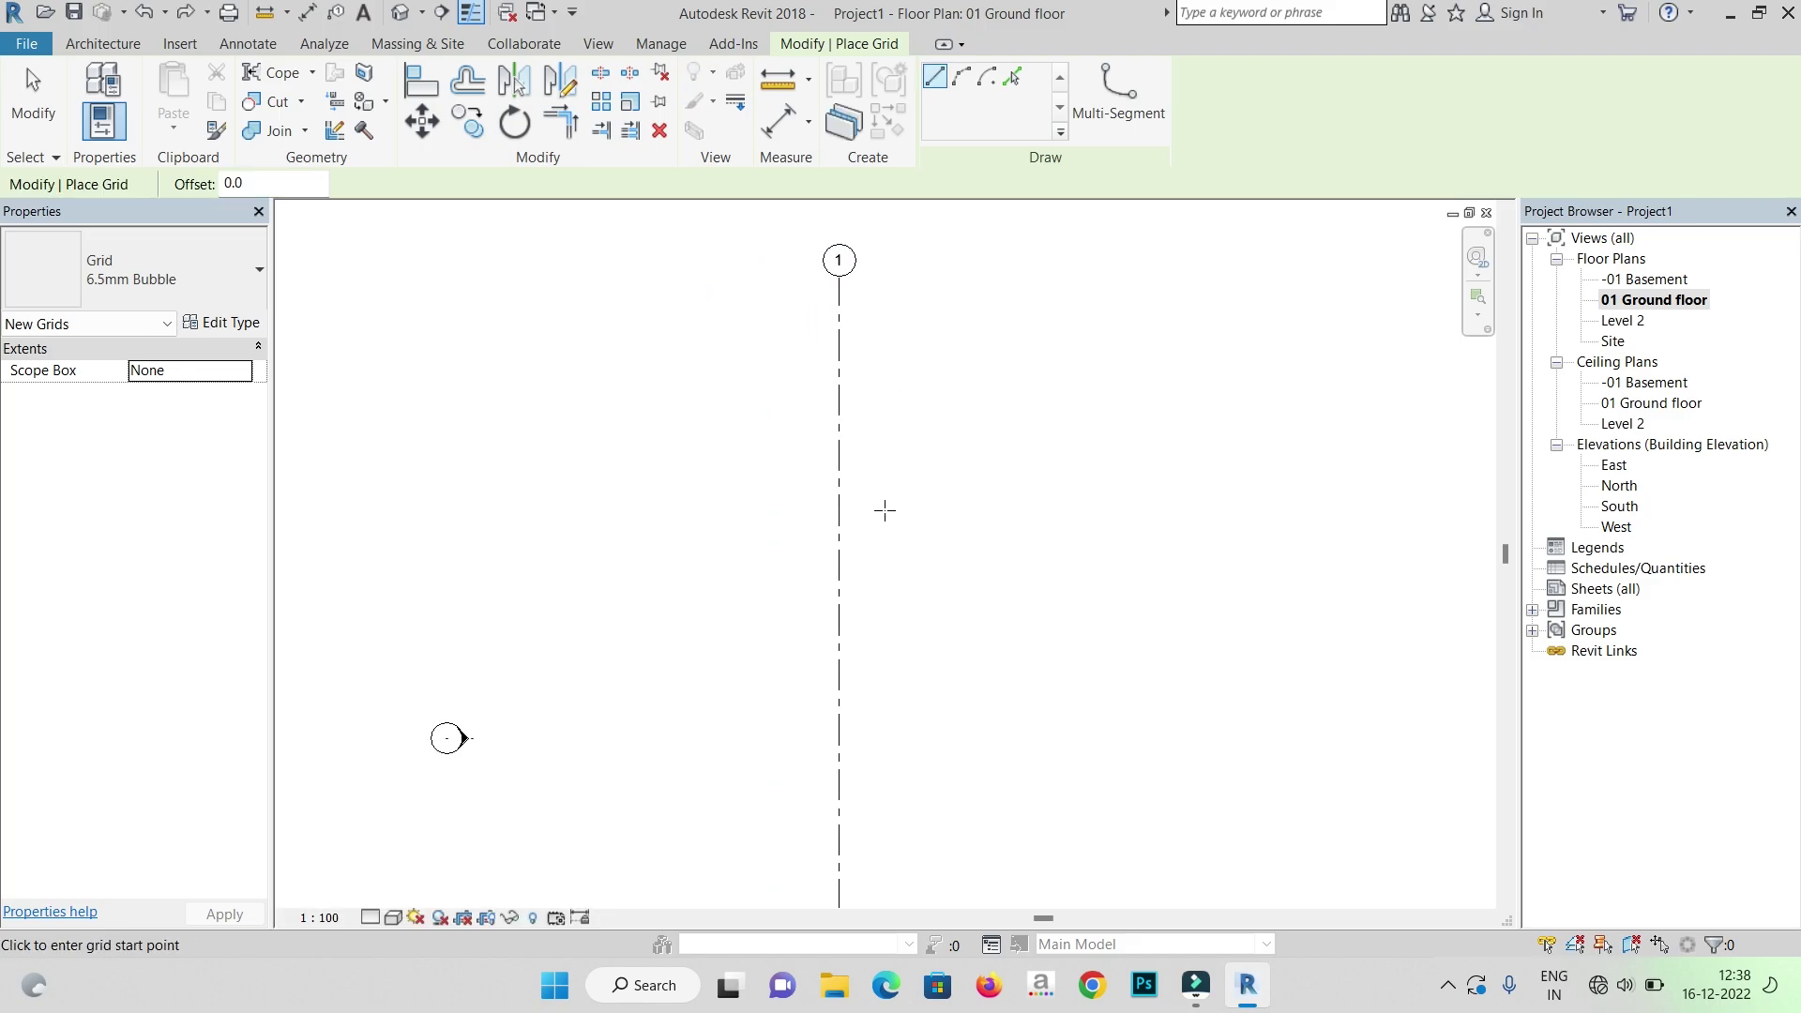
- Exit grid placement, rename the existing grid line to A in its bubble, and deselect it
{"action": "scroll", "coordinate": [884, 510], "scroll_direction": "down", "scroll_amount": 3}
{"action": "scroll", "coordinate": [828, 380], "scroll_direction": "up", "scroll_amount": 3}
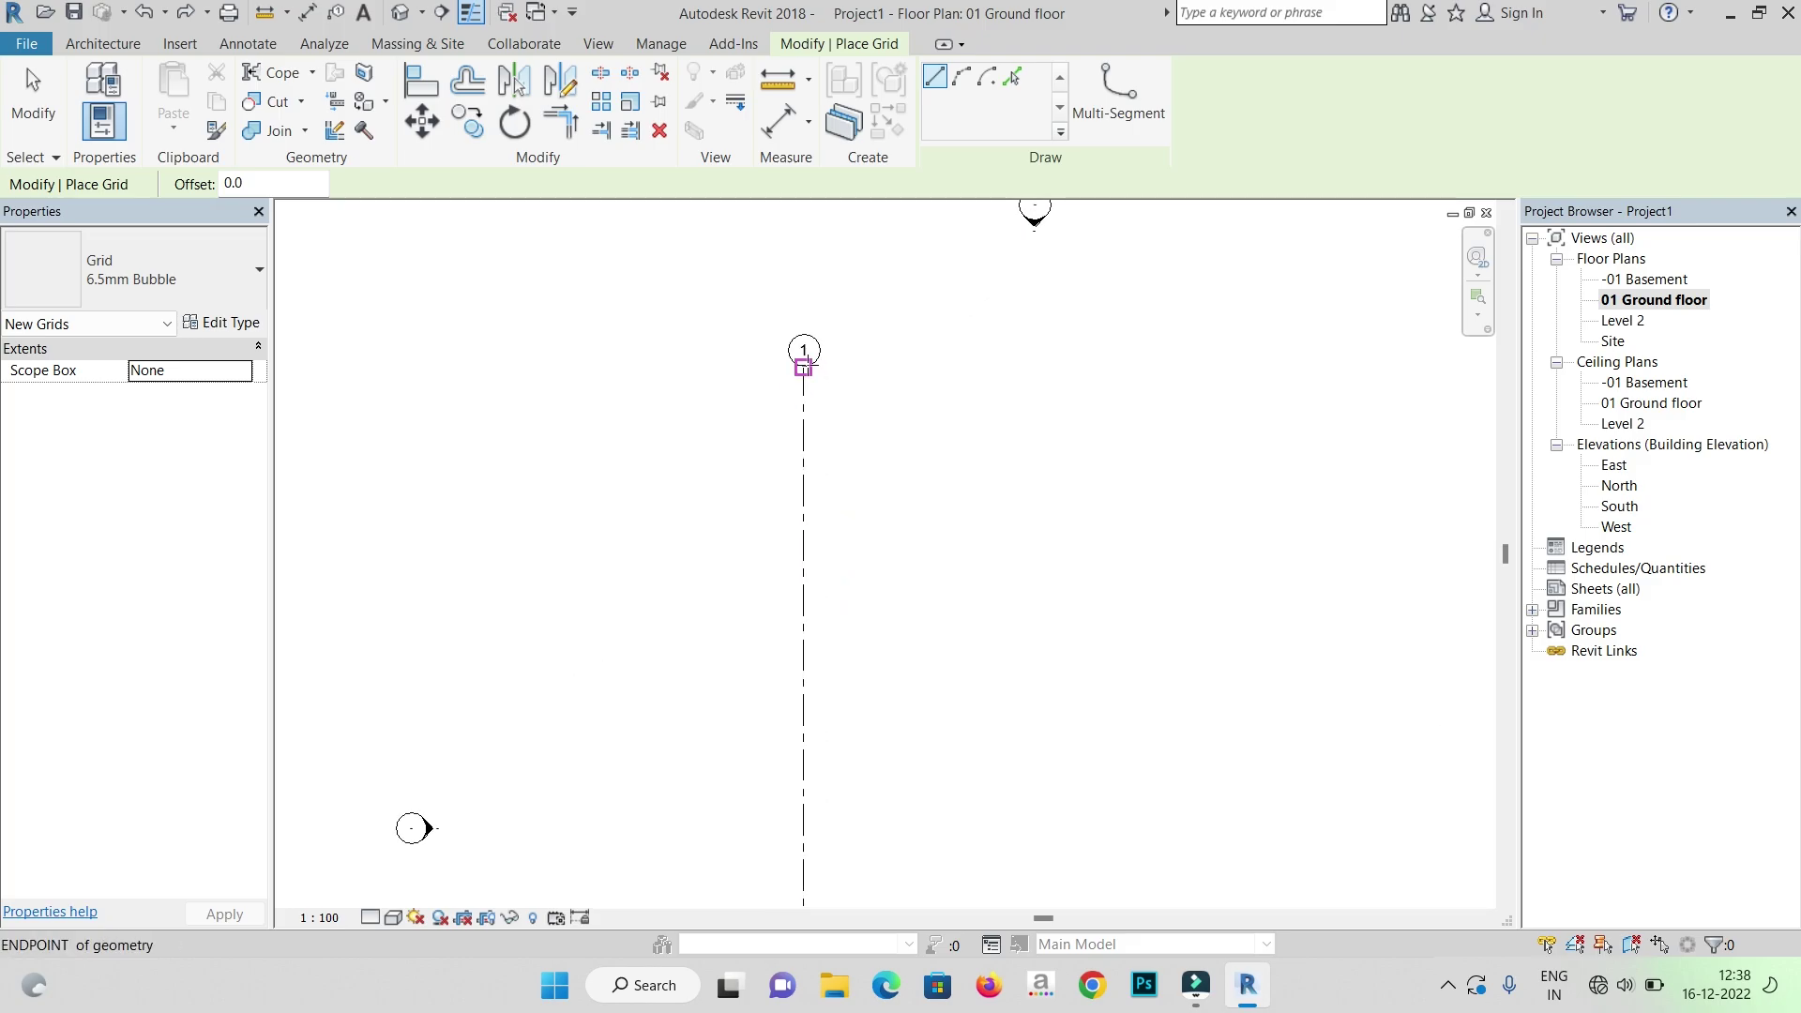
{"action": "scroll", "coordinate": [803, 367], "scroll_direction": "down", "scroll_amount": 3}
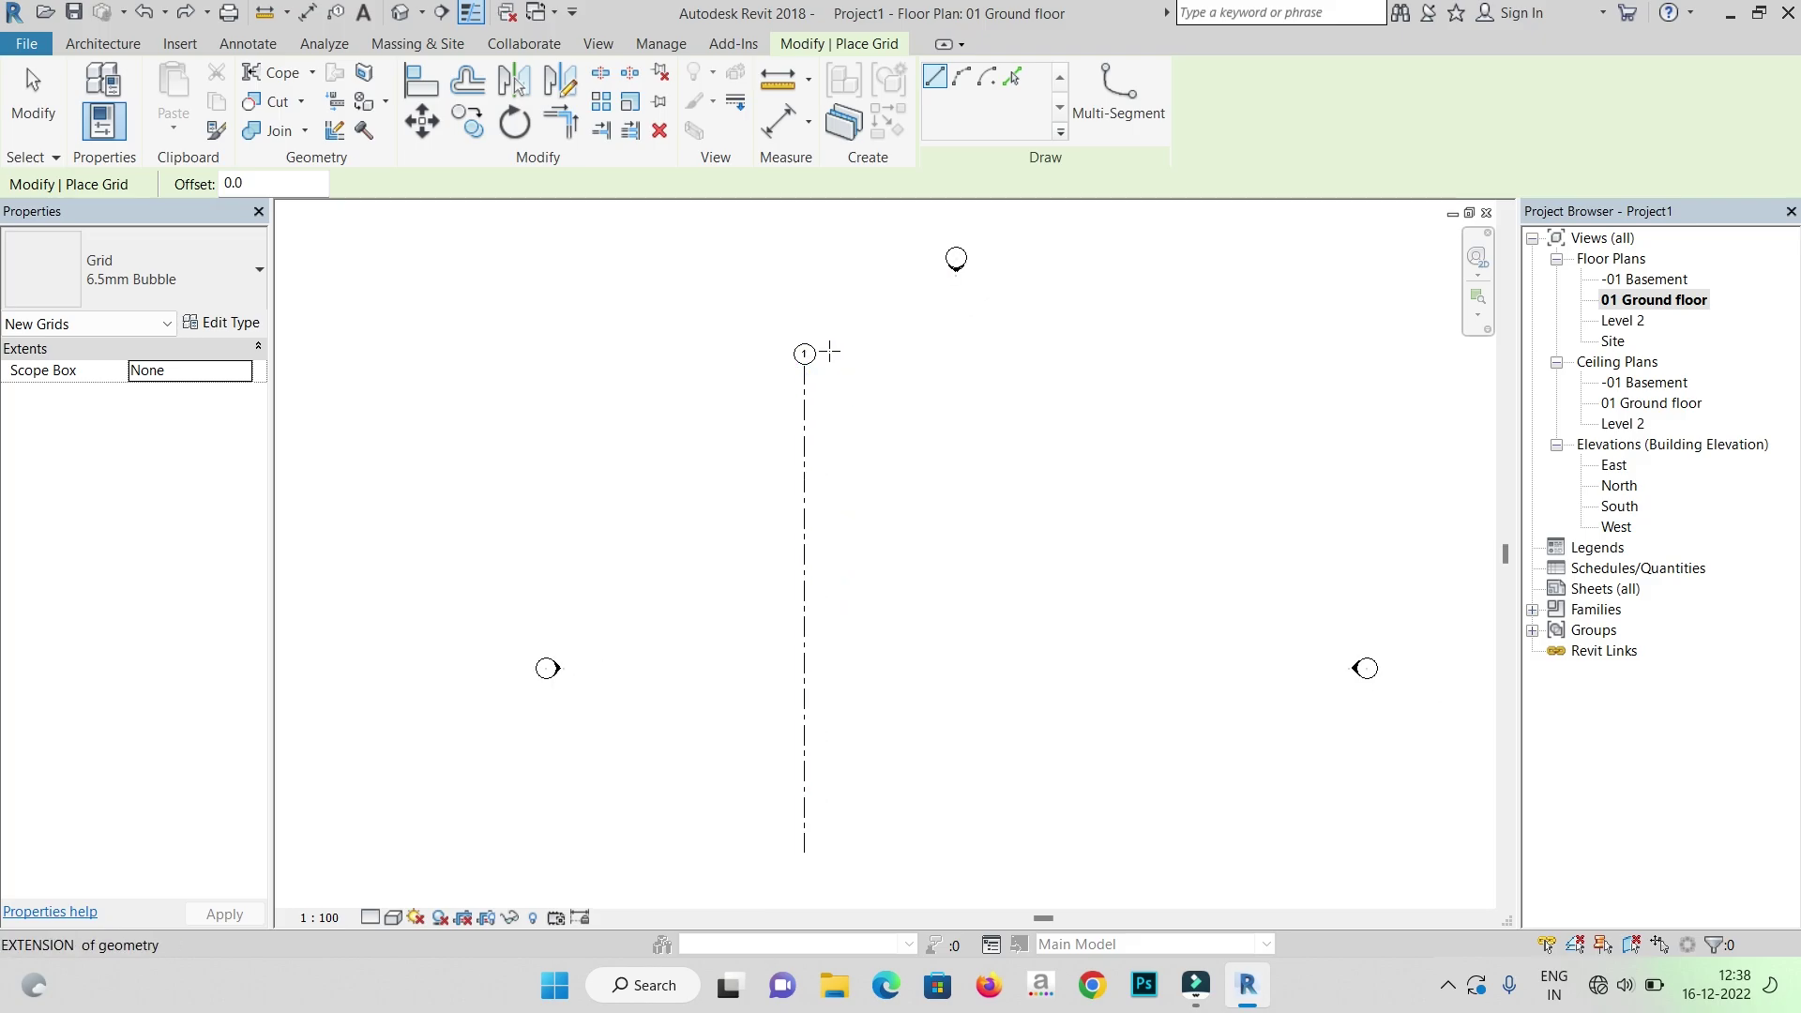
{"action": "scroll", "coordinate": [793, 361], "scroll_direction": "up", "scroll_amount": 4}
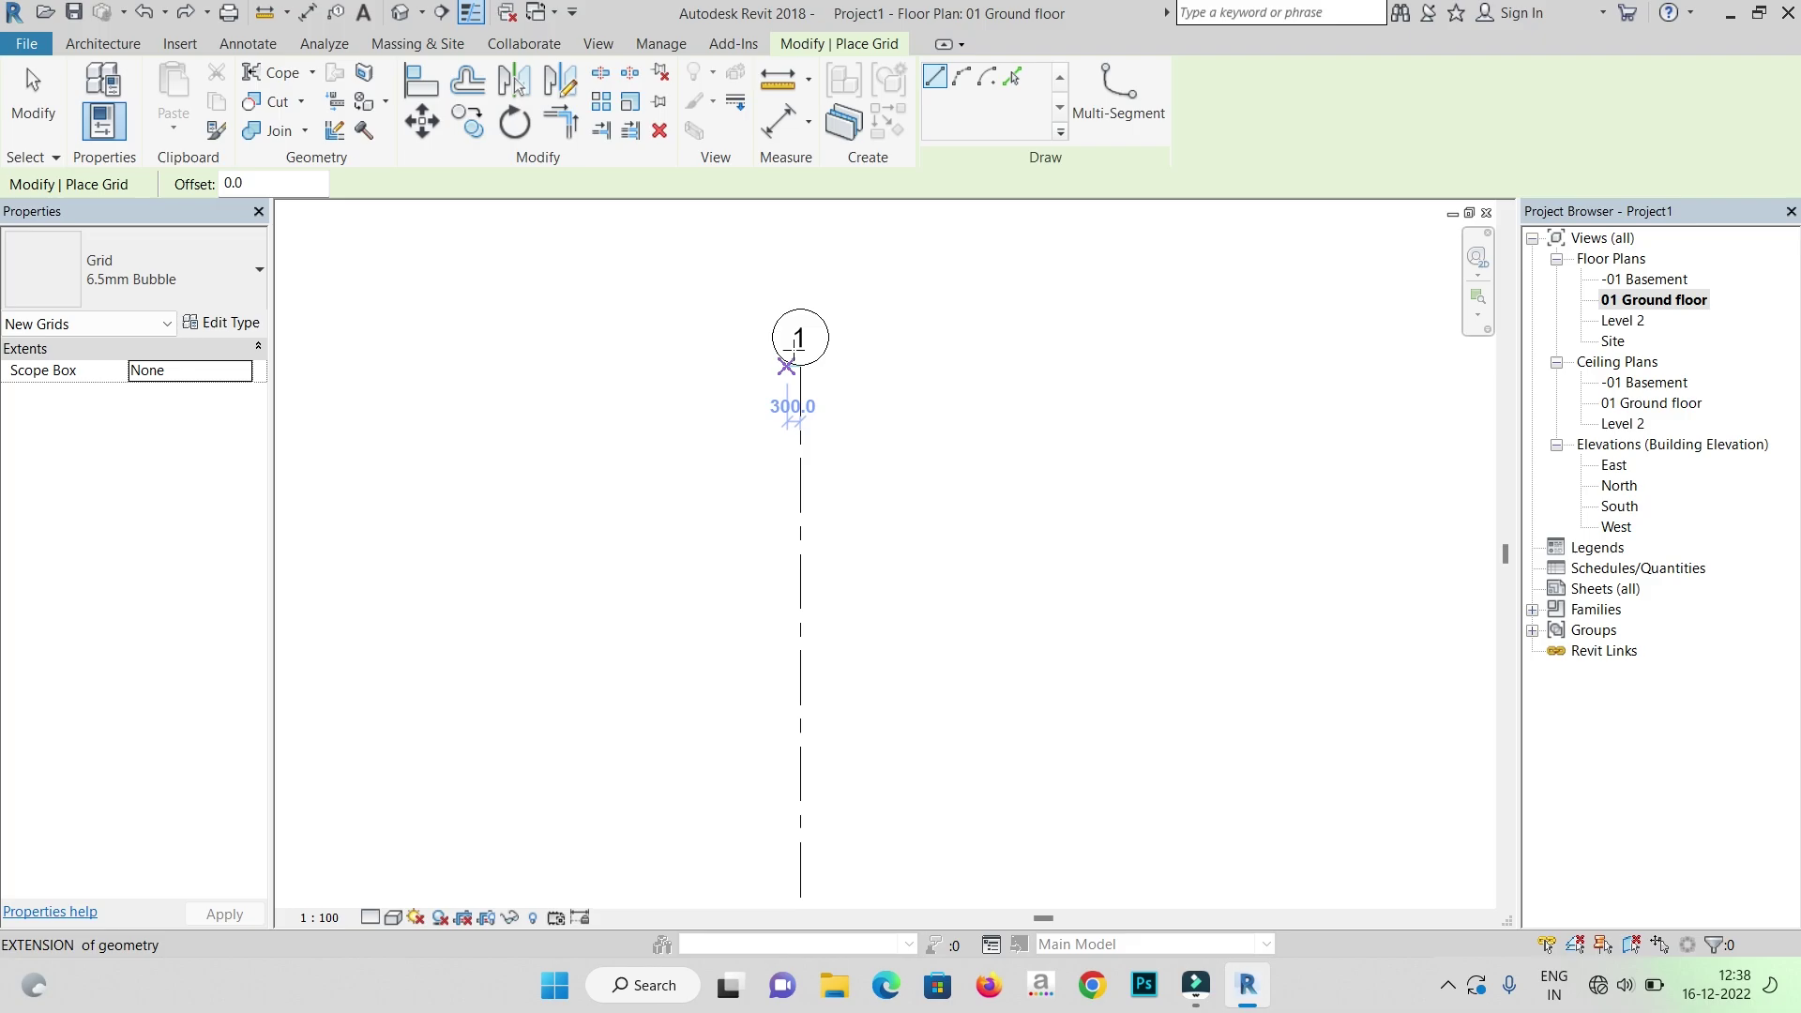
{"action": "scroll", "coordinate": [791, 344], "scroll_direction": "up", "scroll_amount": 2}
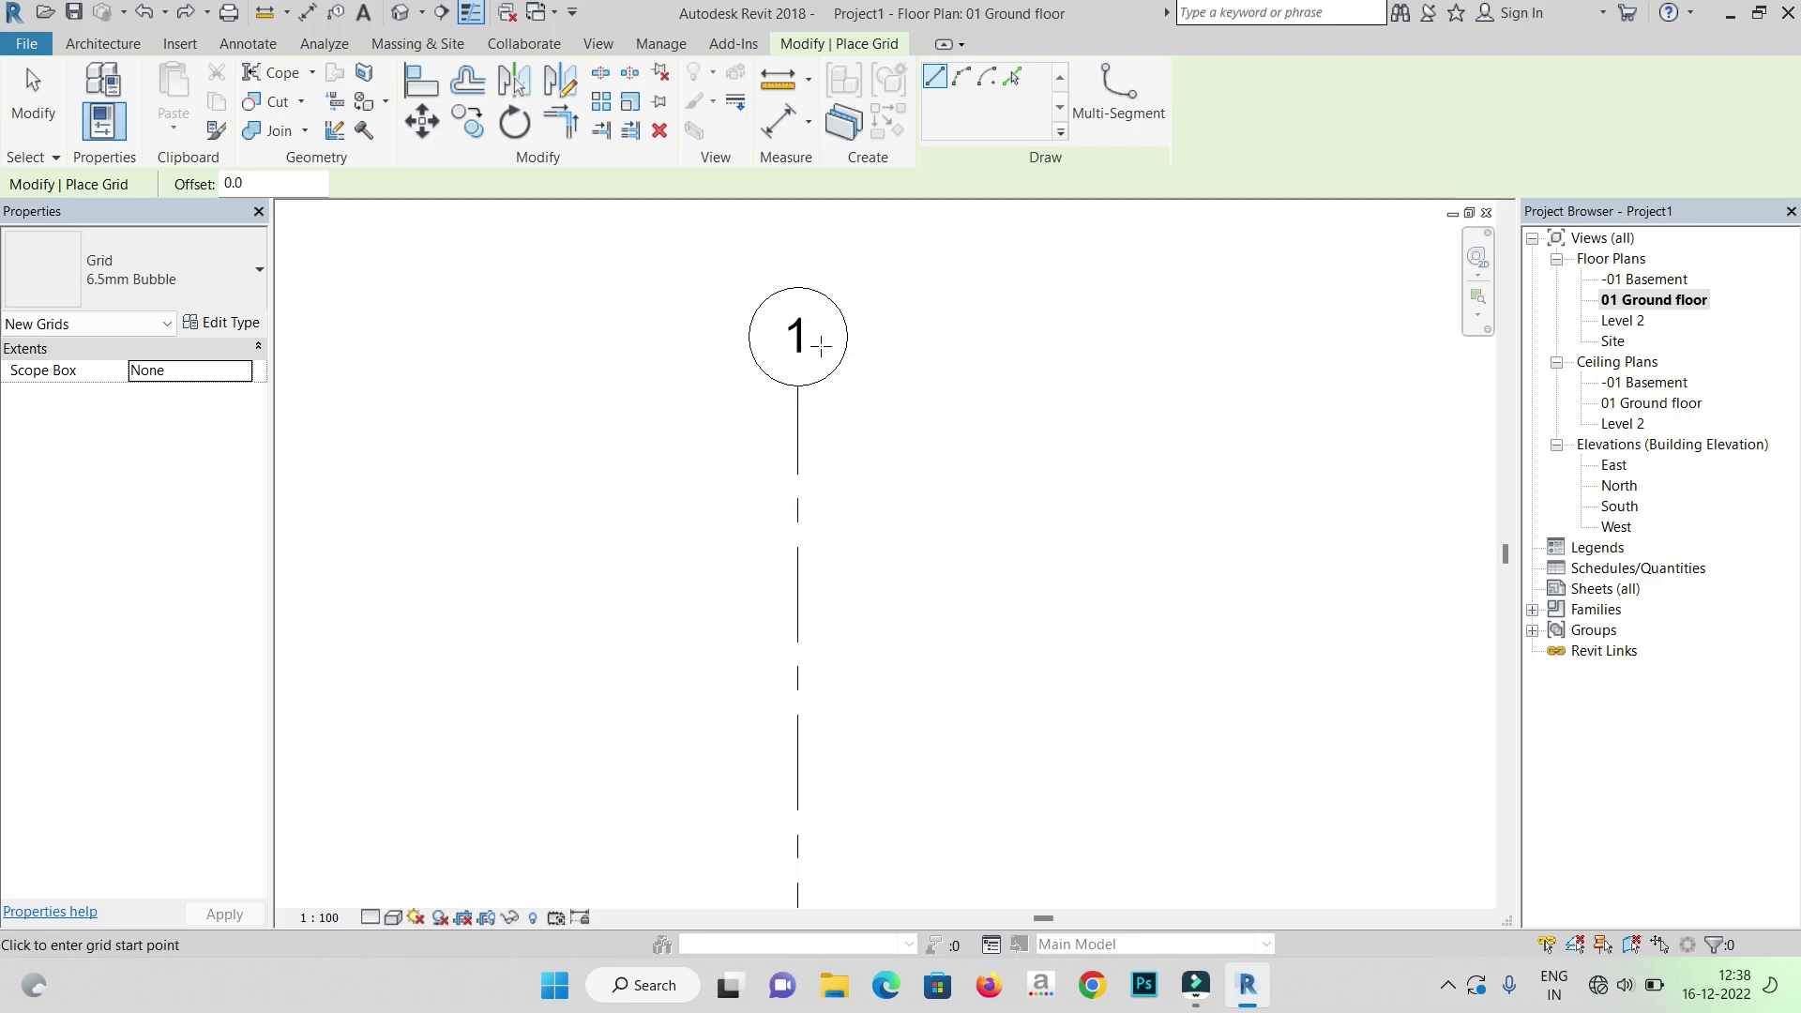
{"action": "right_click", "coordinate": [848, 309]}
{"action": "left_click", "coordinate": [868, 320]}
{"action": "right_click", "coordinate": [865, 313]}
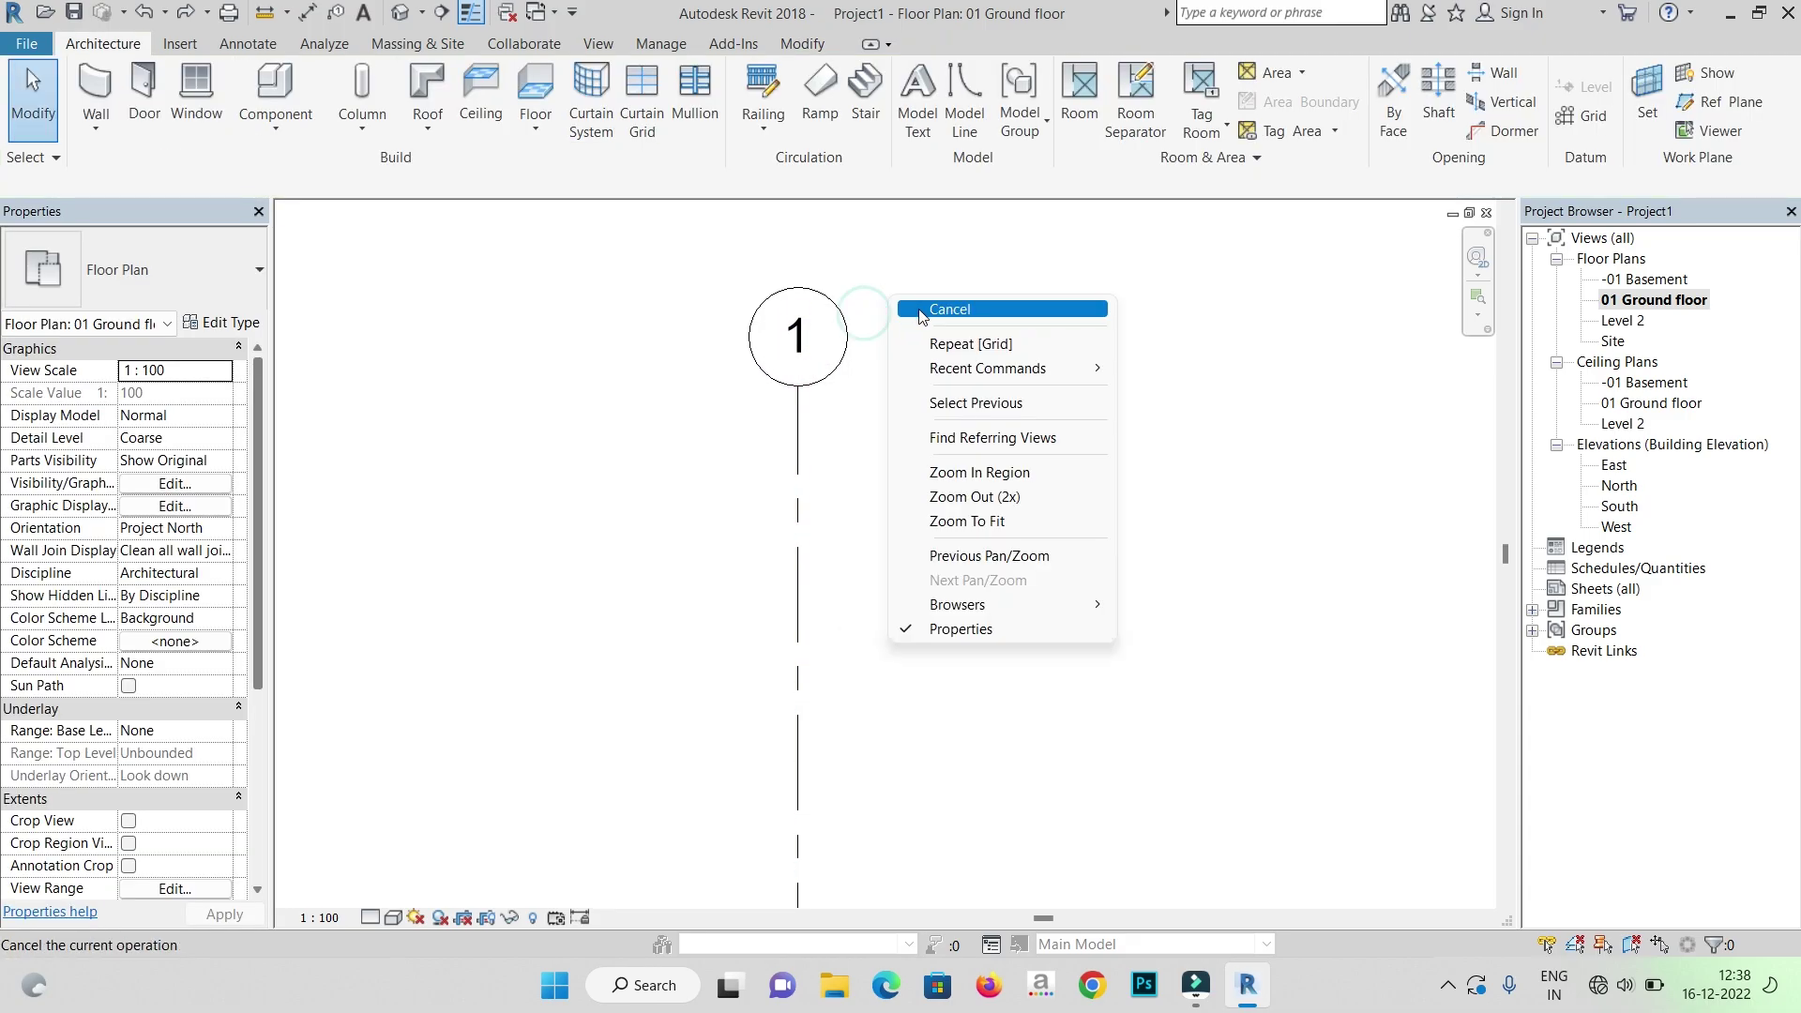
{"action": "left_click", "coordinate": [920, 315]}
{"action": "double_click", "coordinate": [805, 339]}
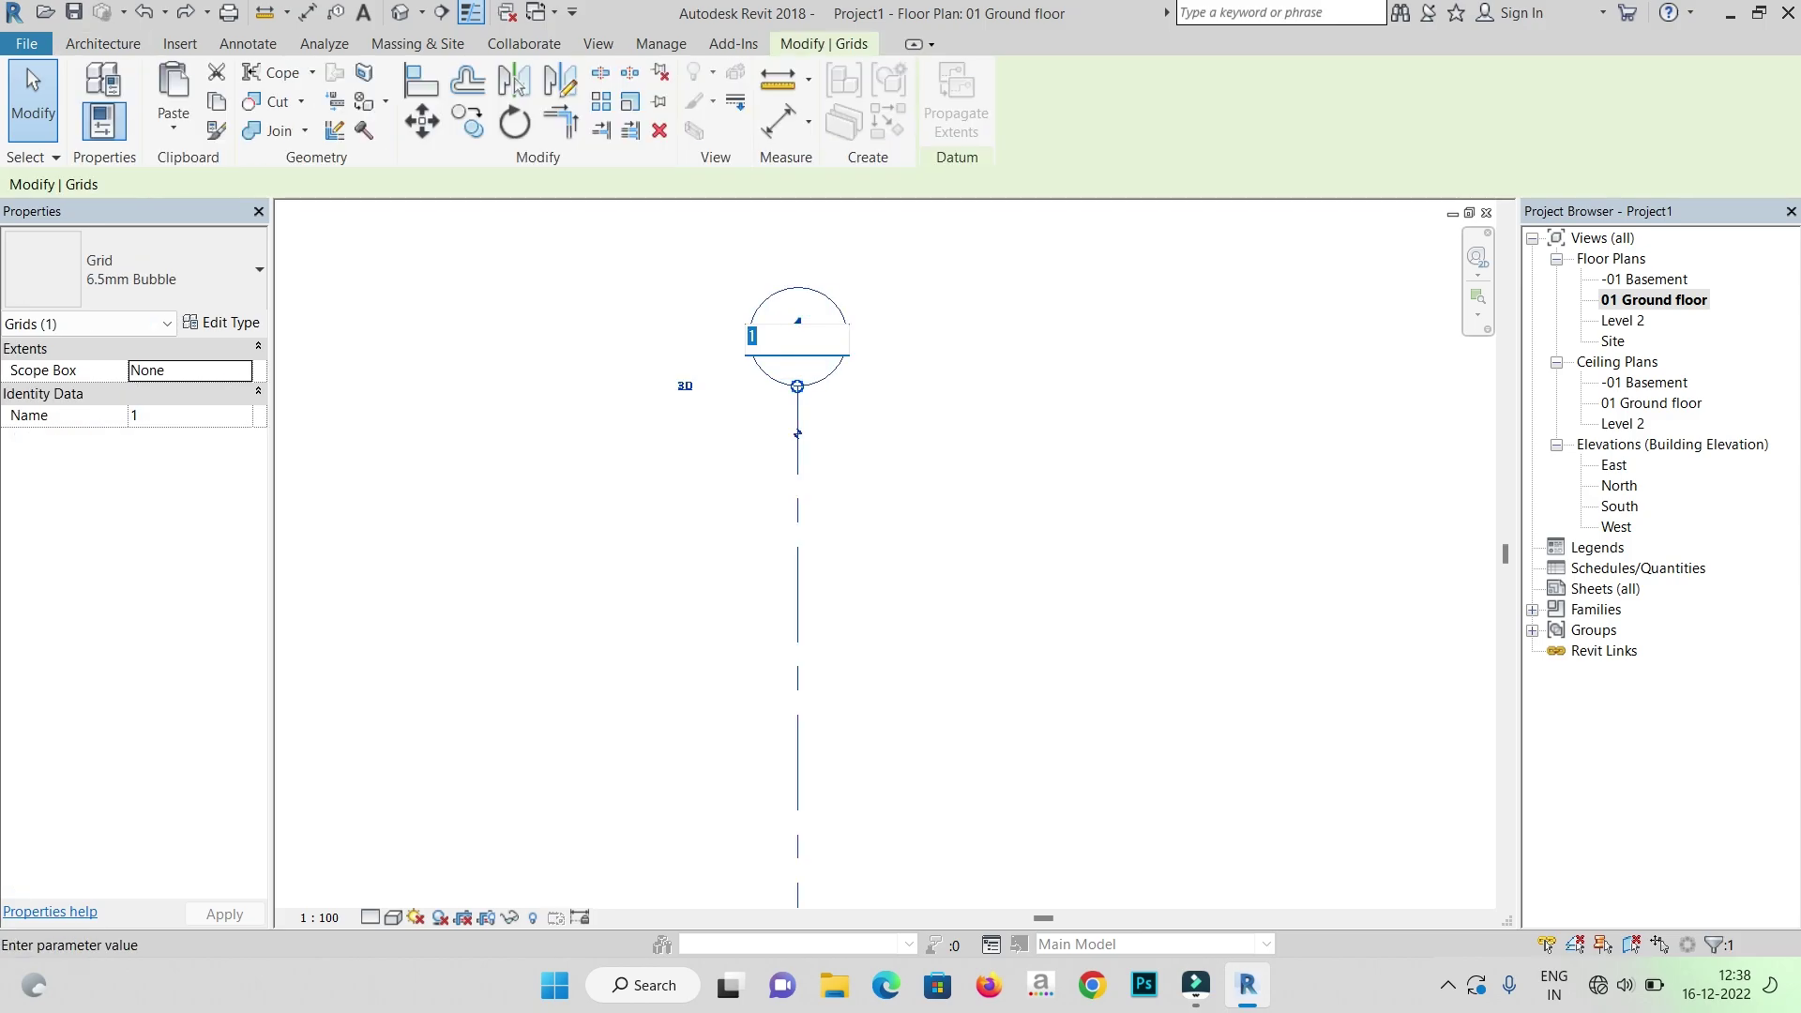
{"action": "type", "text": "A"}
{"action": "key", "text": "Return"}
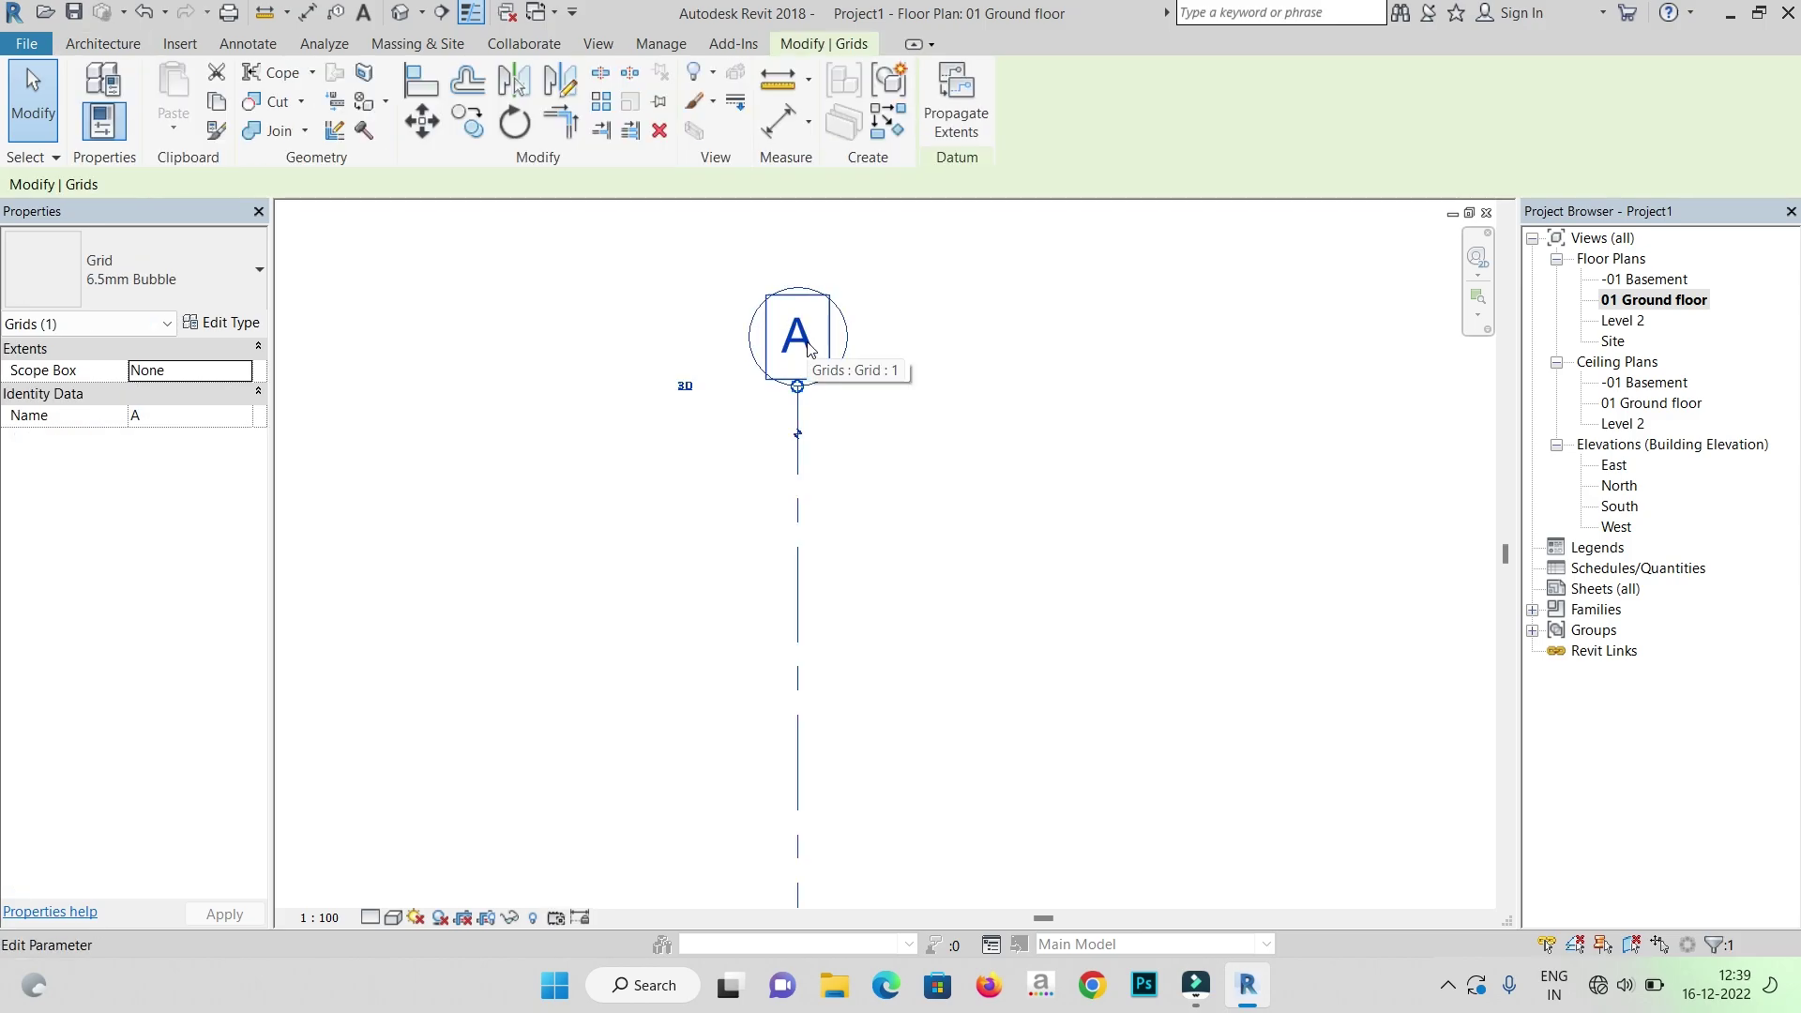
{"action": "scroll", "coordinate": [723, 296], "scroll_direction": "down", "scroll_amount": 5}
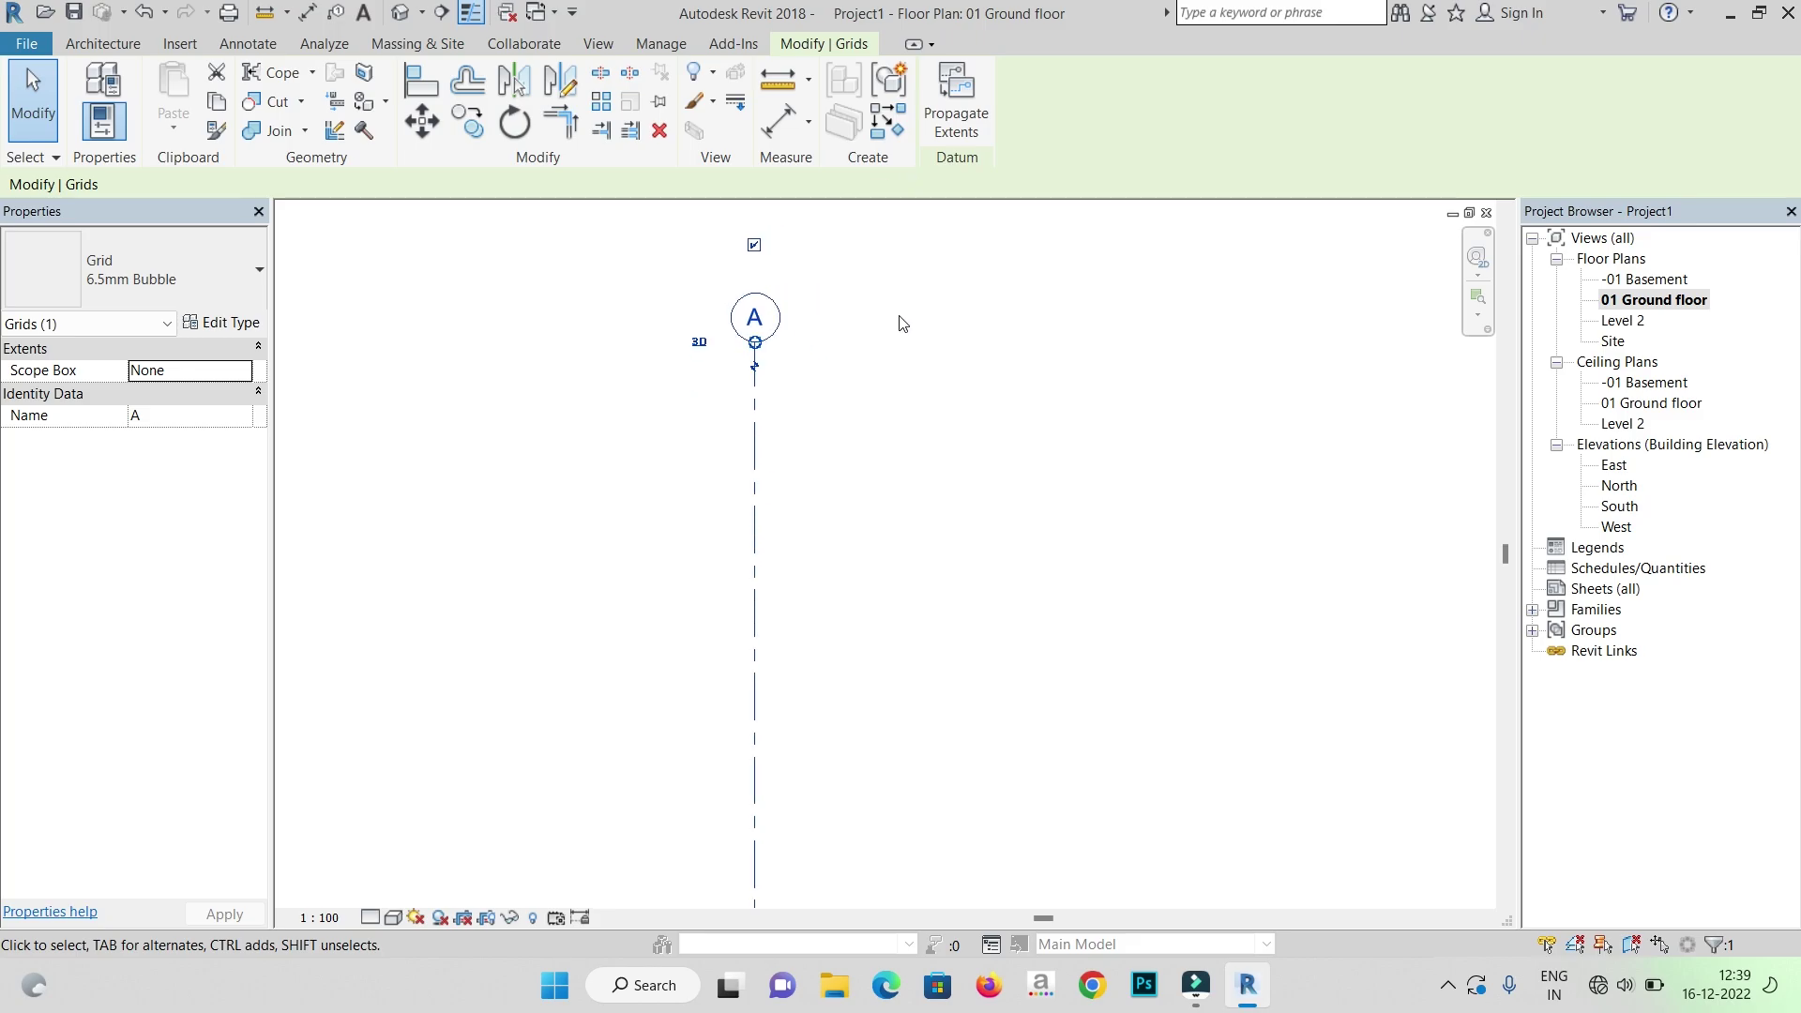
{"action": "left_click", "coordinate": [1000, 430]}
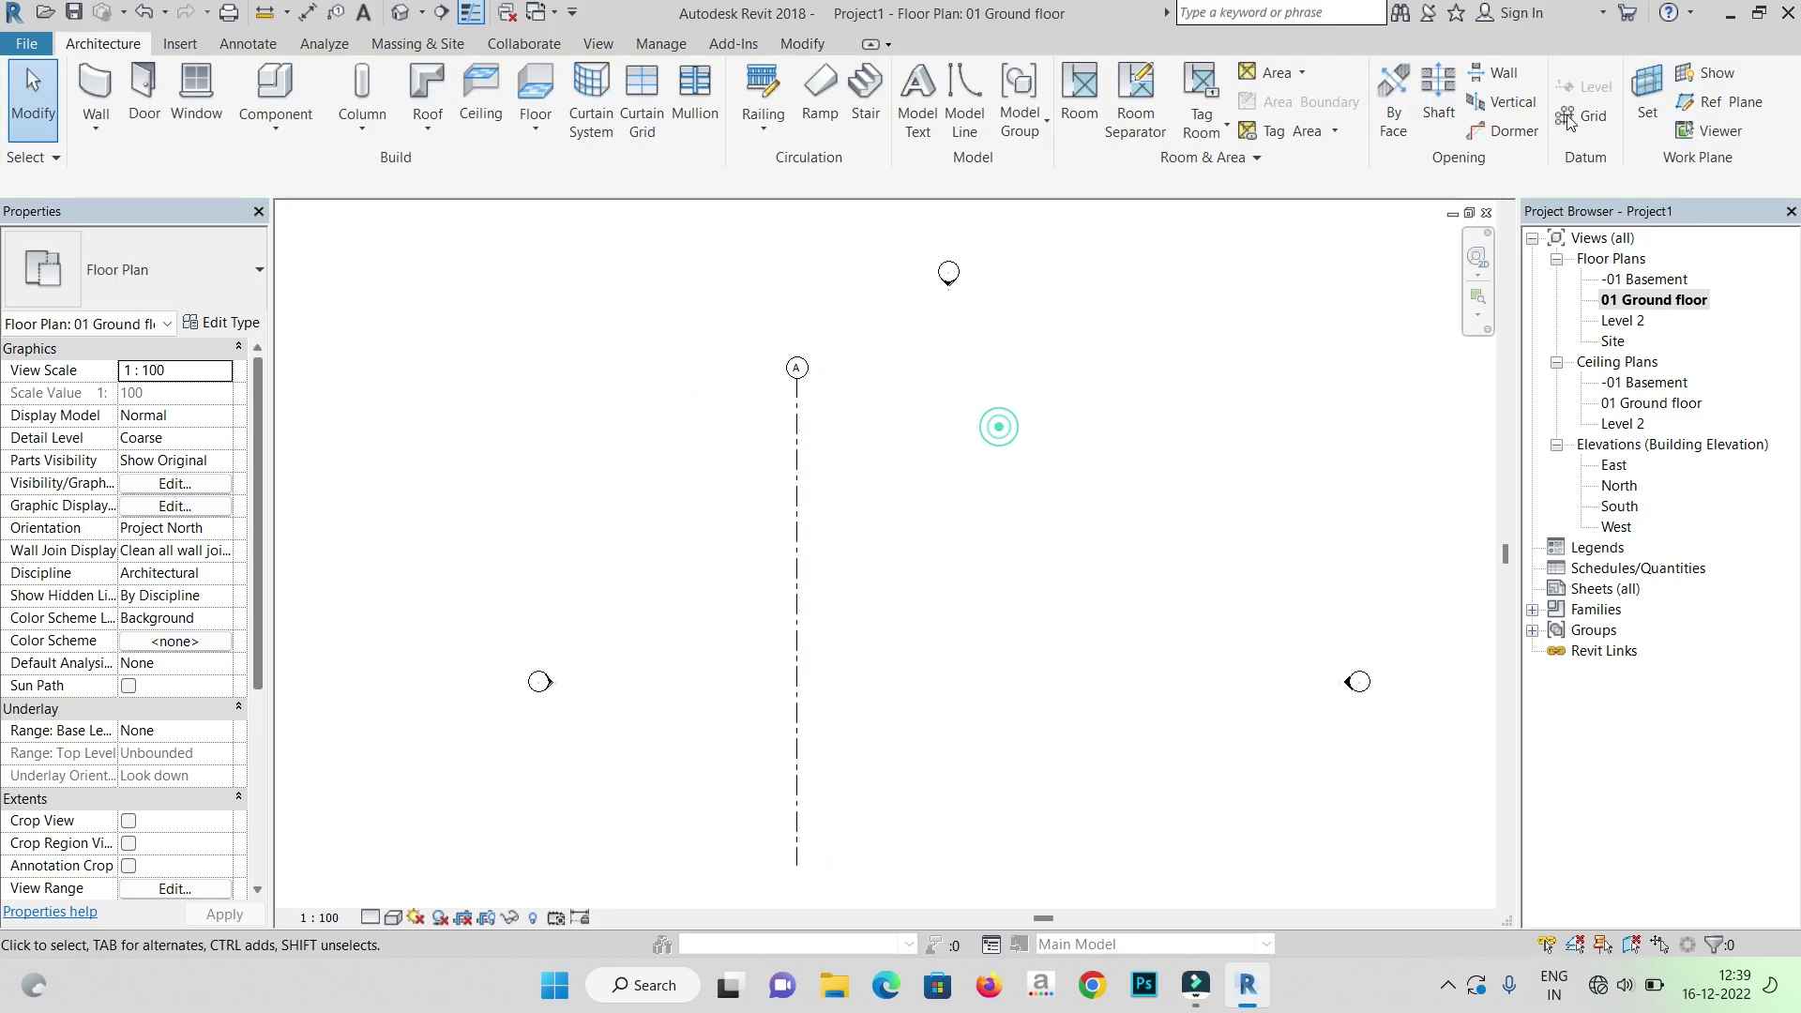
- Place a second vertical grid line about 4000 mm east of grid A, with both ends aligned to it
{"action": "left_click", "coordinate": [1588, 117]}
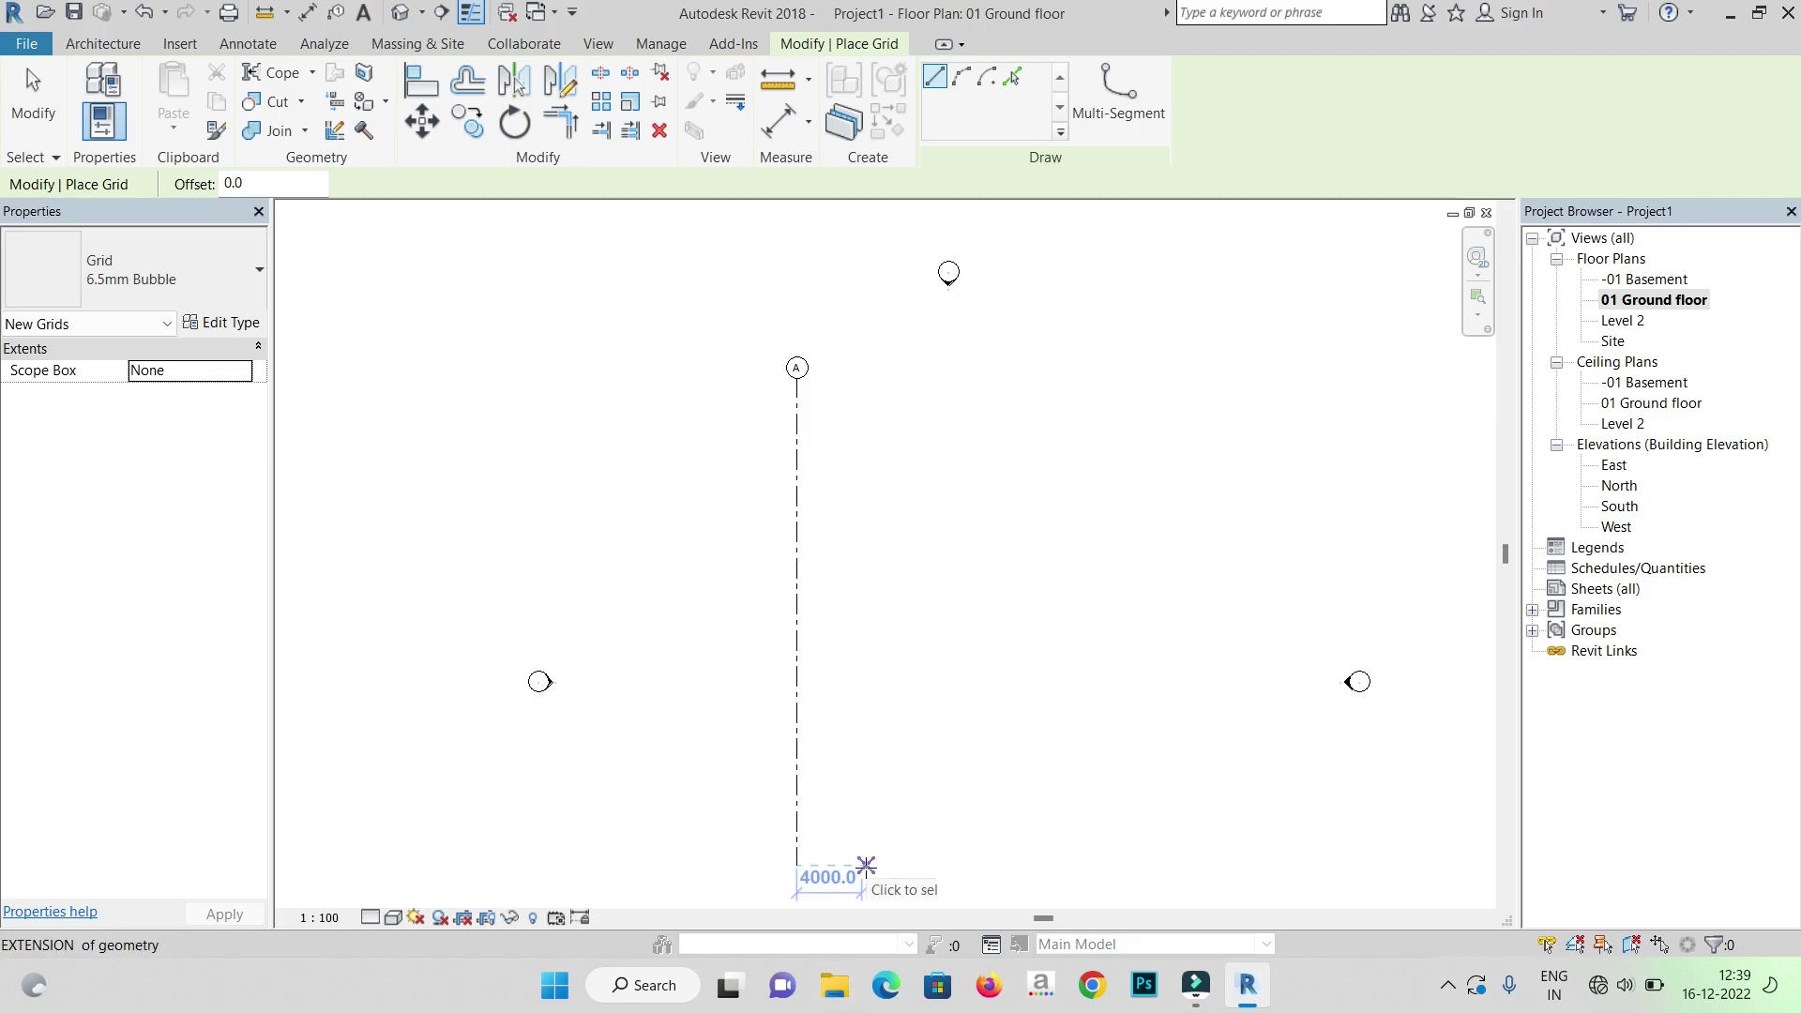
{"action": "left_click", "coordinate": [863, 865]}
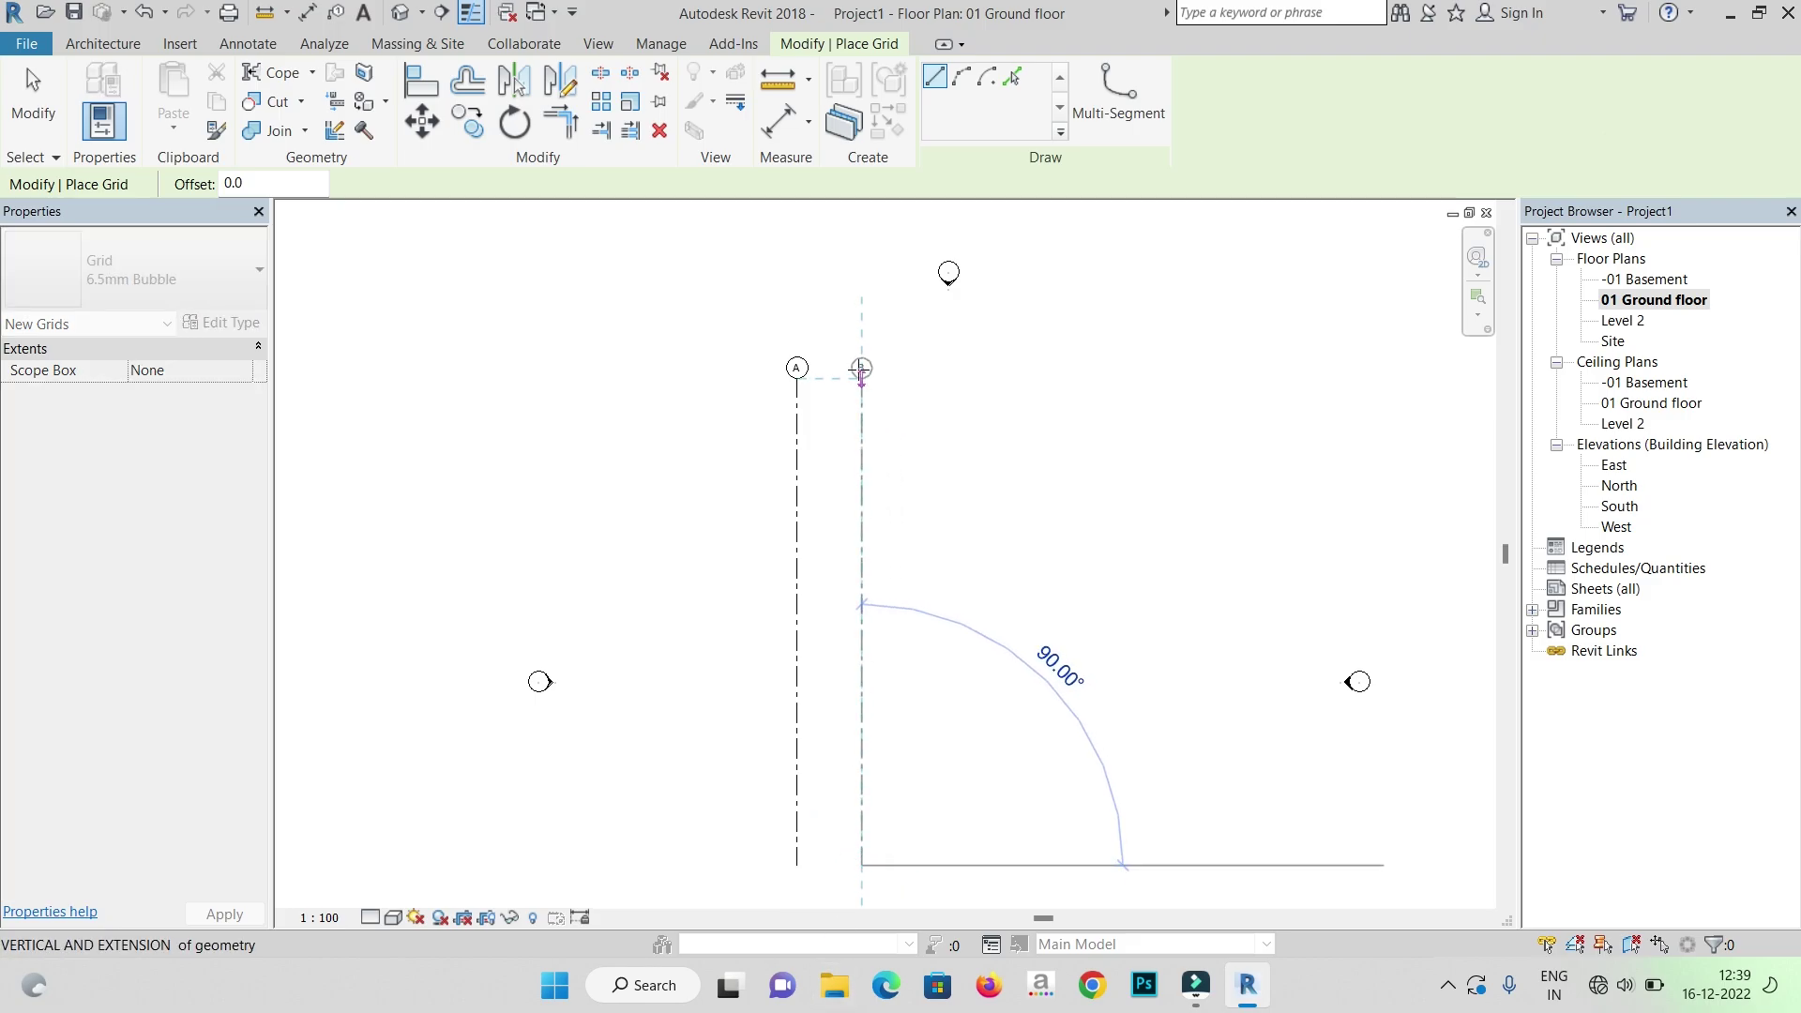
{"action": "left_click", "coordinate": [861, 368]}
{"action": "scroll", "coordinate": [864, 378], "scroll_direction": "up", "scroll_amount": 5}
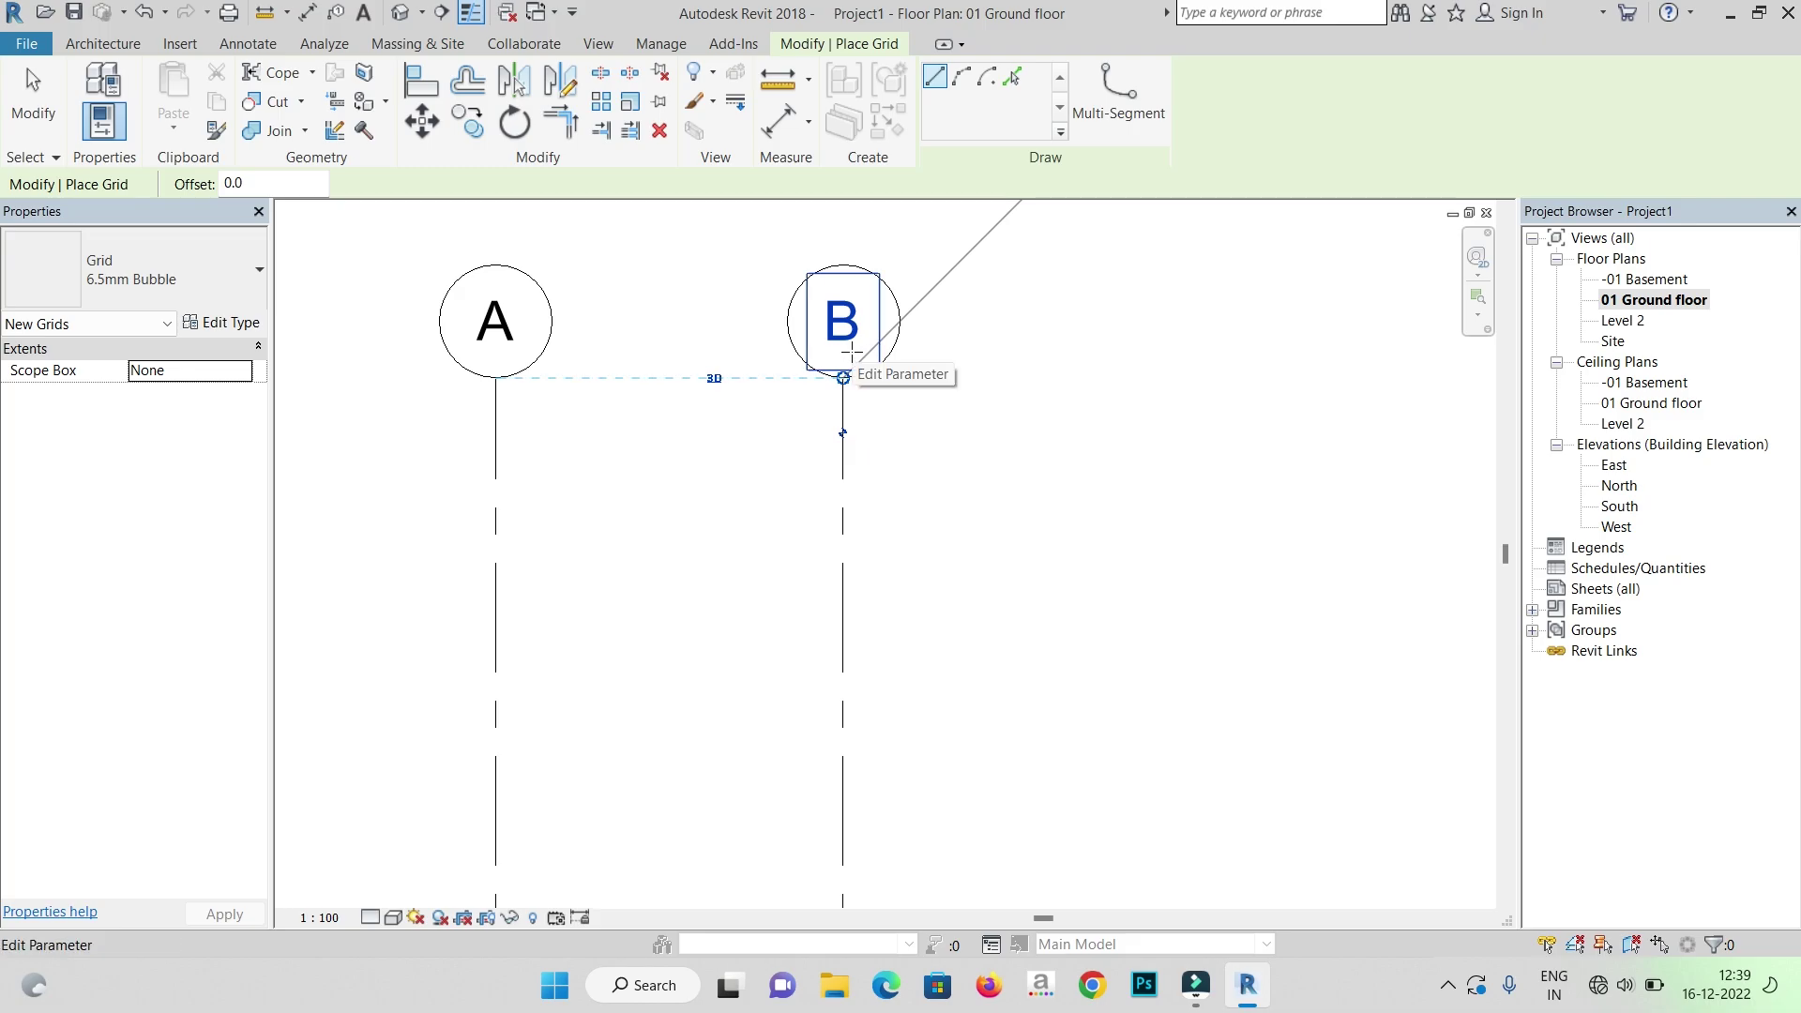
- Place a third vertical grid line about 5000 mm east of grid B, with its lower end aligned to grids A and B
{"action": "scroll", "coordinate": [850, 353], "scroll_direction": "down", "scroll_amount": 4}
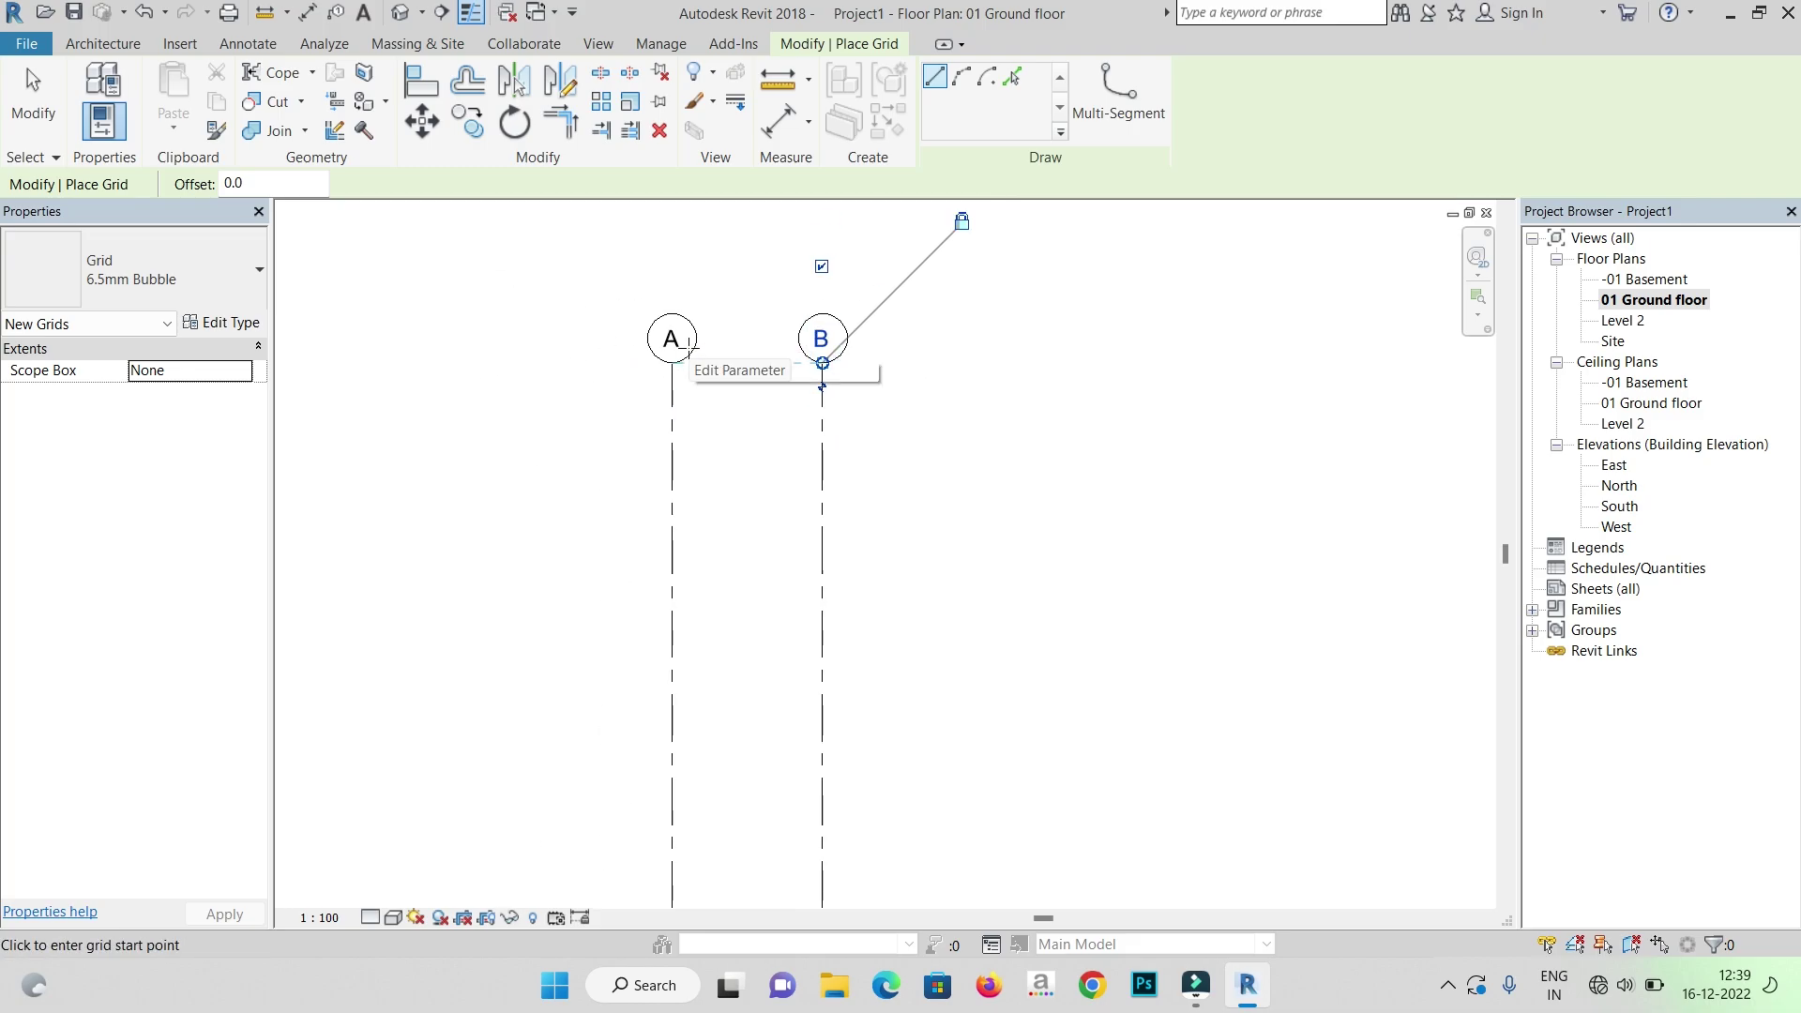
{"action": "scroll", "coordinate": [681, 286], "scroll_direction": "down", "scroll_amount": 4}
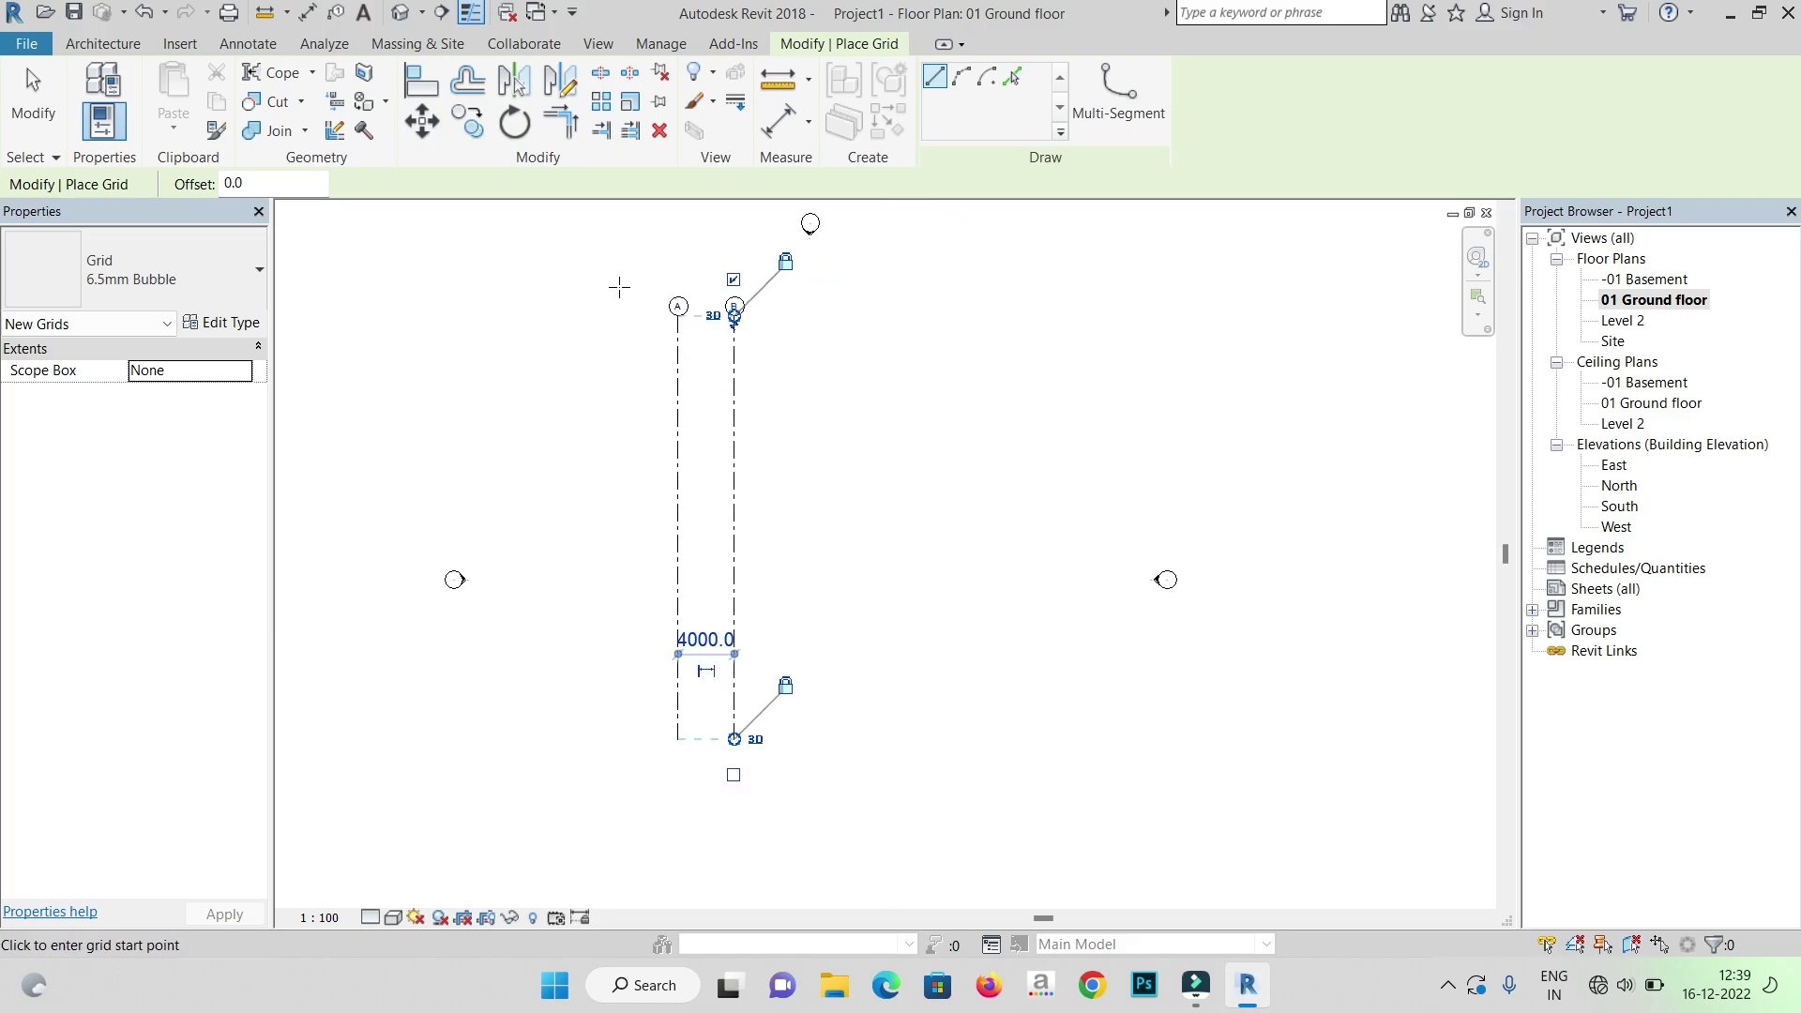
{"action": "left_click", "coordinate": [803, 739]}
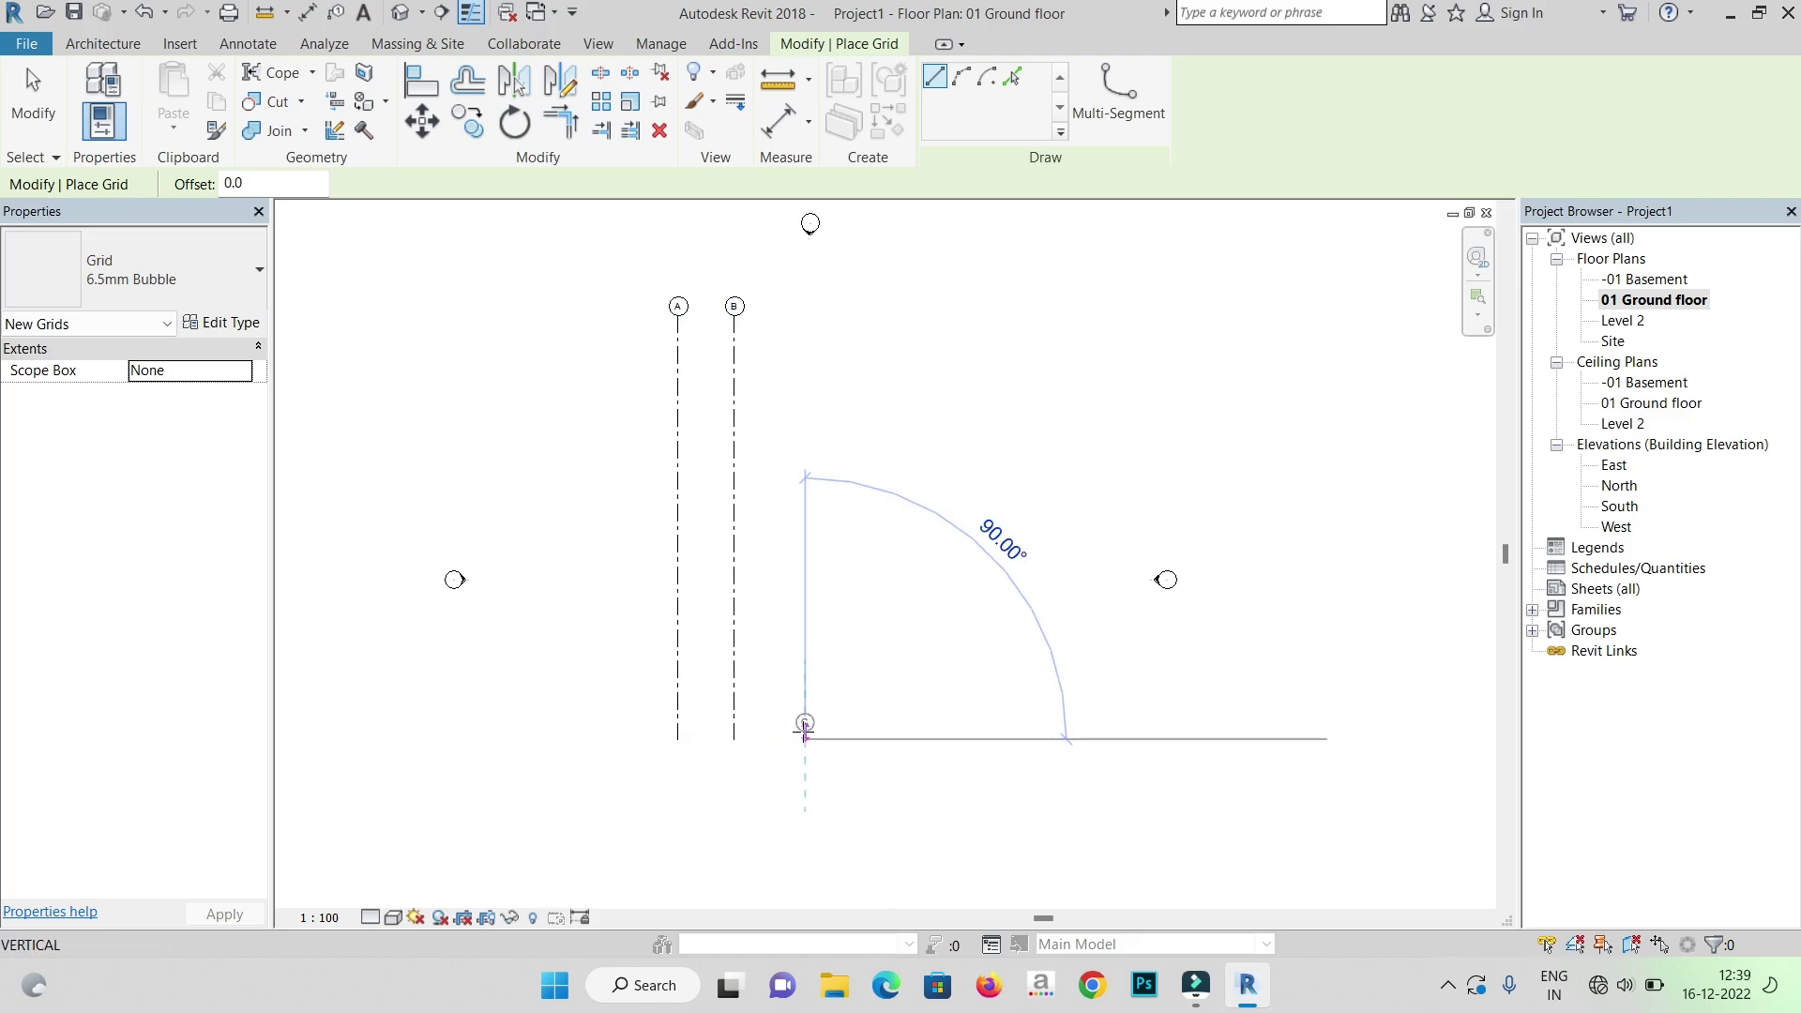
{"action": "left_click", "coordinate": [805, 300]}
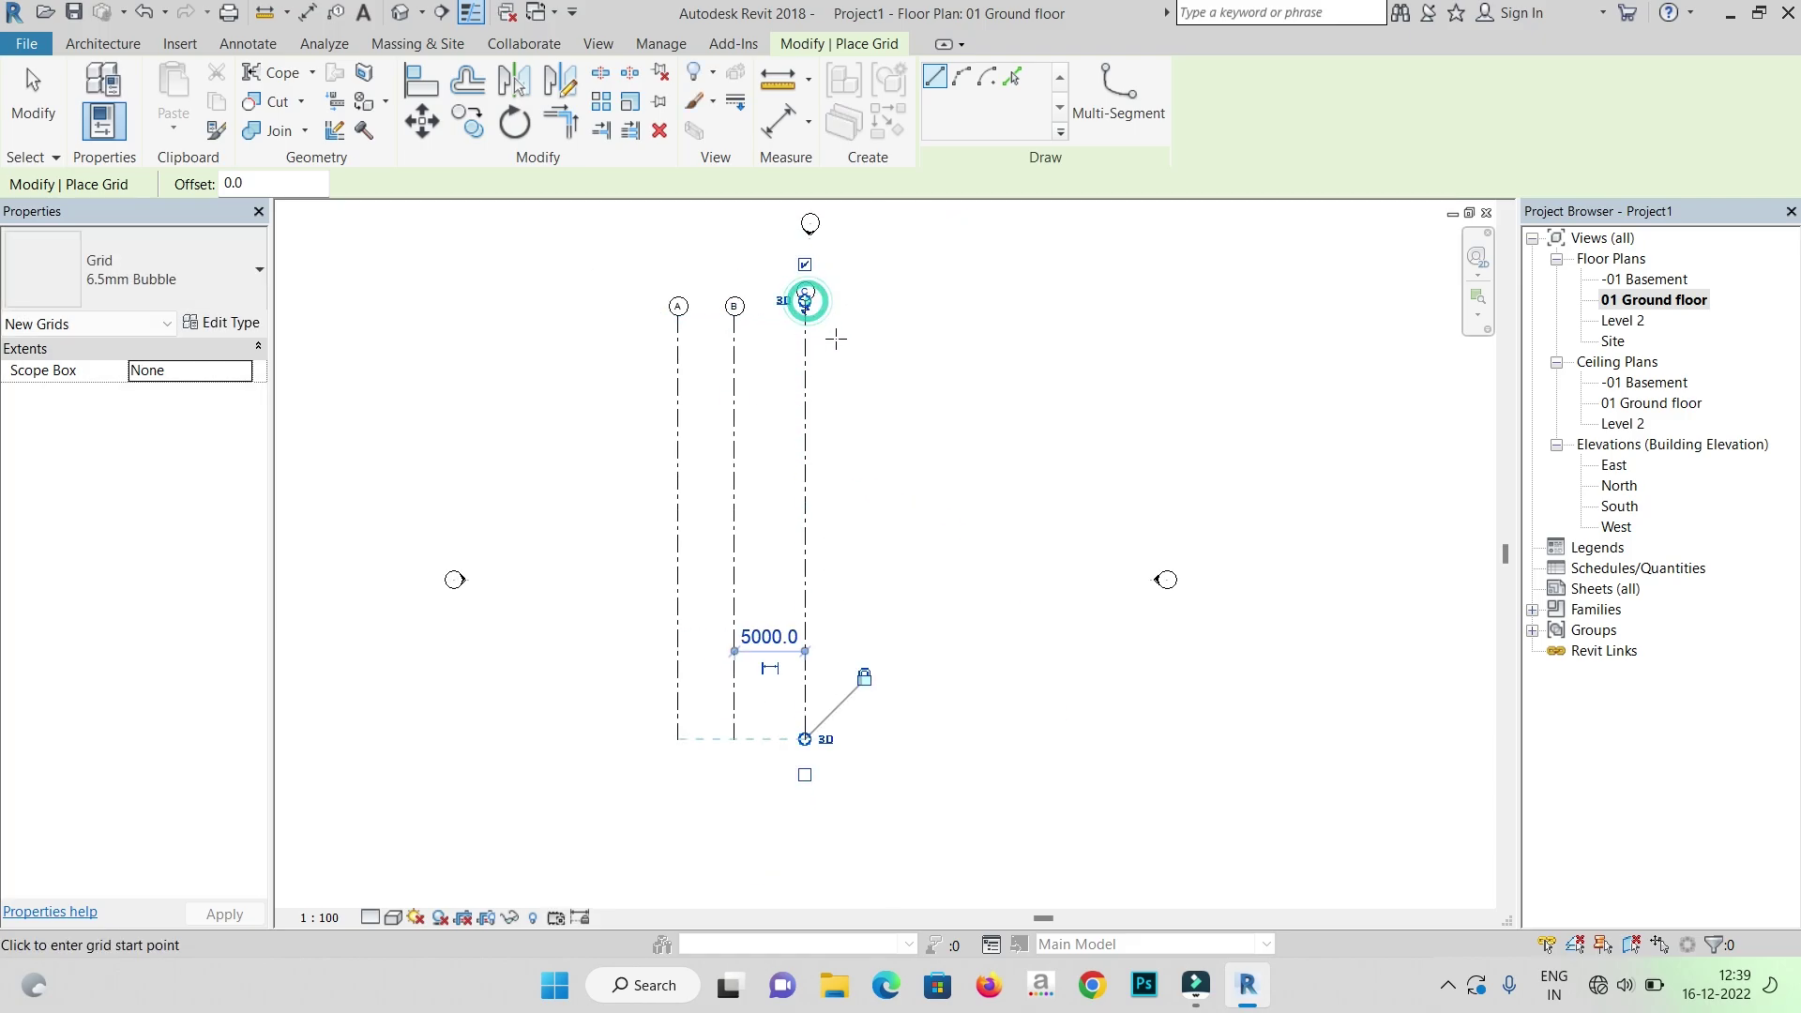
{"action": "scroll", "coordinate": [821, 281], "scroll_direction": "up", "scroll_amount": 4}
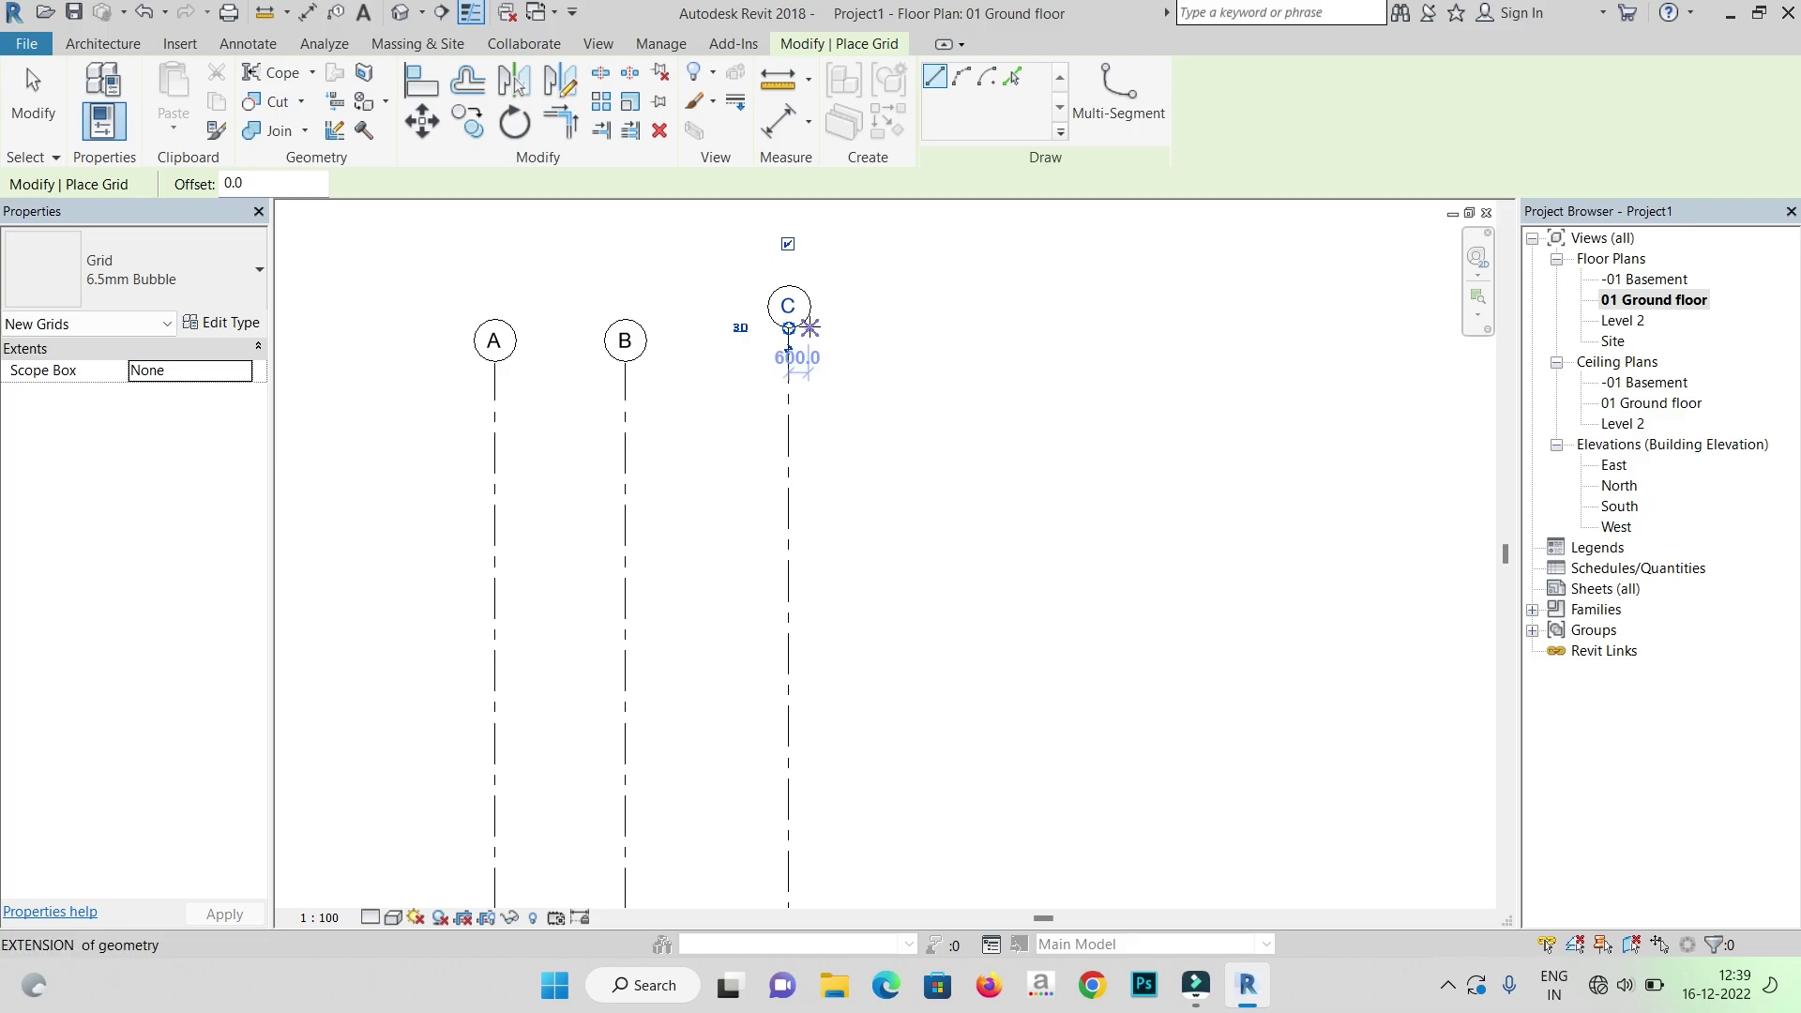
- Exit grid placement and lower grid C's bubble end to align with the bubbles of grids A and B
{"action": "right_click", "coordinate": [793, 330]}
{"action": "key", "text": "Escape"}
{"action": "right_click", "coordinate": [872, 336]}
{"action": "left_click", "coordinate": [888, 346]}
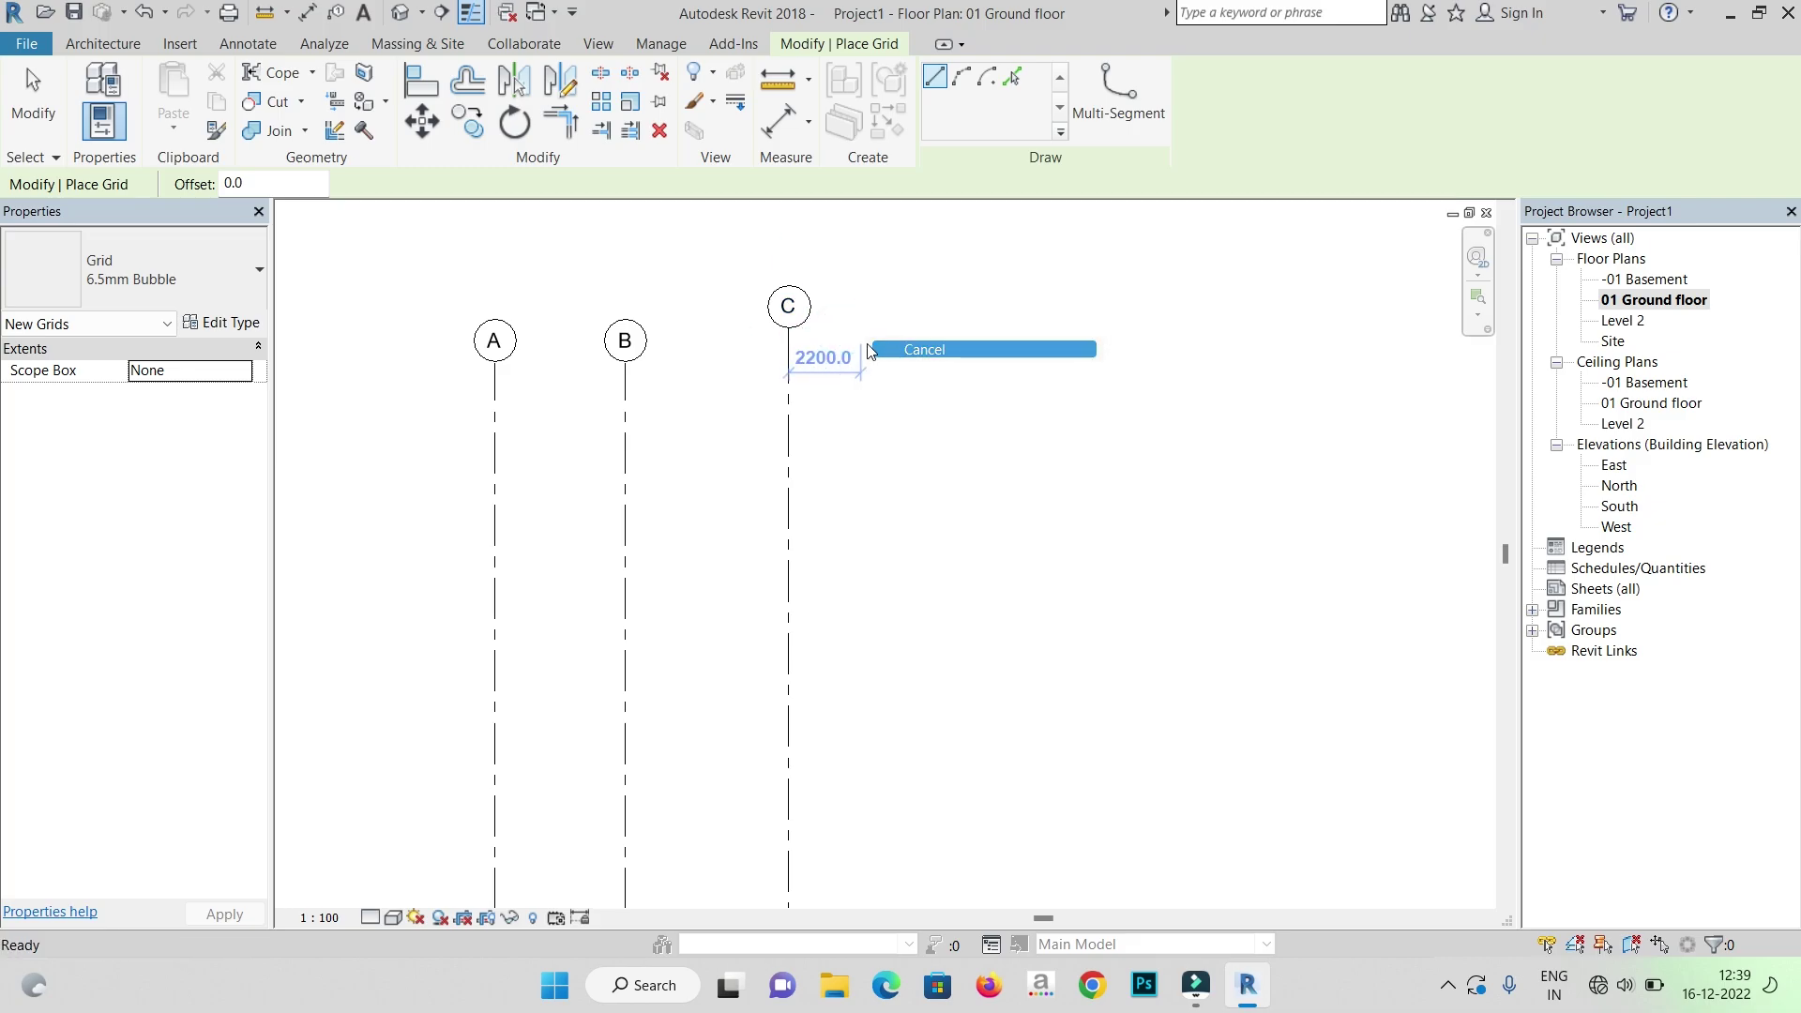
{"action": "left_click", "coordinate": [793, 330]}
{"action": "left_click_drag", "start_coordinate": [791, 333], "coordinate": [789, 362]}
{"action": "left_click", "coordinate": [872, 361]}
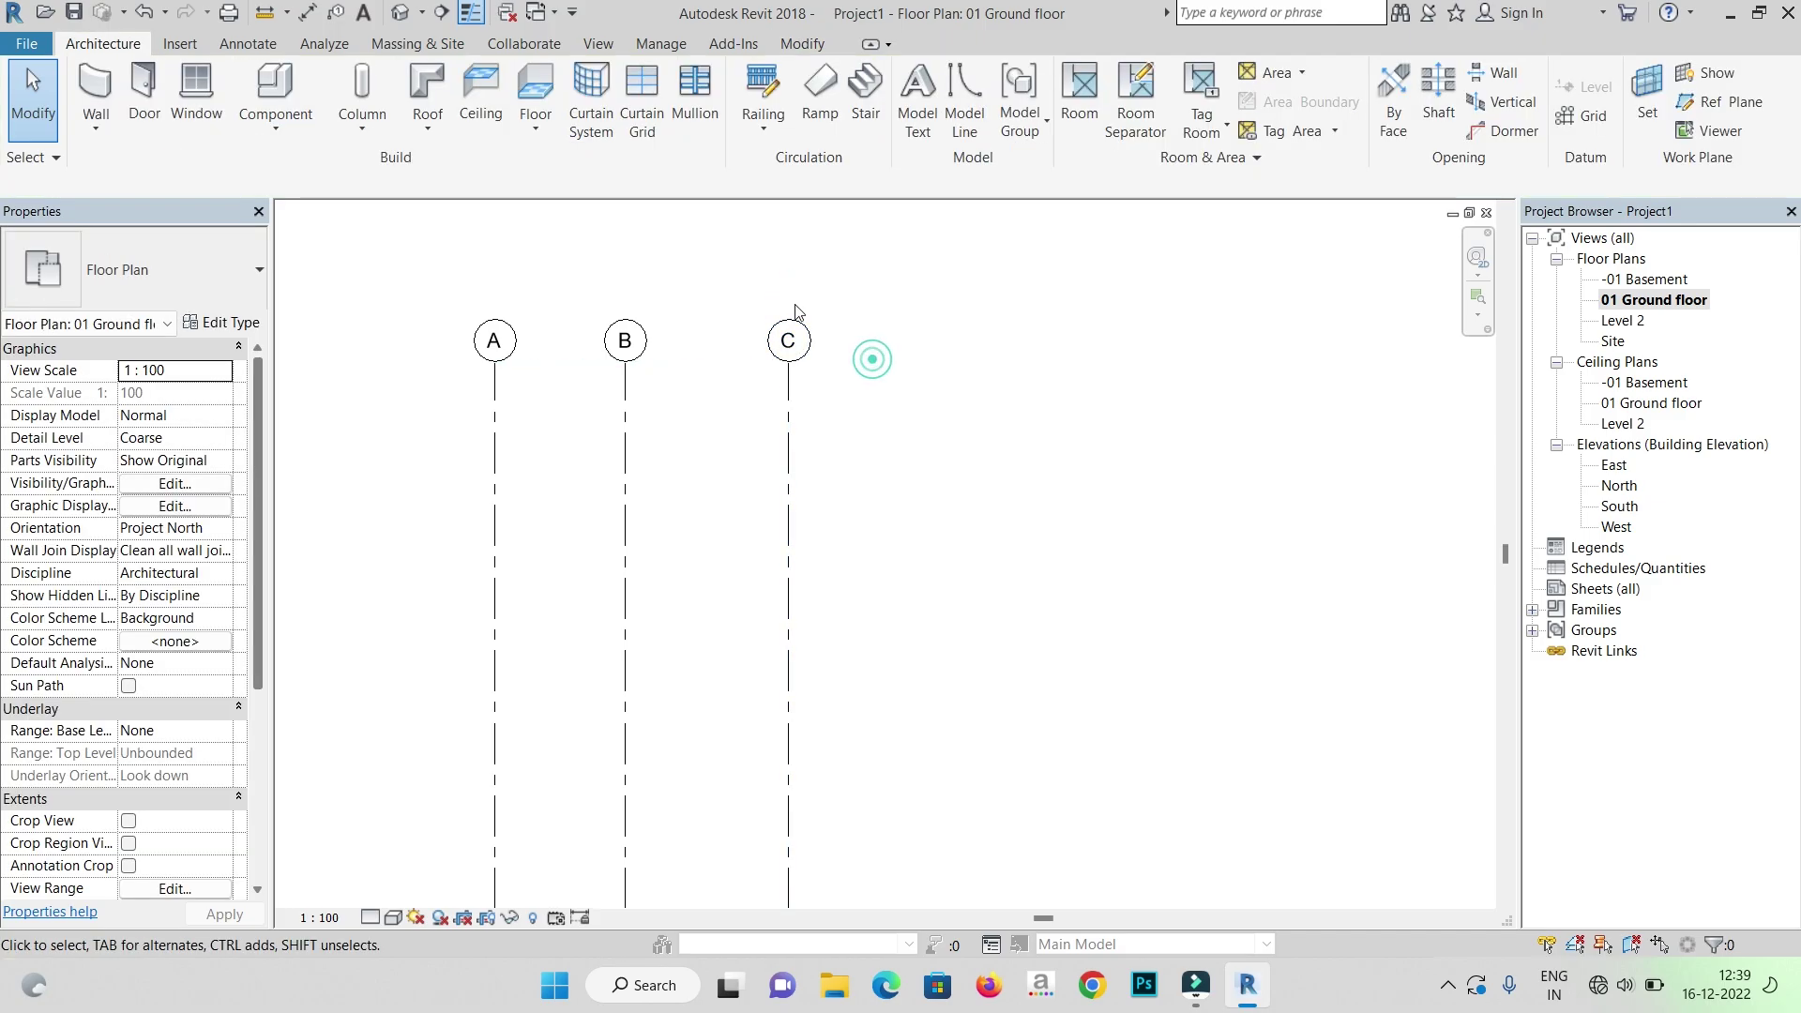
- Draw a horizontal grid line crossing grids A, B and C just below their bubbles, with its bubble on the east end
{"action": "scroll", "coordinate": [819, 406], "scroll_direction": "down", "scroll_amount": 3}
{"action": "scroll", "coordinate": [845, 422], "scroll_direction": "up", "scroll_amount": 2}
{"action": "scroll", "coordinate": [834, 424], "scroll_direction": "down", "scroll_amount": 1}
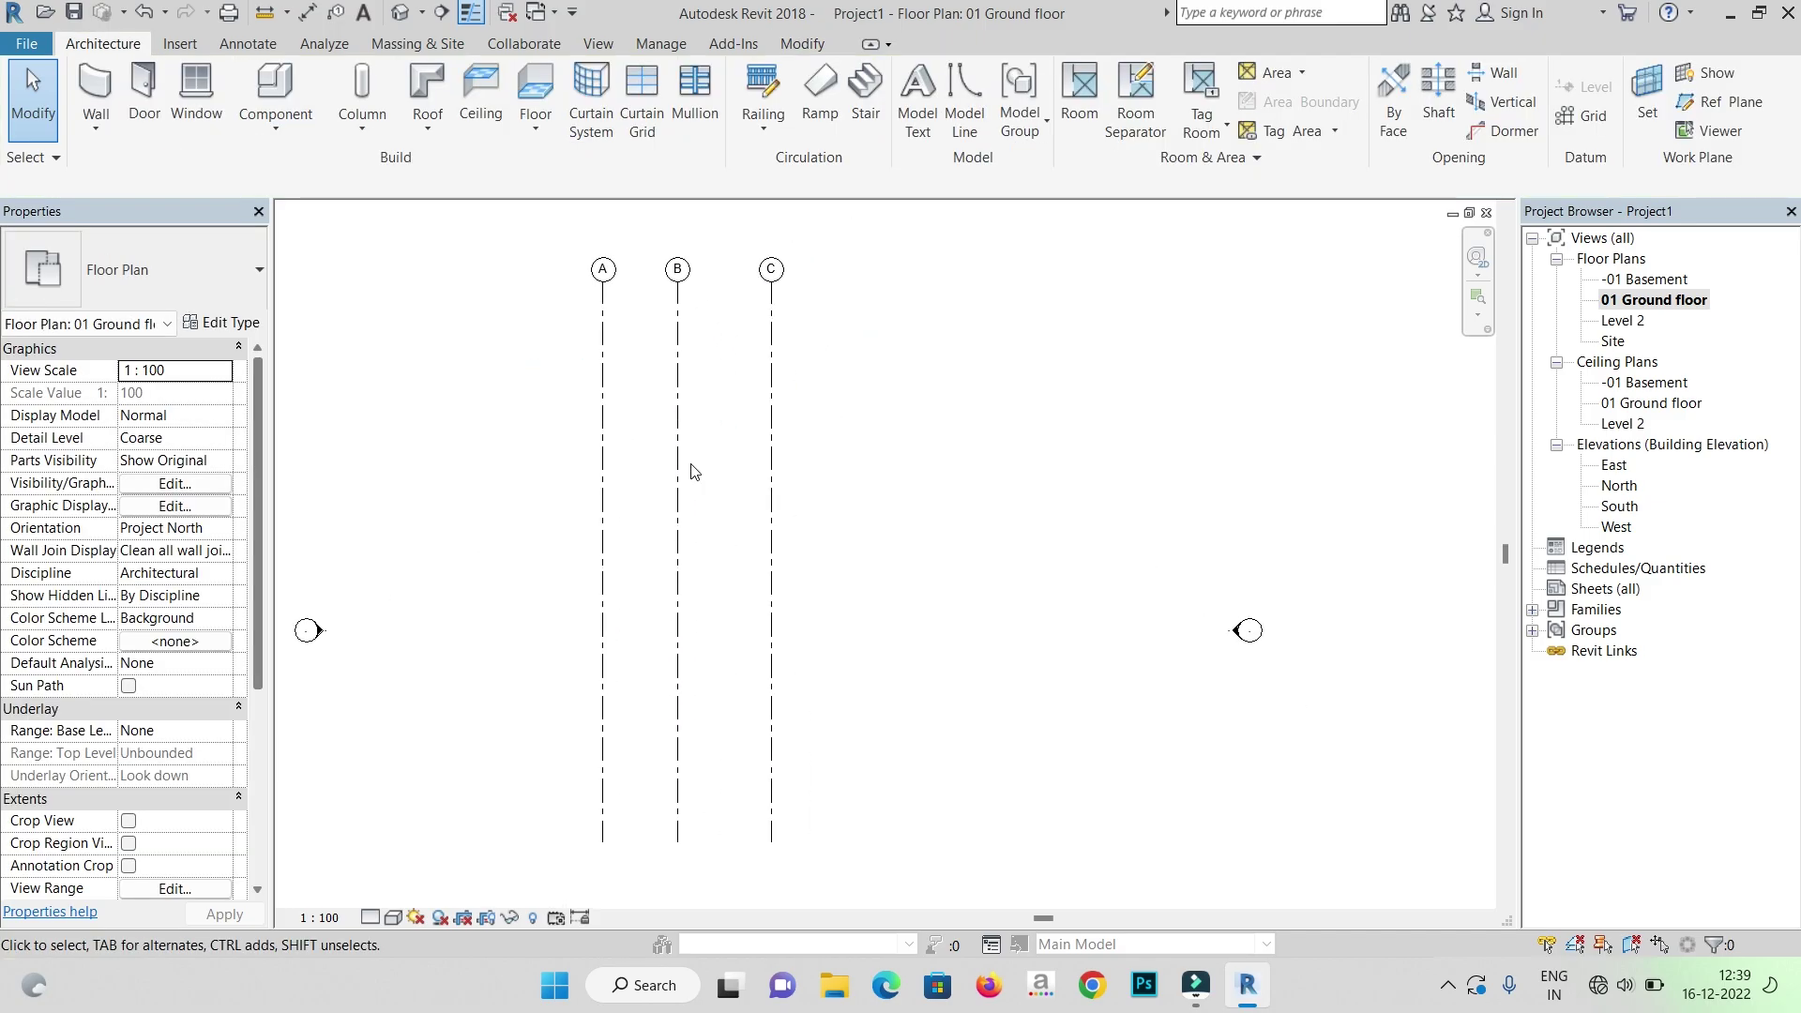
{"action": "scroll", "coordinate": [692, 466], "scroll_direction": "down", "scroll_amount": 2}
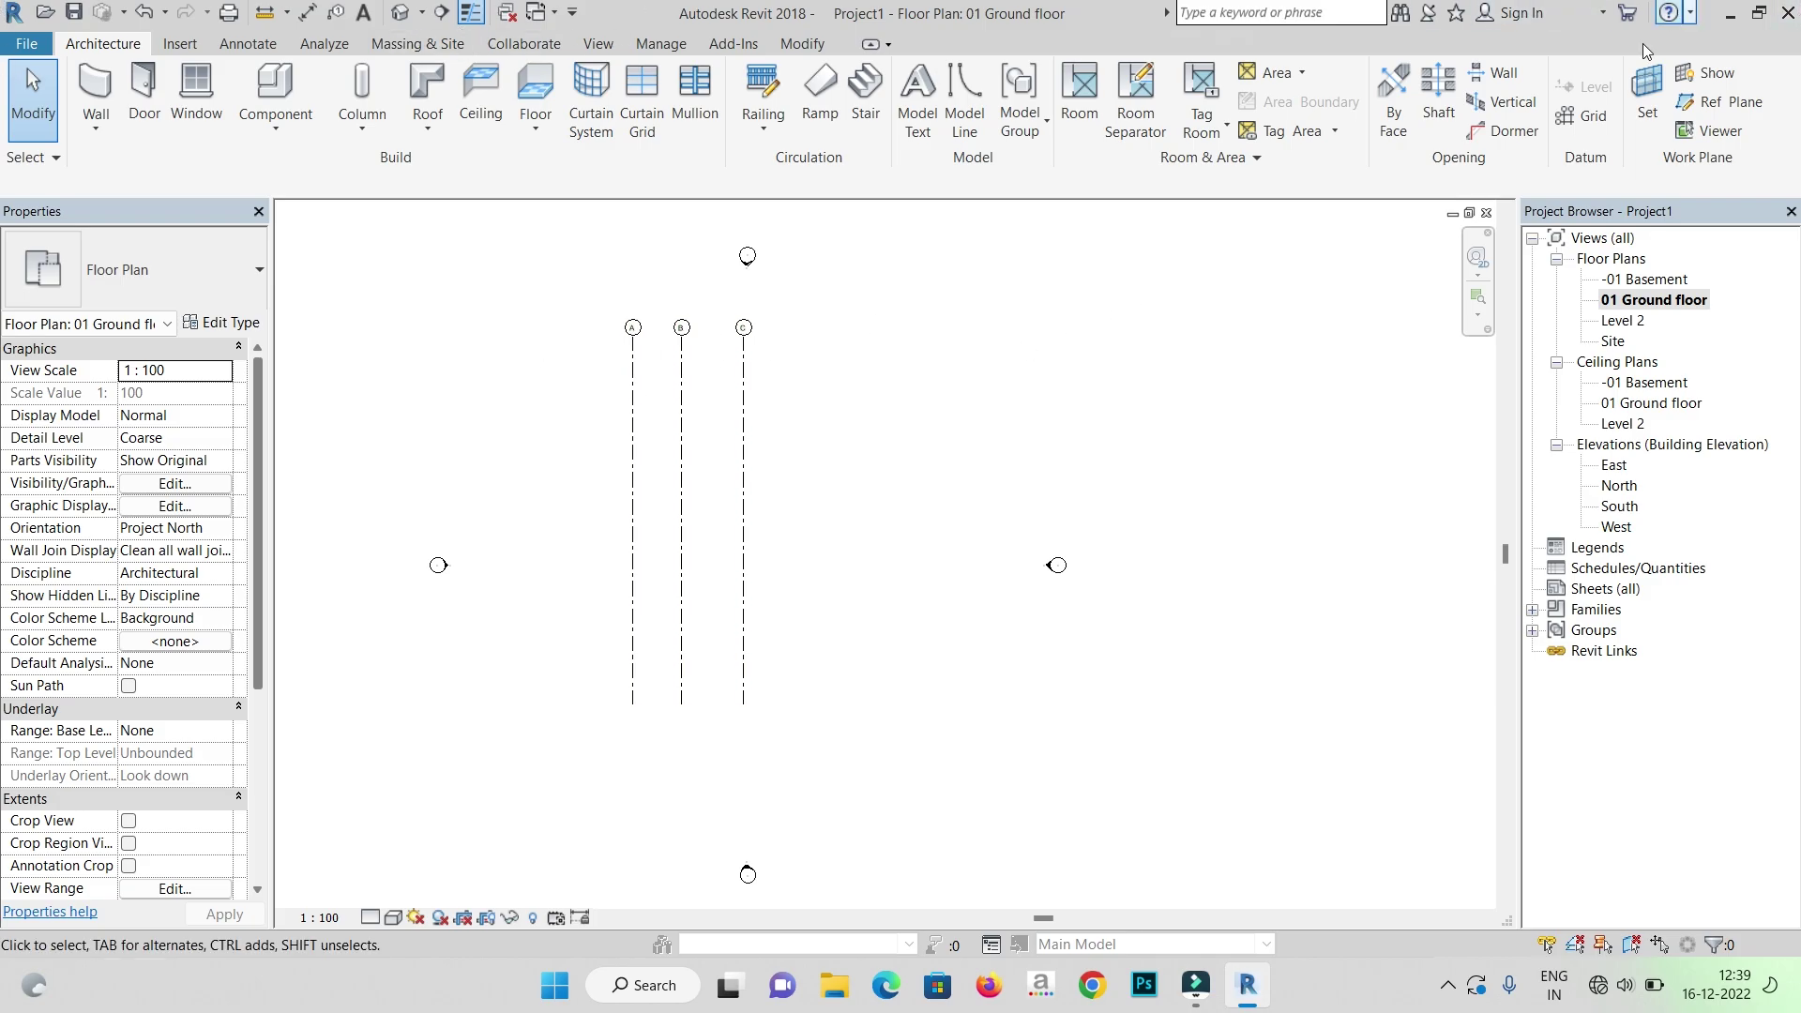
{"action": "left_click", "coordinate": [1586, 115]}
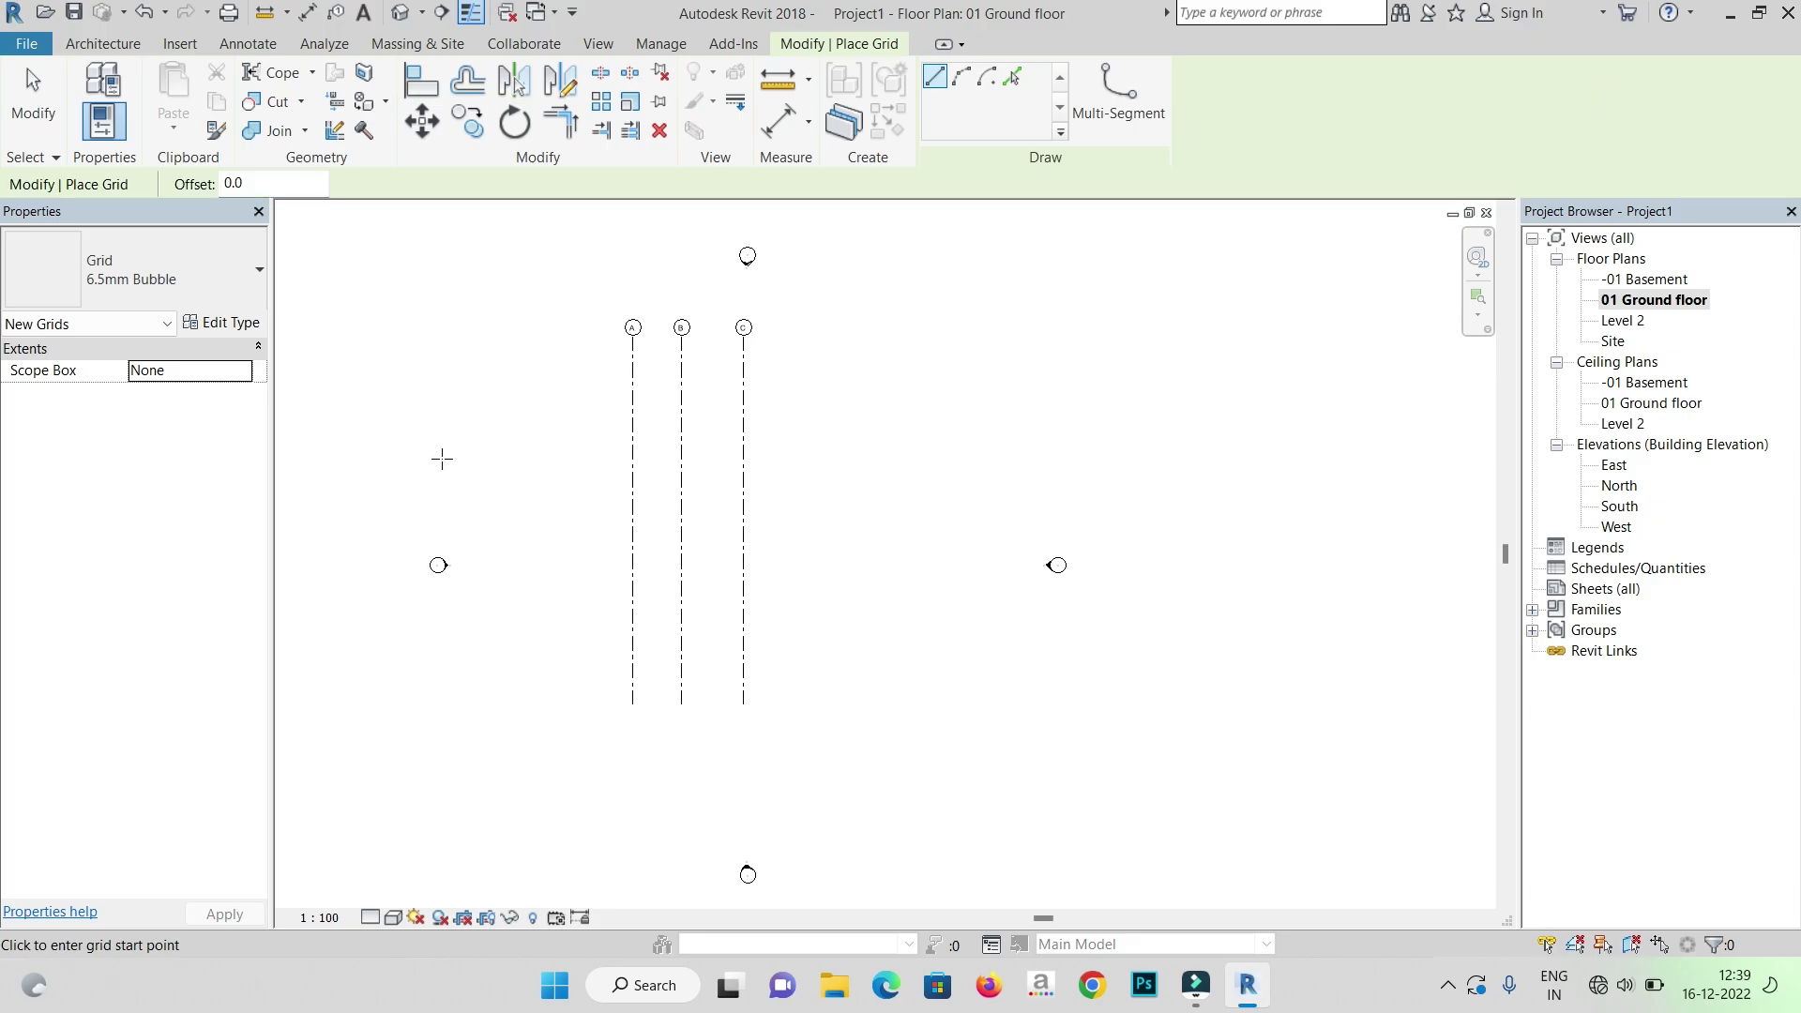
{"action": "left_click", "coordinate": [581, 388]}
{"action": "left_click", "coordinate": [839, 387]}
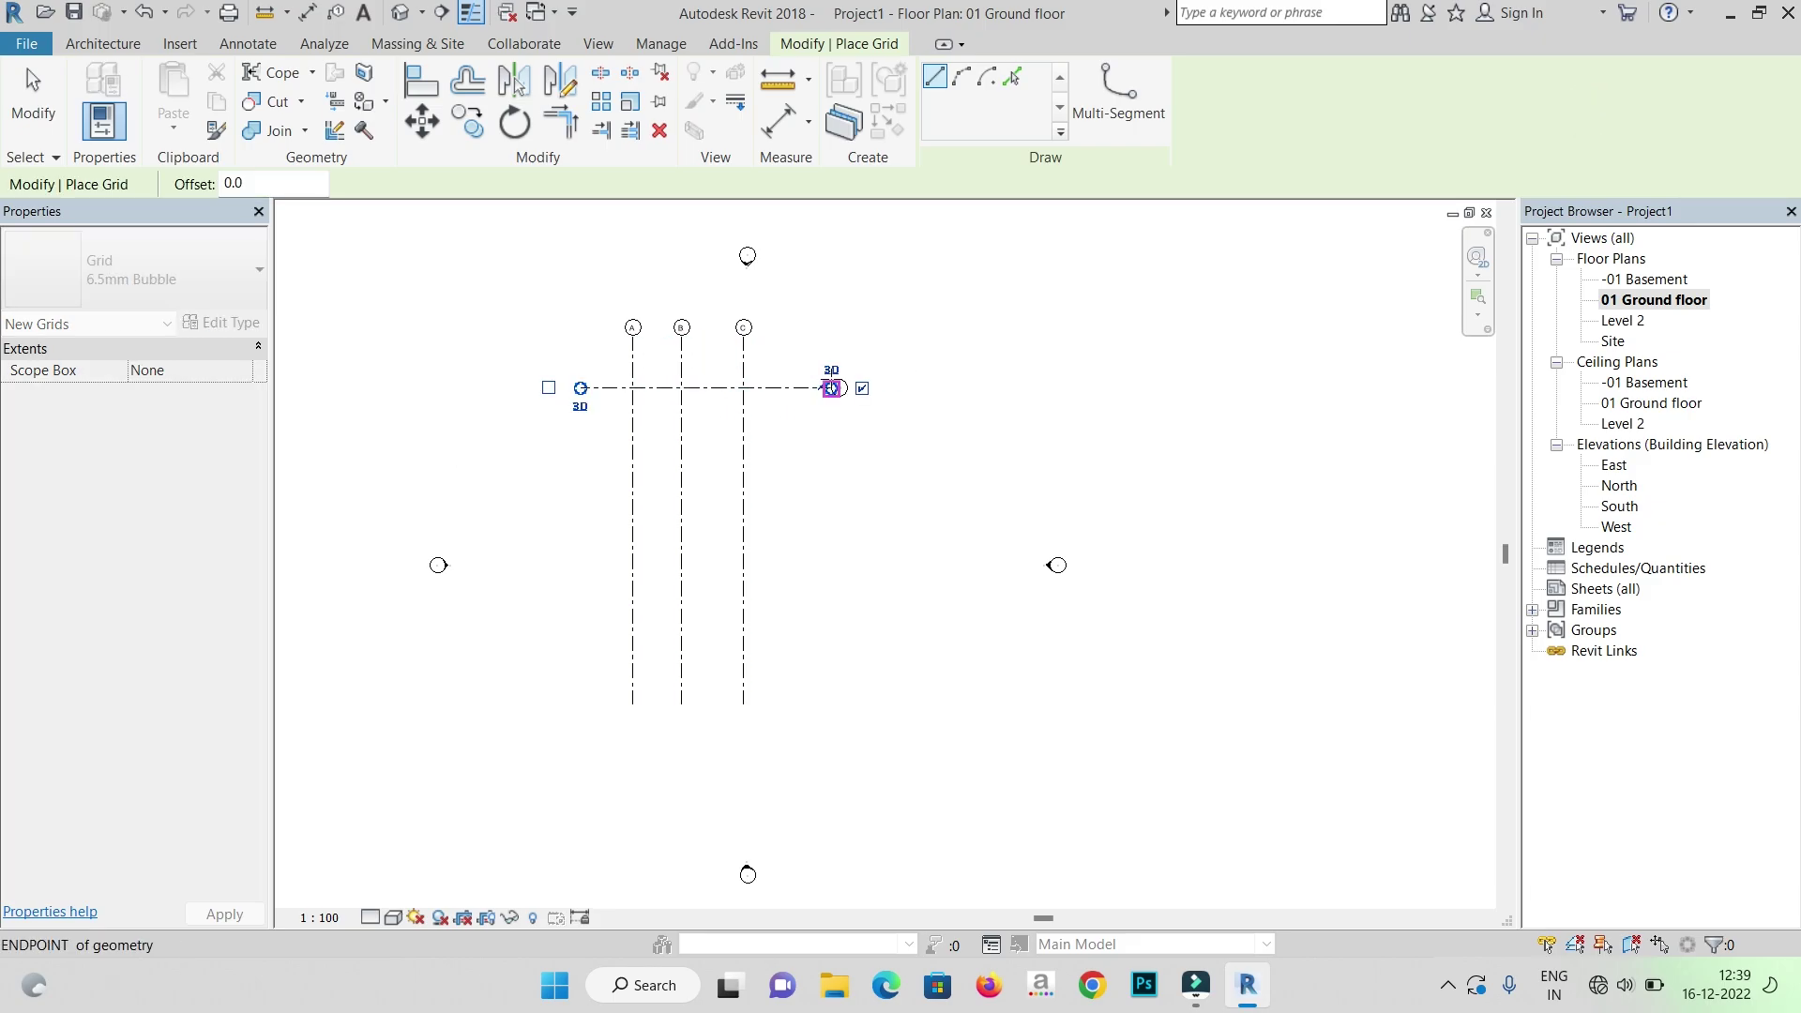
- Rename the horizontal grid line as 1 in its bubble
{"action": "scroll", "coordinate": [840, 418], "scroll_direction": "up", "scroll_amount": 2}
{"action": "scroll", "coordinate": [839, 414], "scroll_direction": "up", "scroll_amount": 2}
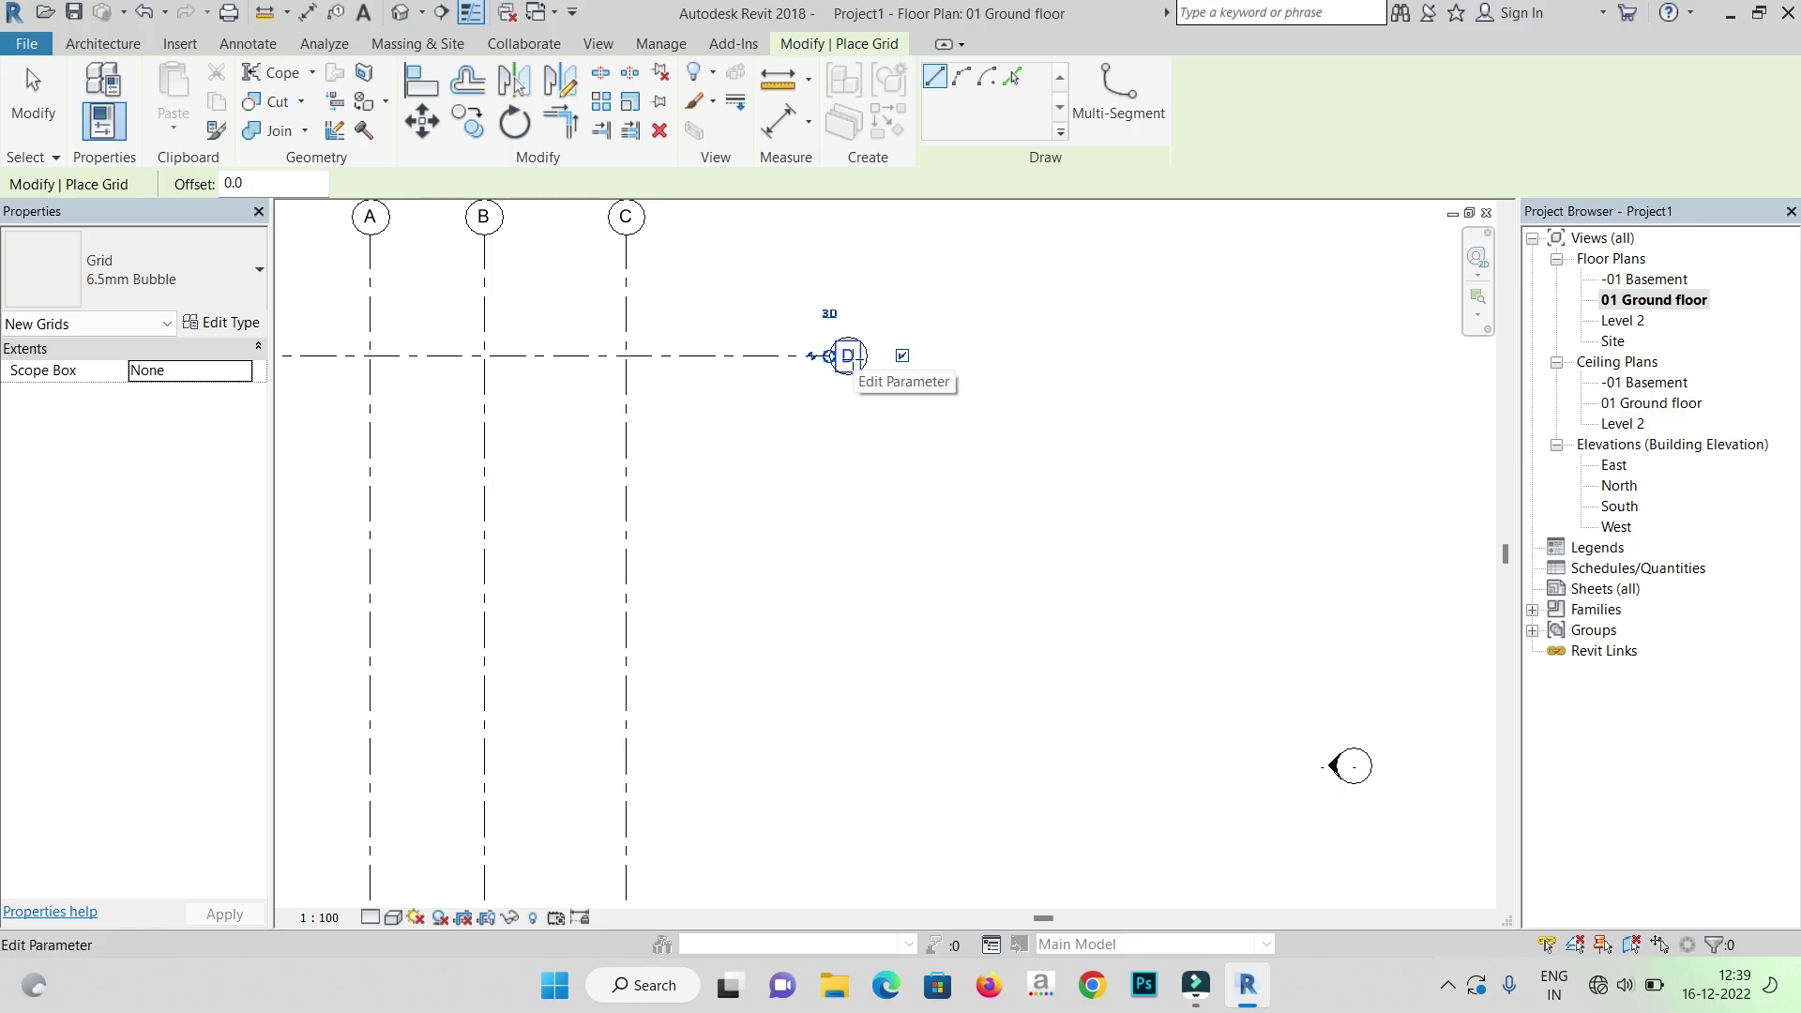
{"action": "left_click", "coordinate": [848, 357]}
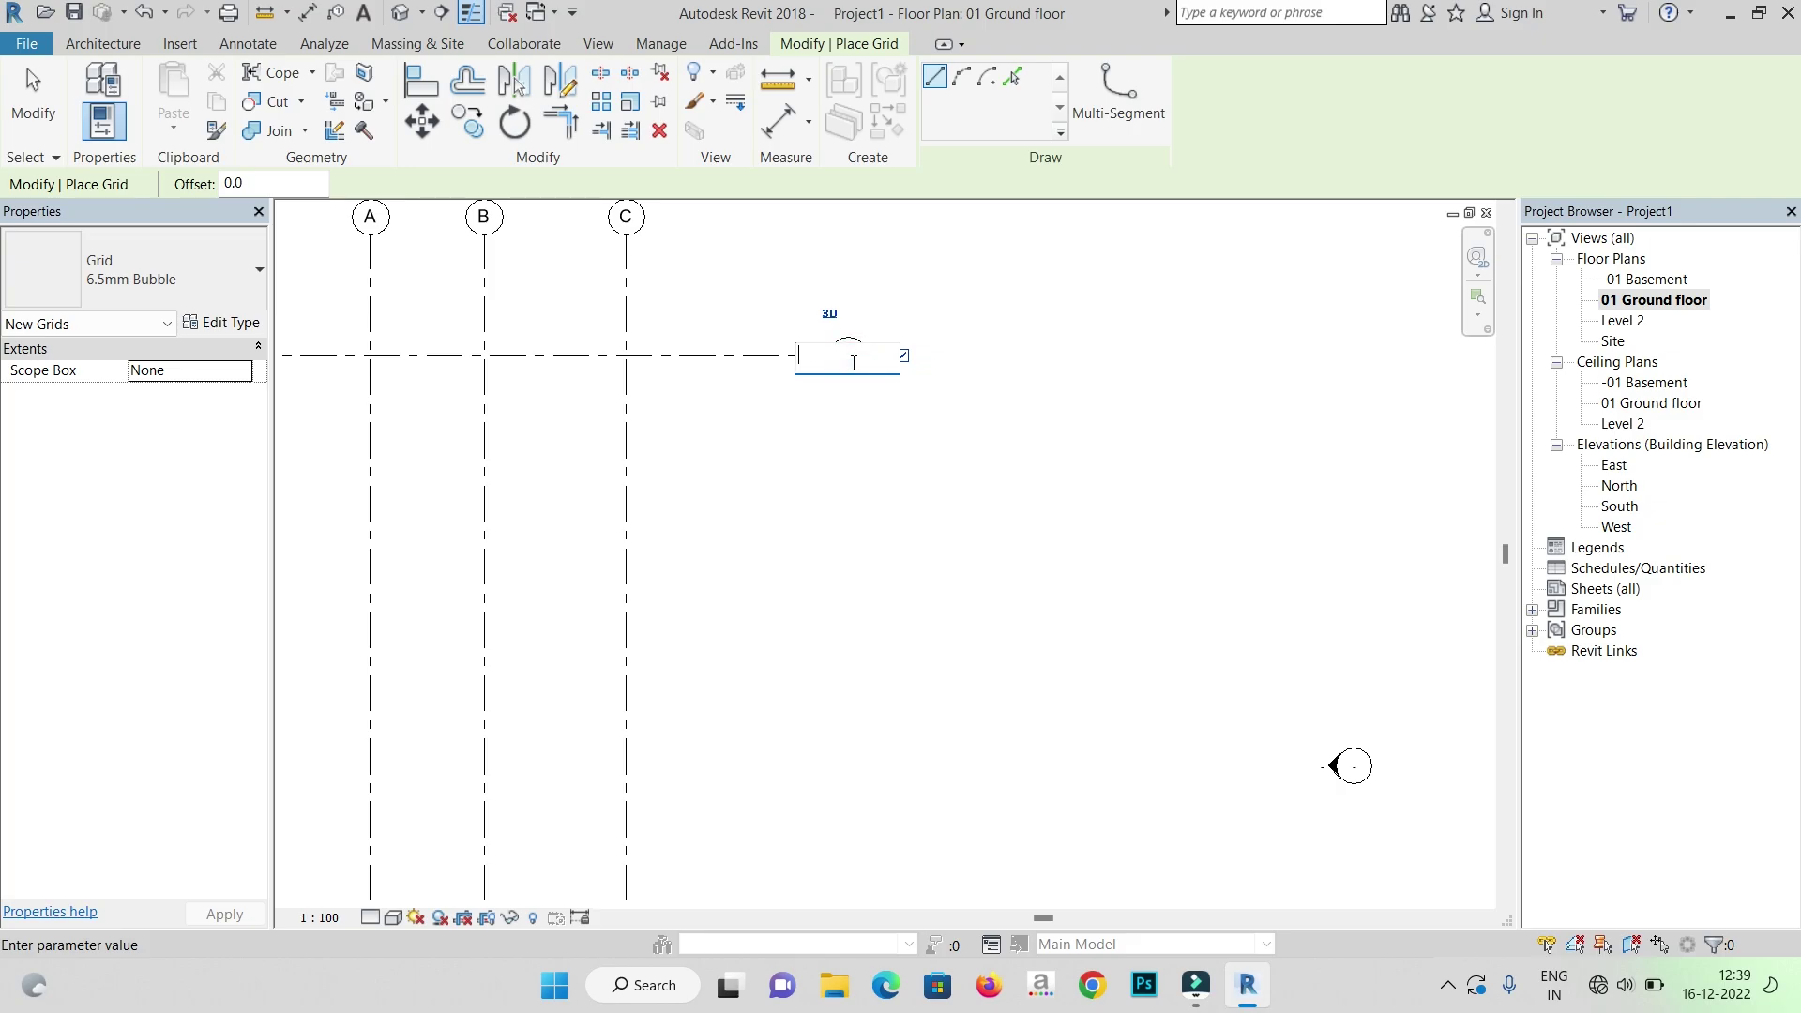
{"action": "key", "text": "Return"}
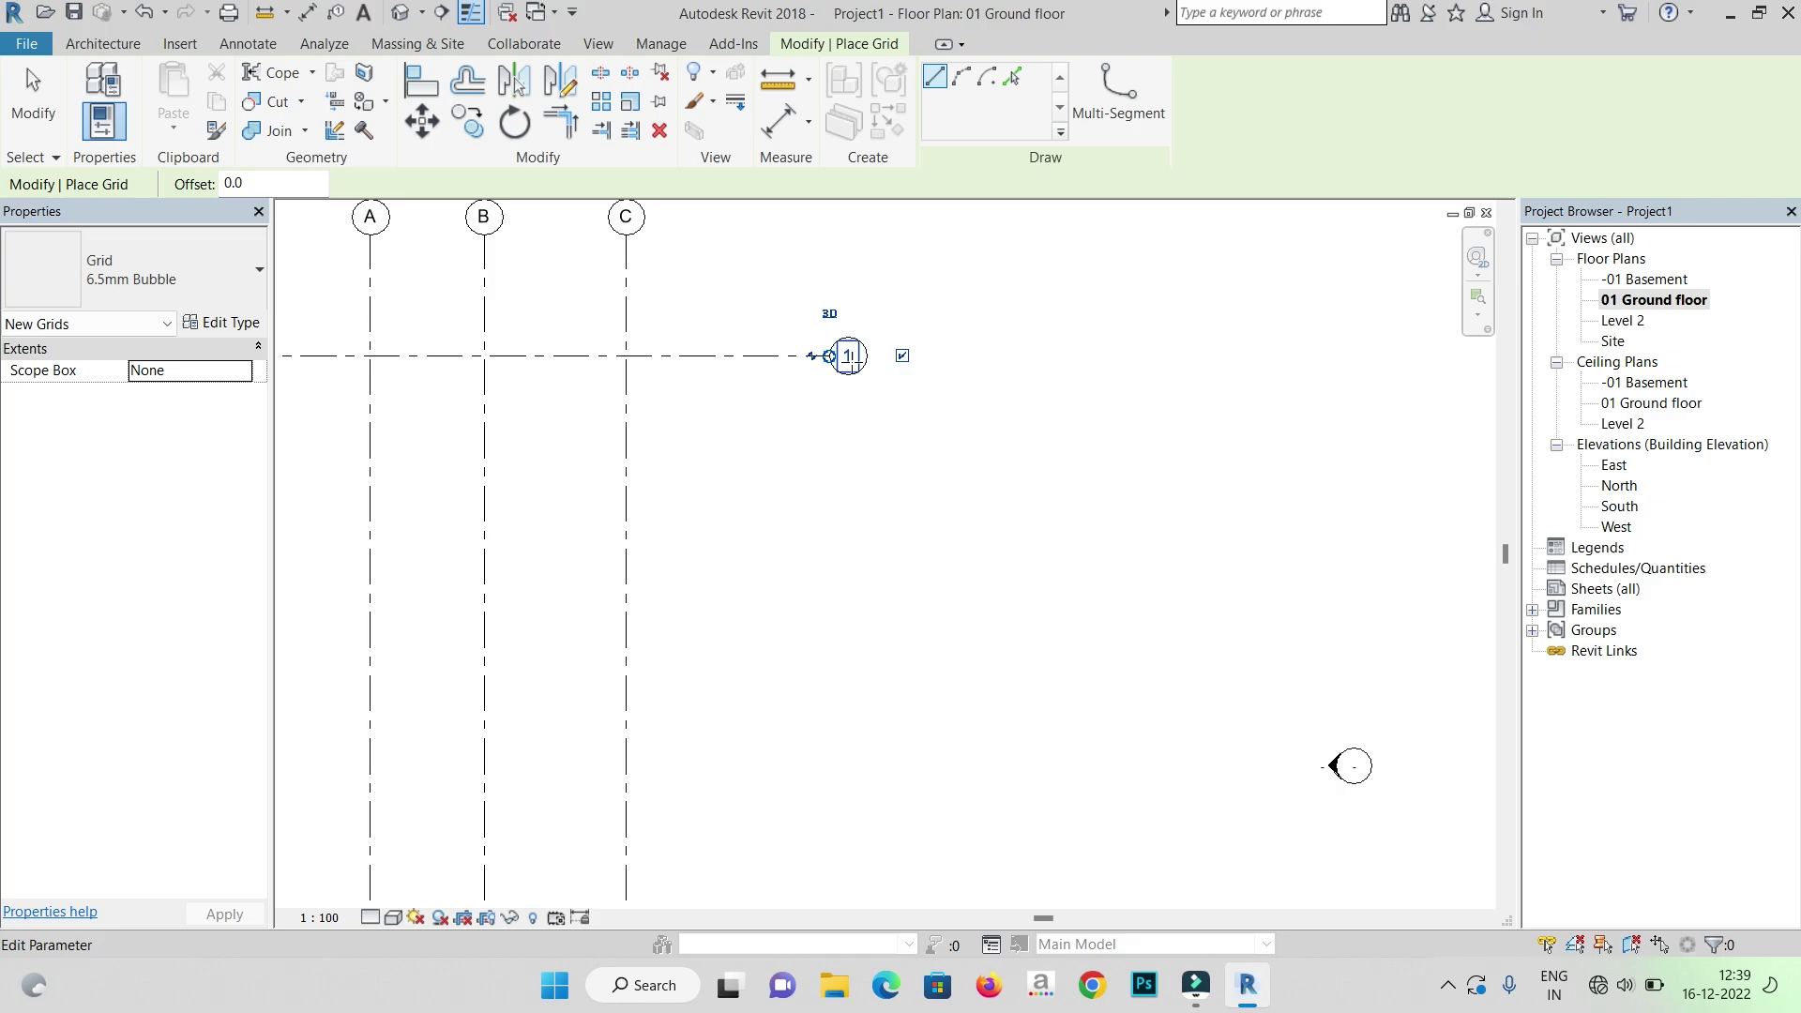
- Place a second horizontal grid line a short distance below grid 1, with both ends aligned to it
{"action": "scroll", "coordinate": [950, 349], "scroll_direction": "down", "scroll_amount": 2}
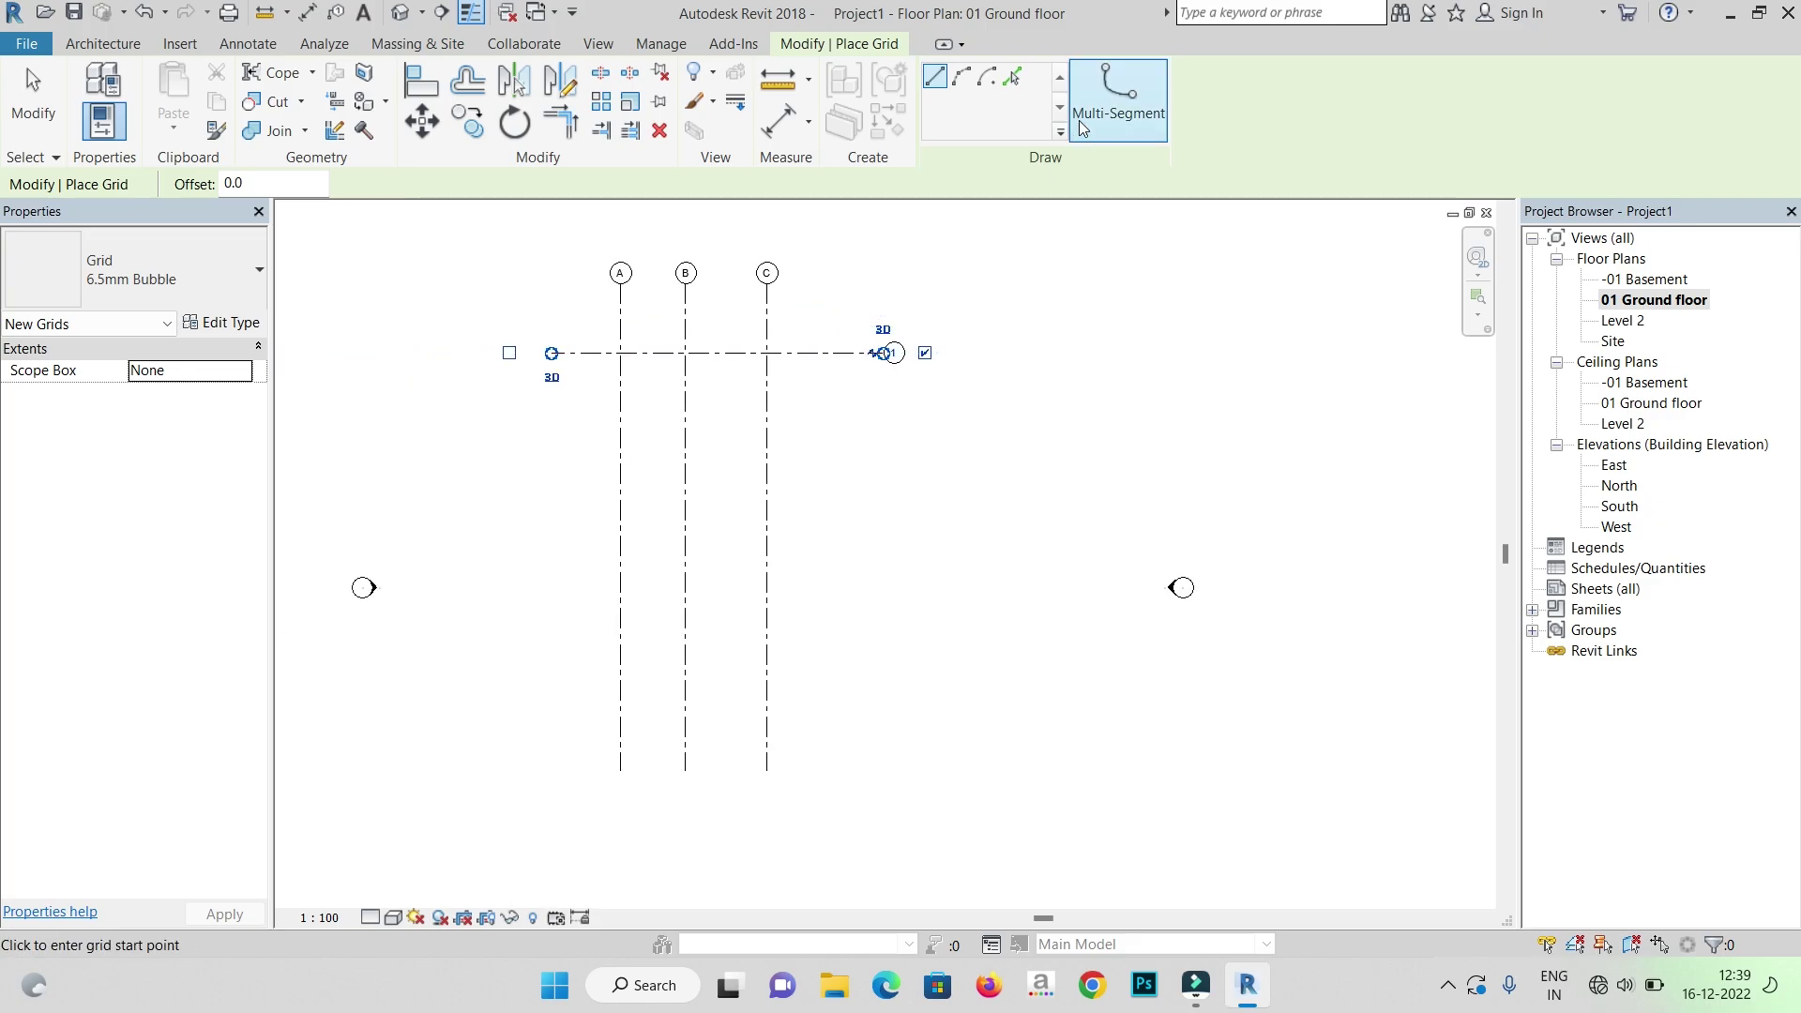
{"action": "left_click", "coordinate": [551, 403]}
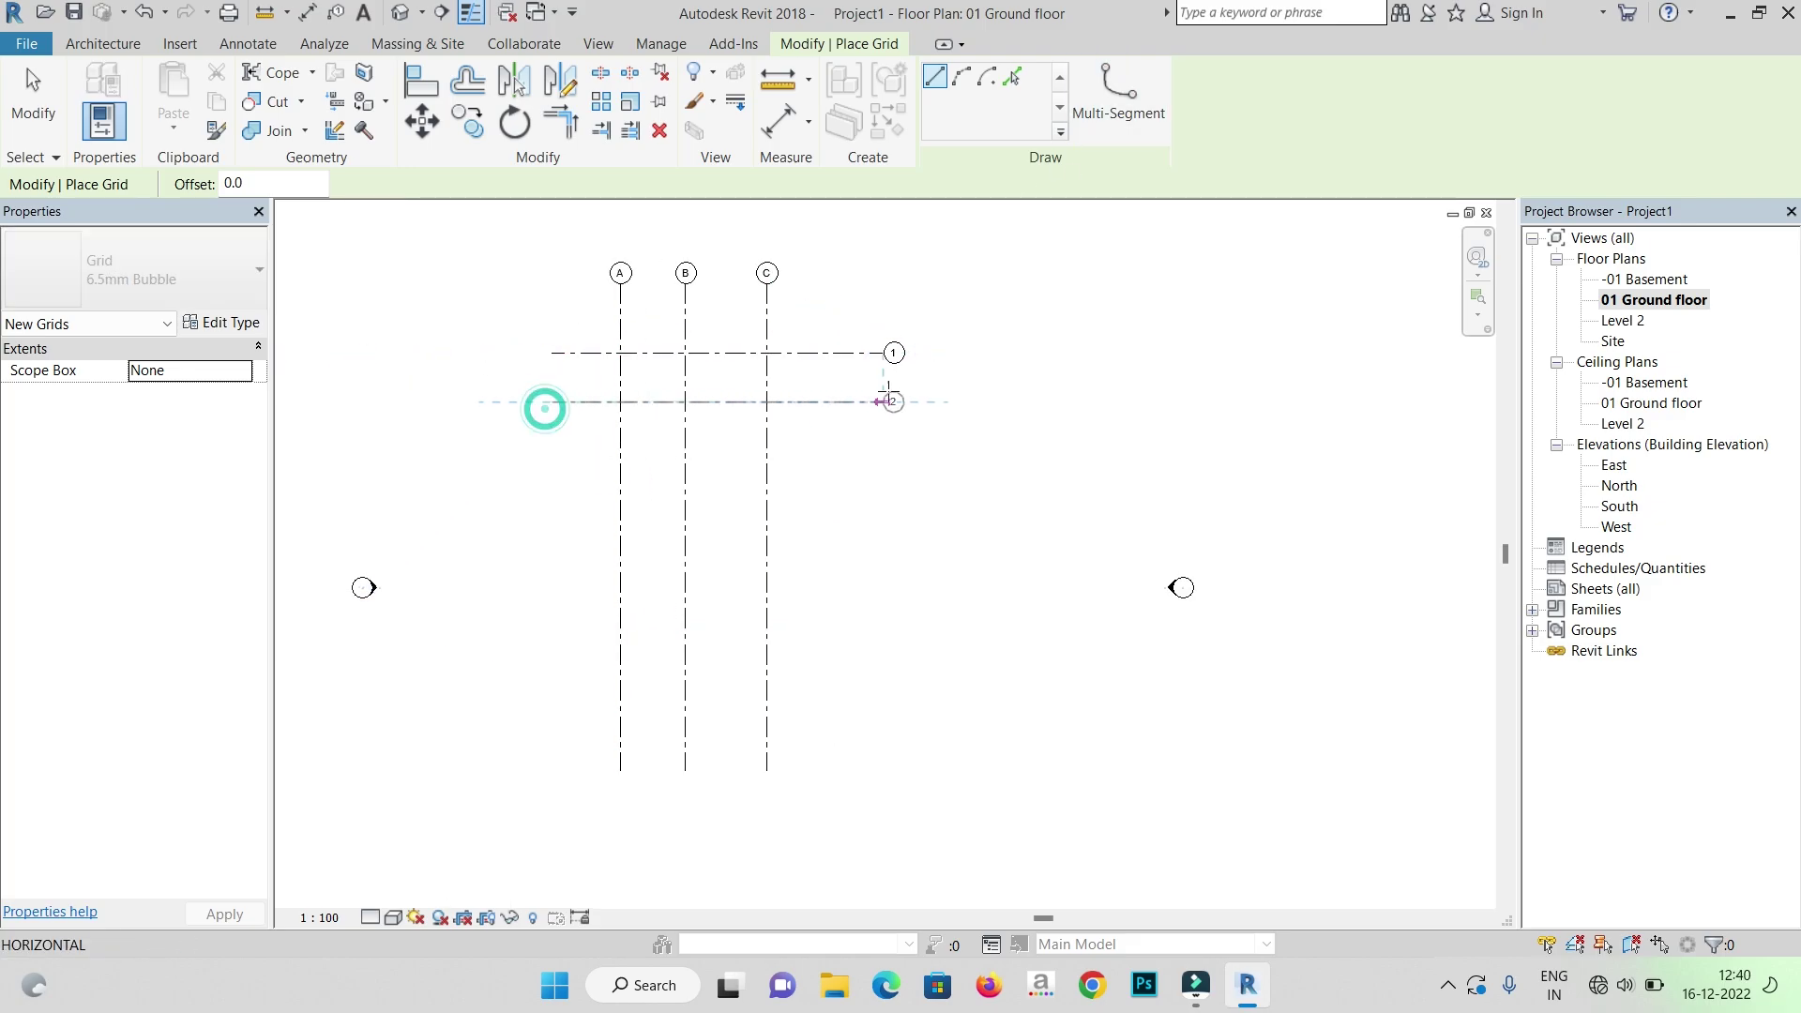
{"action": "left_click", "coordinate": [885, 401]}
{"action": "scroll", "coordinate": [890, 440], "scroll_direction": "up", "scroll_amount": 3}
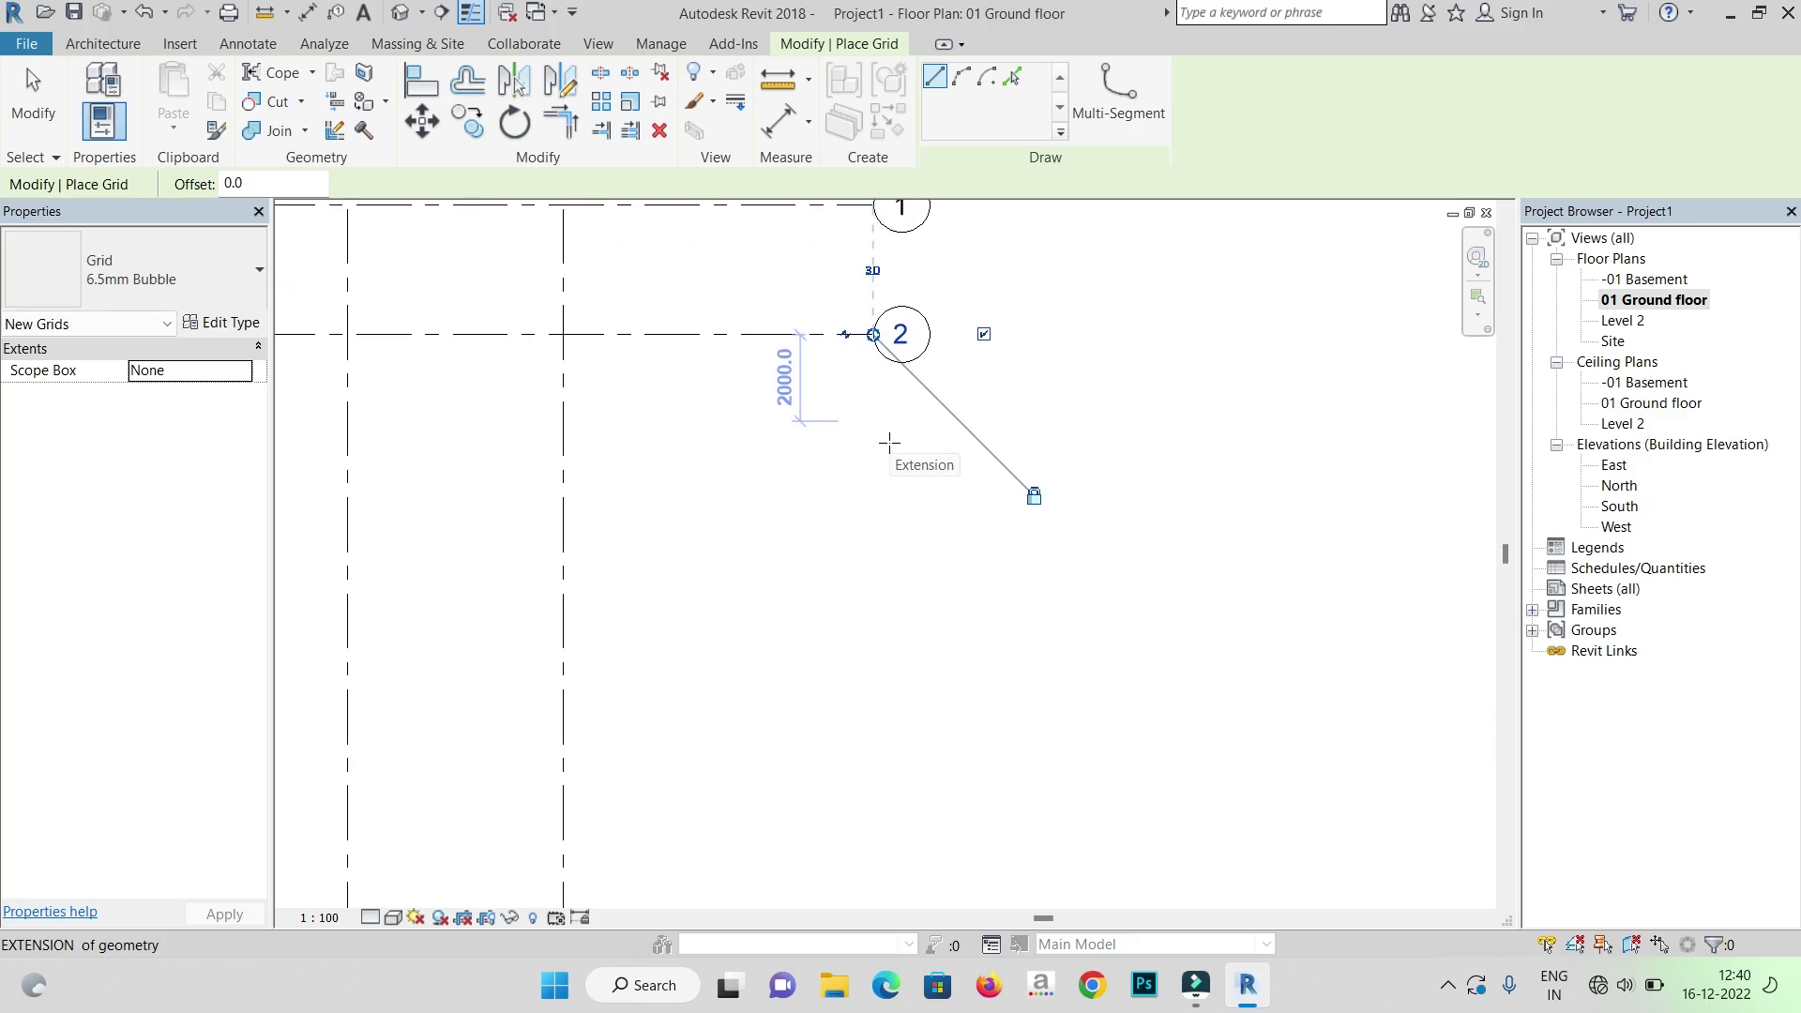
- Place a third horizontal grid line about 5000 mm below grid 2, with both ends aligned to the grids above
{"action": "scroll", "coordinate": [890, 440], "scroll_direction": "down", "scroll_amount": 3}
{"action": "left_click", "coordinate": [553, 483]}
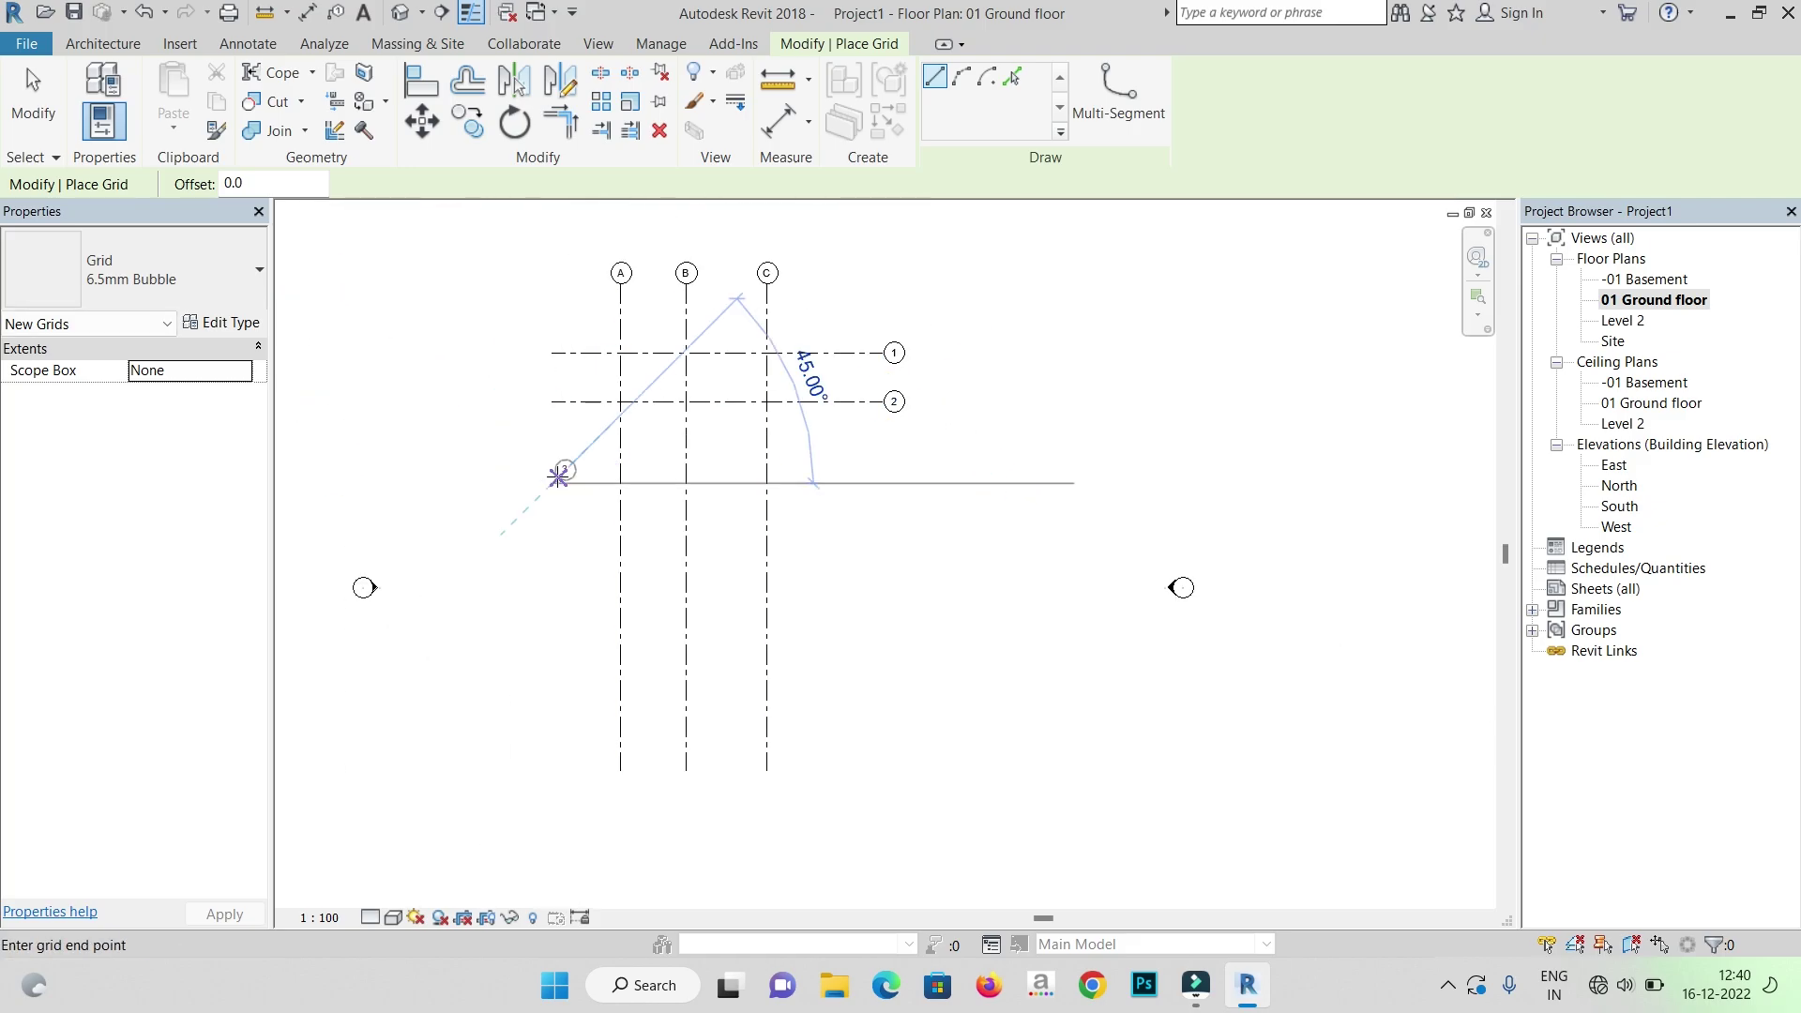
{"action": "left_click", "coordinate": [884, 483]}
{"action": "scroll", "coordinate": [894, 512], "scroll_direction": "up", "scroll_amount": 3}
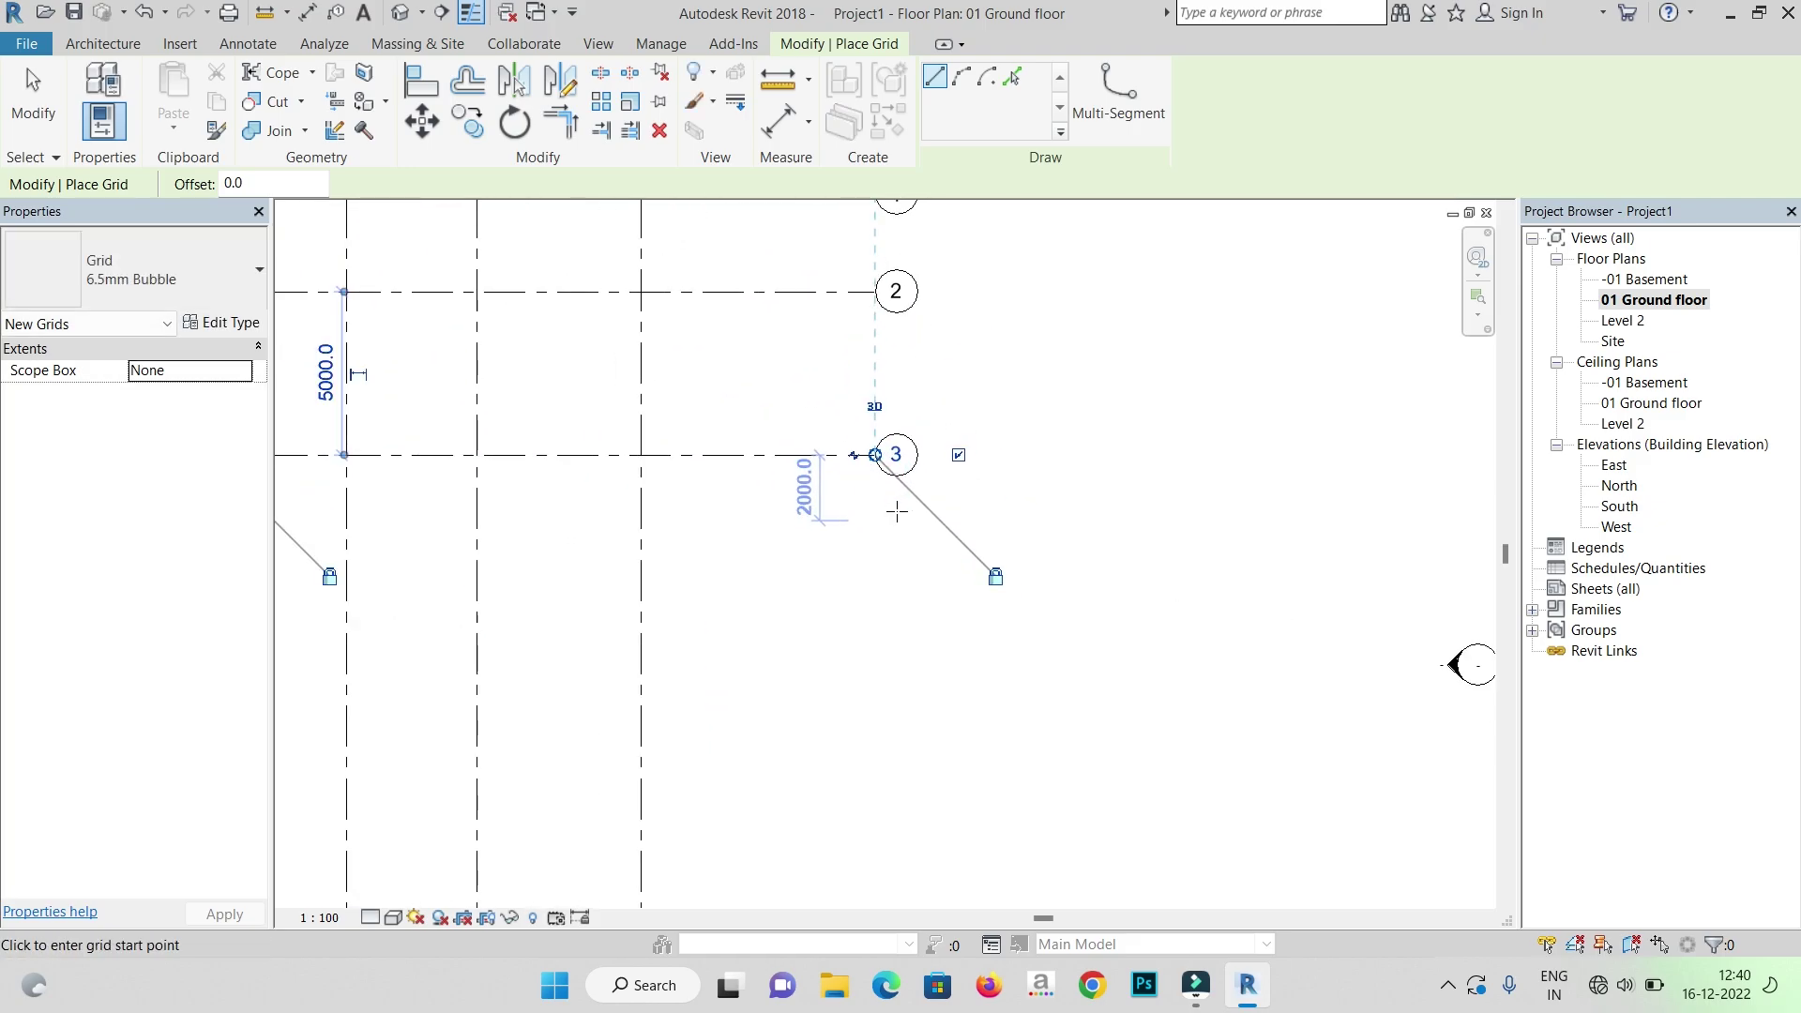
{"action": "scroll", "coordinate": [892, 511], "scroll_direction": "down", "scroll_amount": 3}
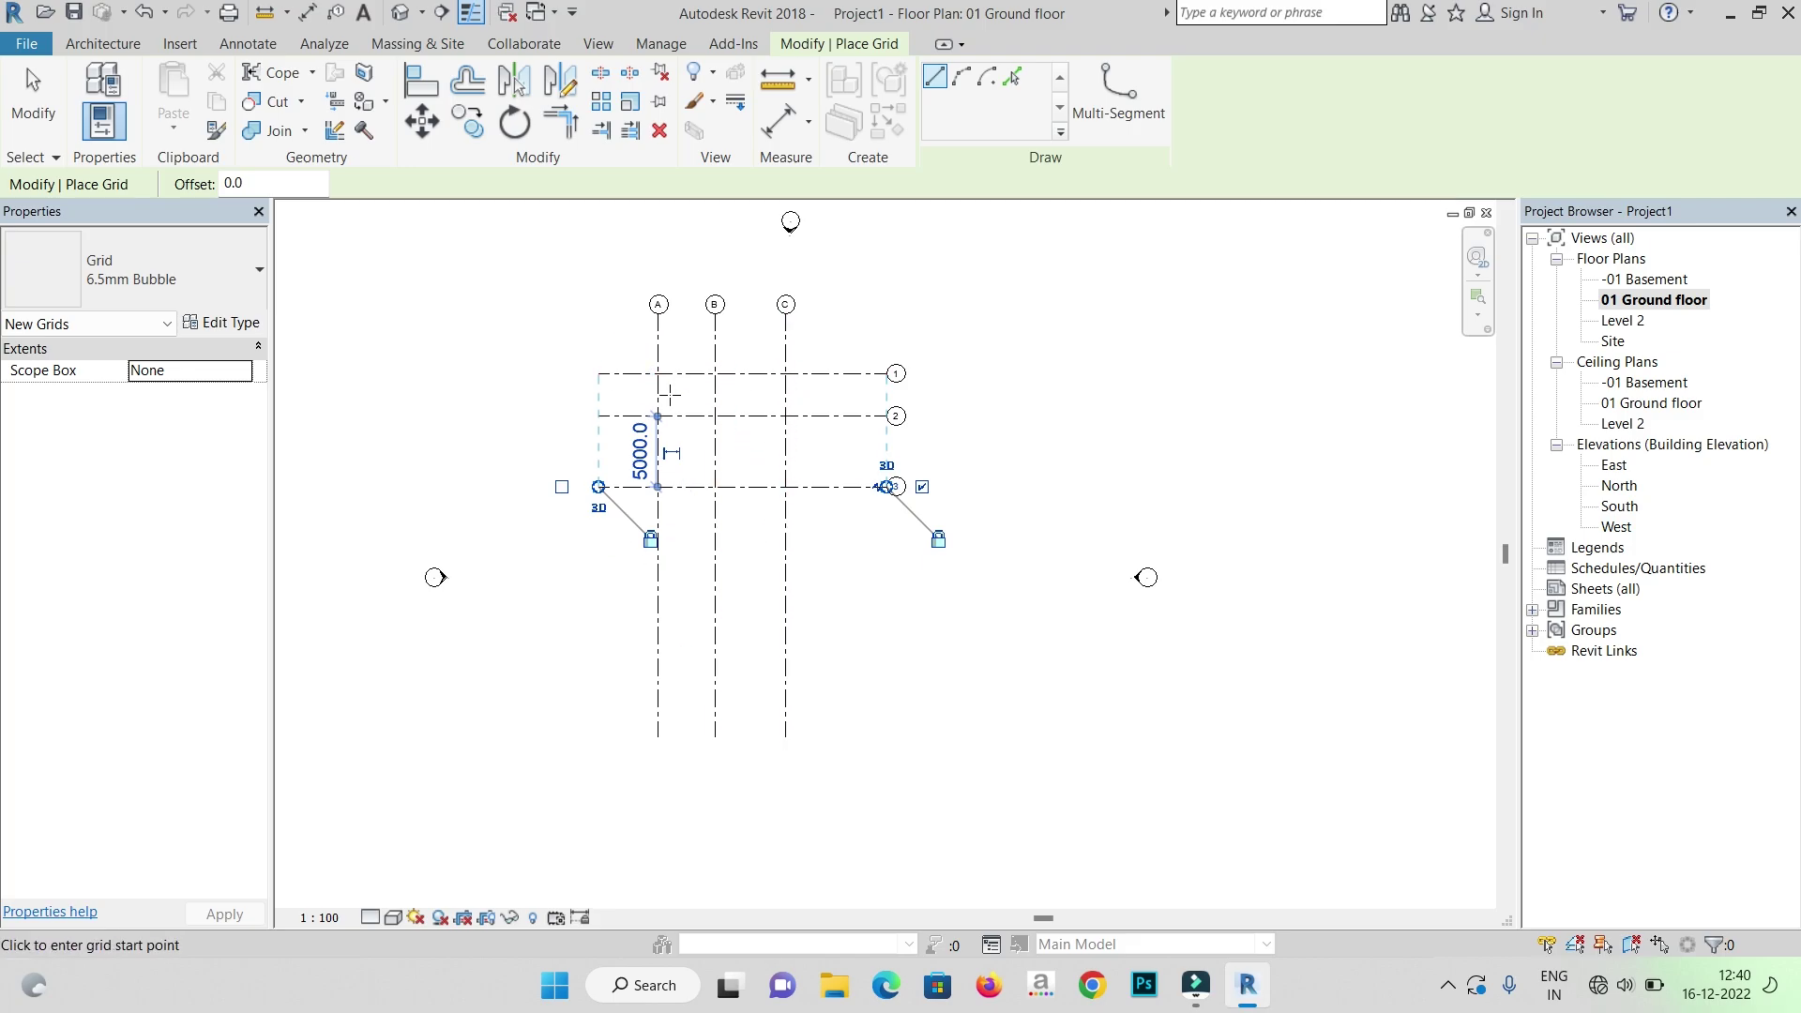
- Place a fourth horizontal grid line about 4000 mm below grid 3, with both ends aligned to the grids above
{"action": "scroll", "coordinate": [699, 394], "scroll_direction": "up", "scroll_amount": 2}
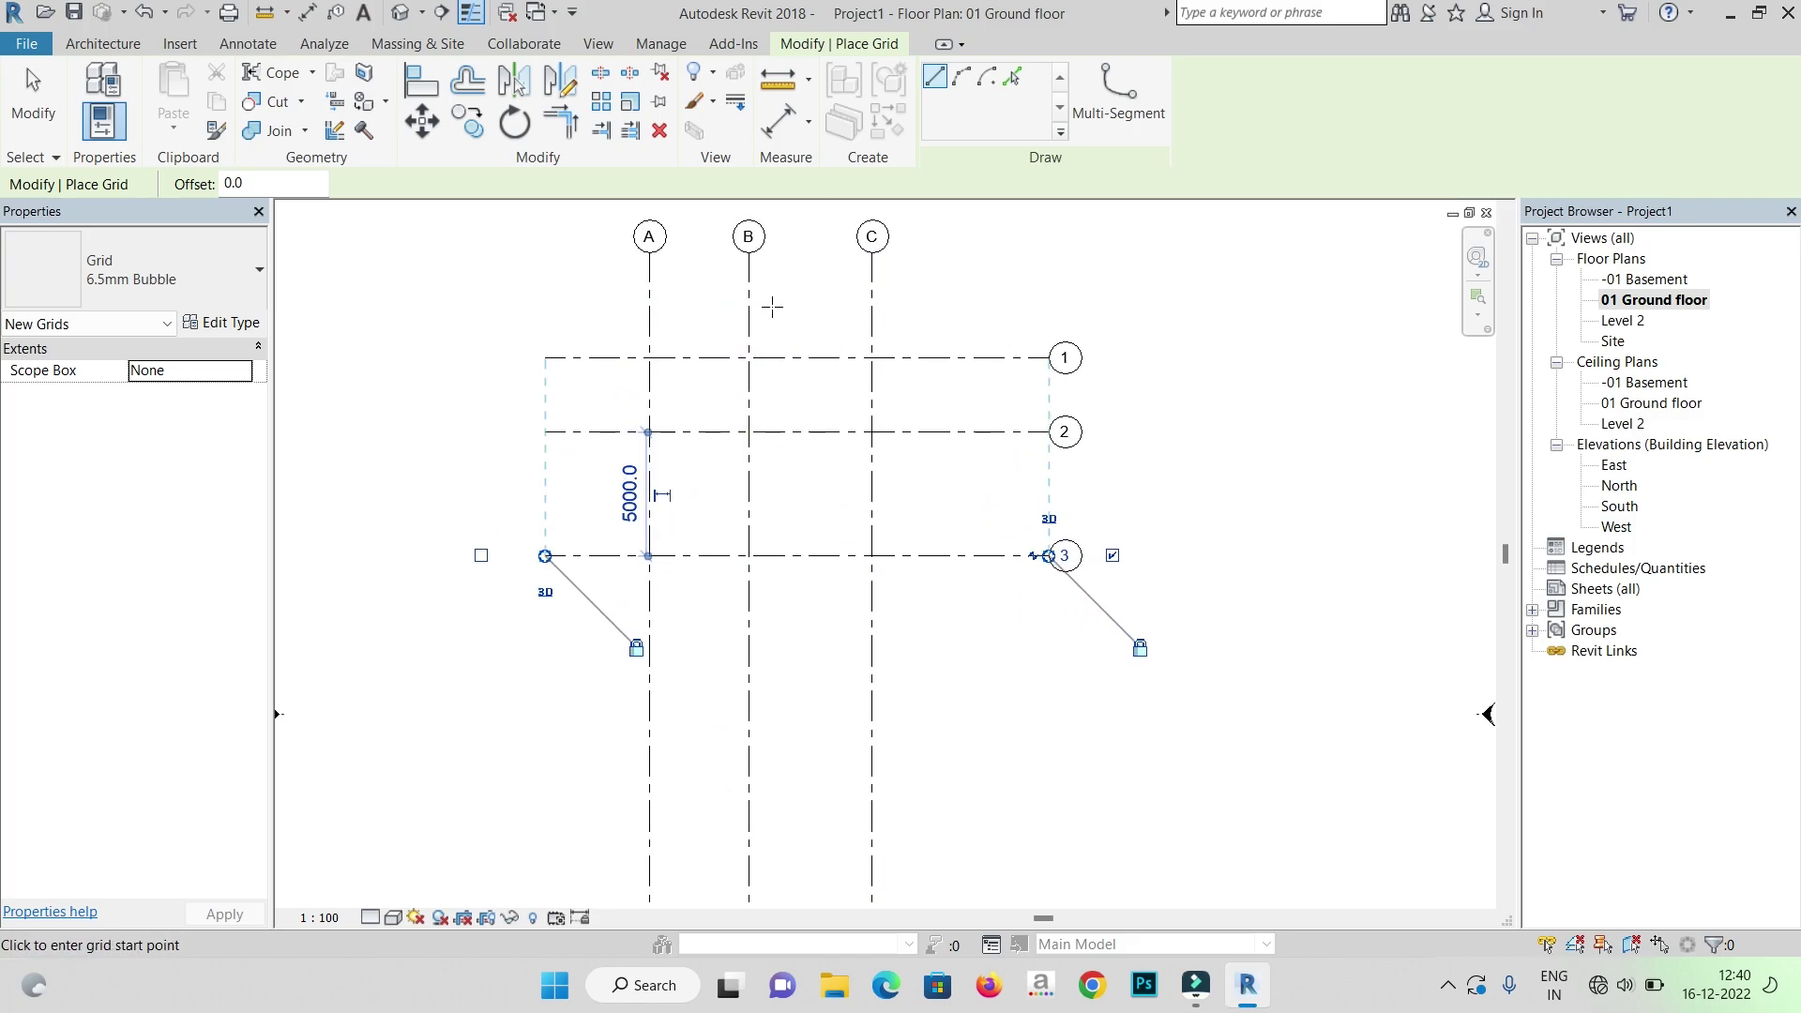
{"action": "scroll", "coordinate": [772, 305], "scroll_direction": "down", "scroll_amount": 2}
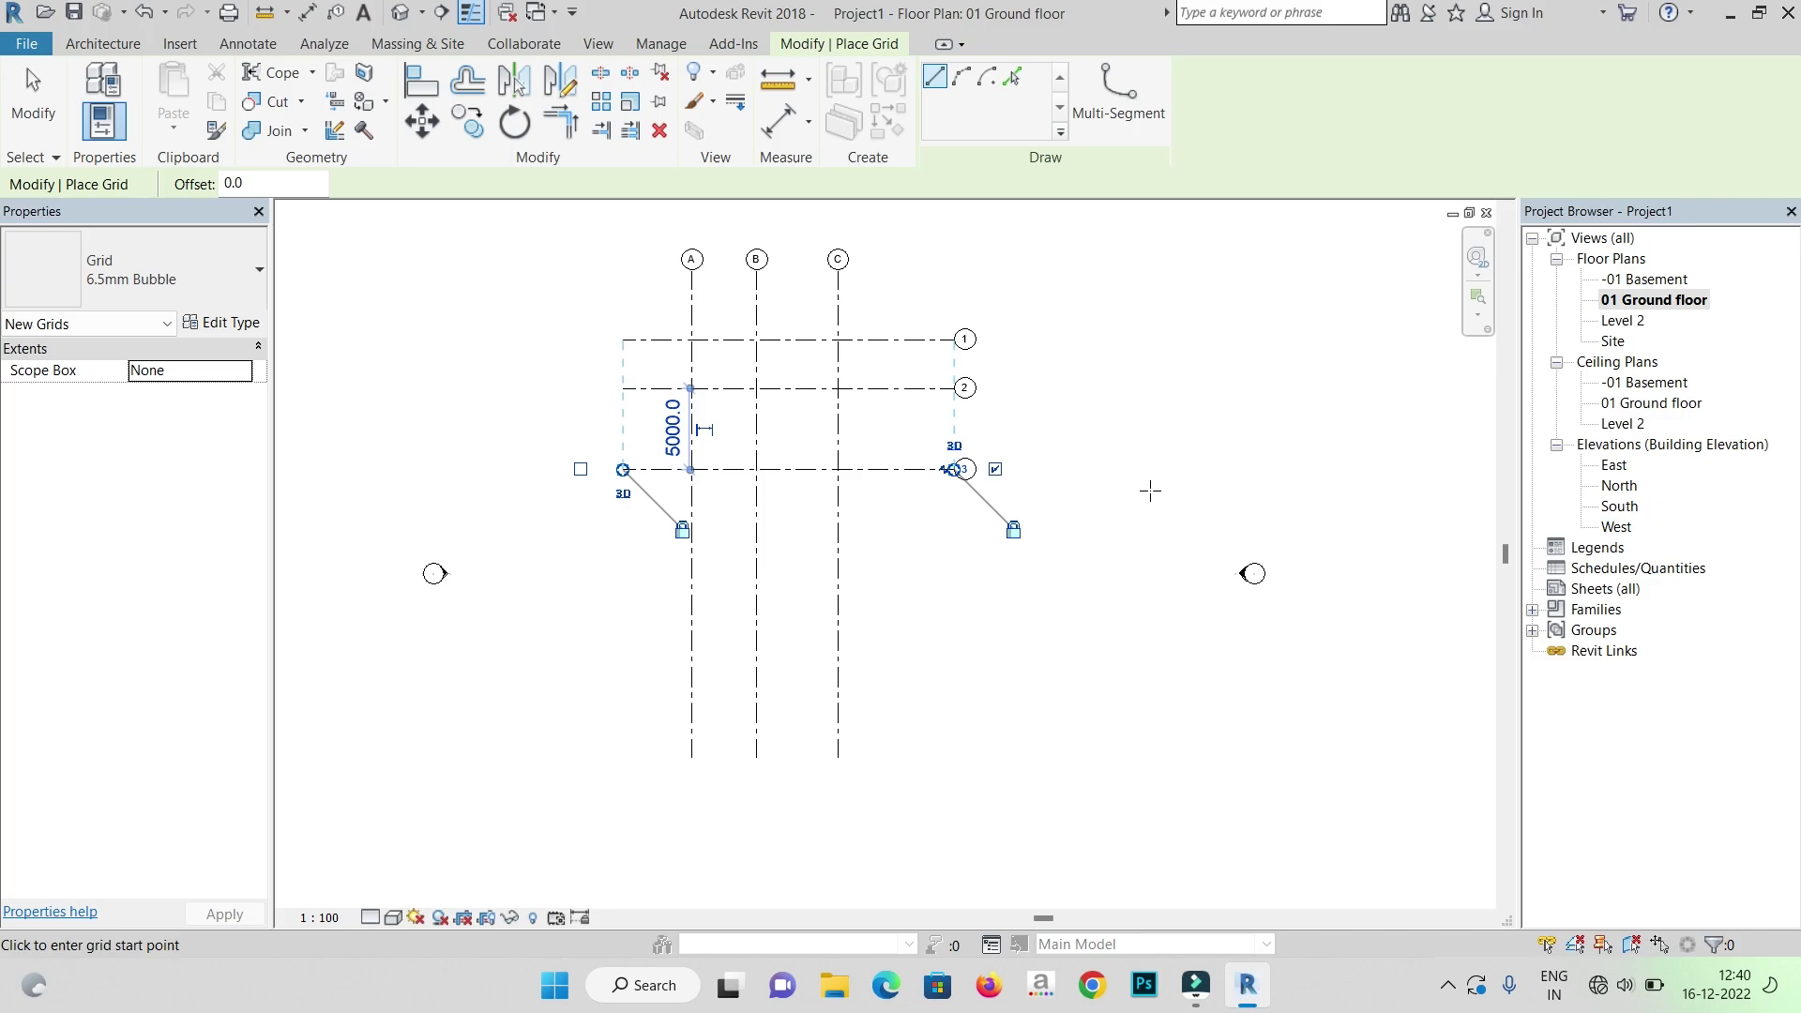
{"action": "scroll", "coordinate": [964, 477], "scroll_direction": "up", "scroll_amount": 2}
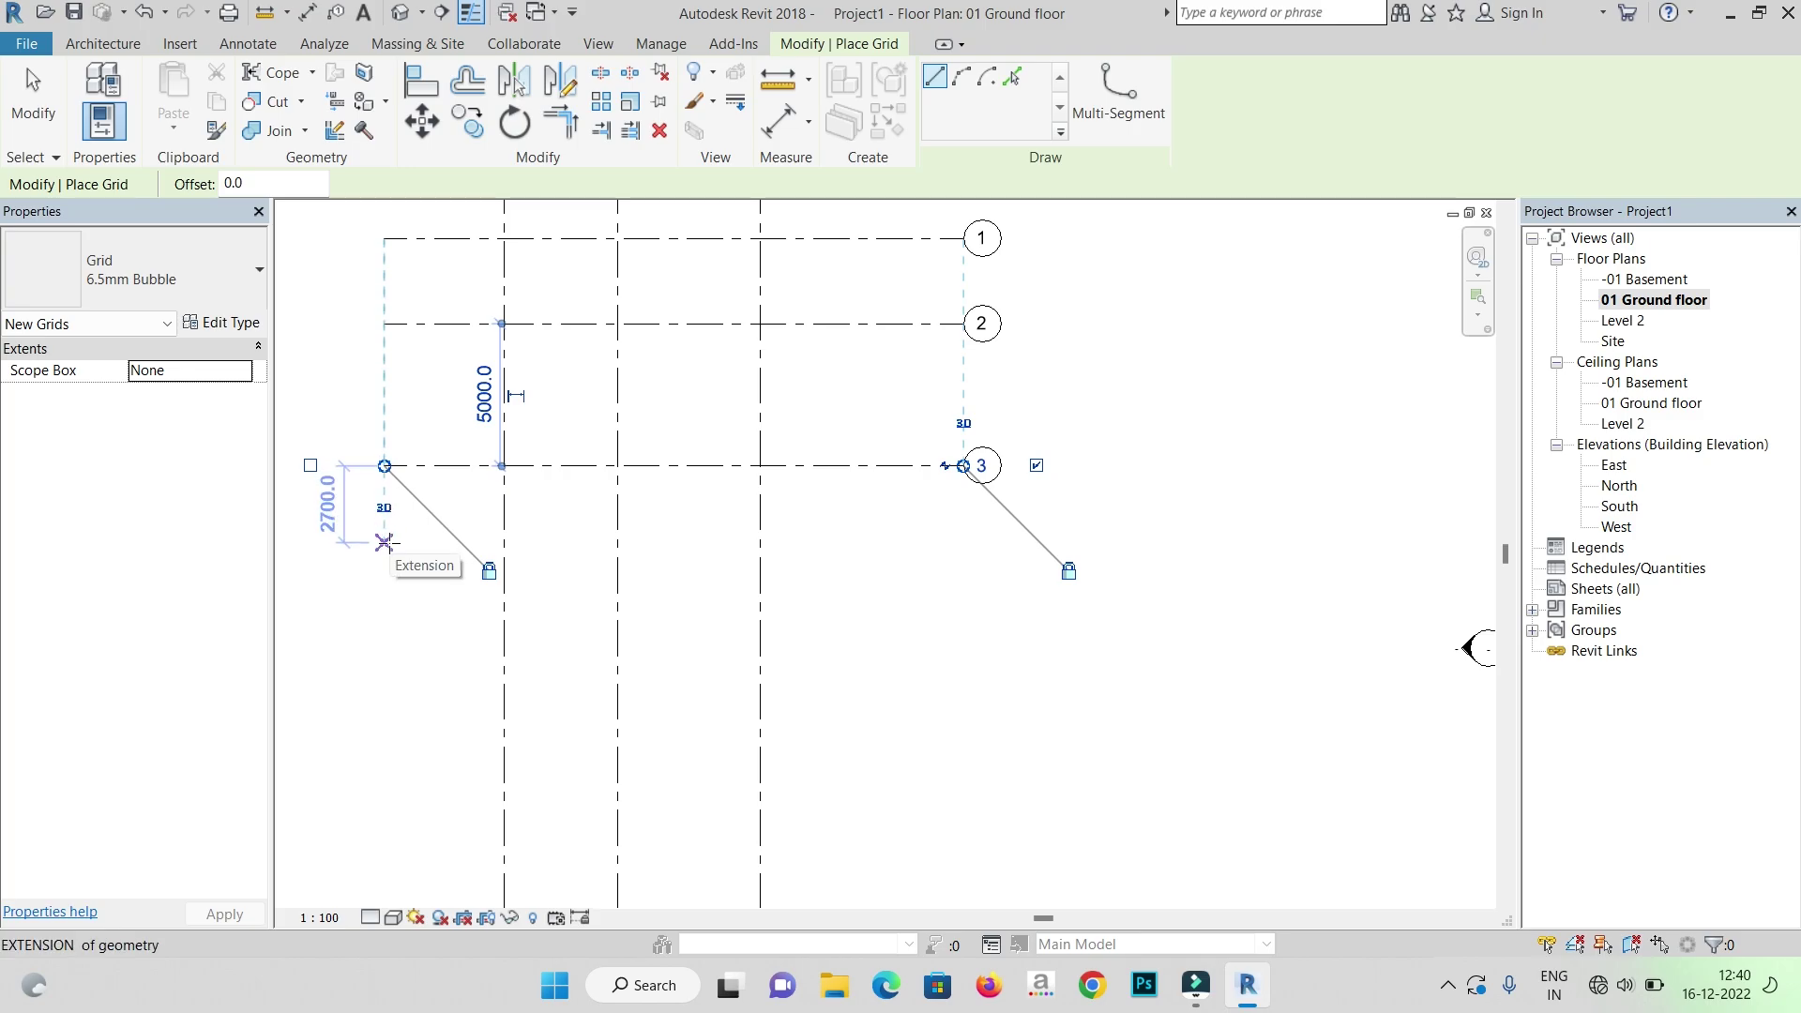
{"action": "left_click", "coordinate": [384, 579]}
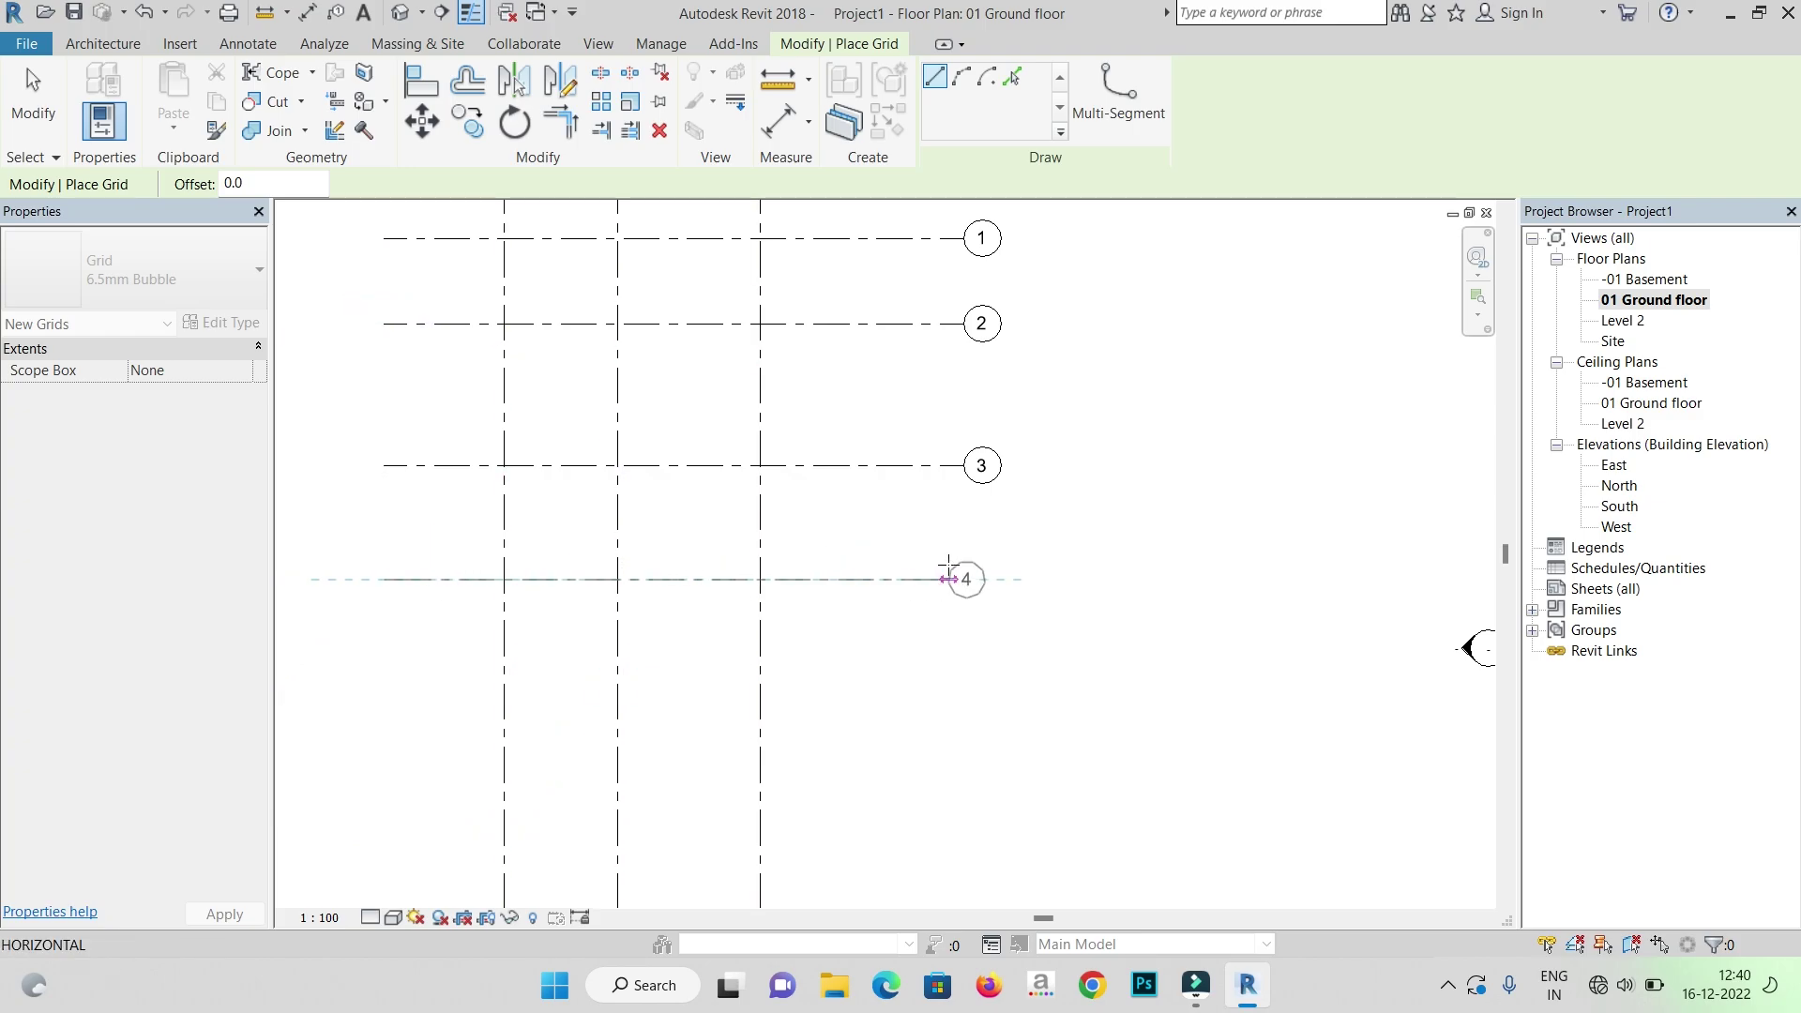
{"action": "left_click", "coordinate": [963, 579]}
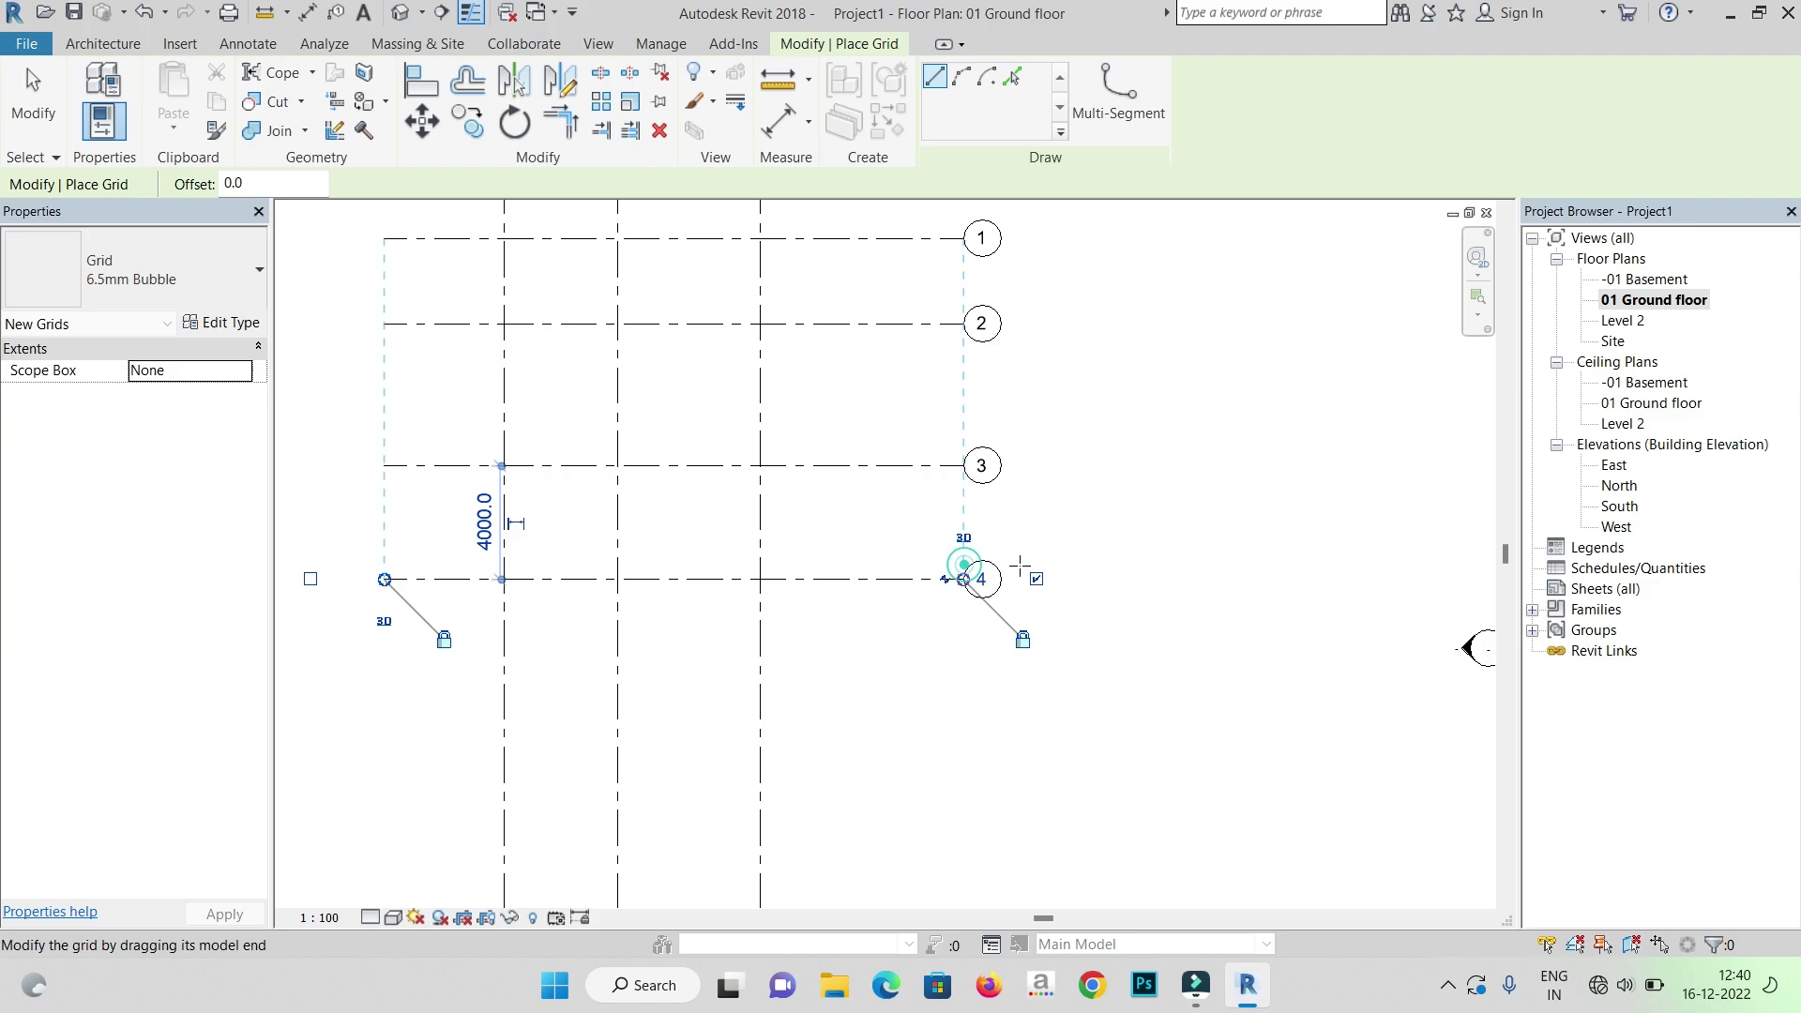
{"action": "scroll", "coordinate": [966, 577], "scroll_direction": "up", "scroll_amount": 1}
{"action": "scroll", "coordinate": [964, 600], "scroll_direction": "down", "scroll_amount": 2}
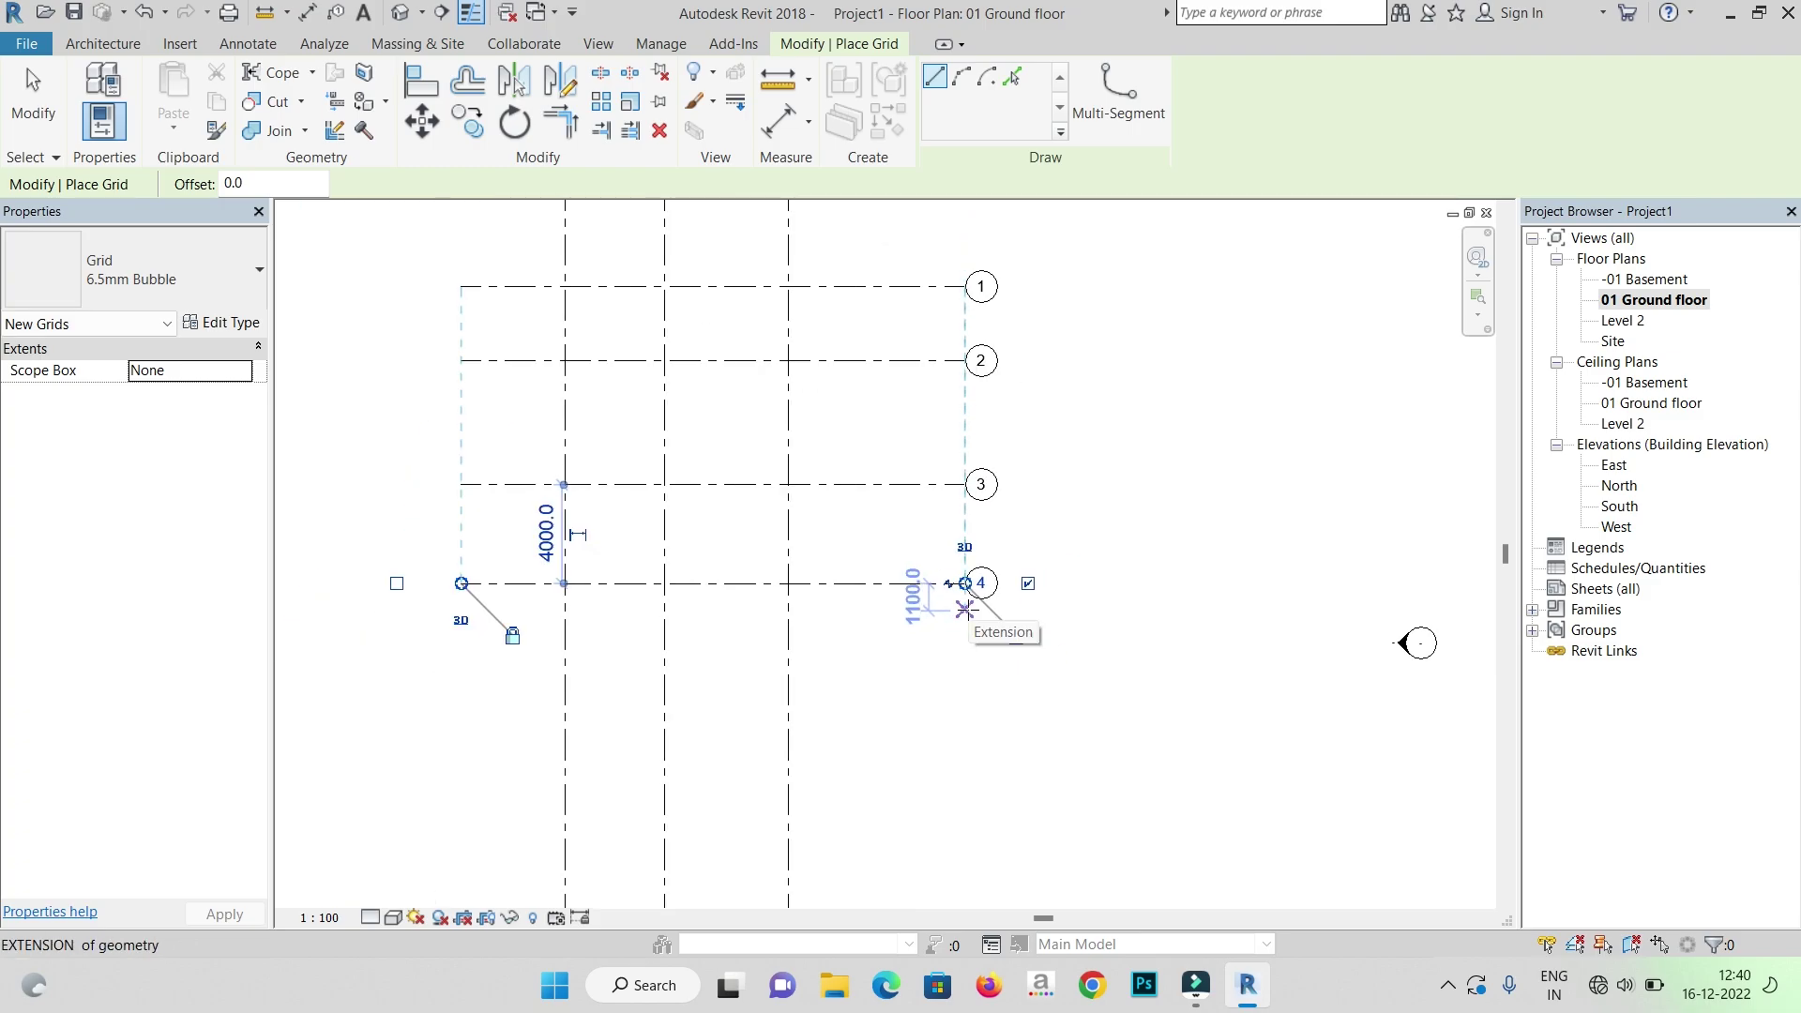
{"action": "scroll", "coordinate": [965, 605], "scroll_direction": "up", "scroll_amount": 2}
{"action": "scroll", "coordinate": [966, 600], "scroll_direction": "down", "scroll_amount": 1}
{"action": "left_click", "coordinate": [1181, 406]}
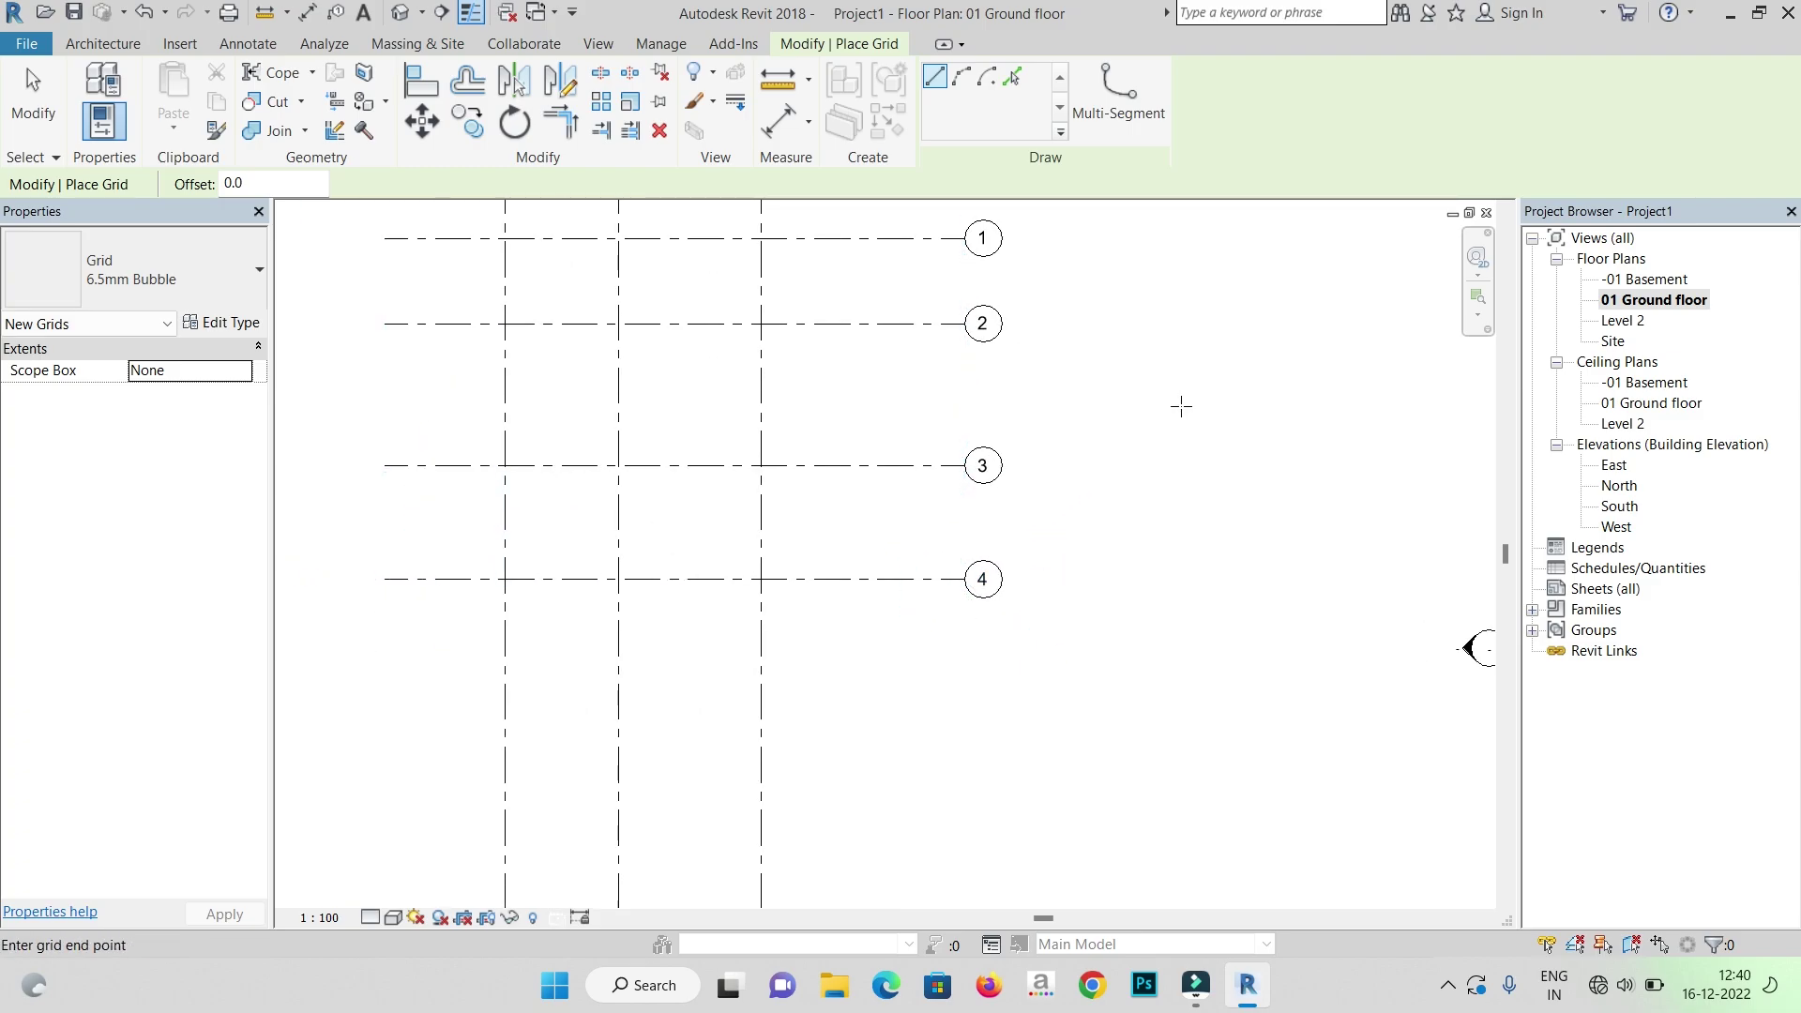
{"action": "scroll", "coordinate": [1180, 405], "scroll_direction": "down", "scroll_amount": 4}
{"action": "right_click", "coordinate": [1178, 403]}
{"action": "left_click", "coordinate": [1222, 413]}
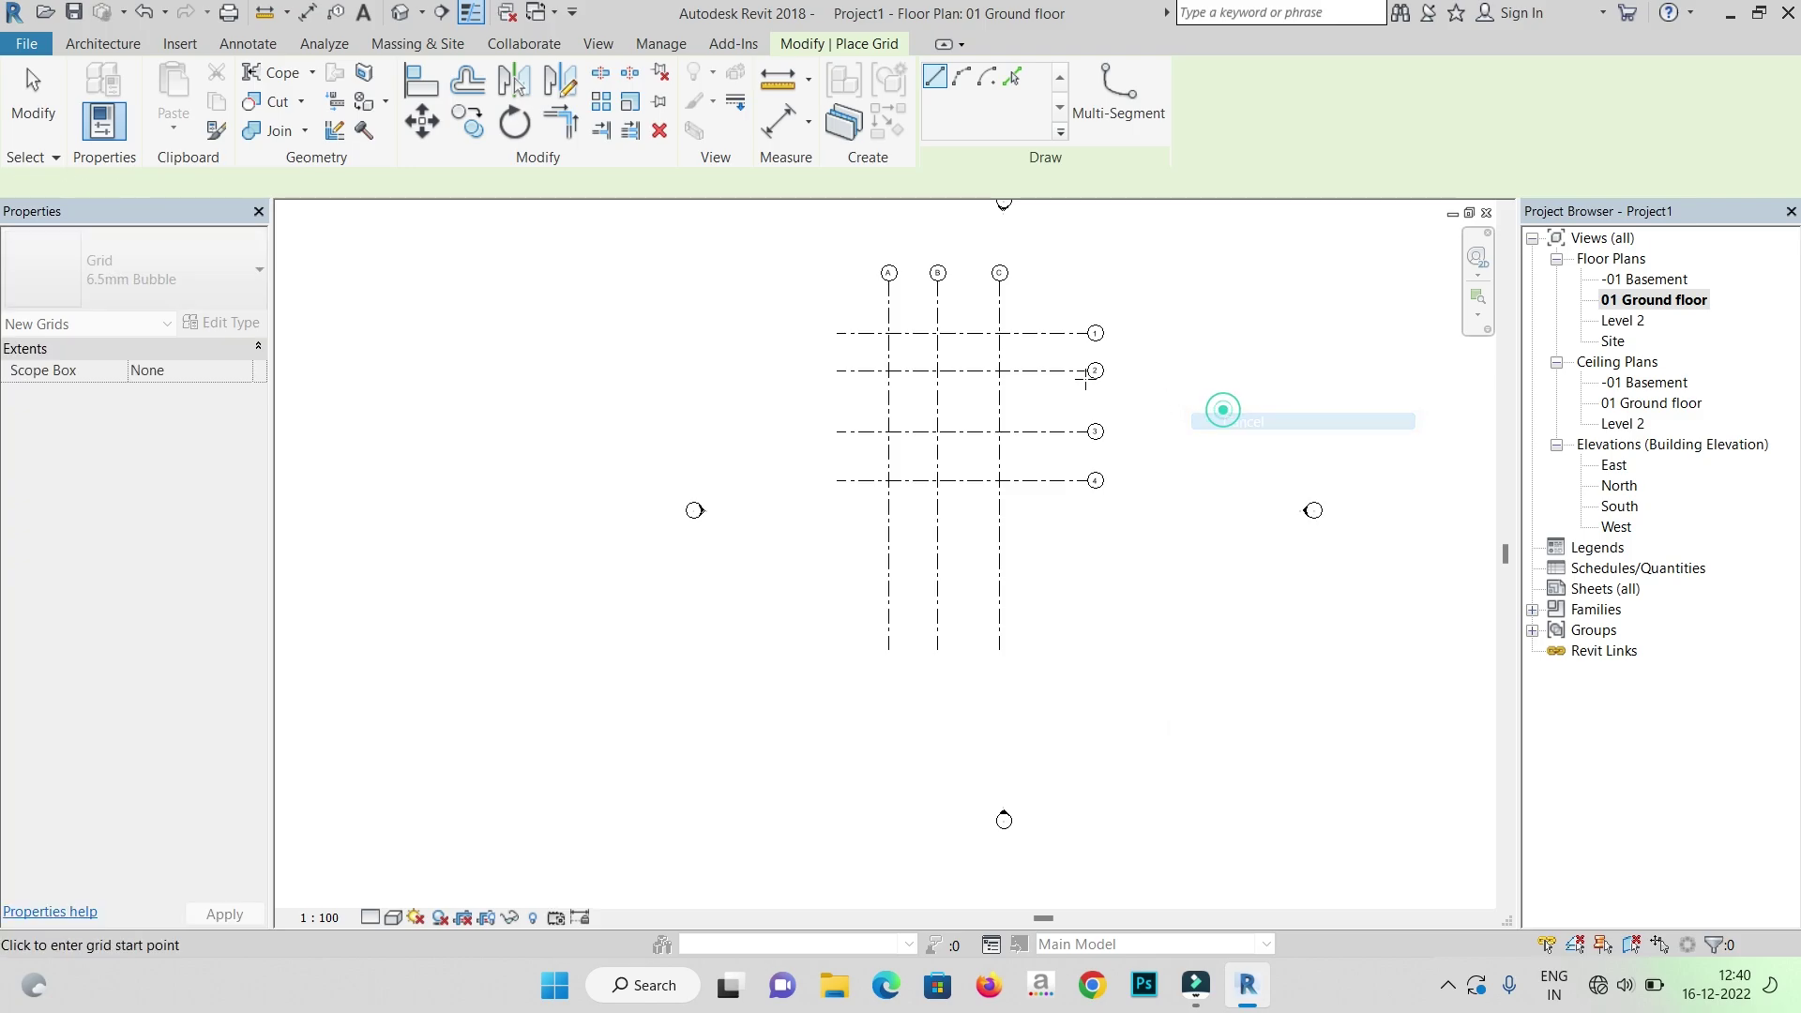
- Exit grid placement
{"action": "scroll", "coordinate": [1135, 394], "scroll_direction": "down", "scroll_amount": 3}
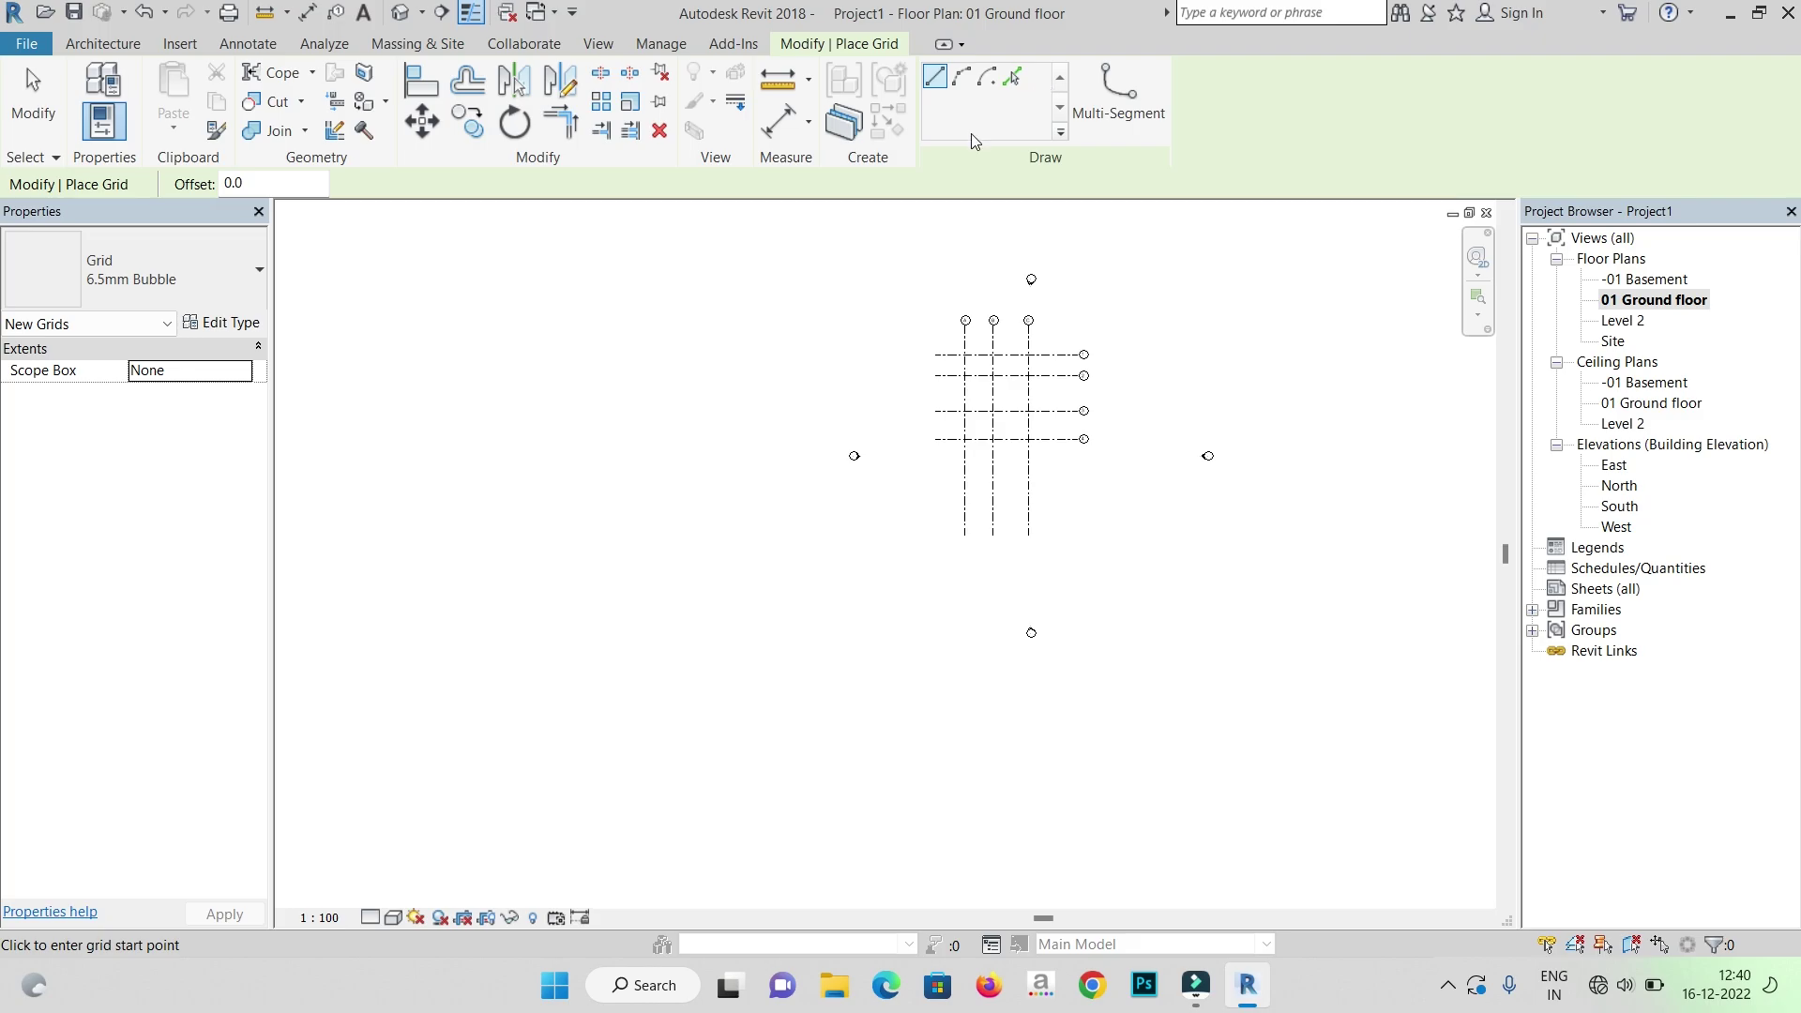
{"action": "right_click", "coordinate": [1103, 411]}
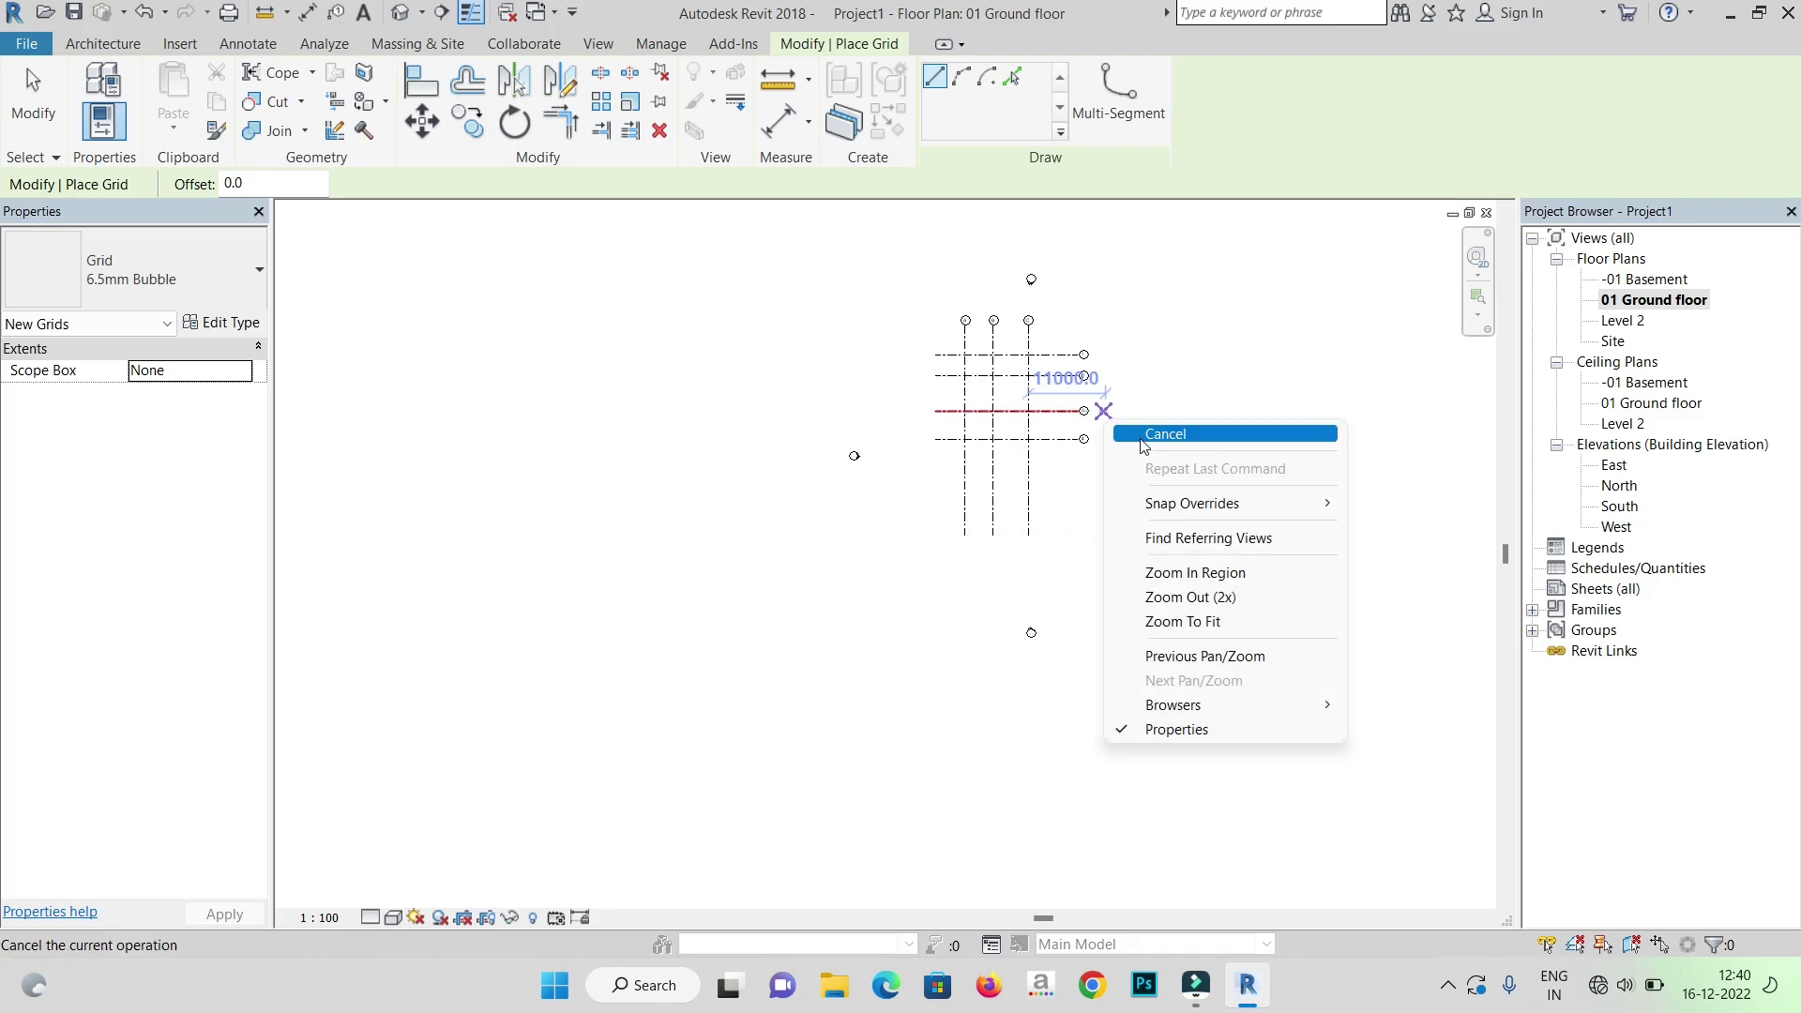
{"action": "left_click", "coordinate": [1137, 432]}
- Try to delete all grid lines together with the West elevation marker and its view, and undo the deletion
{"action": "left_click_drag", "start_coordinate": [1130, 536], "coordinate": [856, 333]}
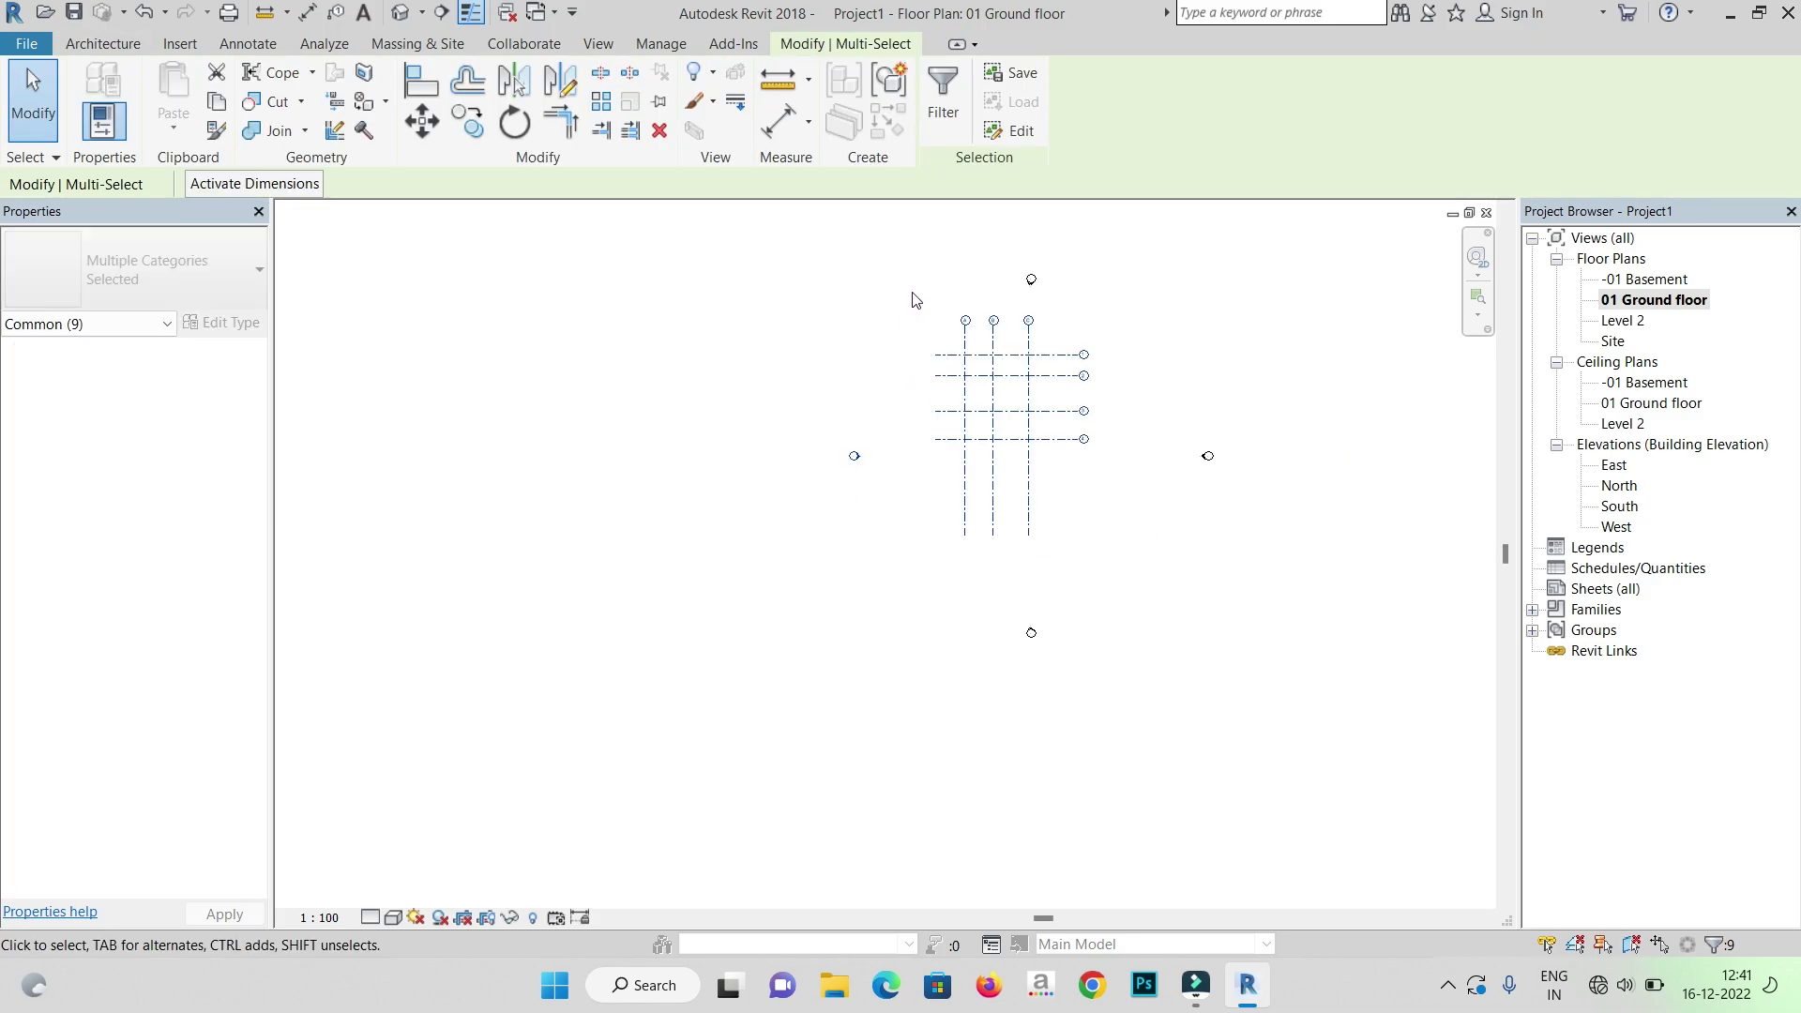
{"action": "left_click", "coordinate": [661, 131]}
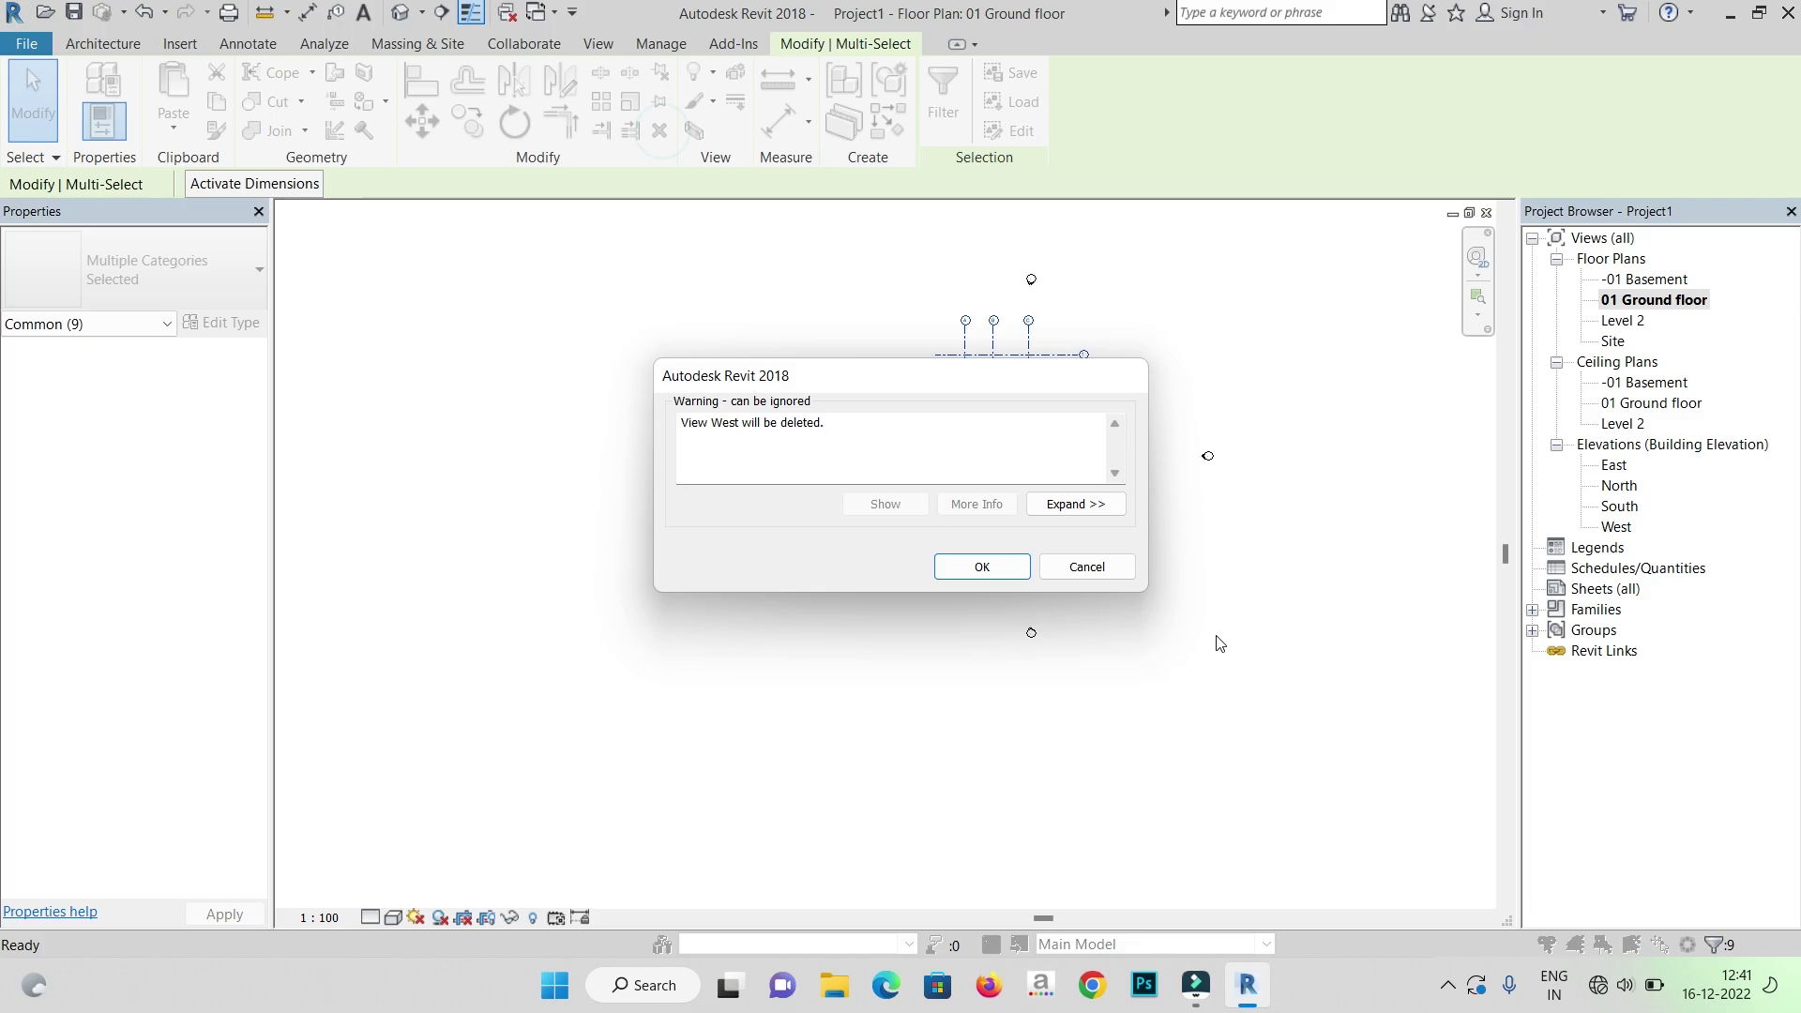
{"action": "left_click", "coordinate": [983, 569]}
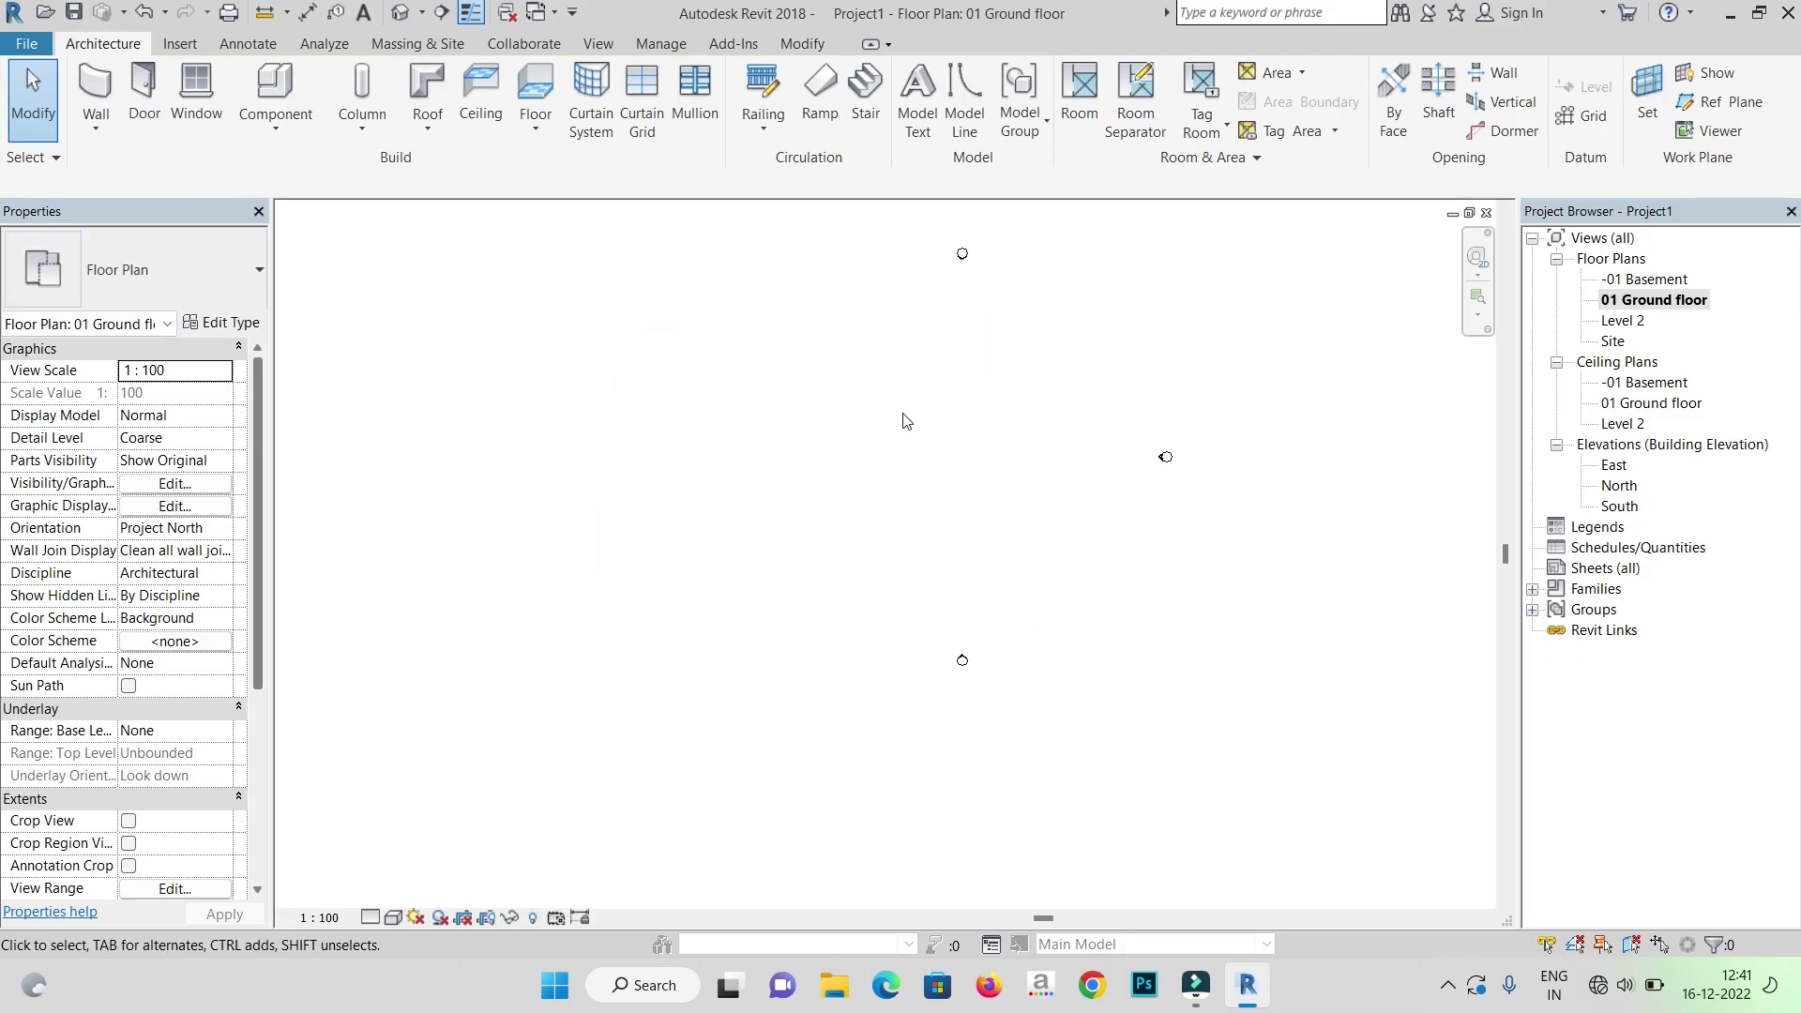
{"action": "scroll", "coordinate": [900, 433], "scroll_direction": "up", "scroll_amount": 2}
{"action": "key", "text": "ctrl+z"}
- Delete all vertical and horizontal grid lines from the plan, leaving the elevation markers out of the selection
{"action": "left_click_drag", "start_coordinate": [1114, 511], "coordinate": [880, 340]}
{"action": "left_click", "coordinate": [657, 133]}
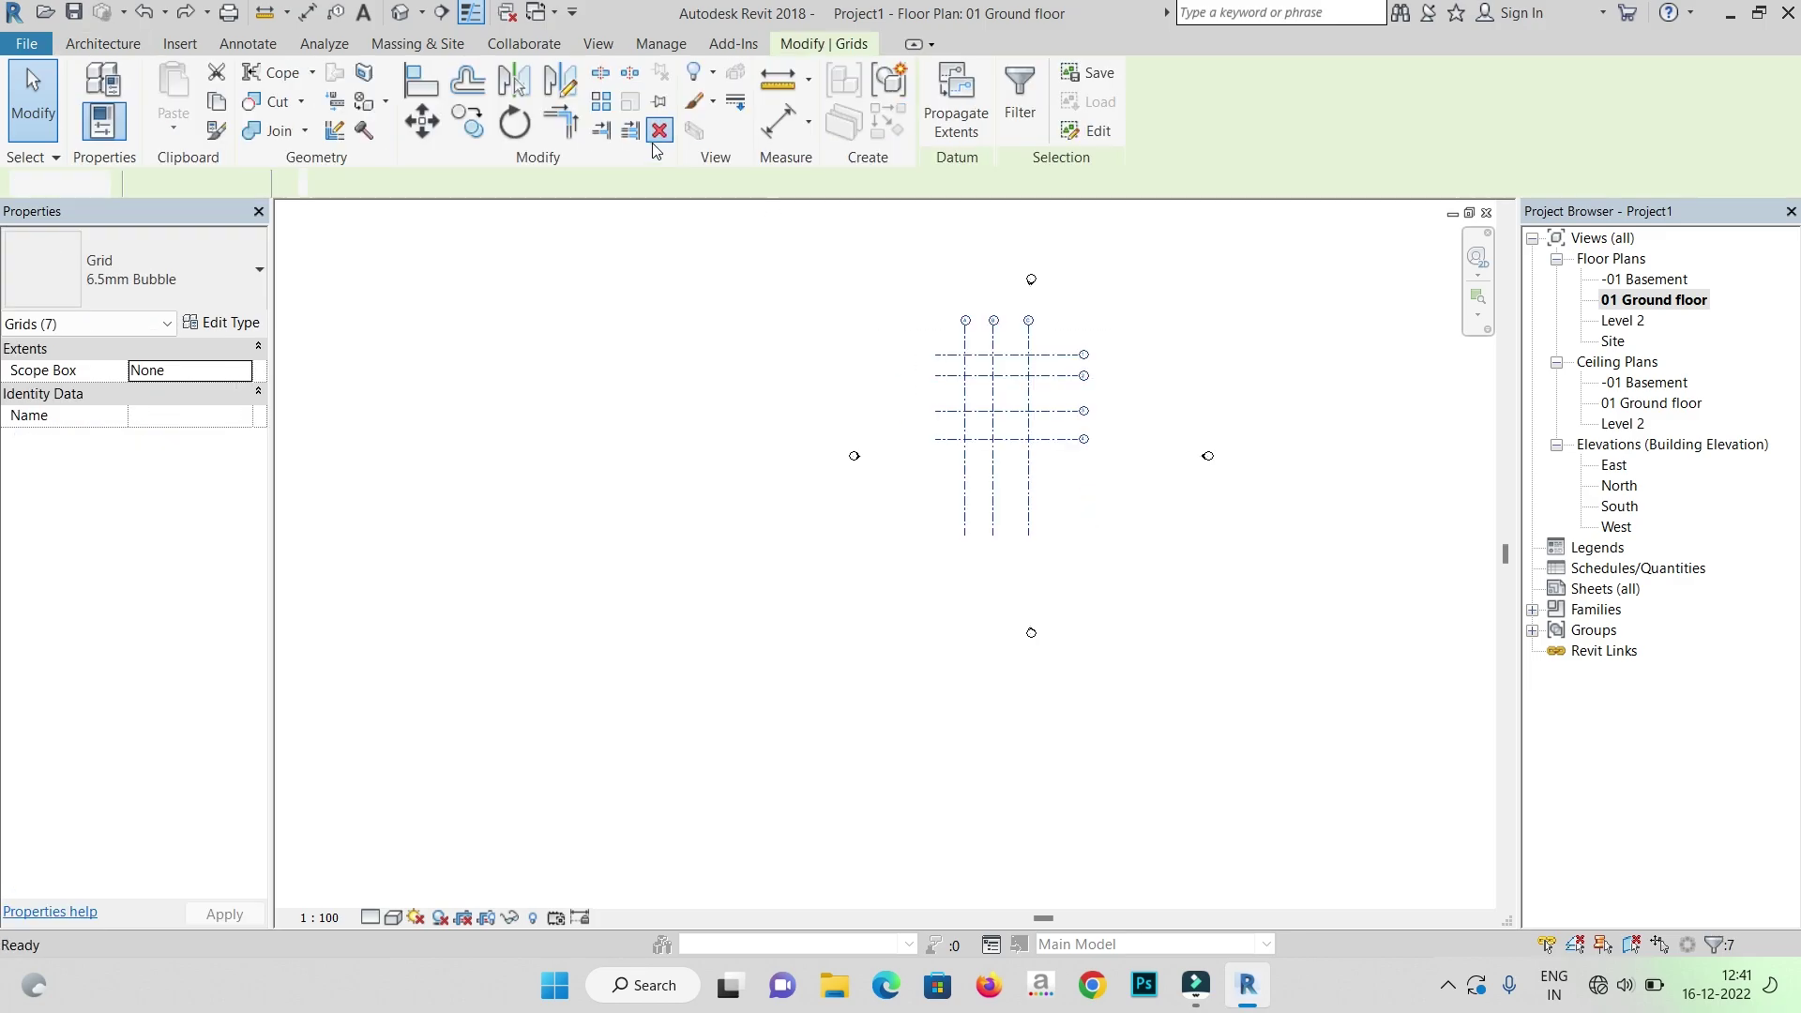
{"action": "scroll", "coordinate": [932, 362], "scroll_direction": "up", "scroll_amount": 4}
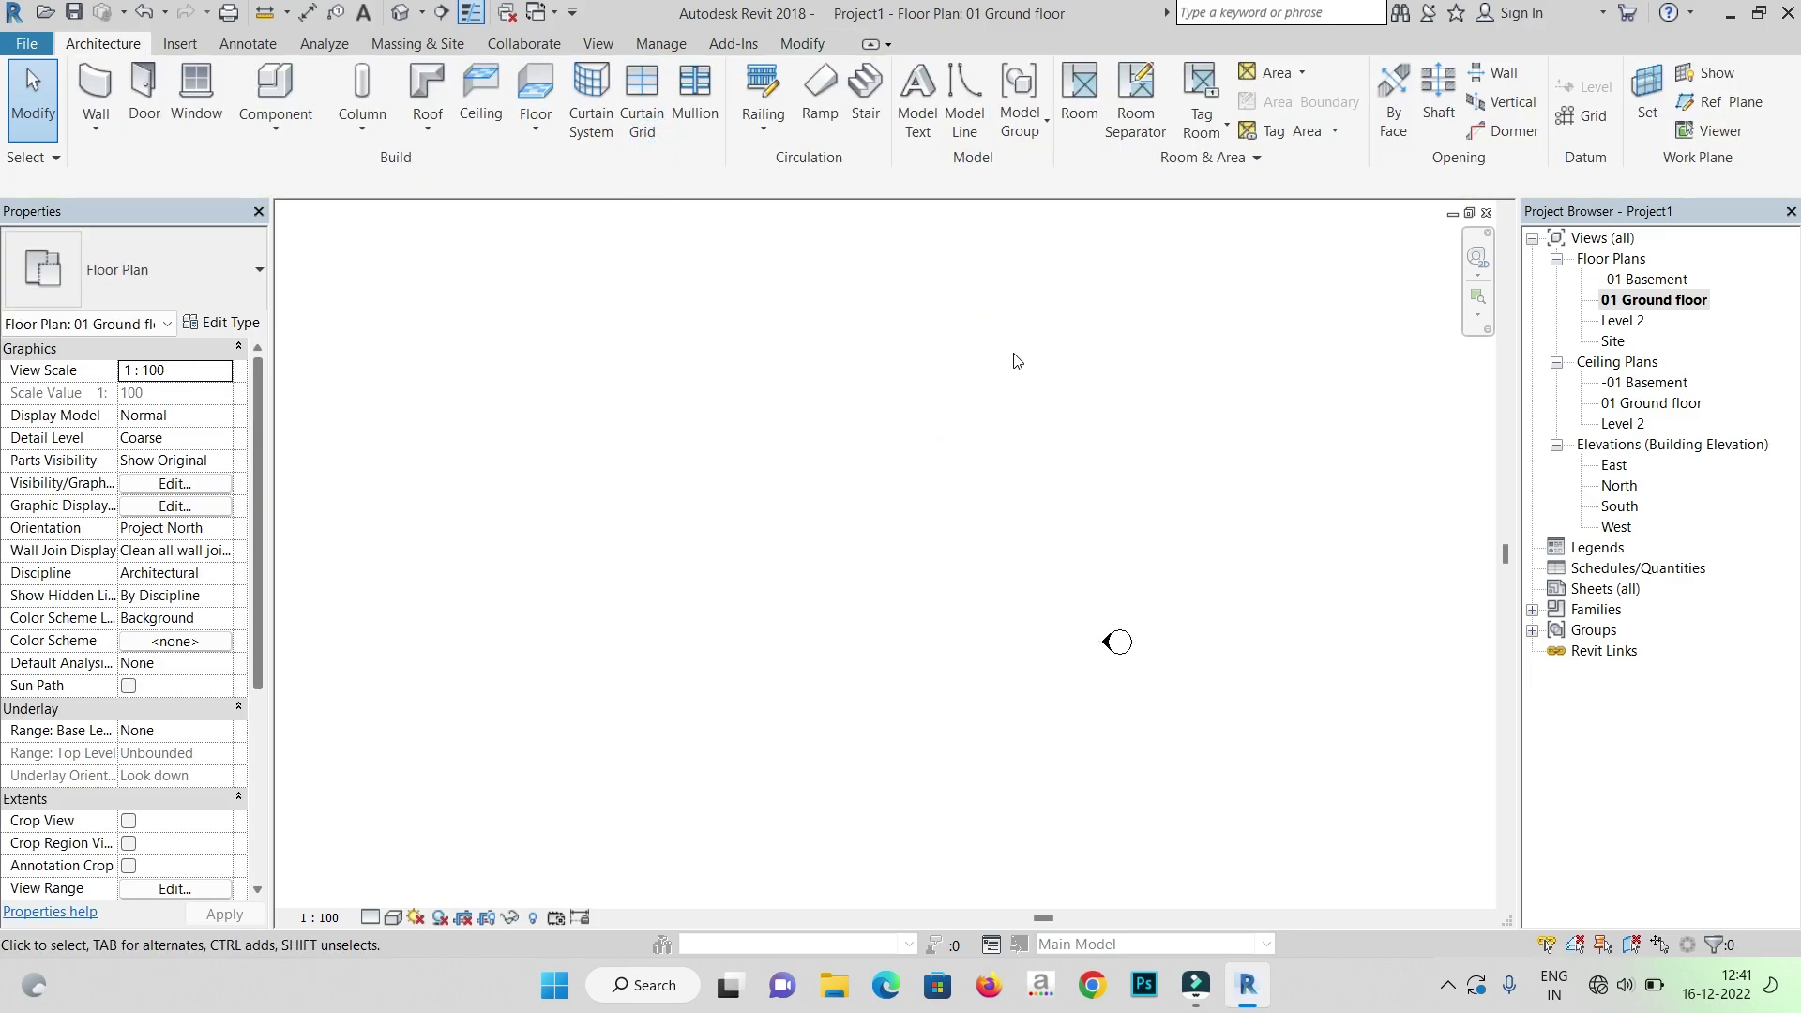
- Draw a short vertical grid line in the upper-left part of the ground floor plan, using a grid offset of 4000 mm
{"action": "left_click", "coordinate": [1609, 115]}
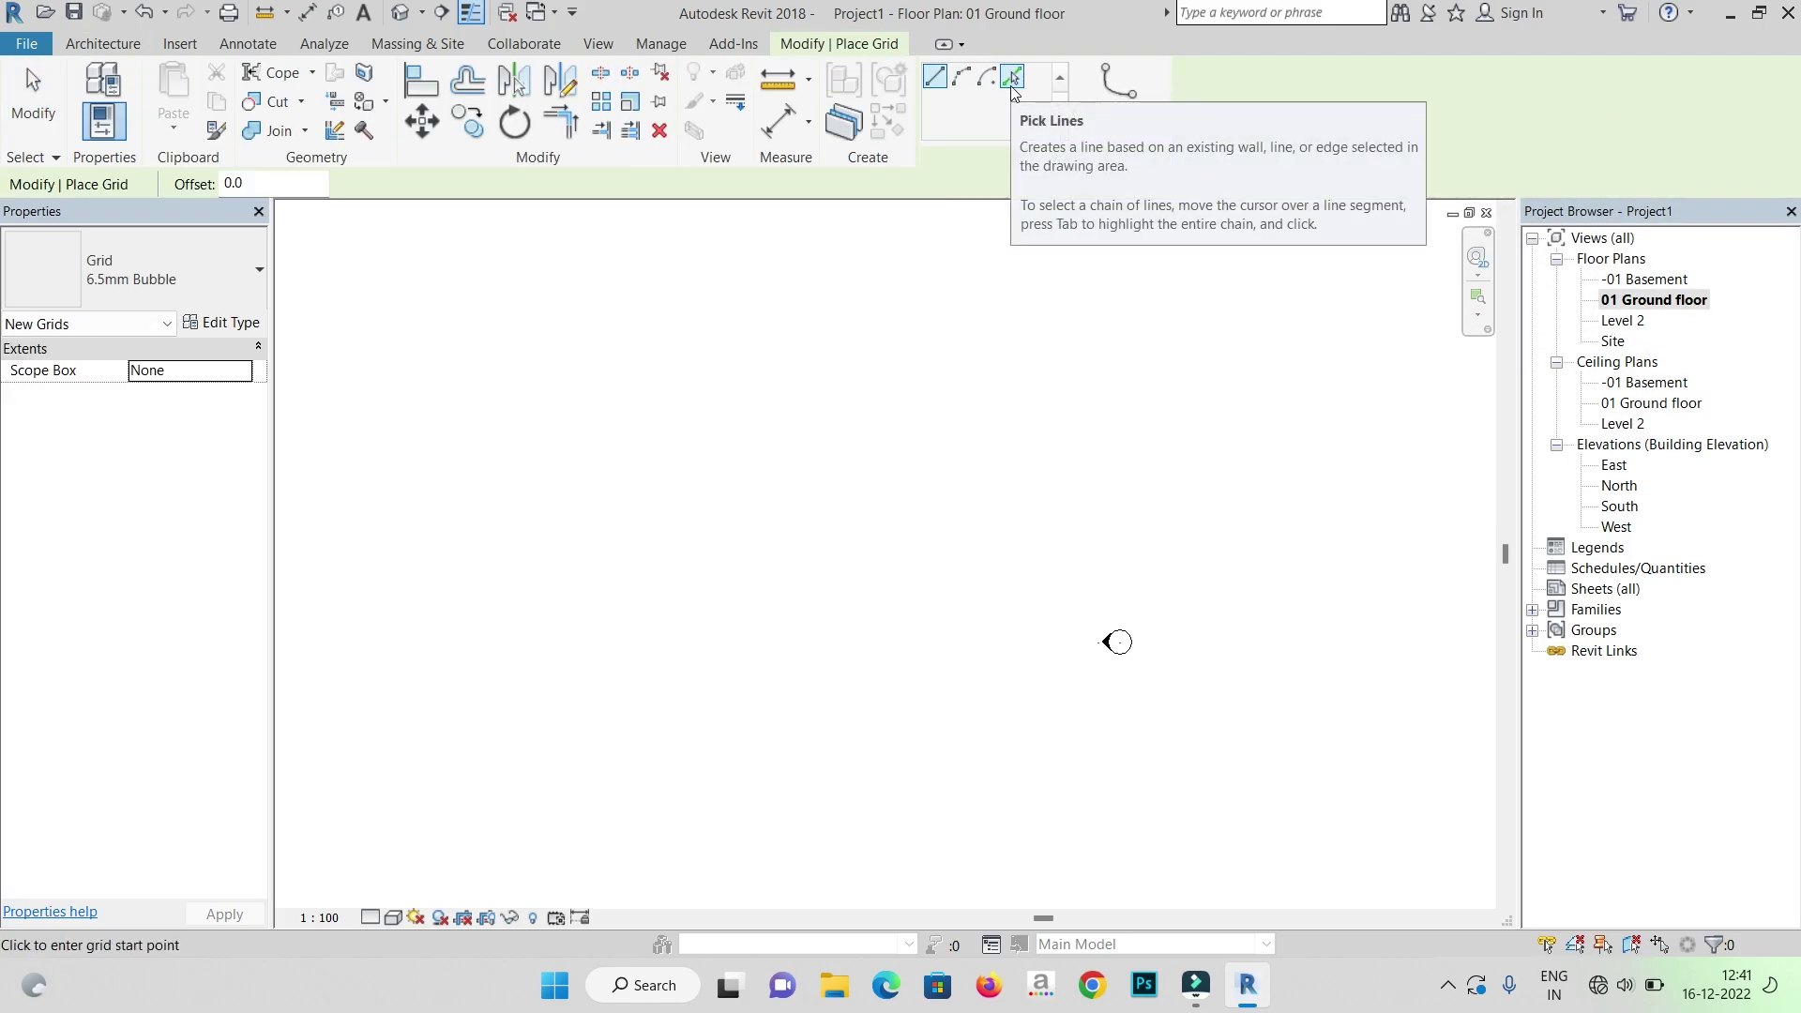
{"action": "left_click", "coordinate": [1012, 91]}
{"action": "scroll", "coordinate": [796, 434], "scroll_direction": "down", "scroll_amount": 1}
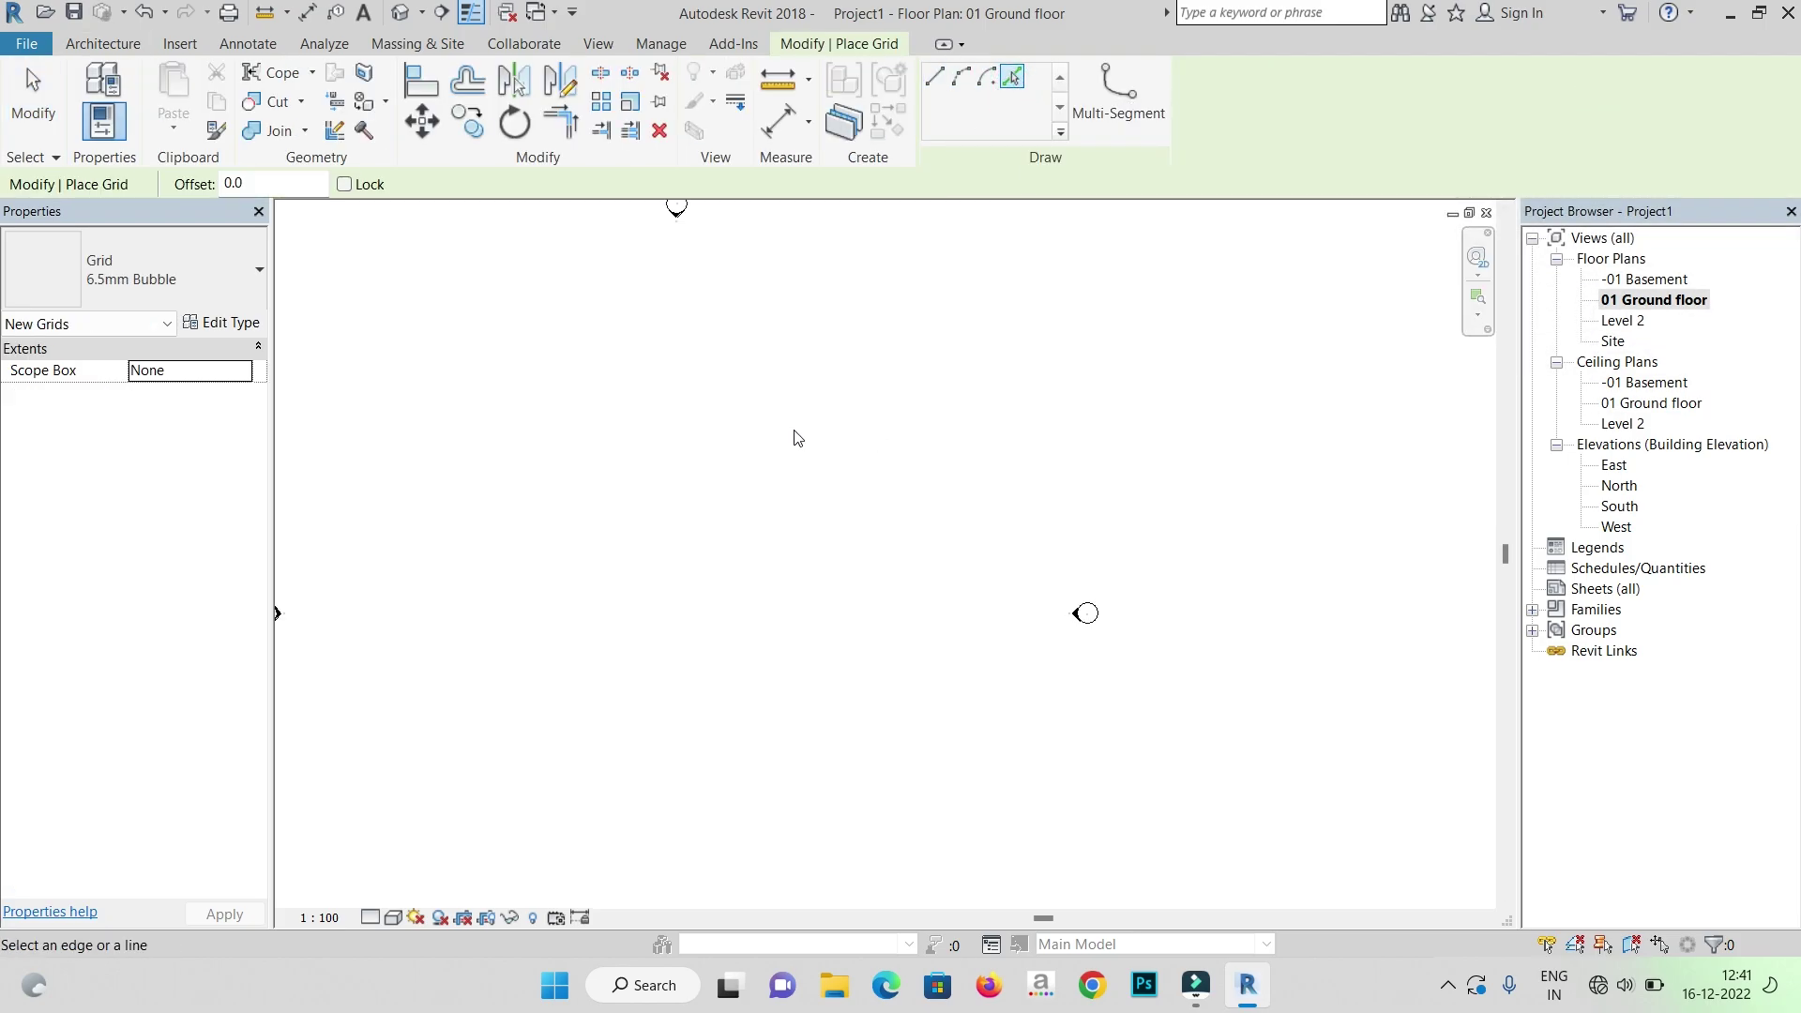
{"action": "left_click", "coordinate": [536, 572]}
{"action": "left_click", "coordinate": [309, 181]}
{"action": "type", "text": "4m"}
{"action": "key", "text": "Return"}
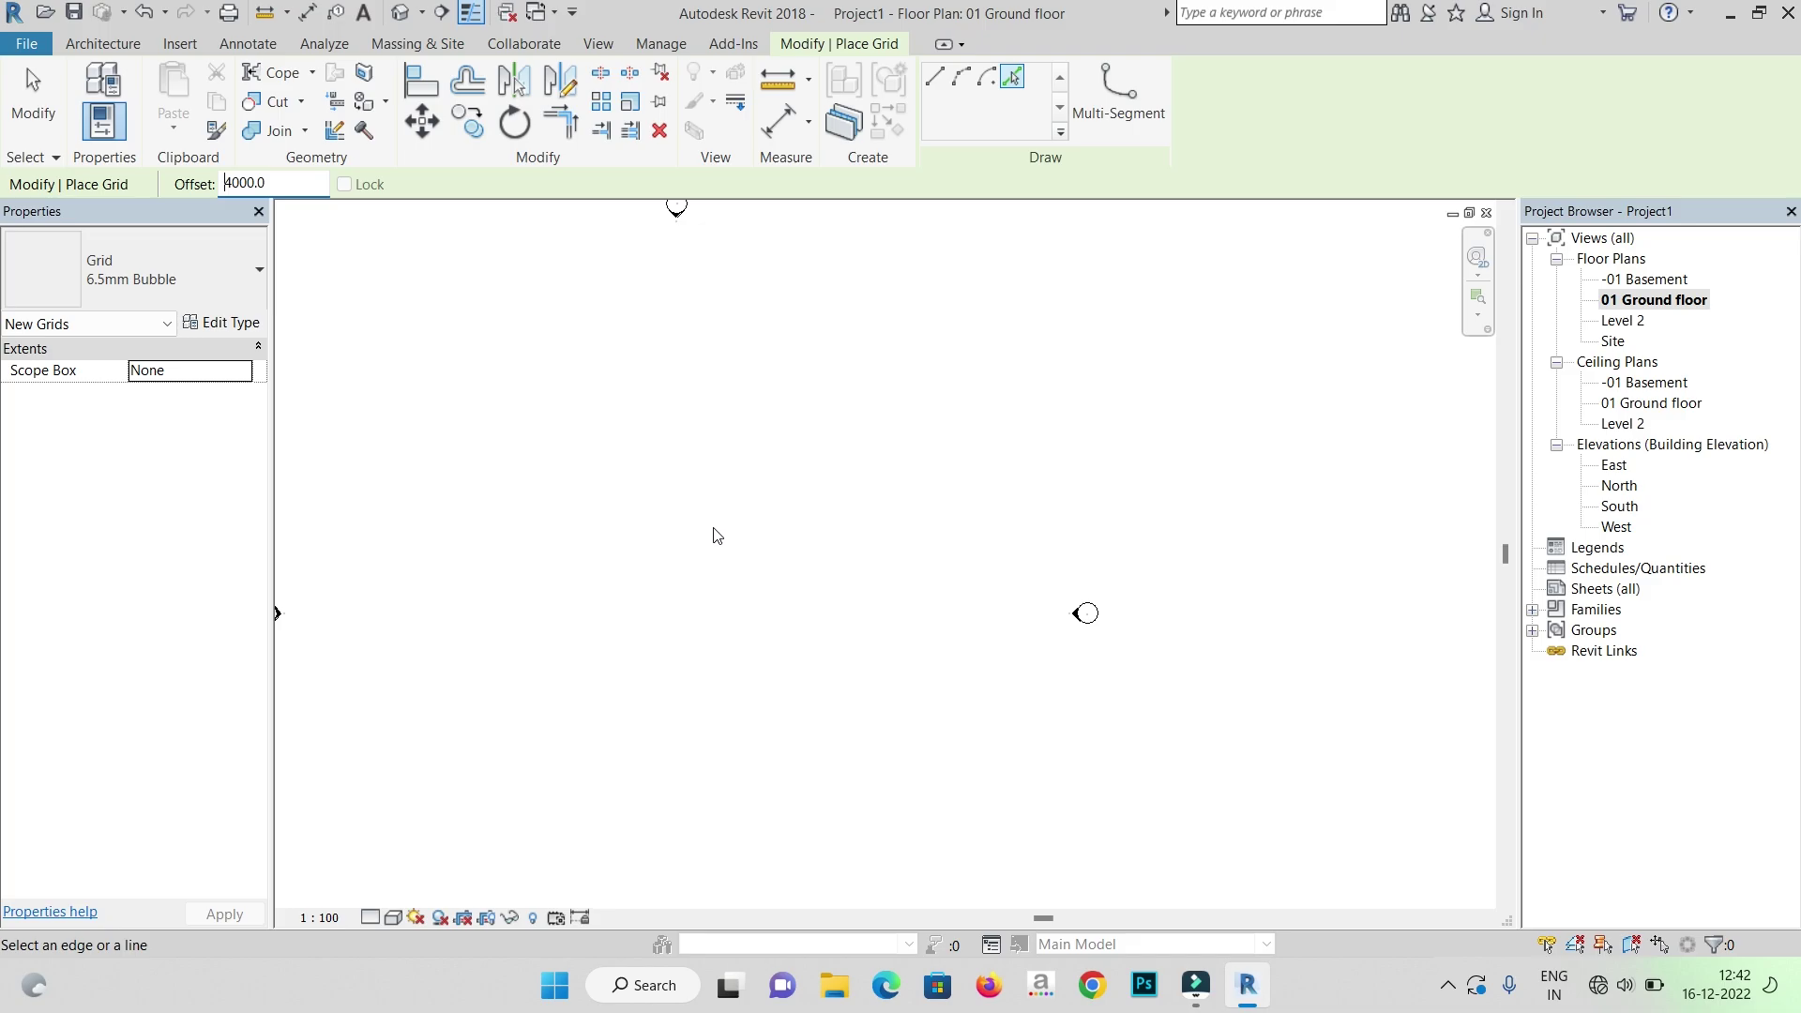
{"action": "left_click", "coordinate": [935, 79]}
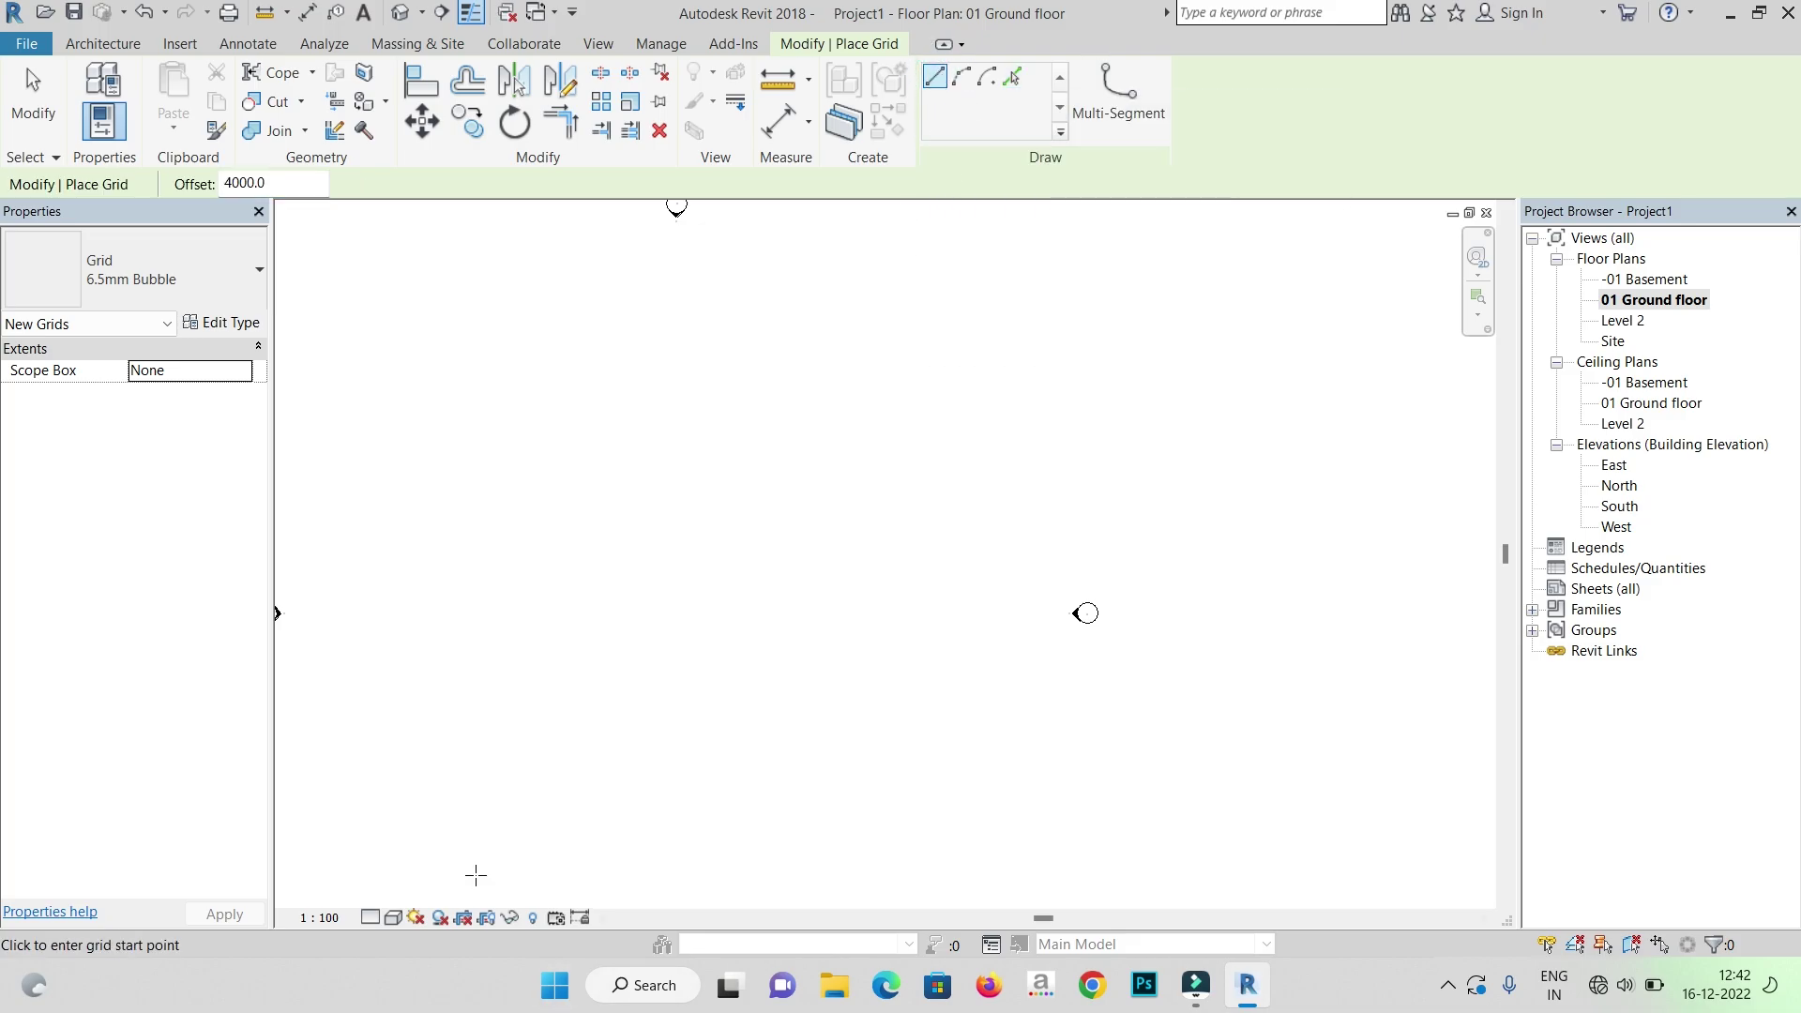
{"action": "scroll", "coordinate": [923, 555], "scroll_direction": "down", "scroll_amount": 1}
{"action": "scroll", "coordinate": [573, 624], "scroll_direction": "up", "scroll_amount": 2}
{"action": "left_click", "coordinate": [634, 501]}
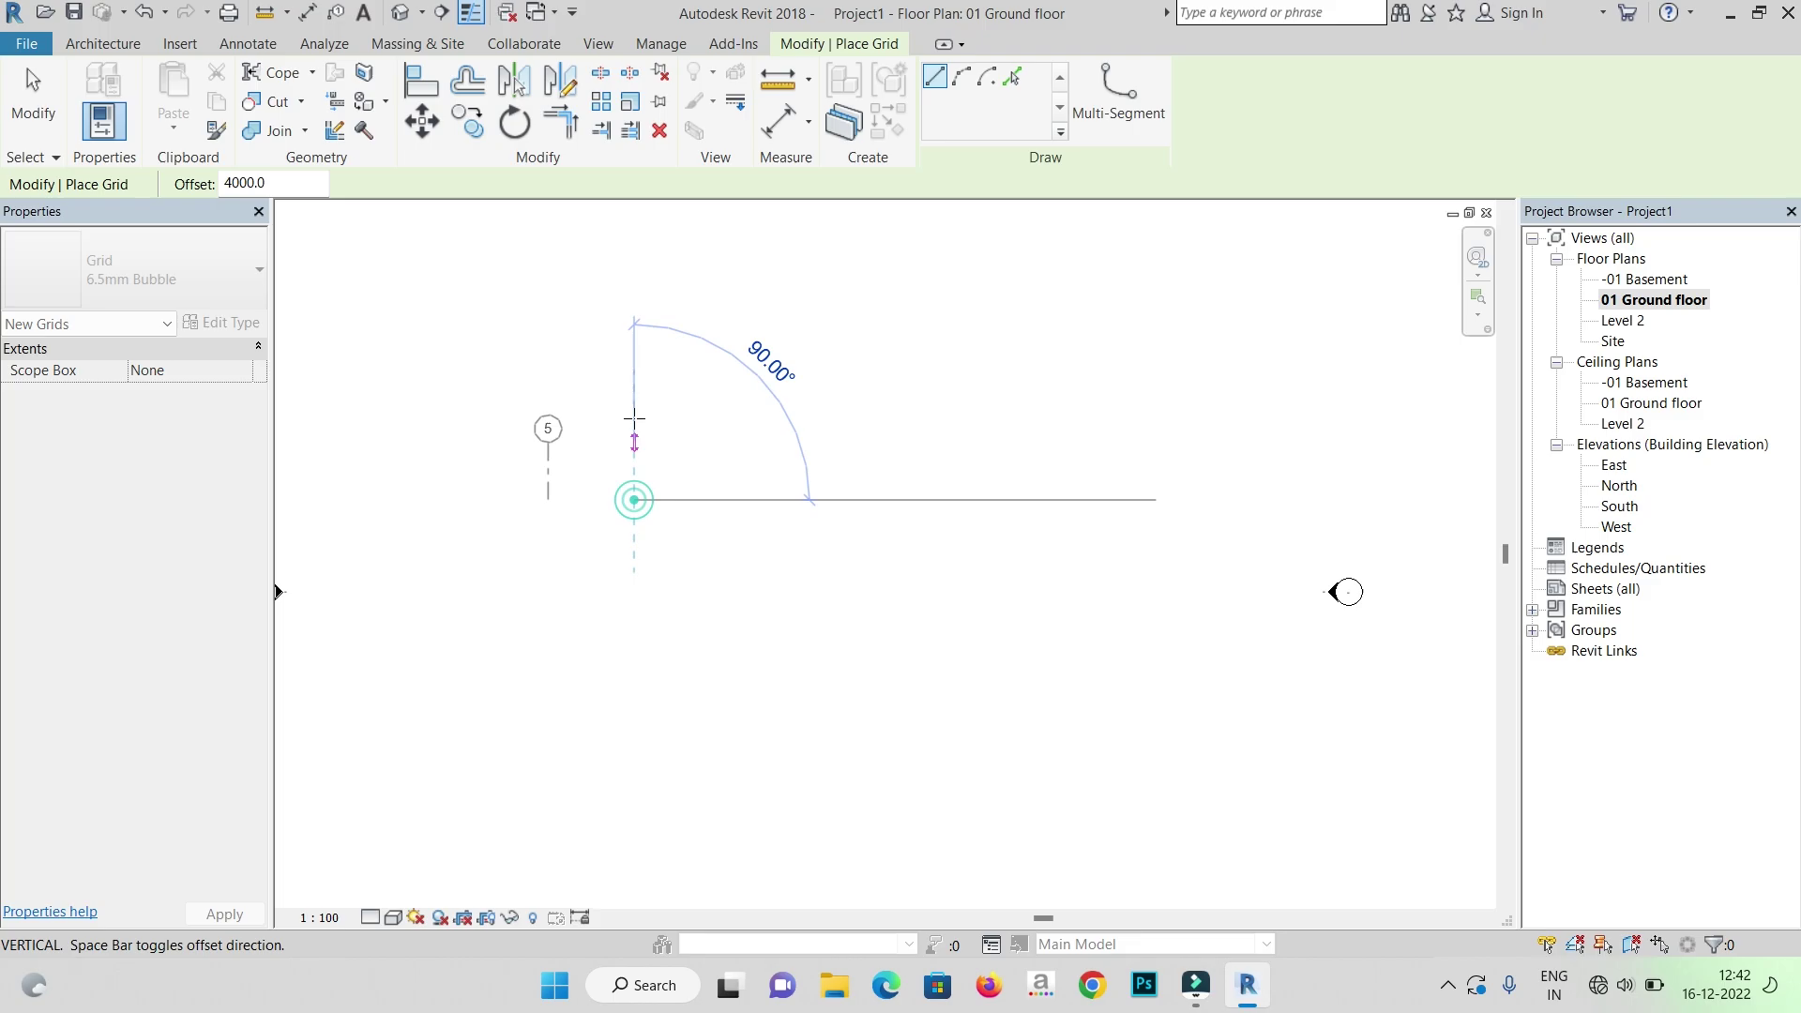
{"action": "left_click", "coordinate": [622, 283]}
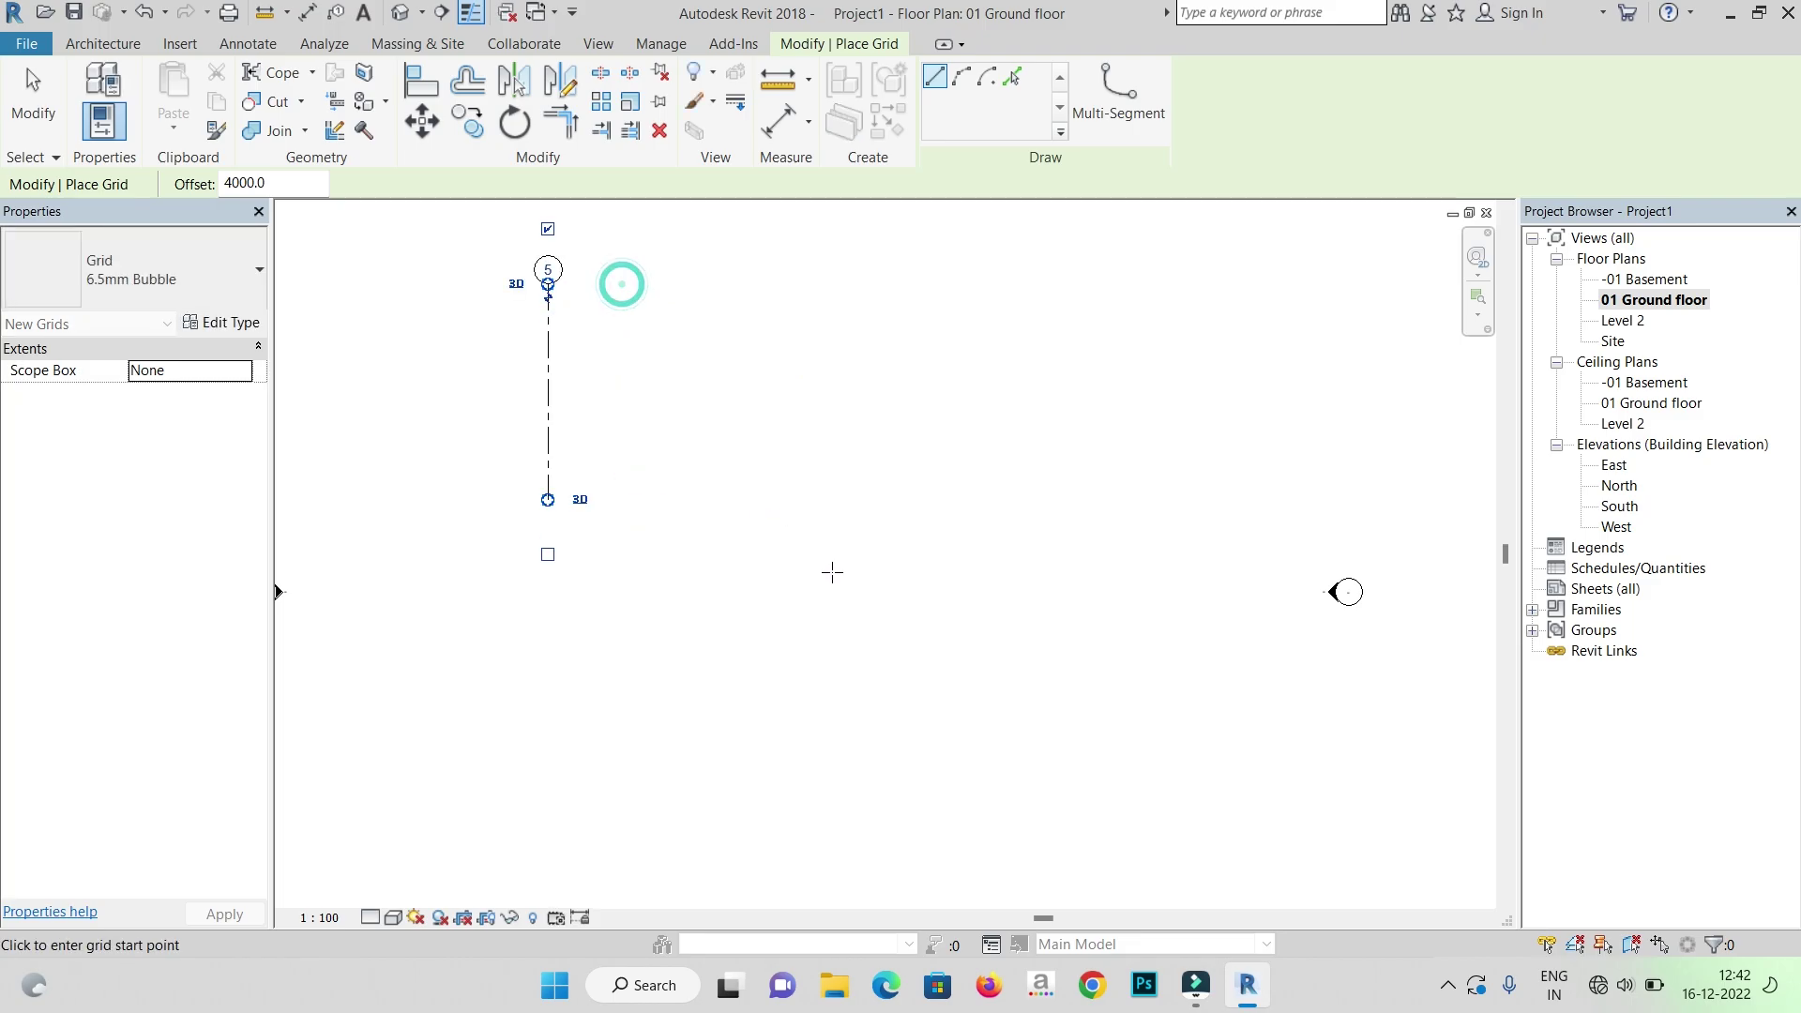
- Renumber the new vertical grid as 1 and switch grid placement to Pick Lines
{"action": "scroll", "coordinate": [832, 571], "scroll_direction": "down", "scroll_amount": 1}
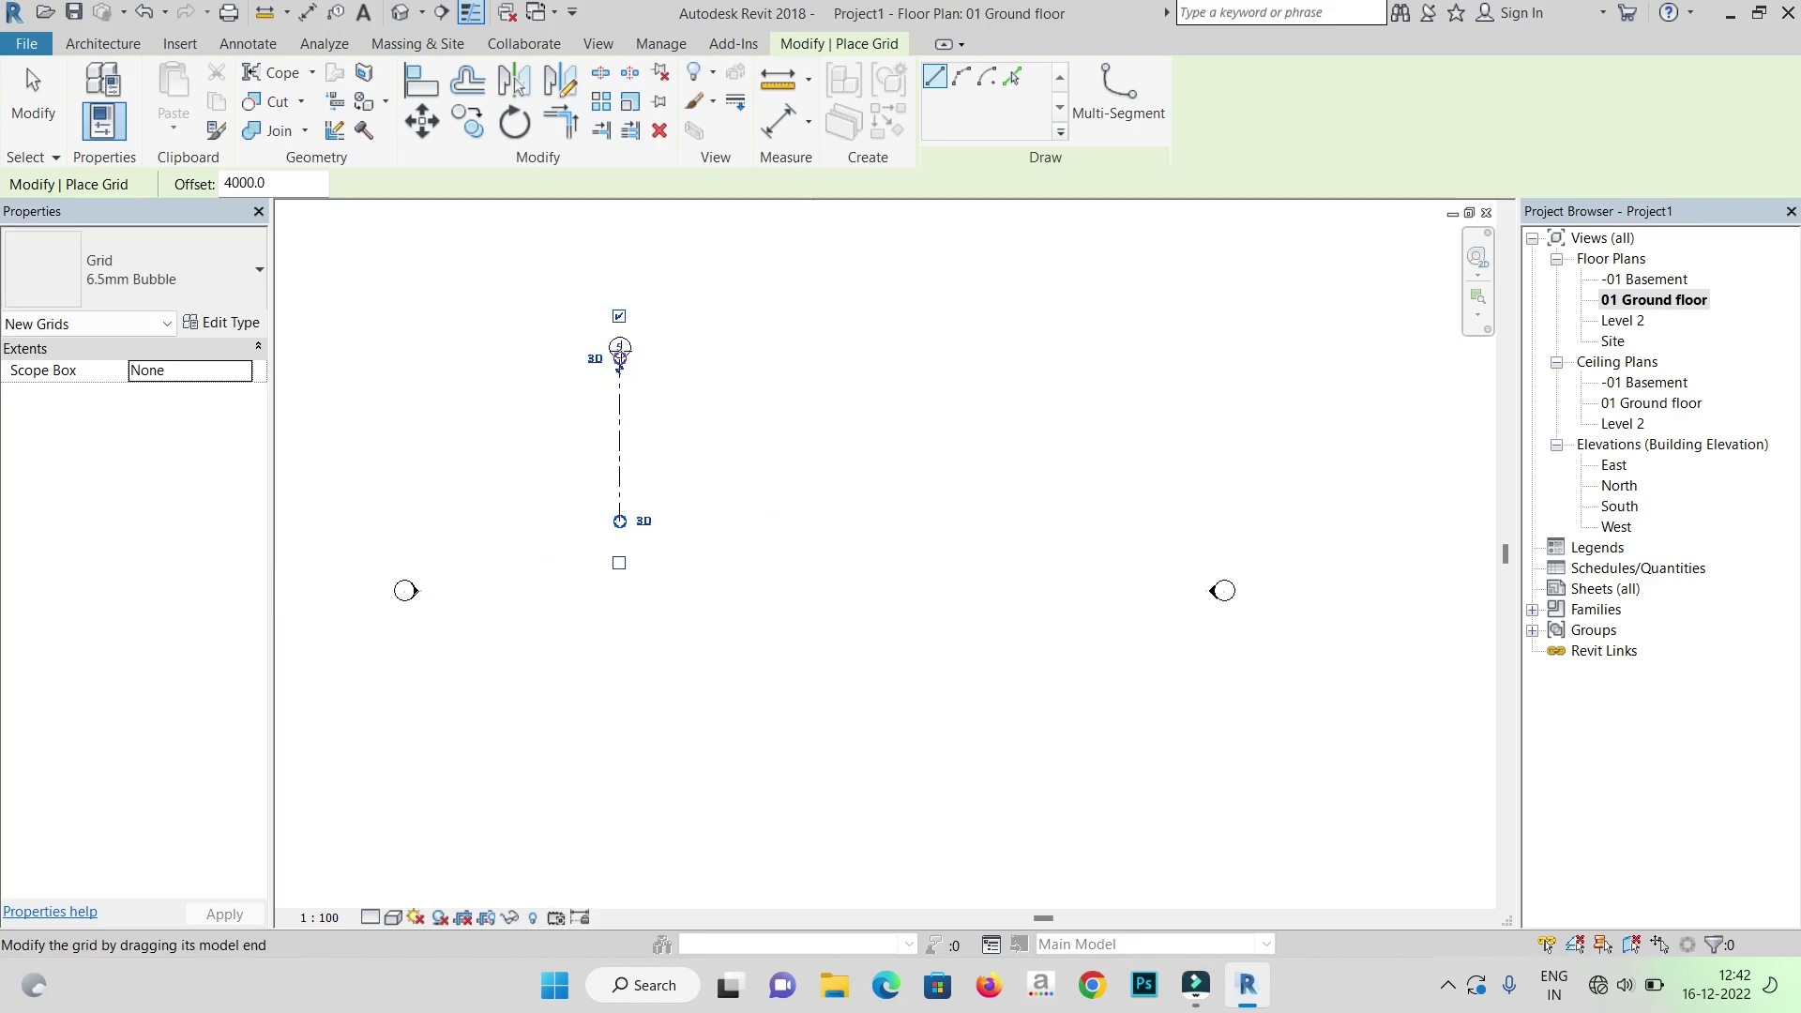
{"action": "left_click", "coordinate": [619, 359]}
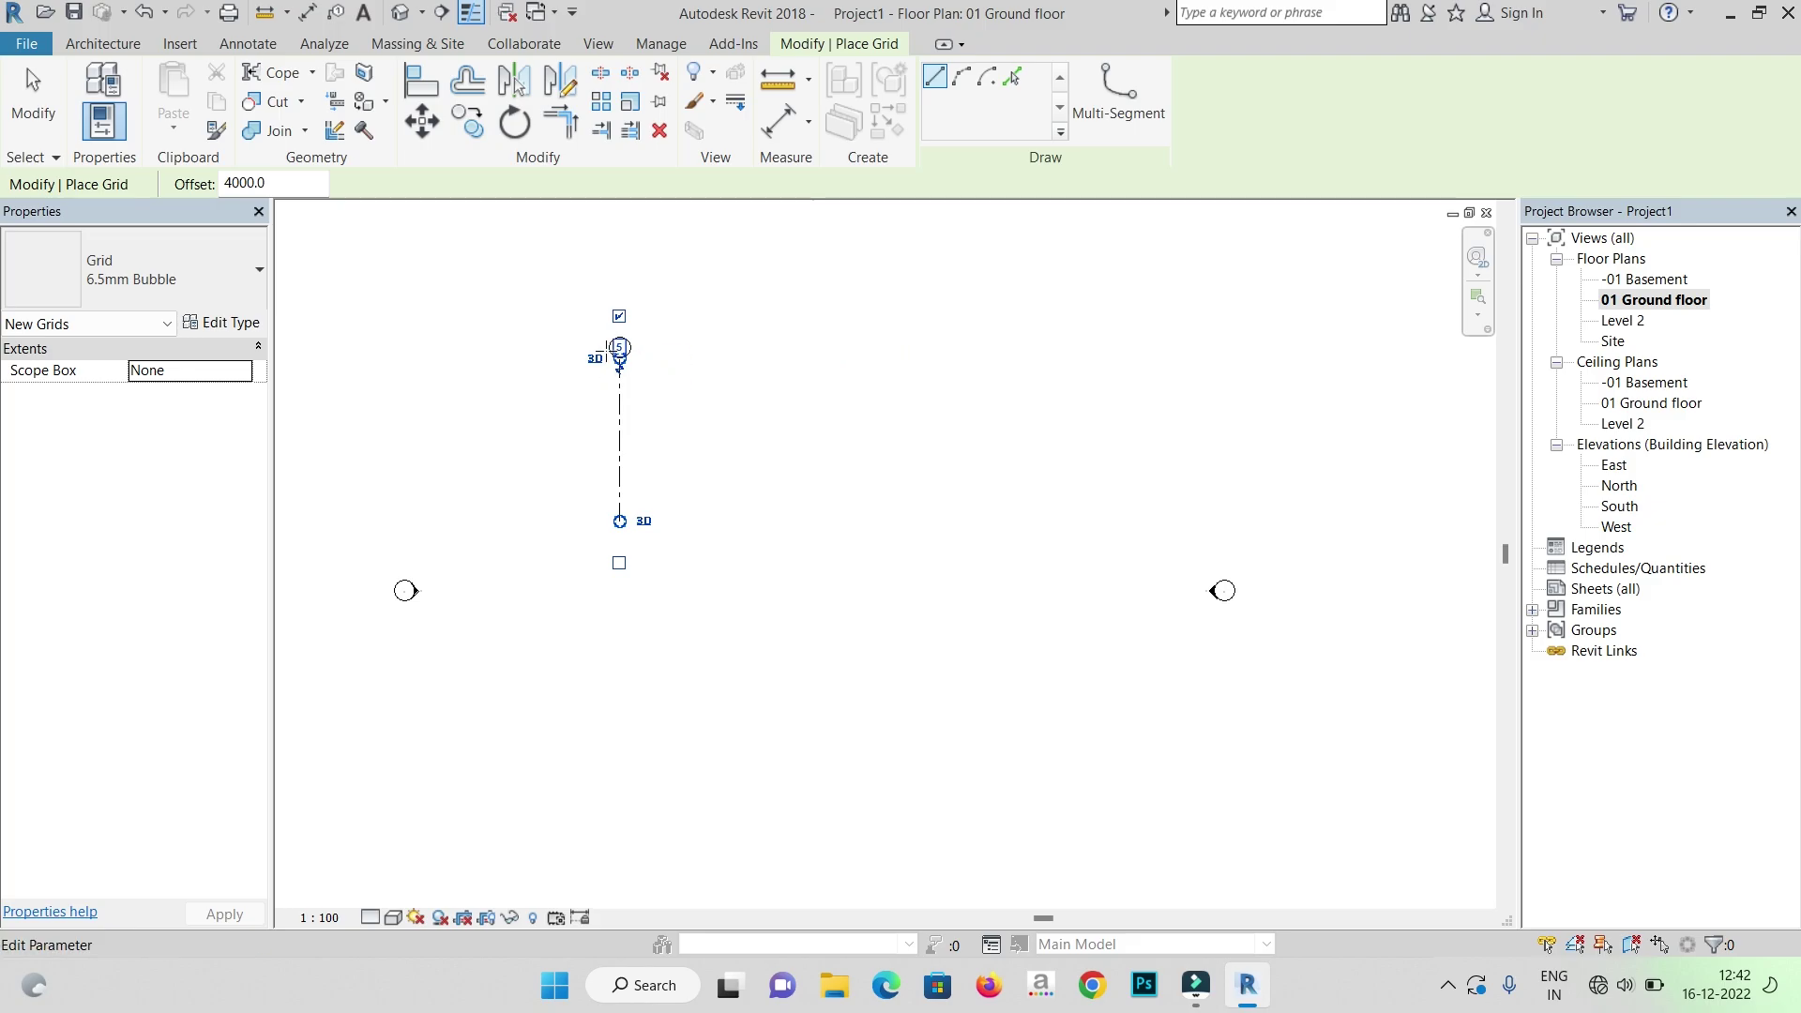
{"action": "scroll", "coordinate": [649, 339], "scroll_direction": "up", "scroll_amount": 6}
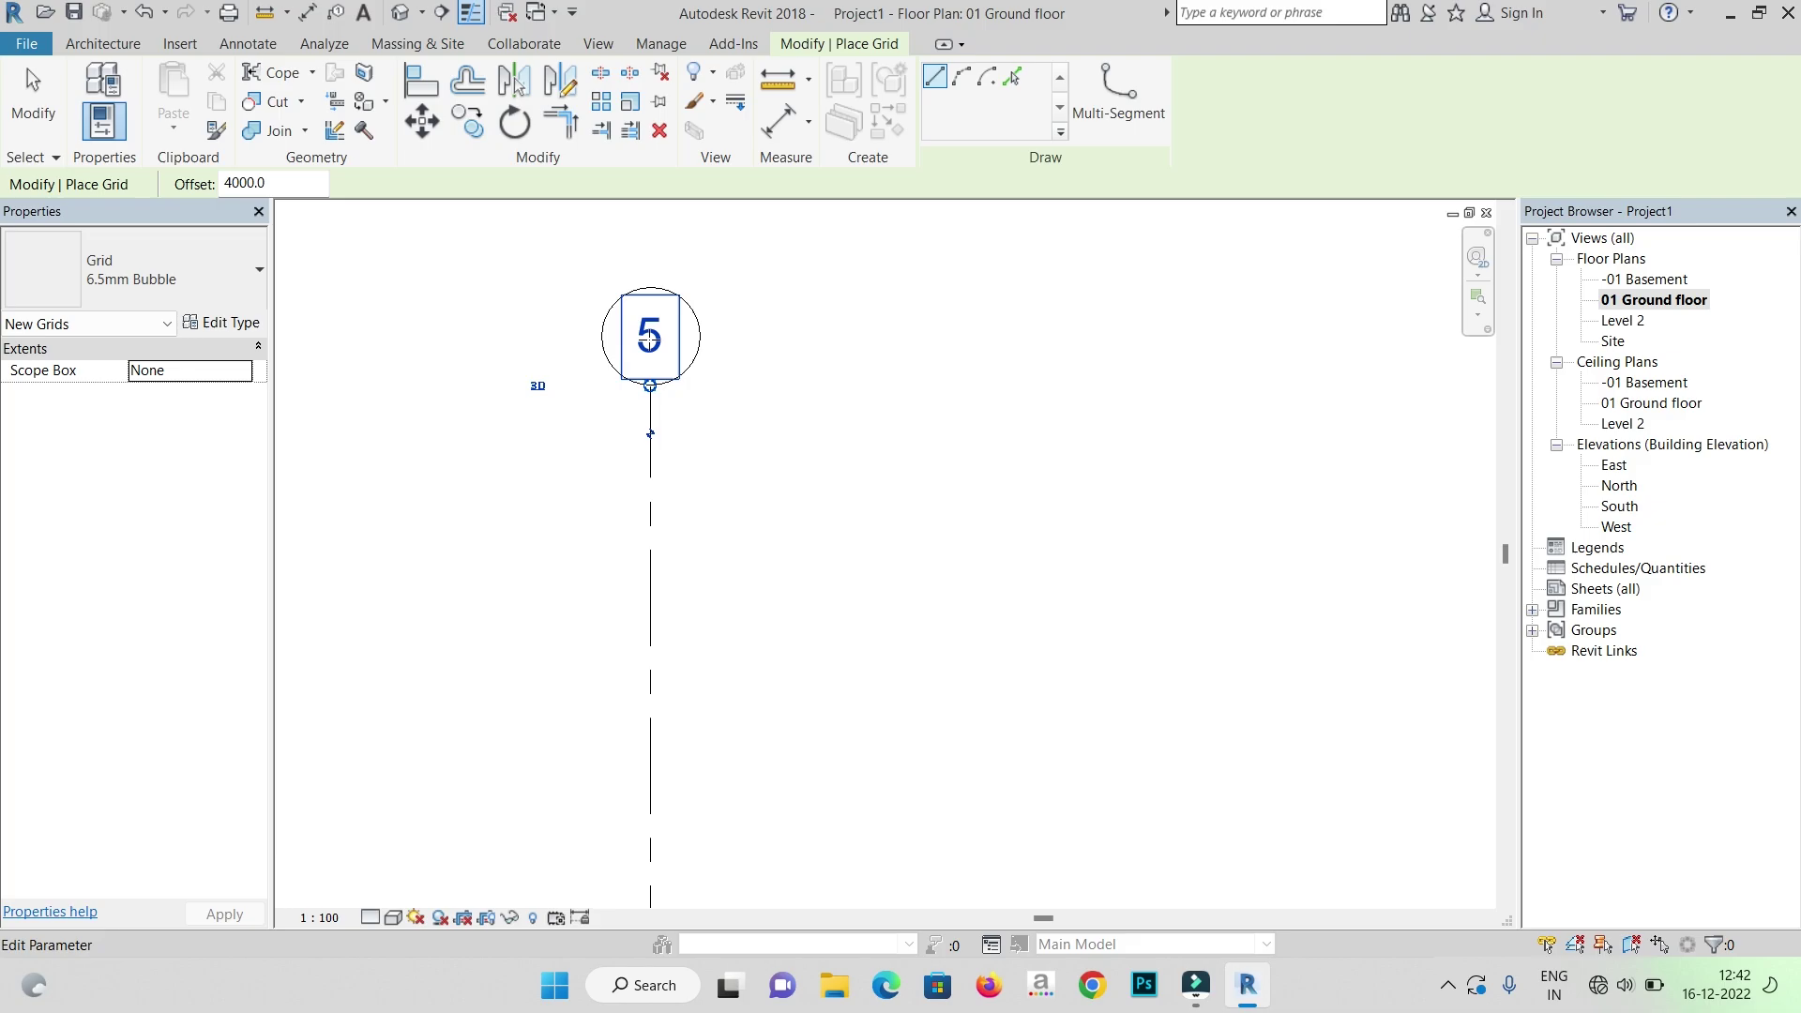
{"action": "left_click", "coordinate": [649, 339]}
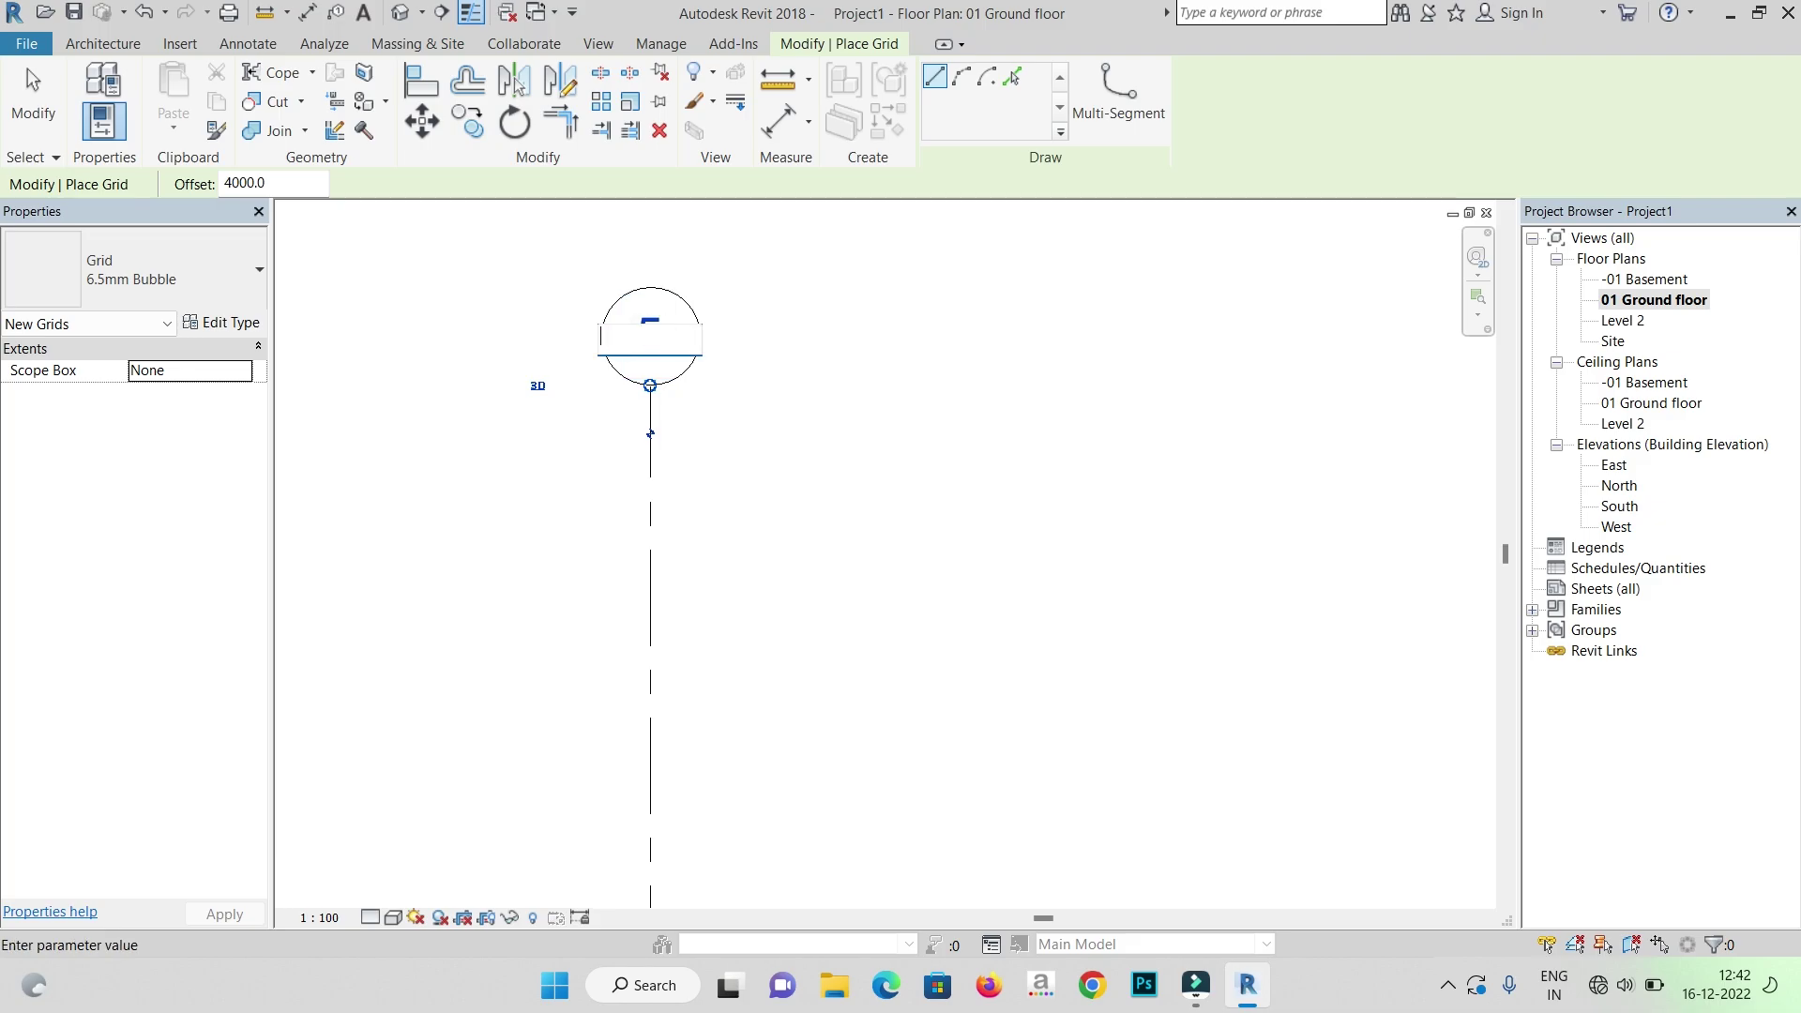
{"action": "key", "text": "Return"}
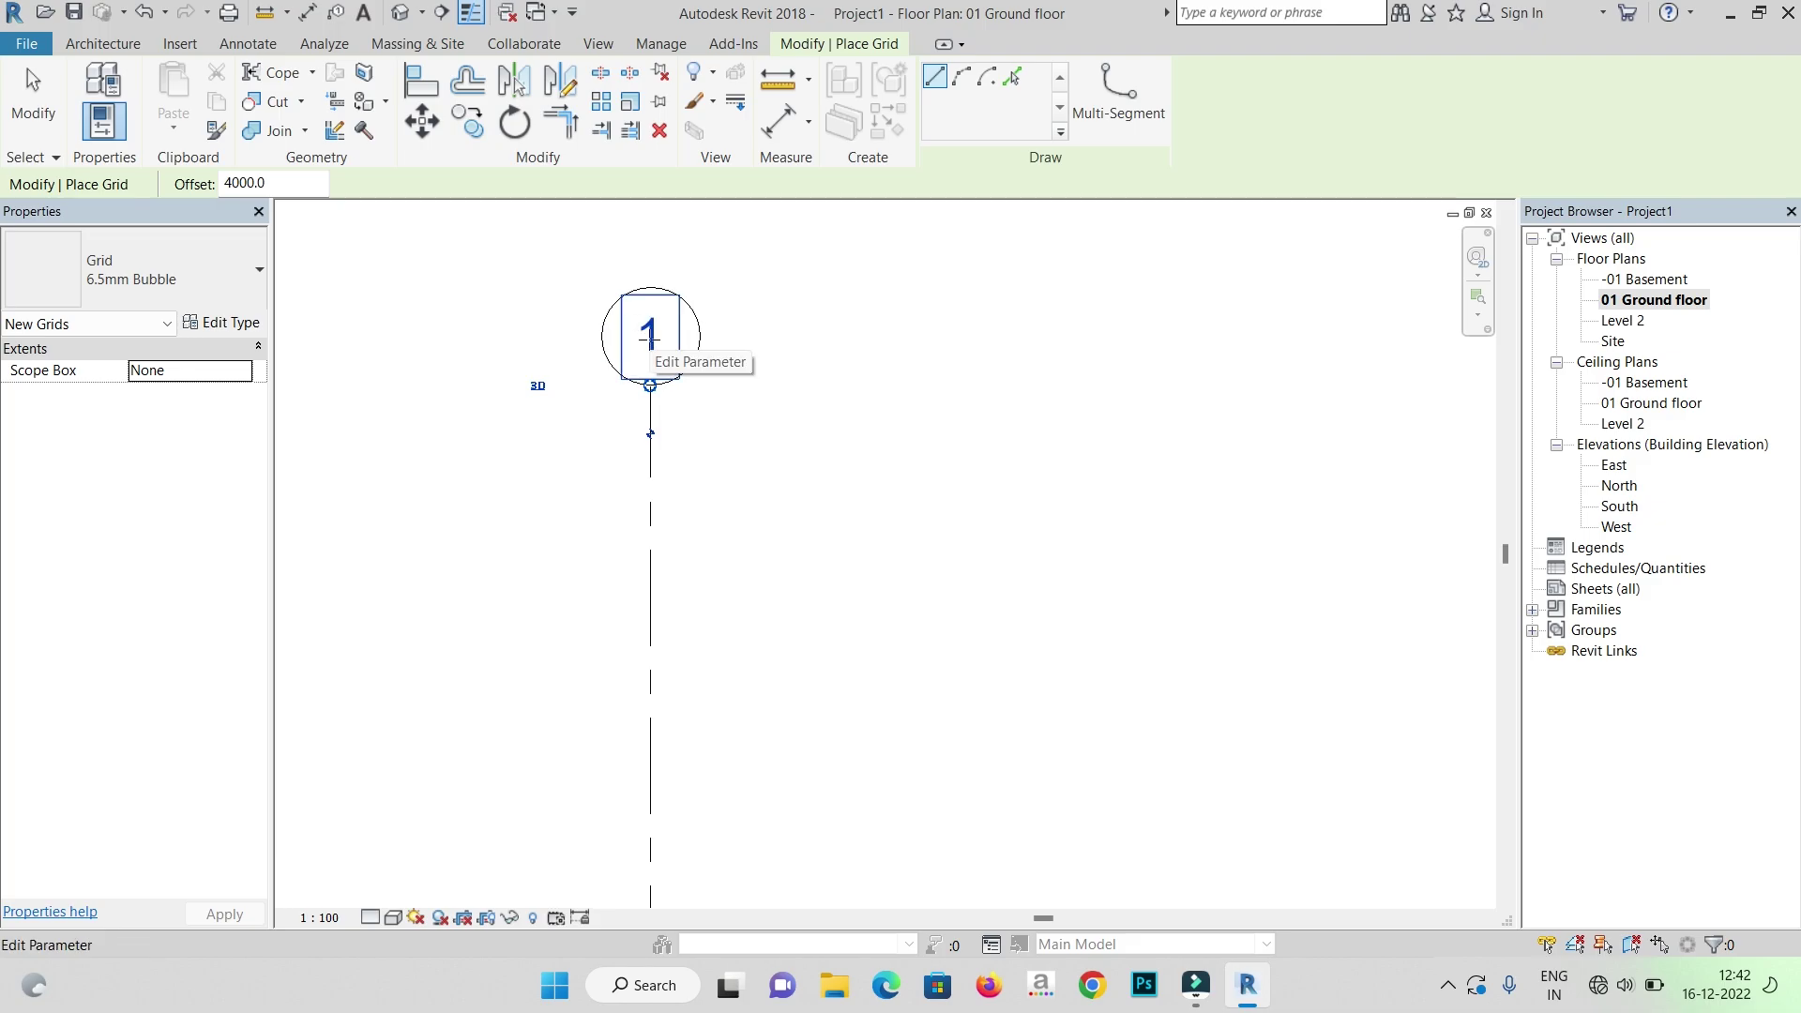
{"action": "scroll", "coordinate": [657, 356], "scroll_direction": "down", "scroll_amount": 2}
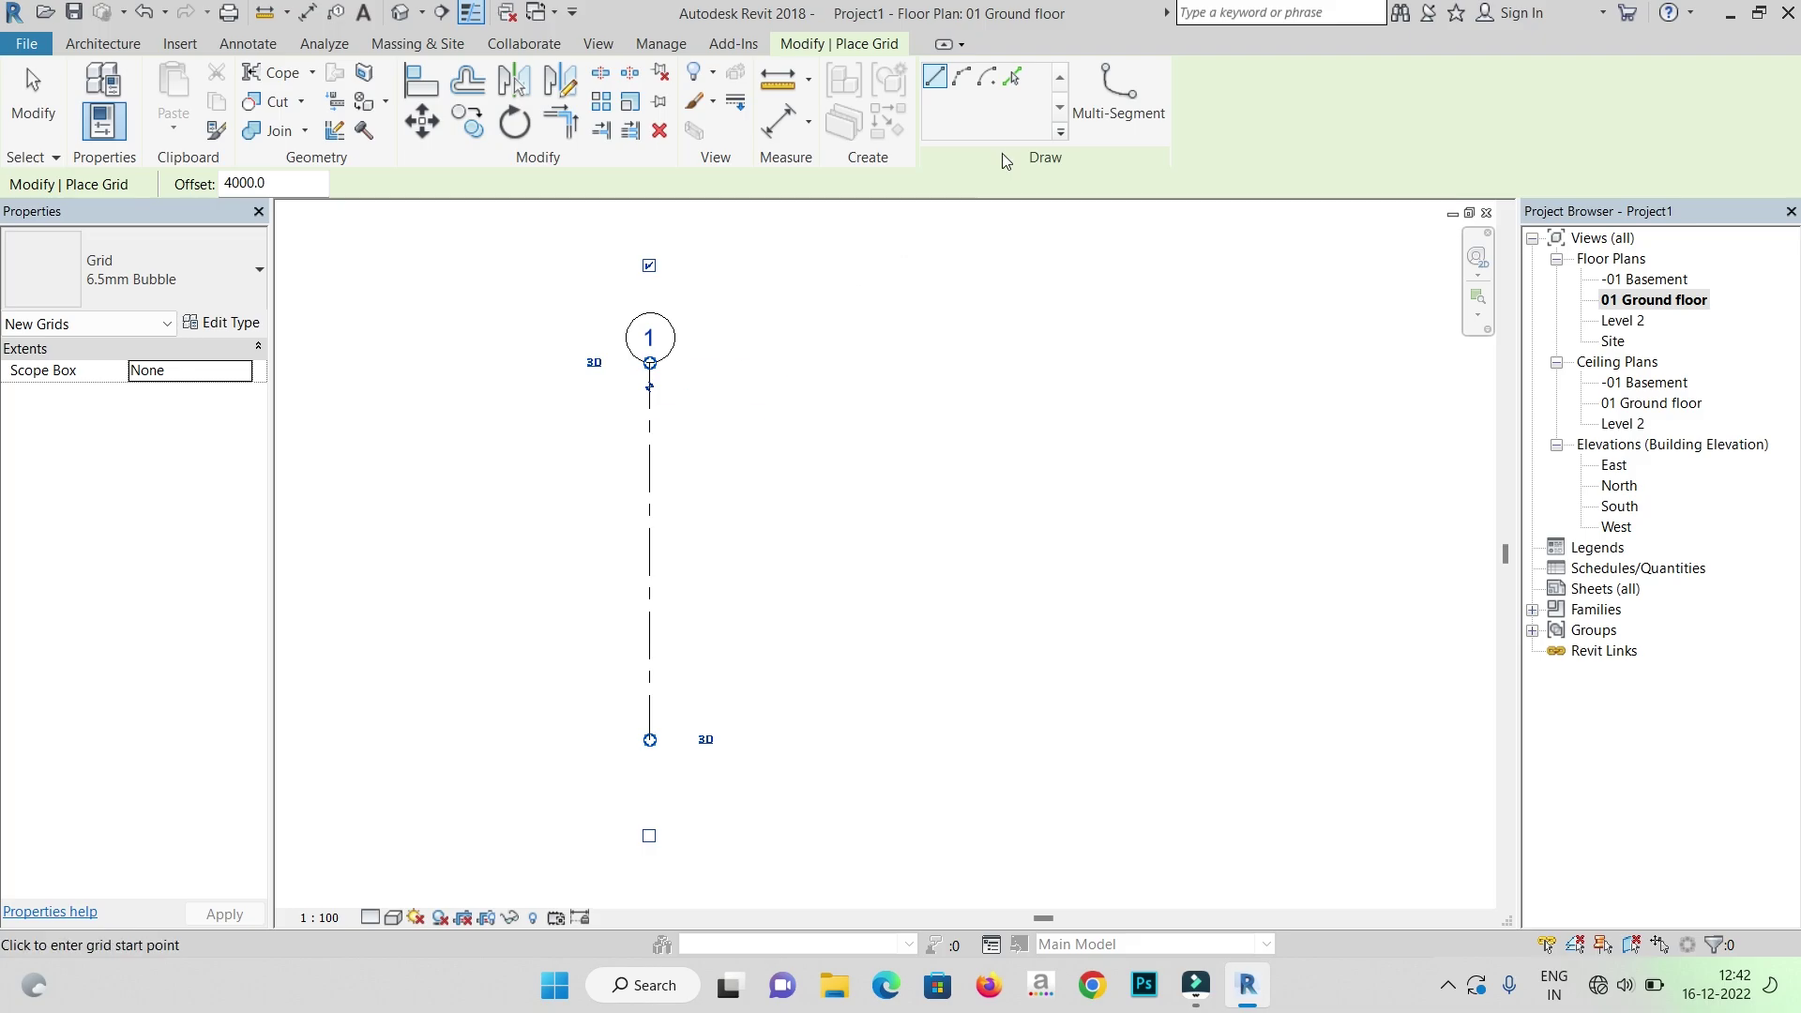
{"action": "left_click", "coordinate": [1012, 76]}
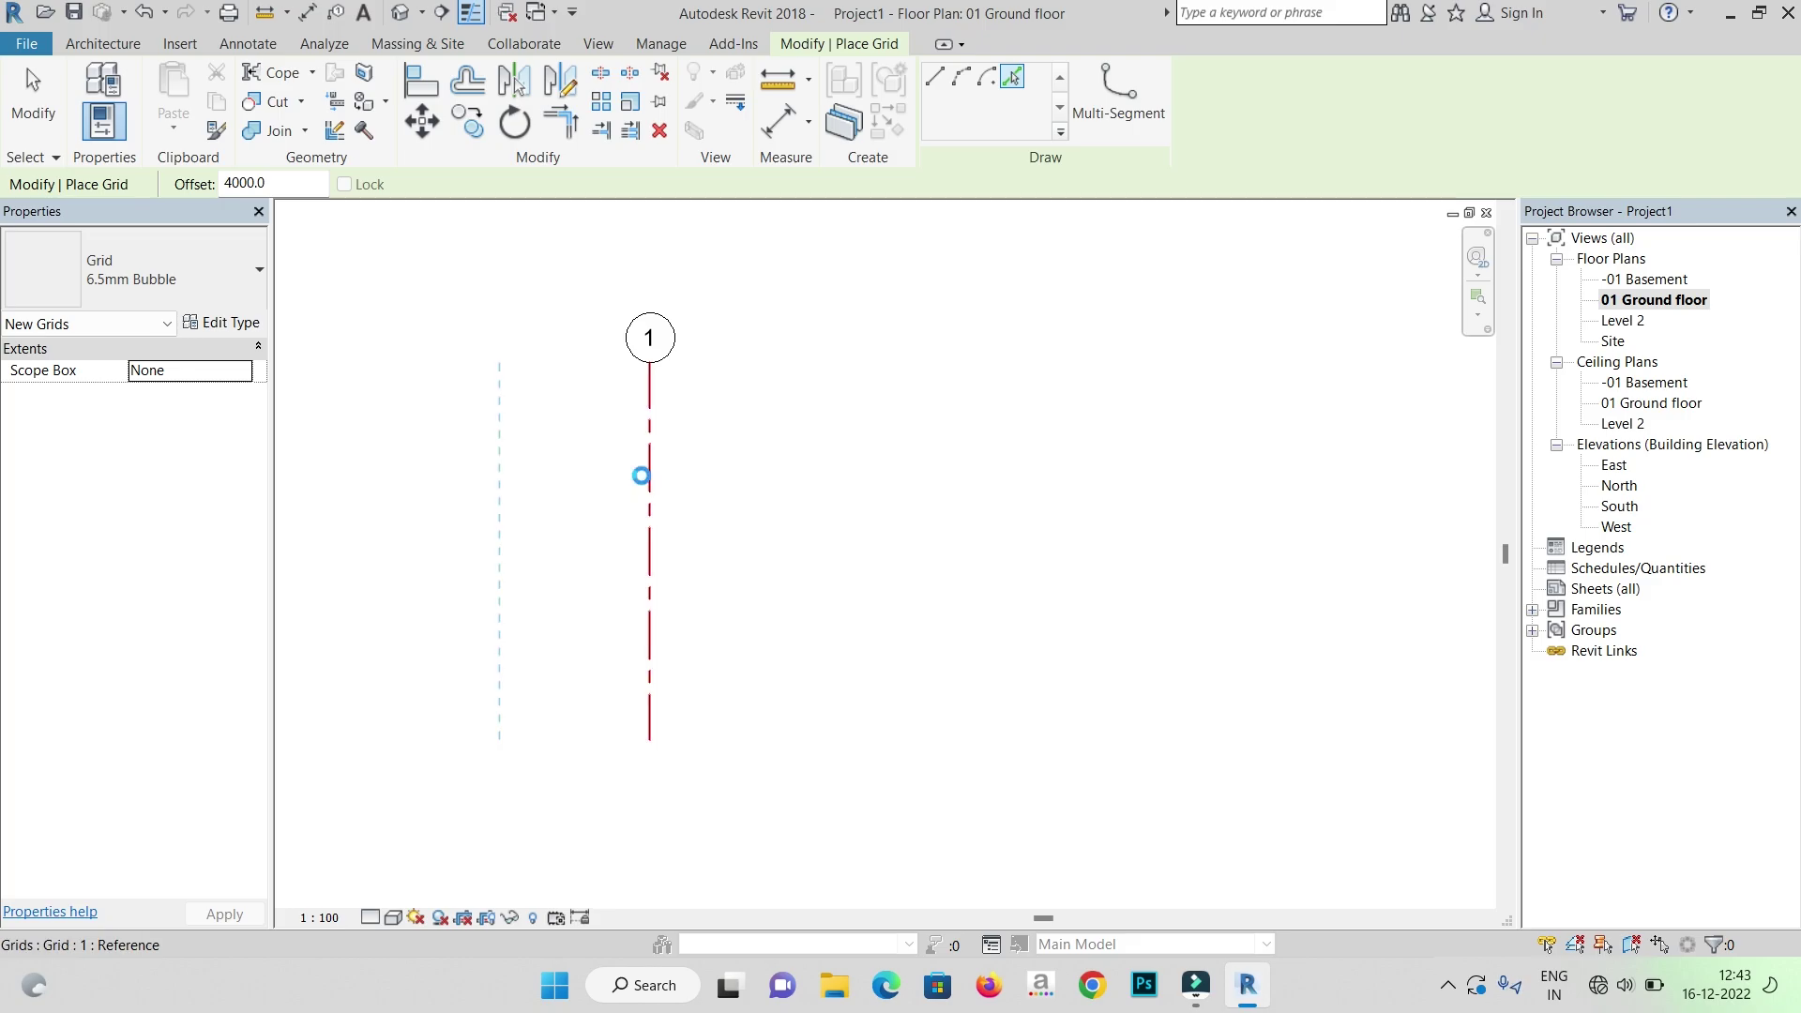
- Try offsetting three vertical grids to the left of grid 1 at 4000 mm spacing, and undo all three
{"action": "left_click", "coordinate": [645, 482]}
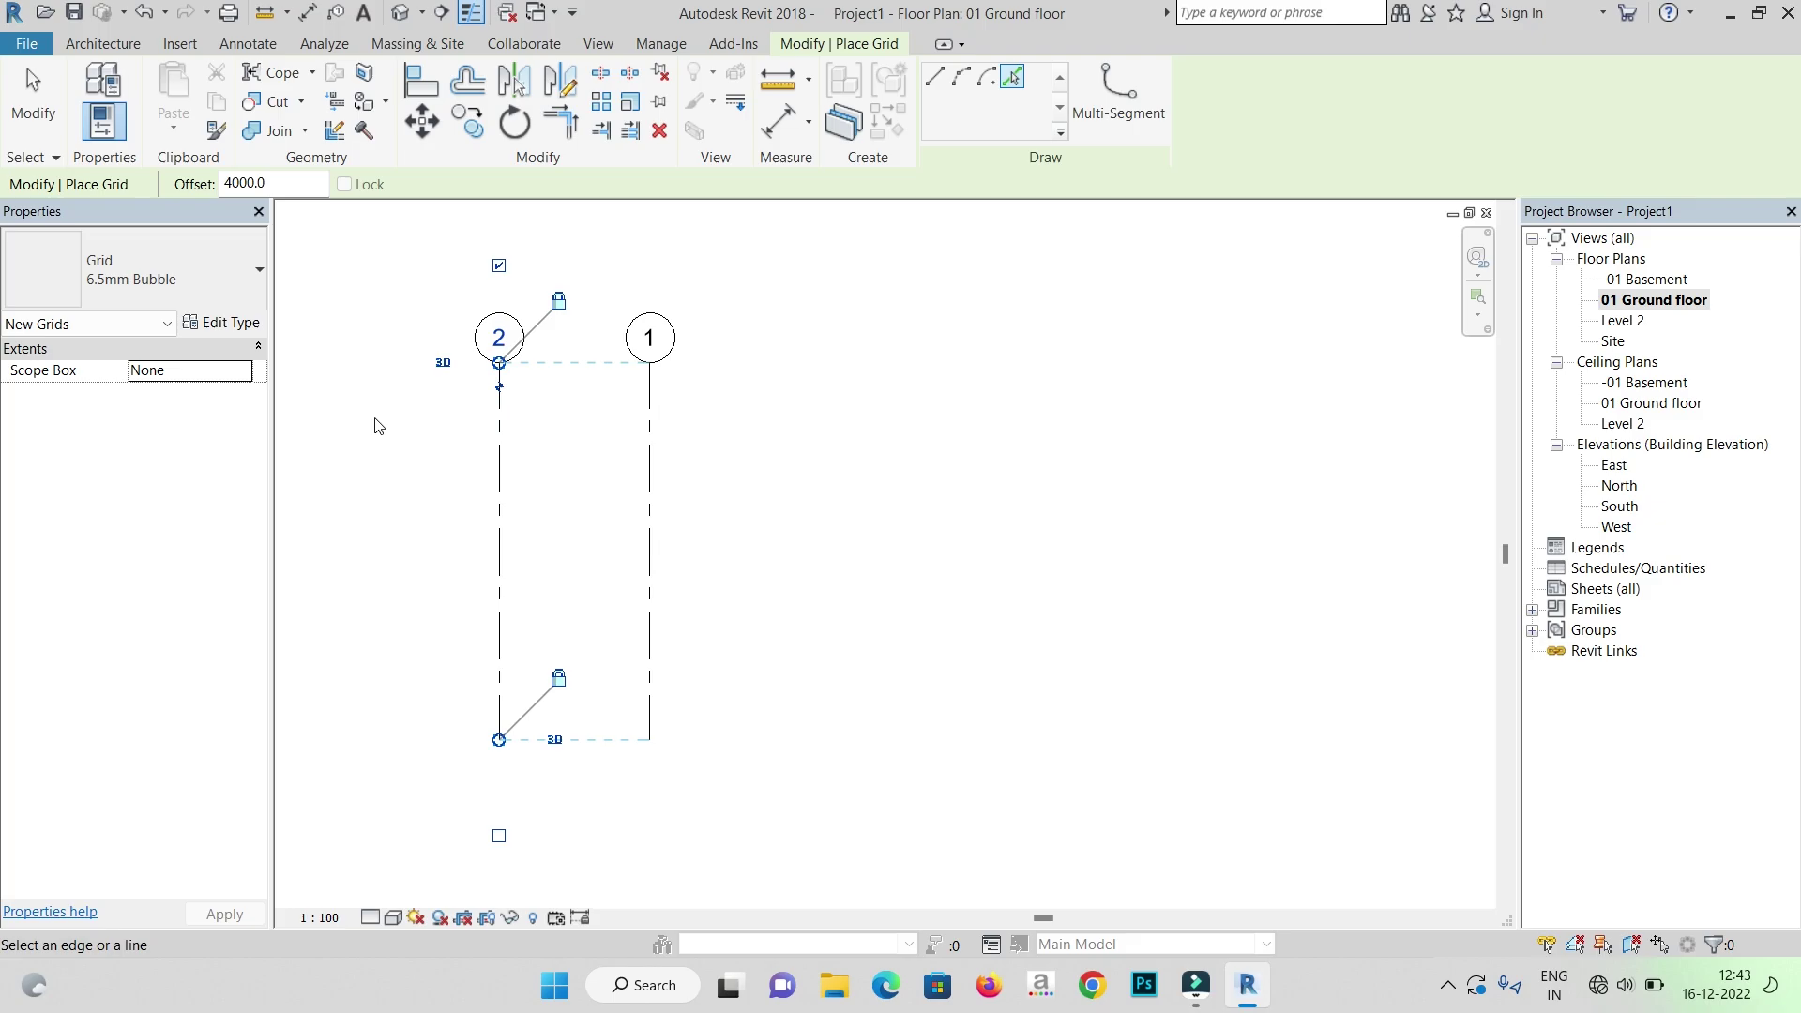
{"action": "scroll", "coordinate": [704, 424], "scroll_direction": "down", "scroll_amount": 2}
{"action": "left_click", "coordinate": [579, 436]}
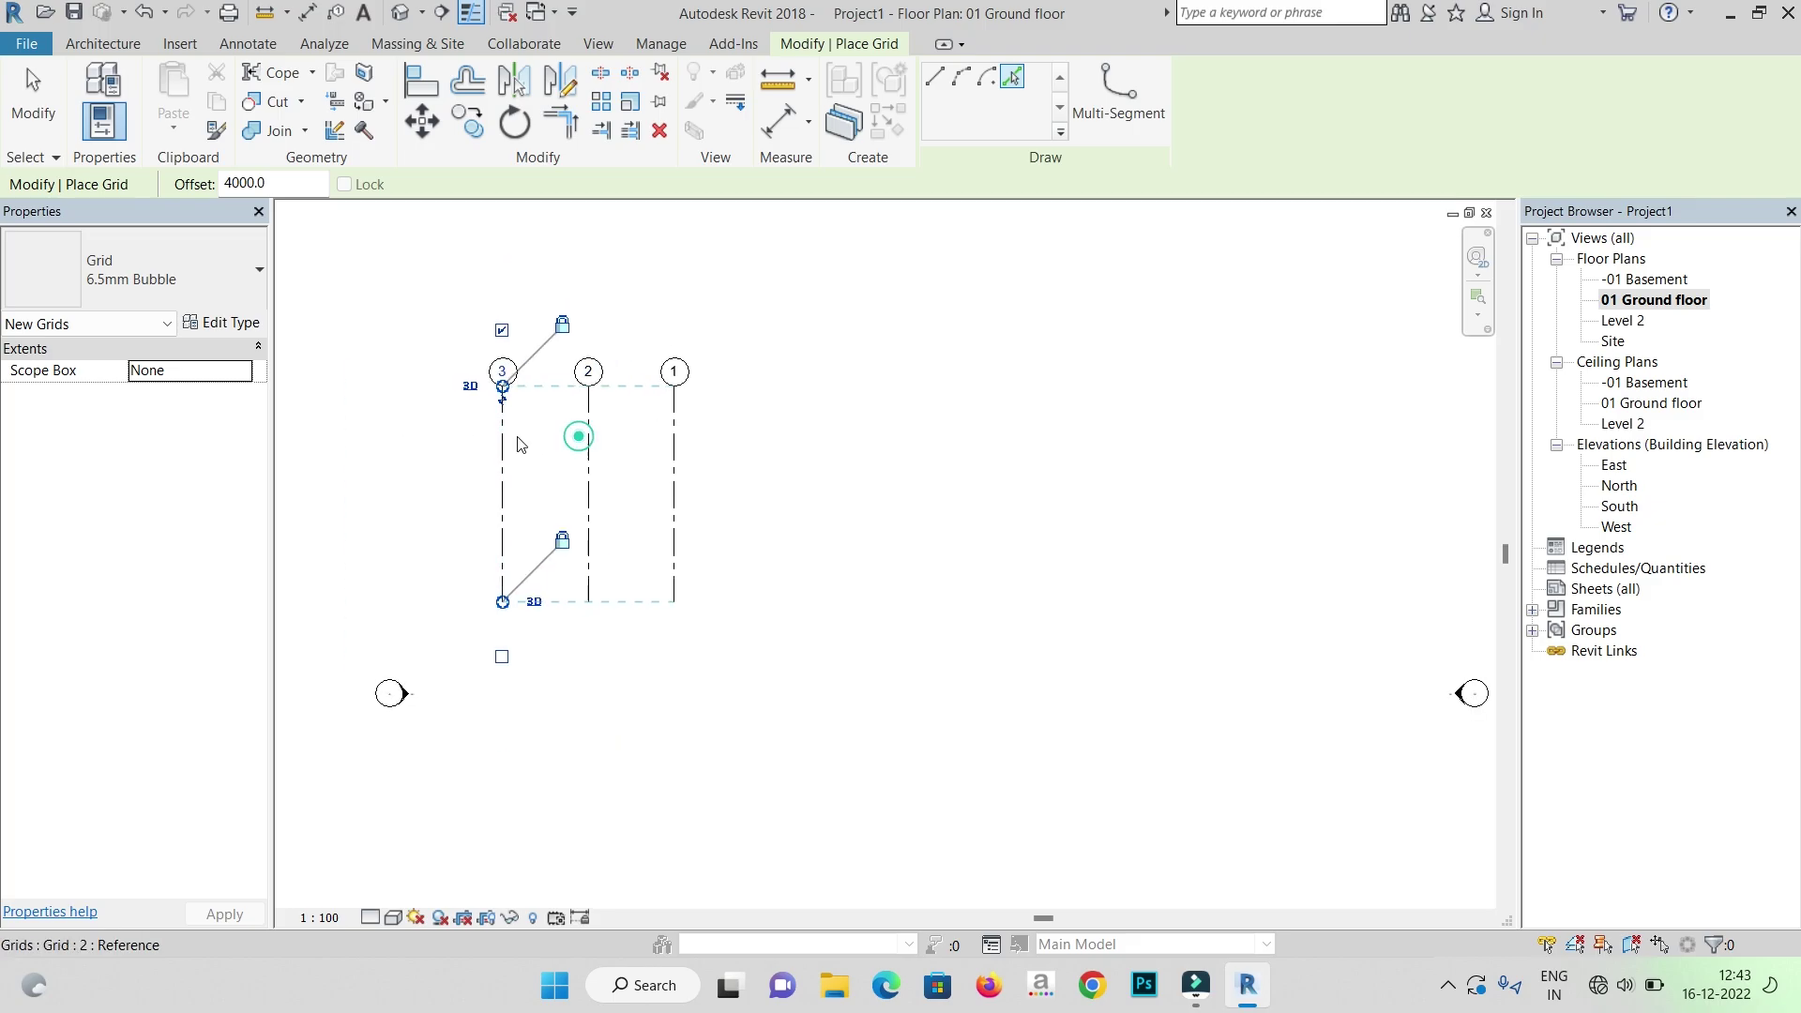
{"action": "left_click", "coordinate": [501, 444]}
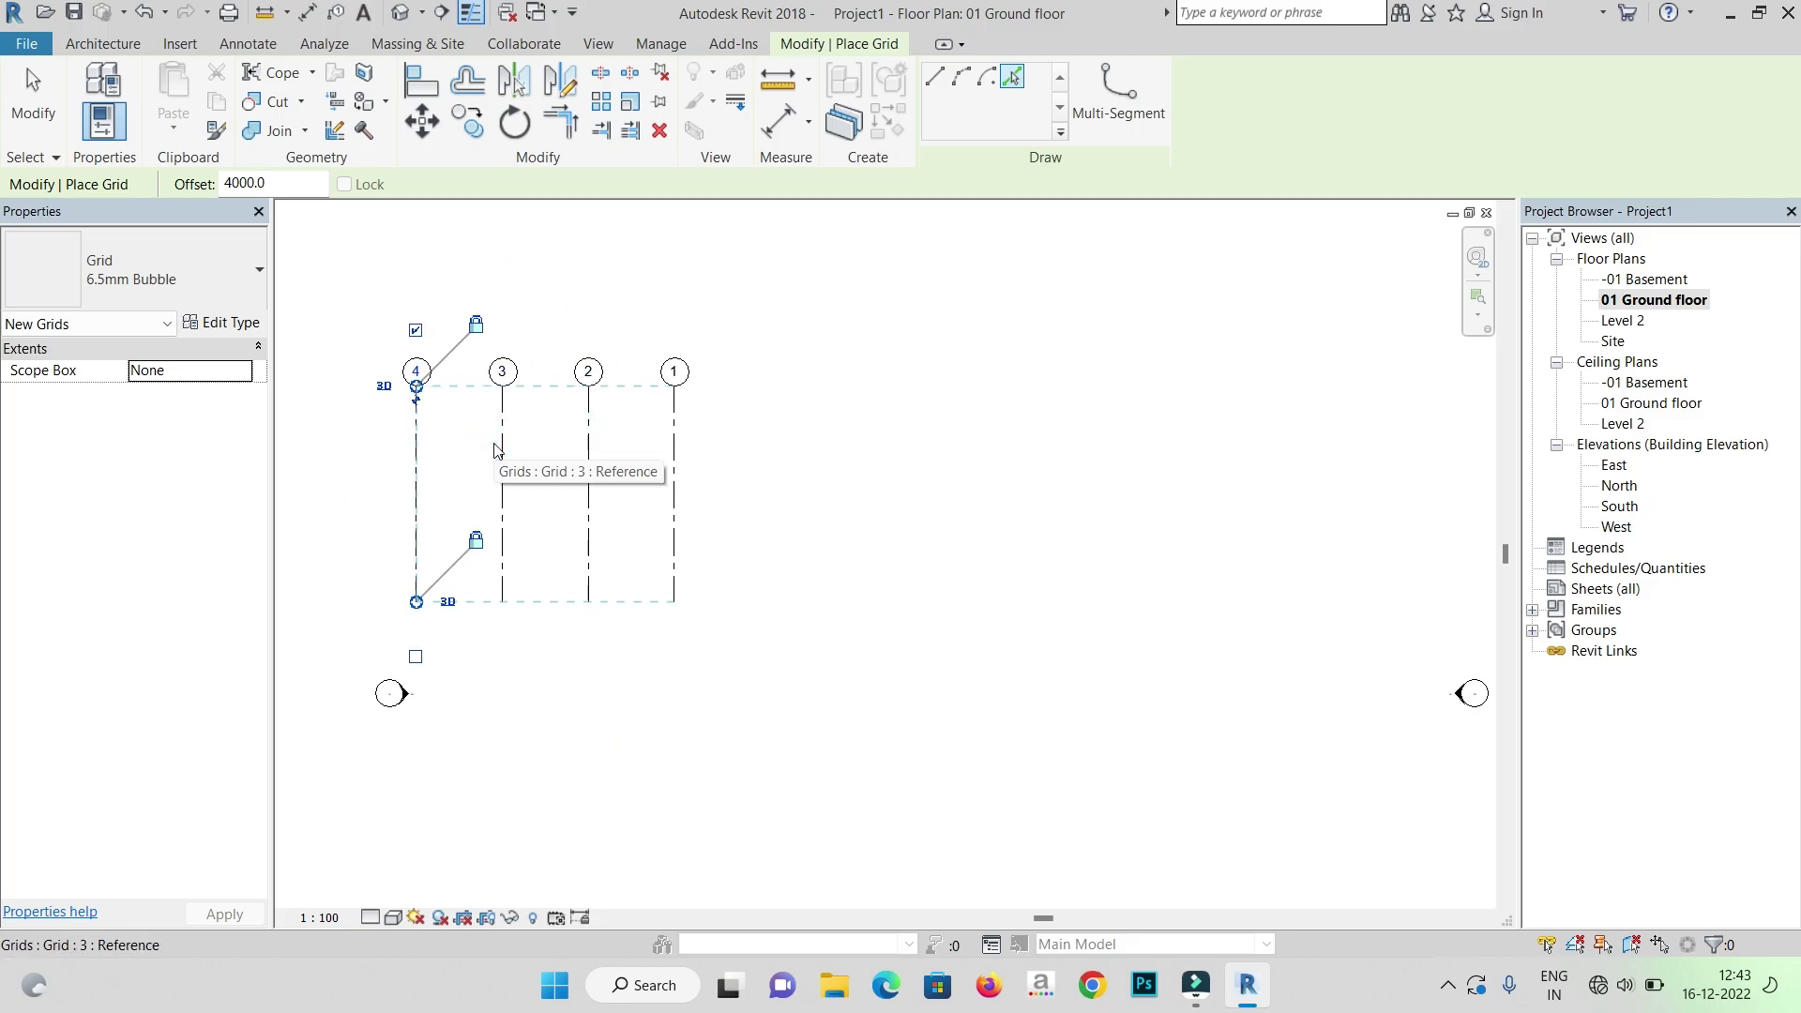
{"action": "key", "text": "ctrl+z"}
{"action": "key", "text": "ctrl+z"}
{"action": "key", "text": "ctrl+z"}
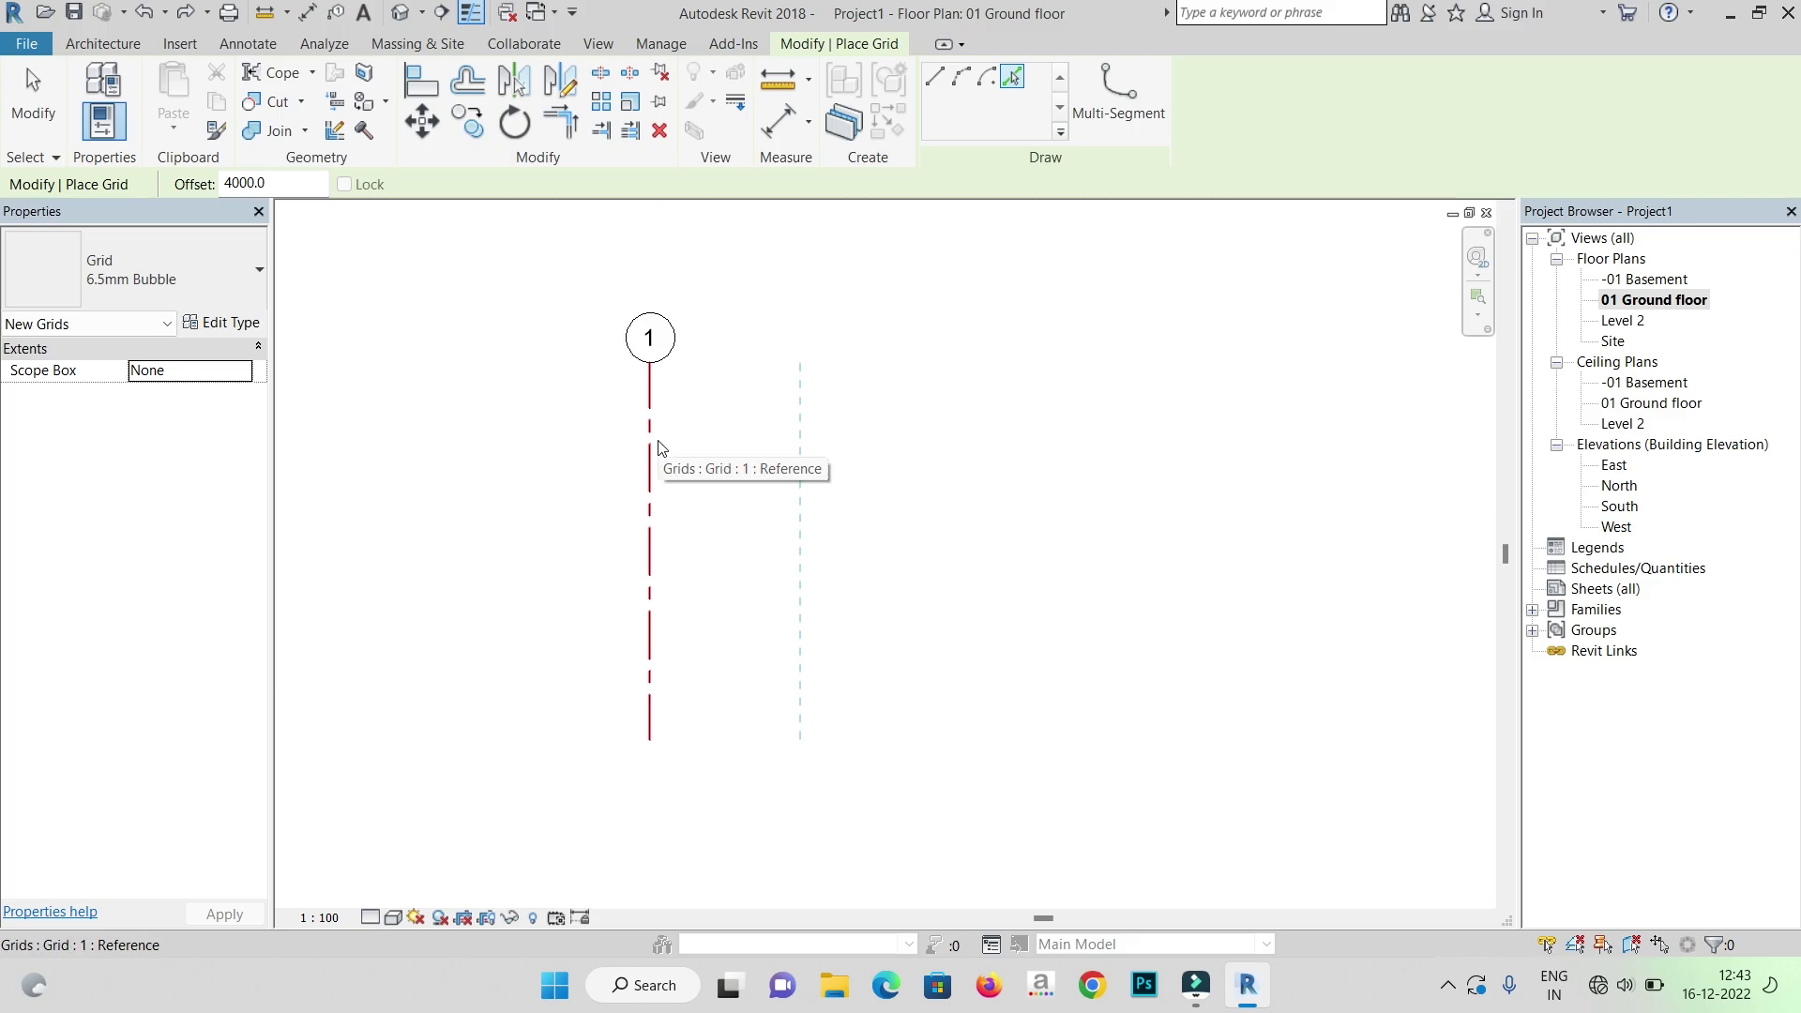
- Offset three more vertical grids to the right of grid 1 at 4000 mm spacing, and exit grid placement
{"action": "left_click", "coordinate": [658, 440]}
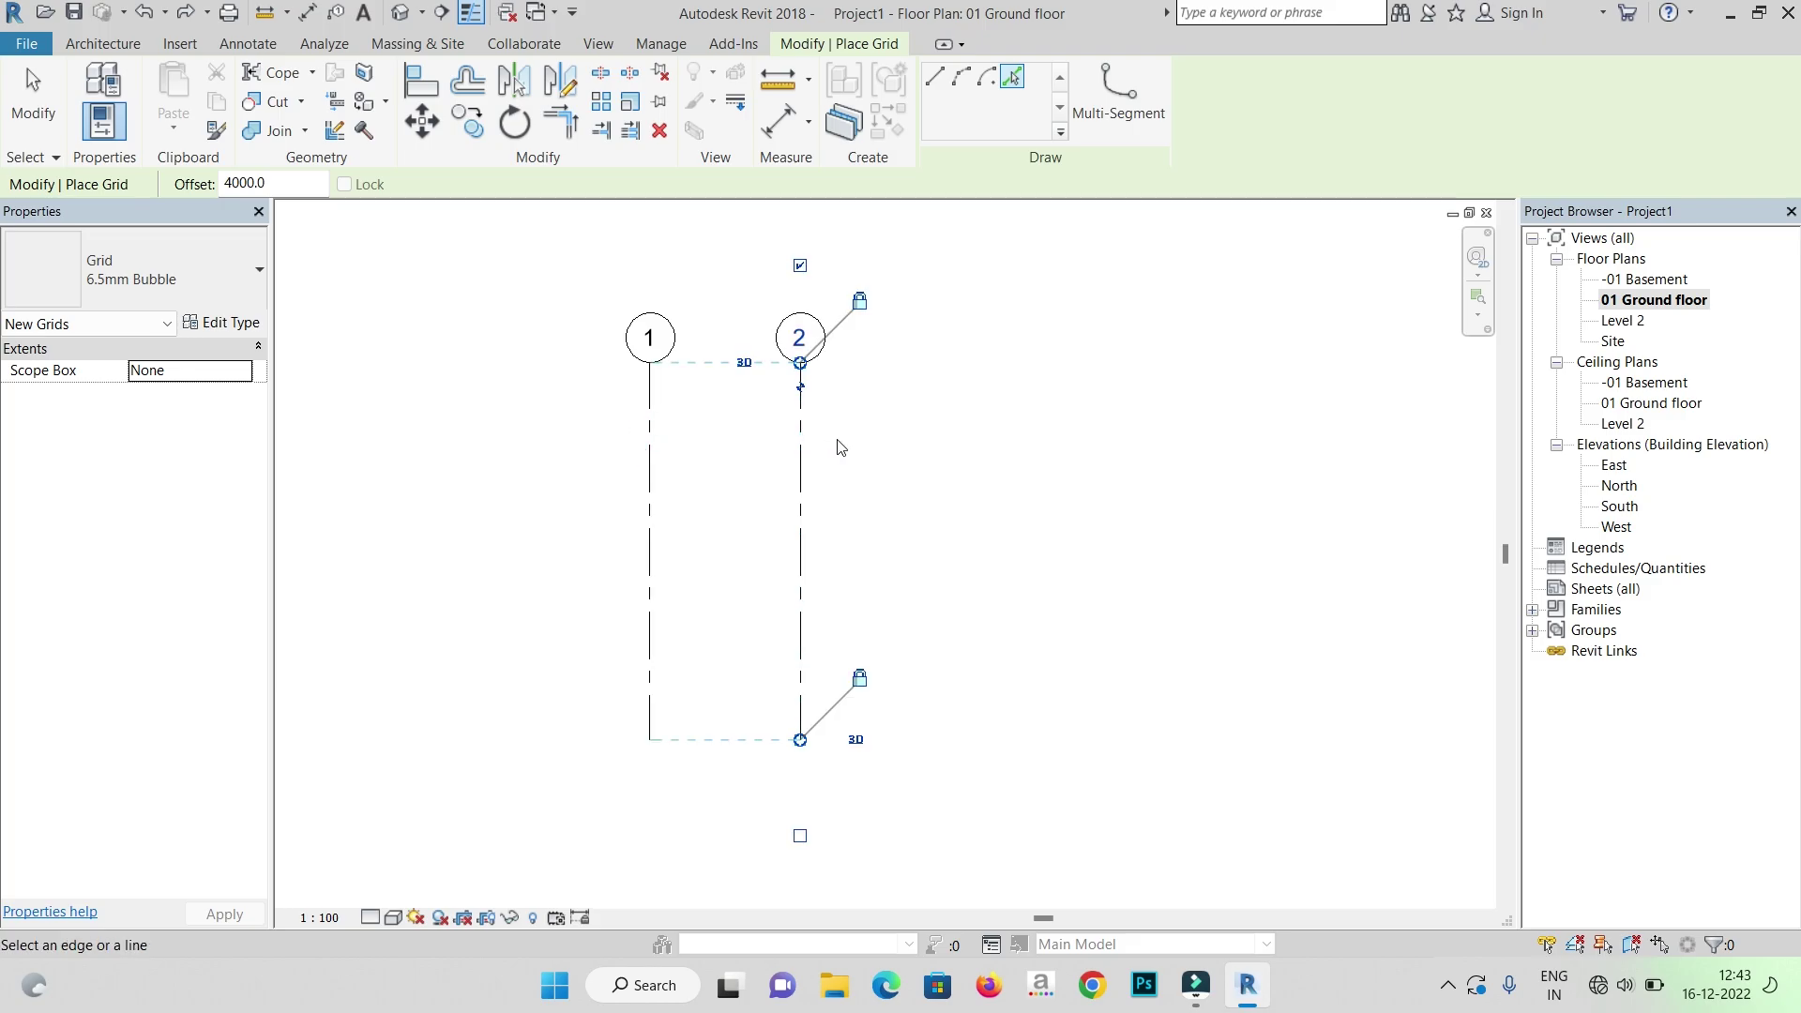
{"action": "left_click", "coordinate": [800, 452]}
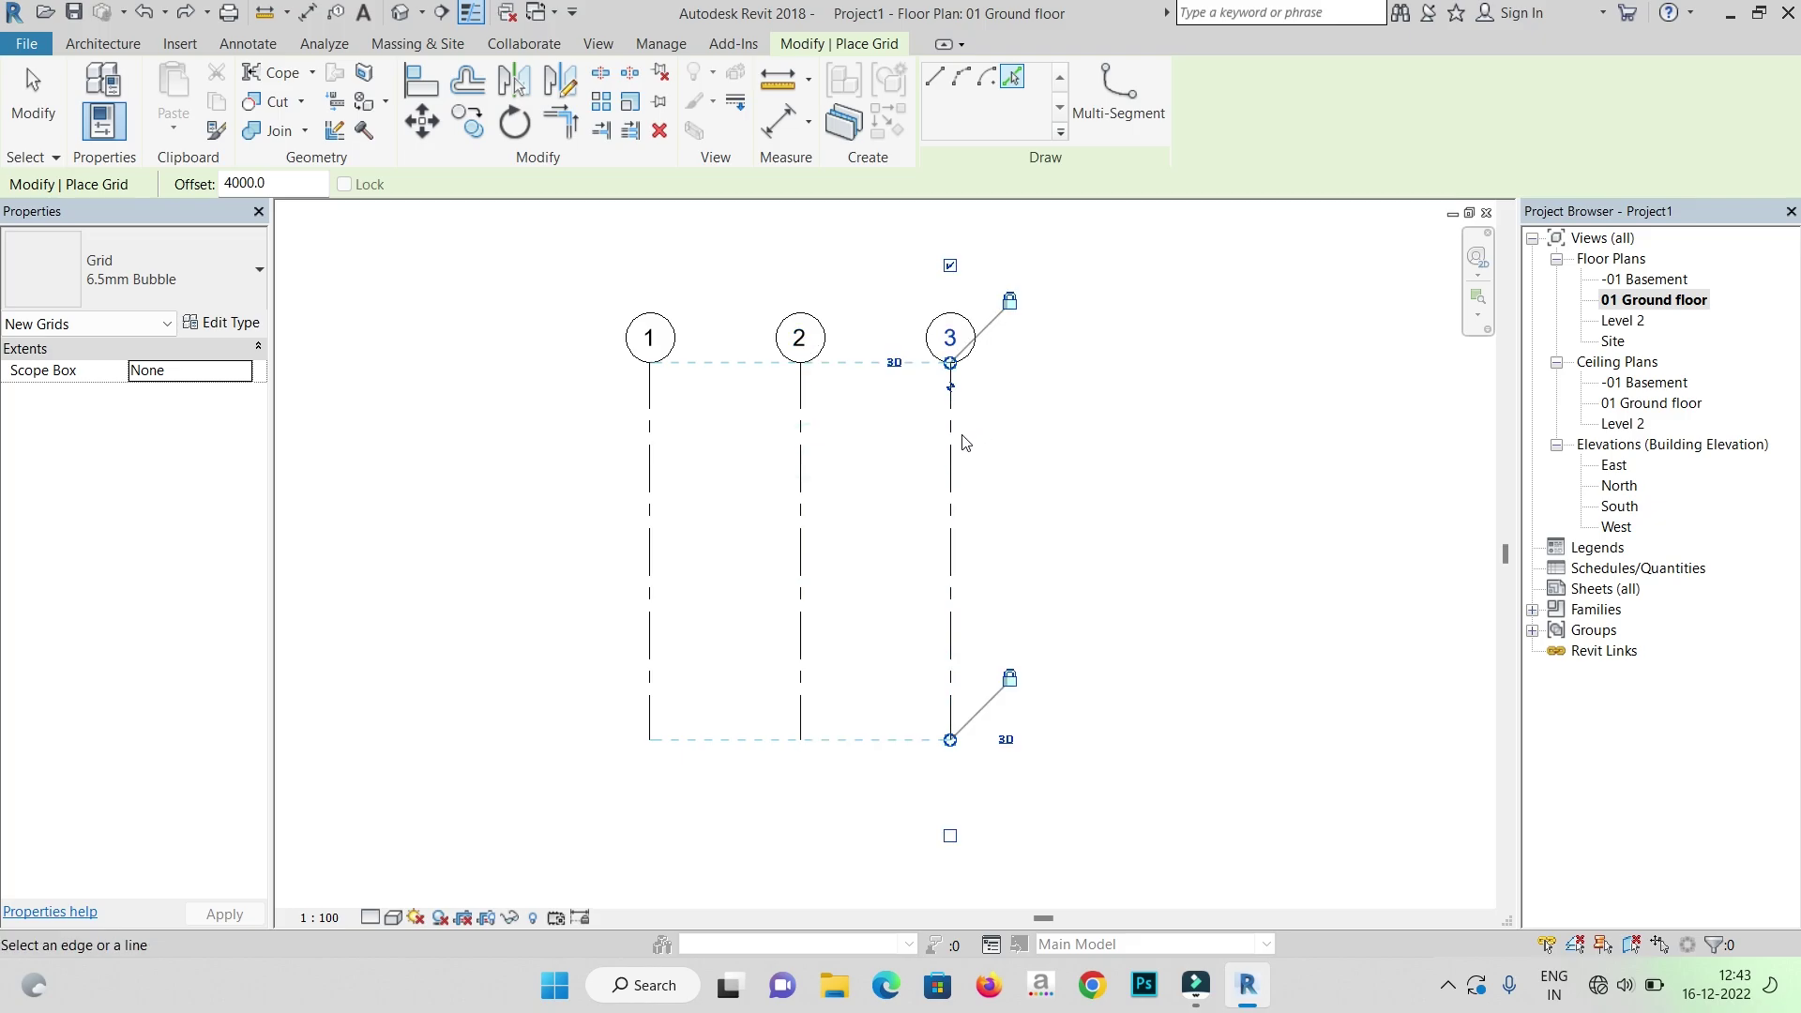
{"action": "left_click", "coordinate": [953, 437]}
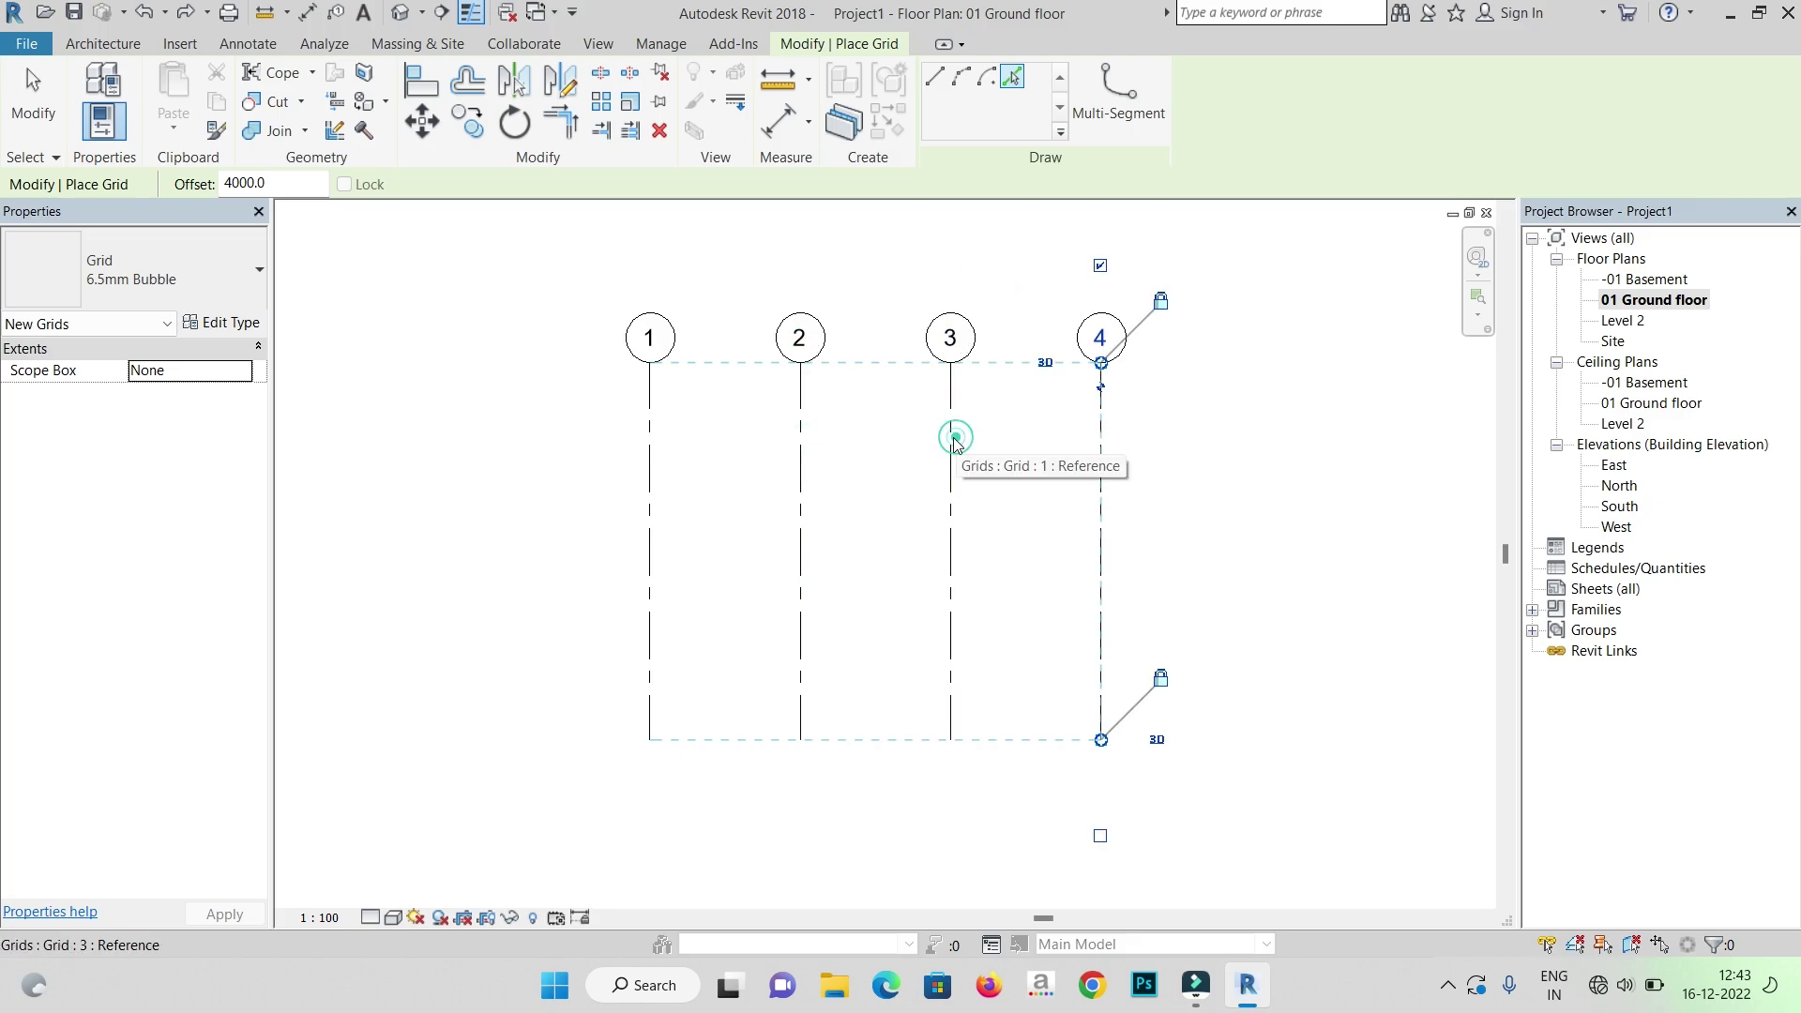
{"action": "right_click", "coordinate": [1187, 393]}
{"action": "left_click", "coordinate": [1210, 401]}
{"action": "right_click", "coordinate": [1216, 386]}
{"action": "left_click", "coordinate": [1232, 404]}
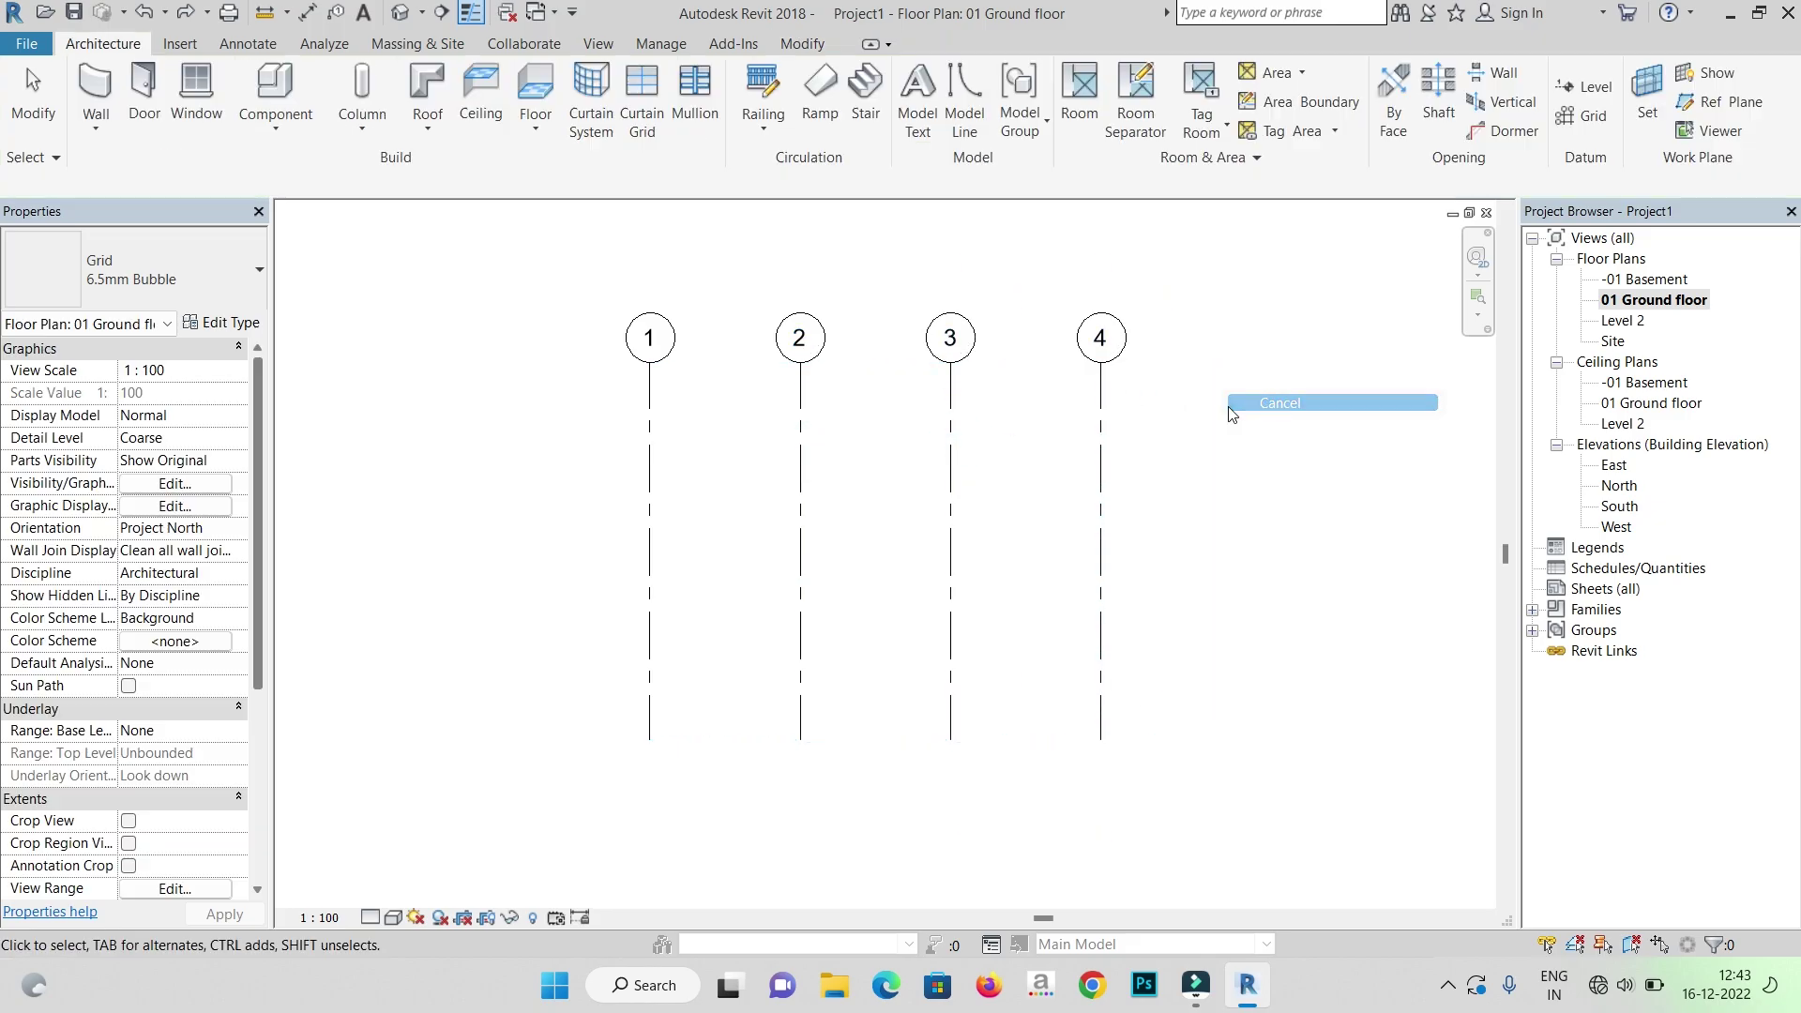
- Check the spacing of vertical grids 2 and 4 against their neighbours, leaving nothing selected
{"action": "left_click", "coordinate": [800, 482]}
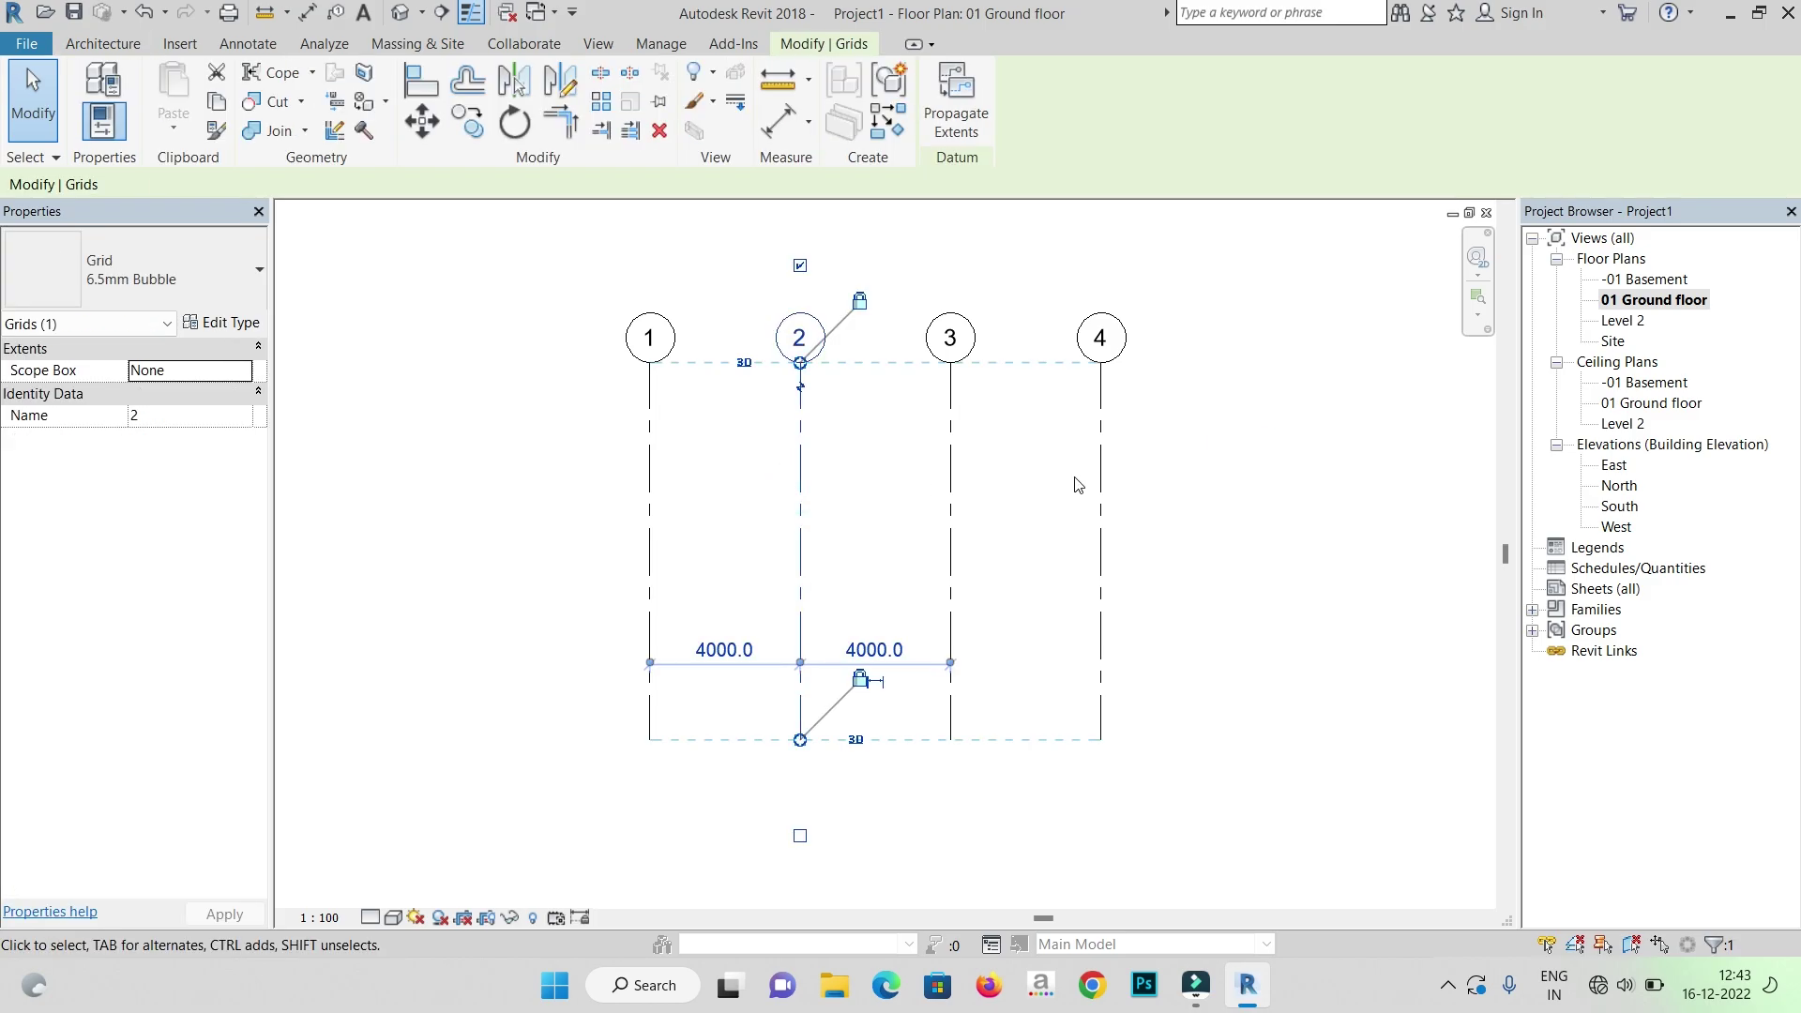
{"action": "left_click", "coordinate": [1099, 484]}
{"action": "scroll", "coordinate": [821, 412], "scroll_direction": "down", "scroll_amount": 2}
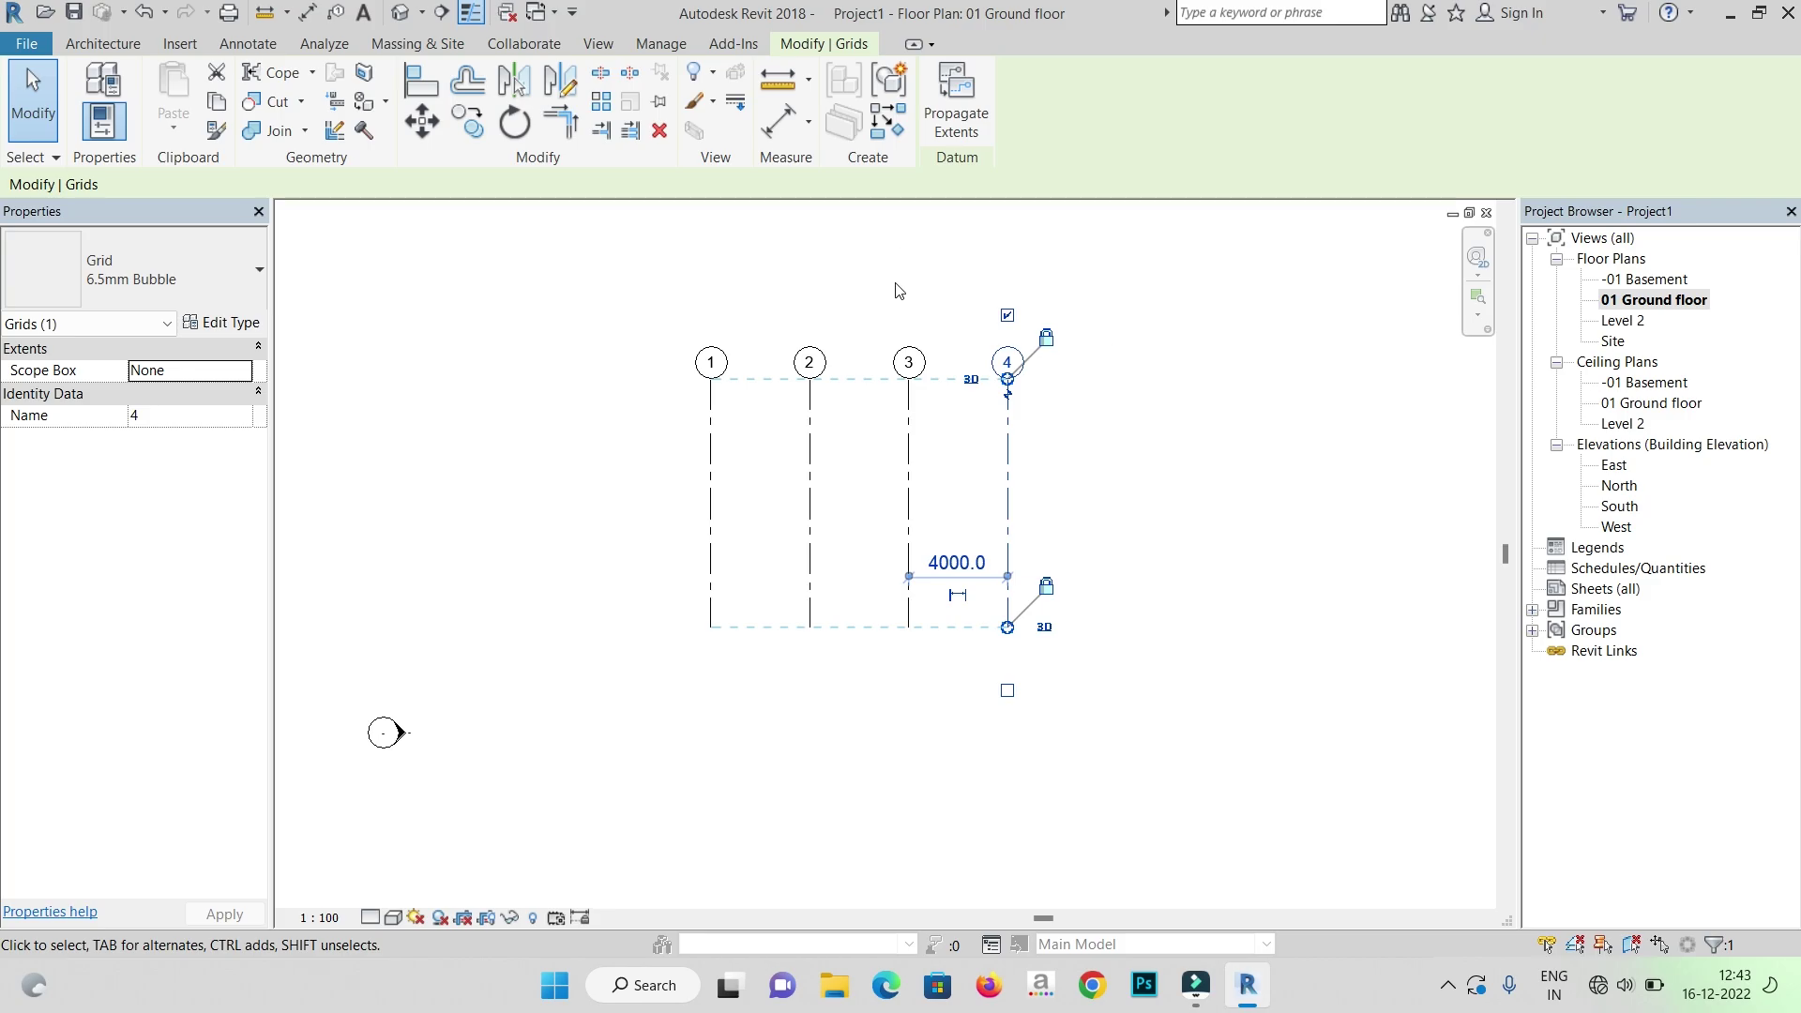
{"action": "key", "text": "Escape"}
{"action": "left_click", "coordinate": [1243, 269]}
- Draw a horizontal grid line across vertical grids 1 to 4, a little below their bubbles, and name it A
{"action": "left_click", "coordinate": [1595, 119]}
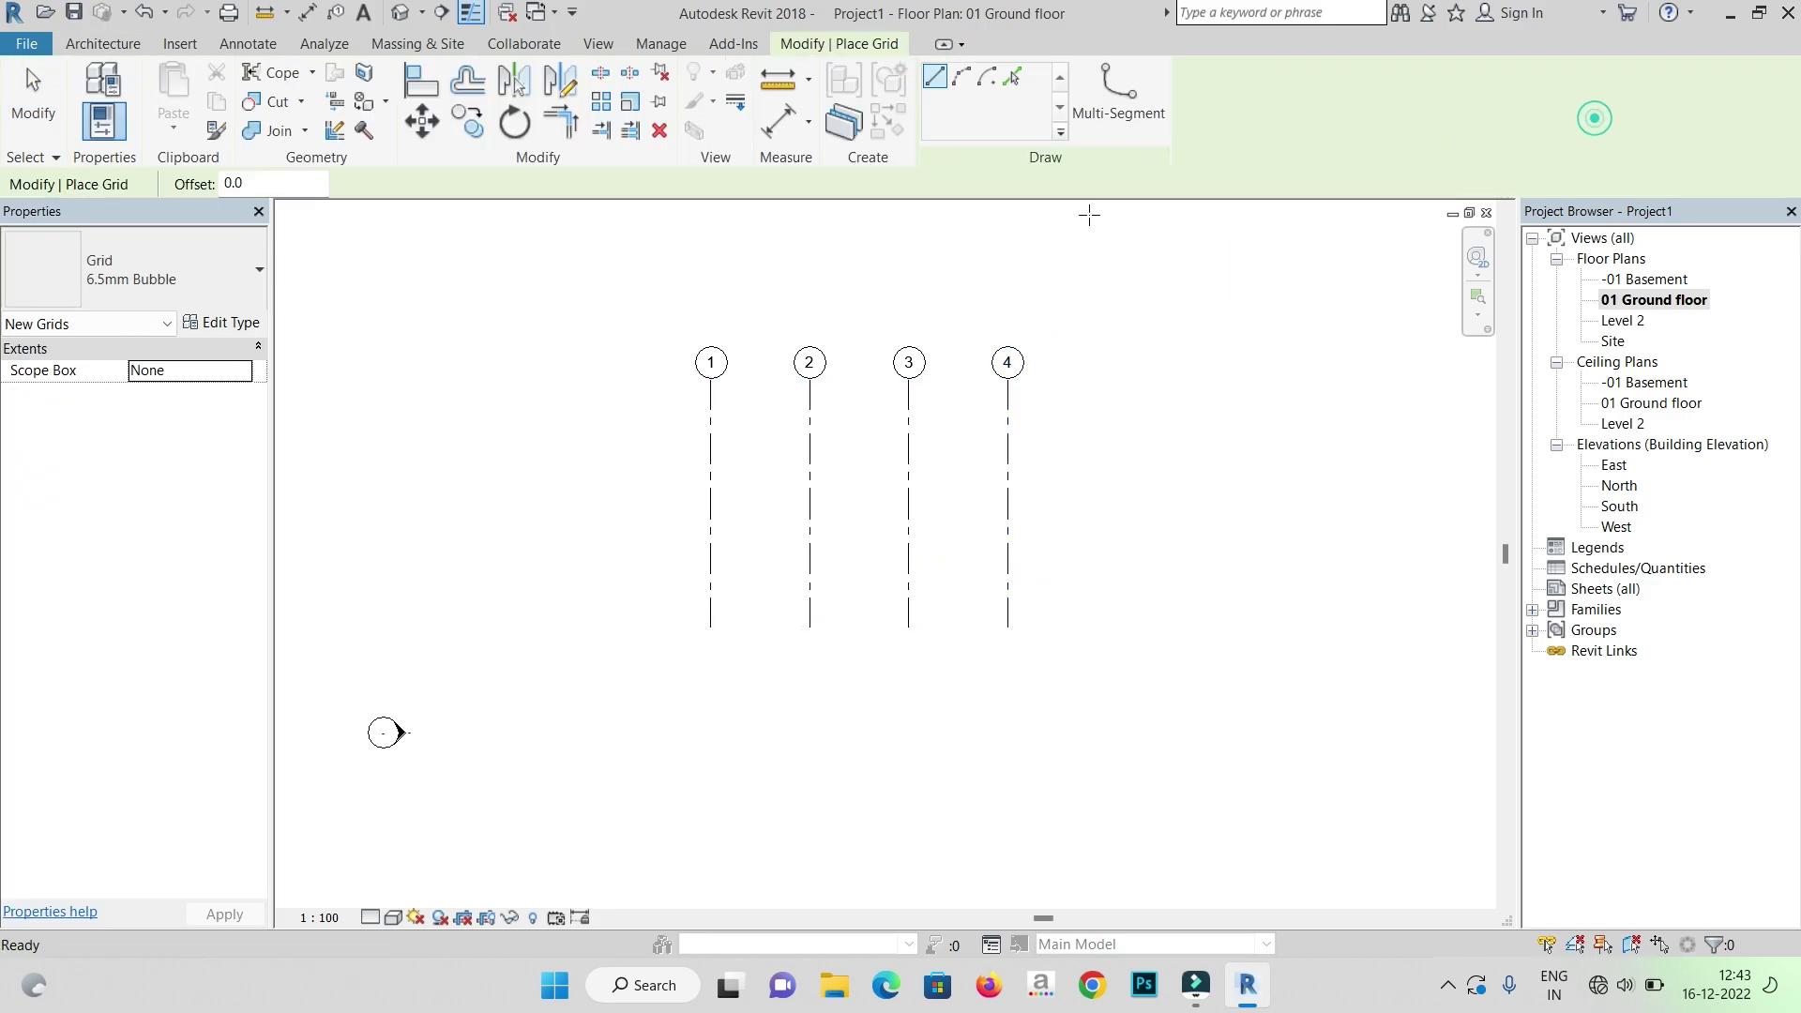
{"action": "left_click", "coordinate": [638, 452]}
{"action": "left_click", "coordinate": [1100, 452]}
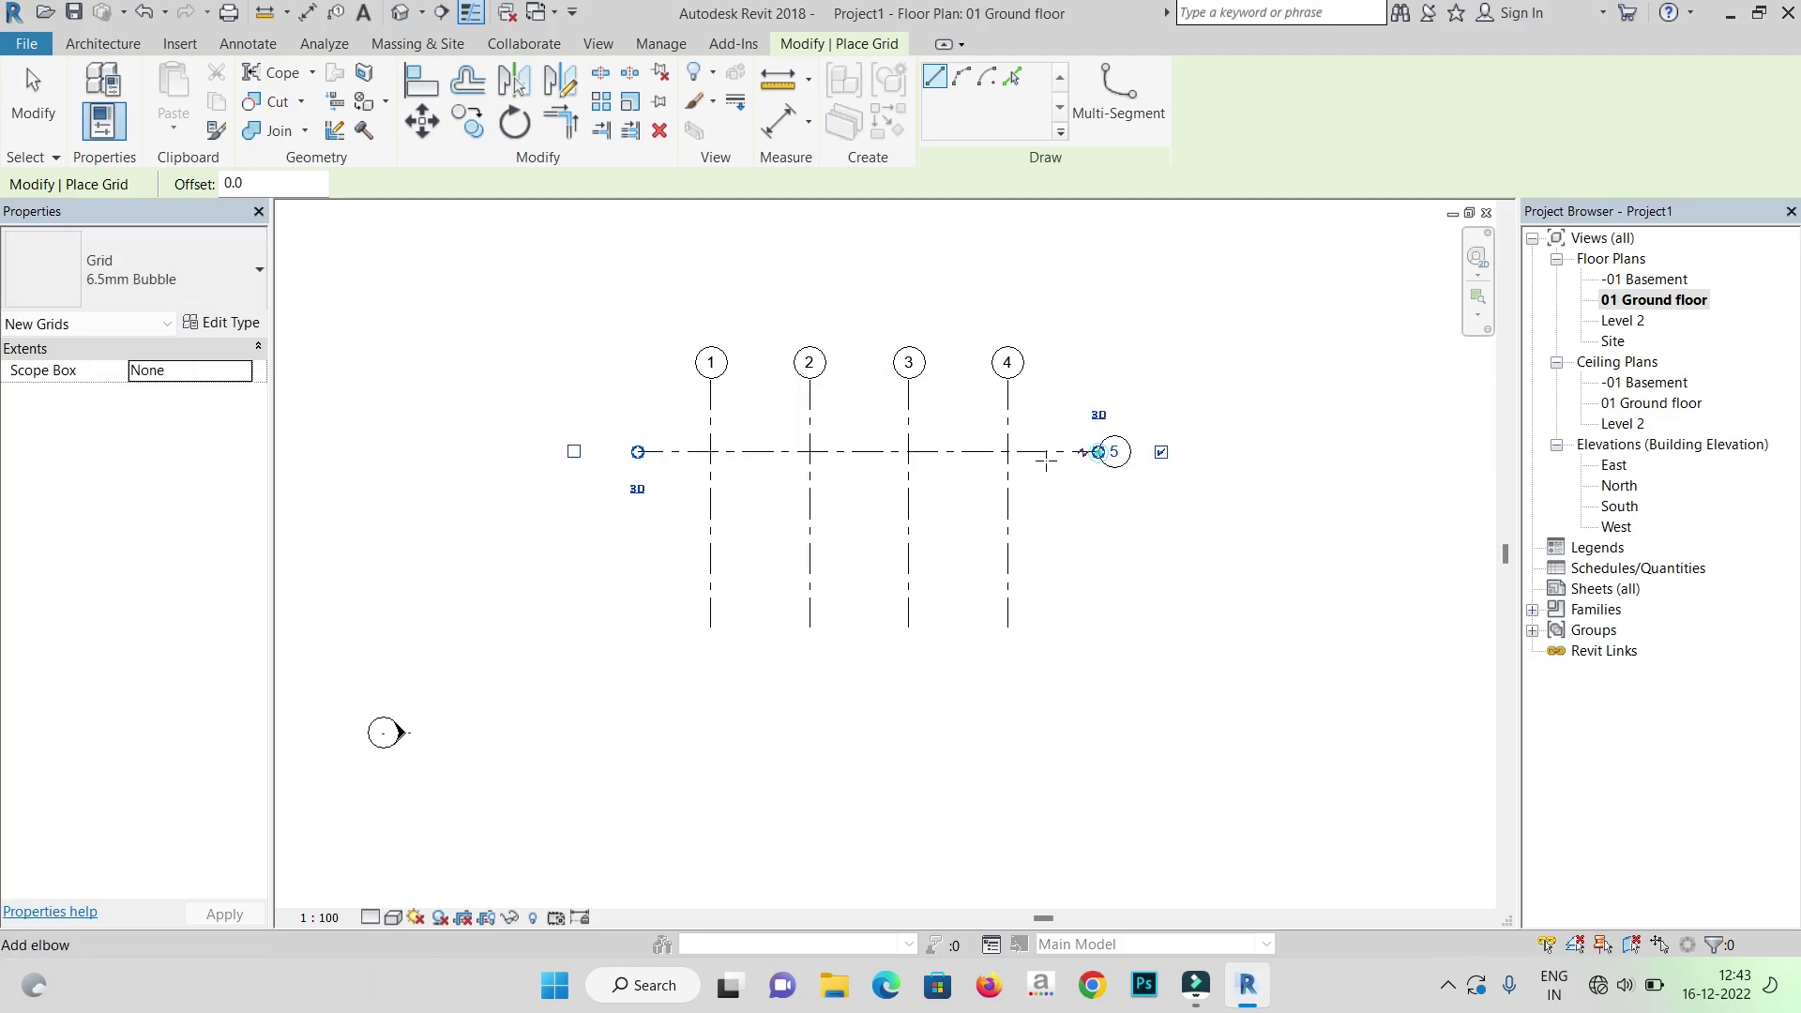
{"action": "scroll", "coordinate": [1066, 477], "scroll_direction": "up", "scroll_amount": 3}
{"action": "left_click", "coordinate": [1172, 425]}
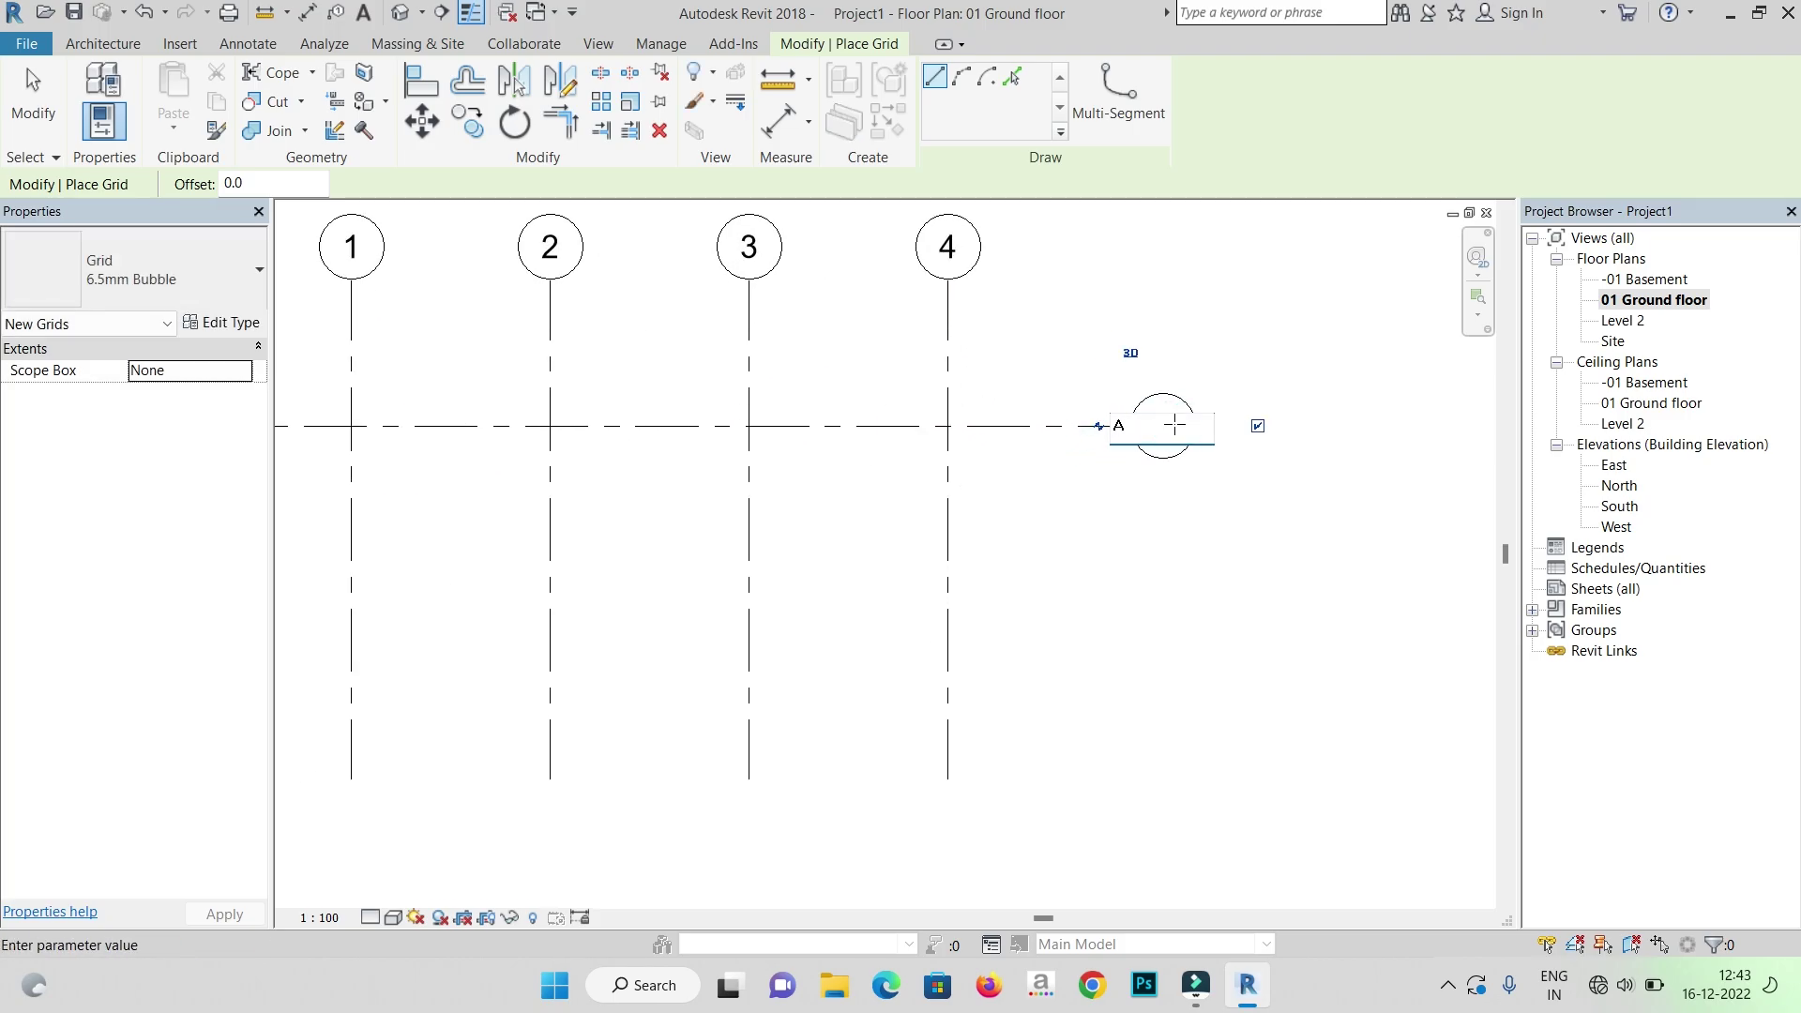
{"action": "type", "text": "A"}
{"action": "key", "text": "Return"}
{"action": "scroll", "coordinate": [1164, 417], "scroll_direction": "down", "scroll_amount": 2}
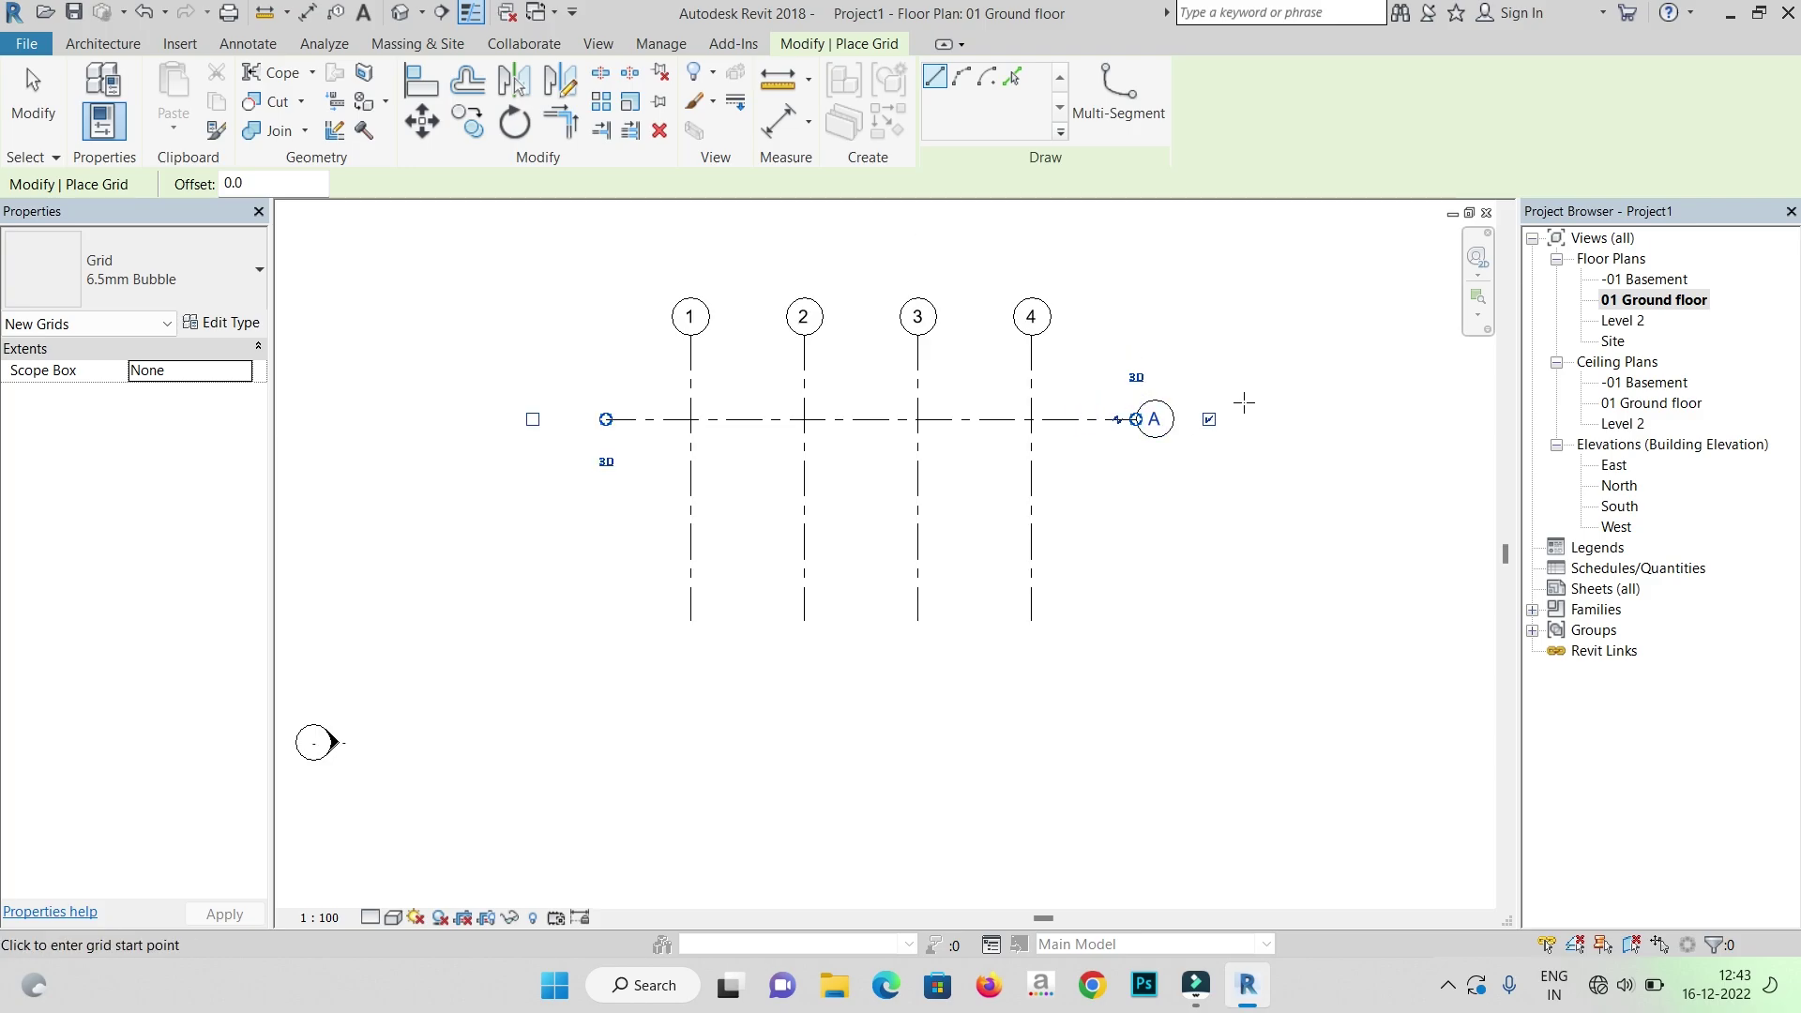
- Offset three more horizontal grids below grid A at 4000 mm spacing using Pick Lines, and exit grid placement
{"action": "left_click", "coordinate": [1015, 79]}
{"action": "left_click", "coordinate": [293, 185]}
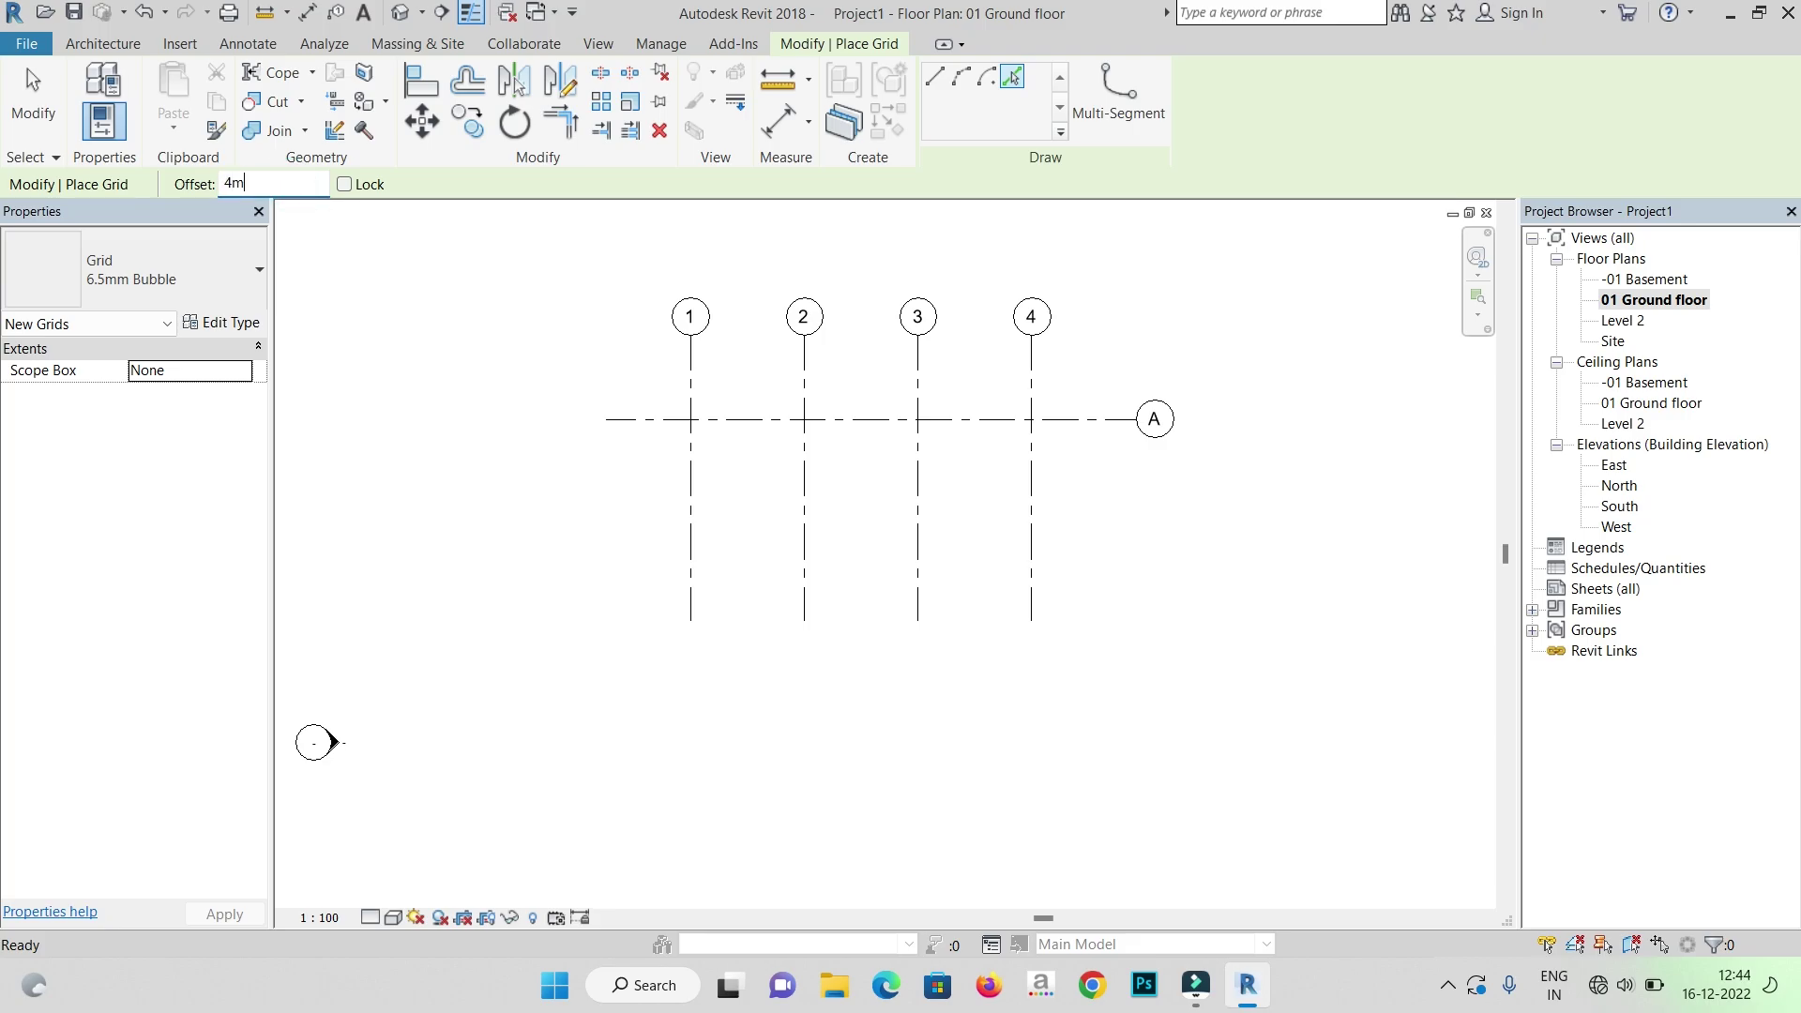
{"action": "type", "text": "4m"}
{"action": "key", "text": "Return"}
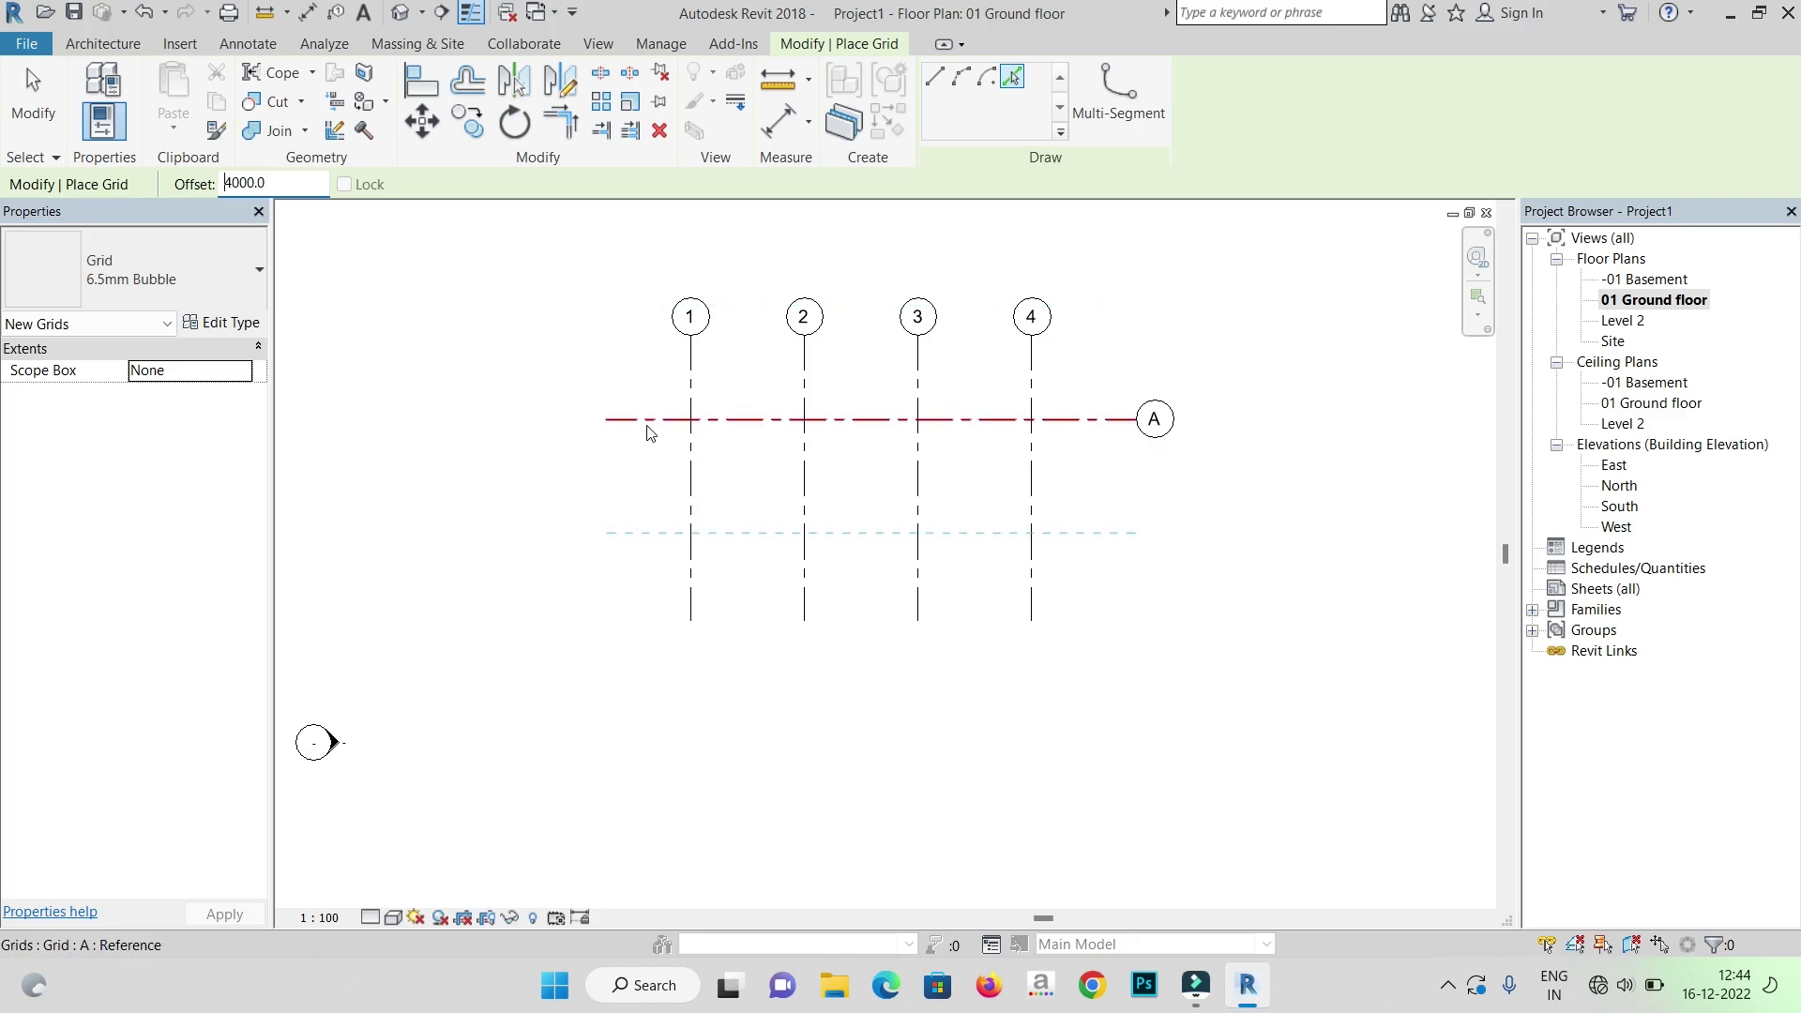
{"action": "left_click", "coordinate": [739, 433]}
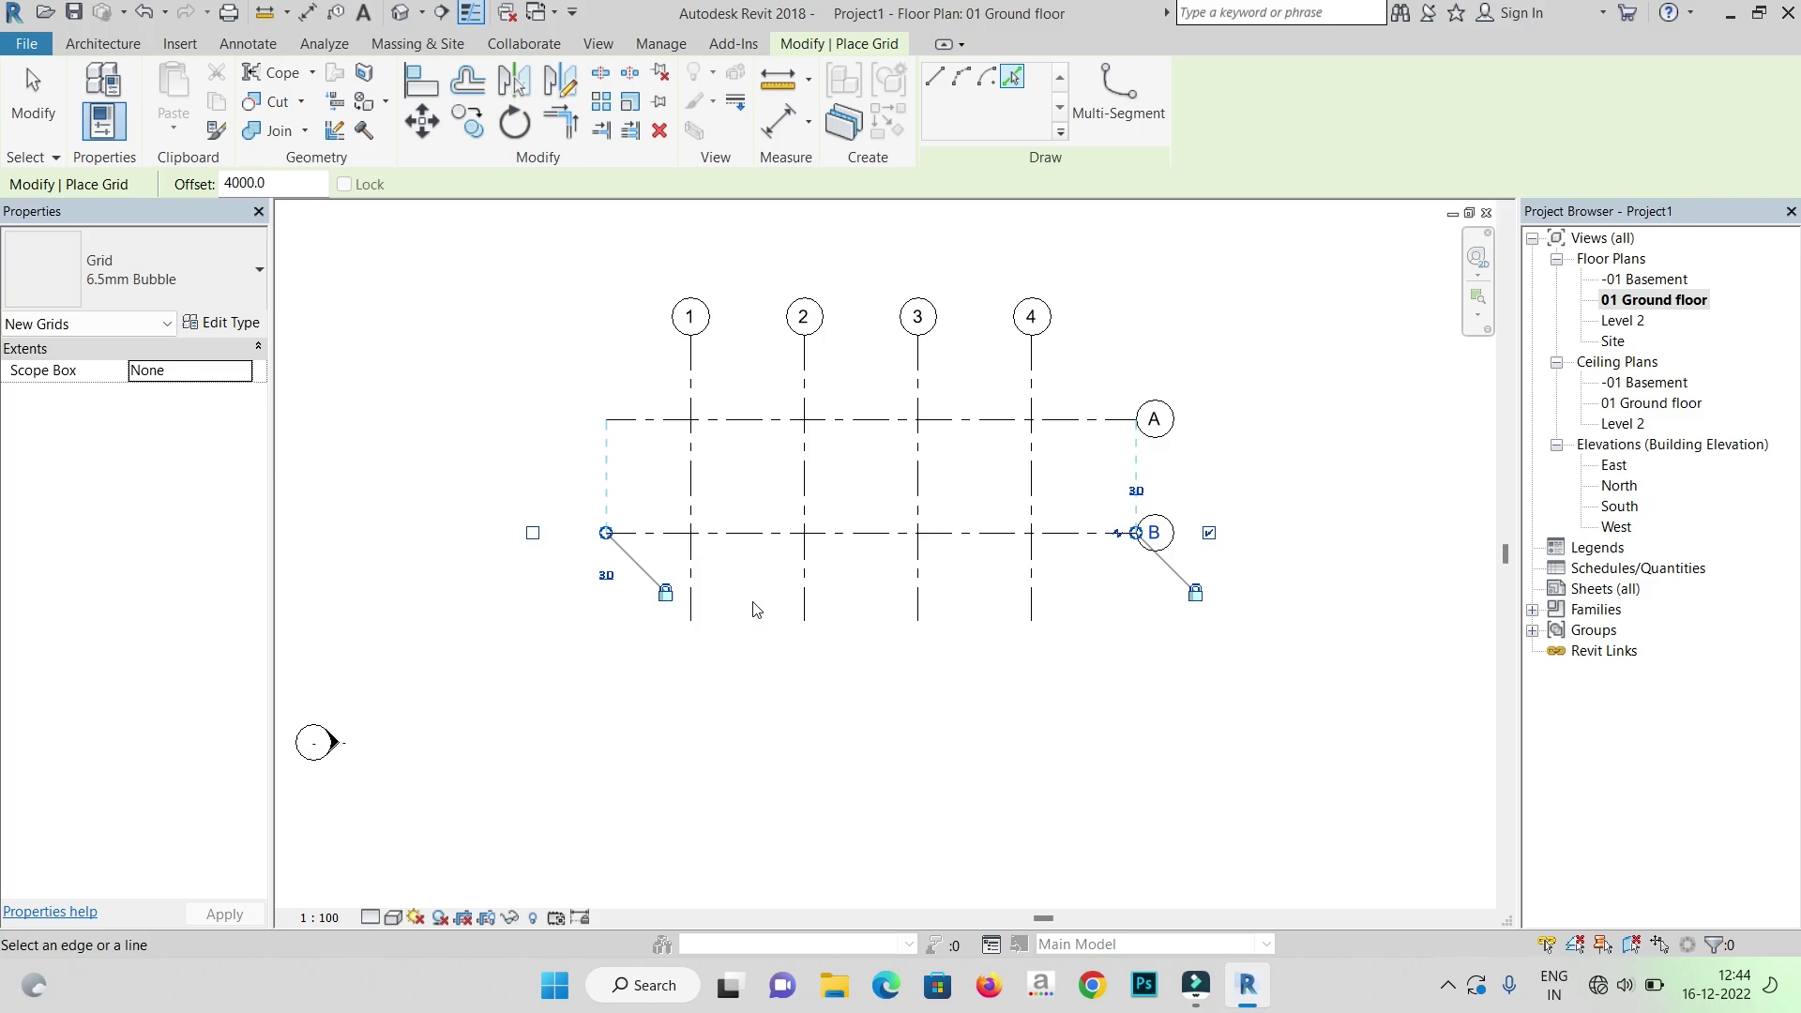
{"action": "left_click", "coordinate": [750, 544]}
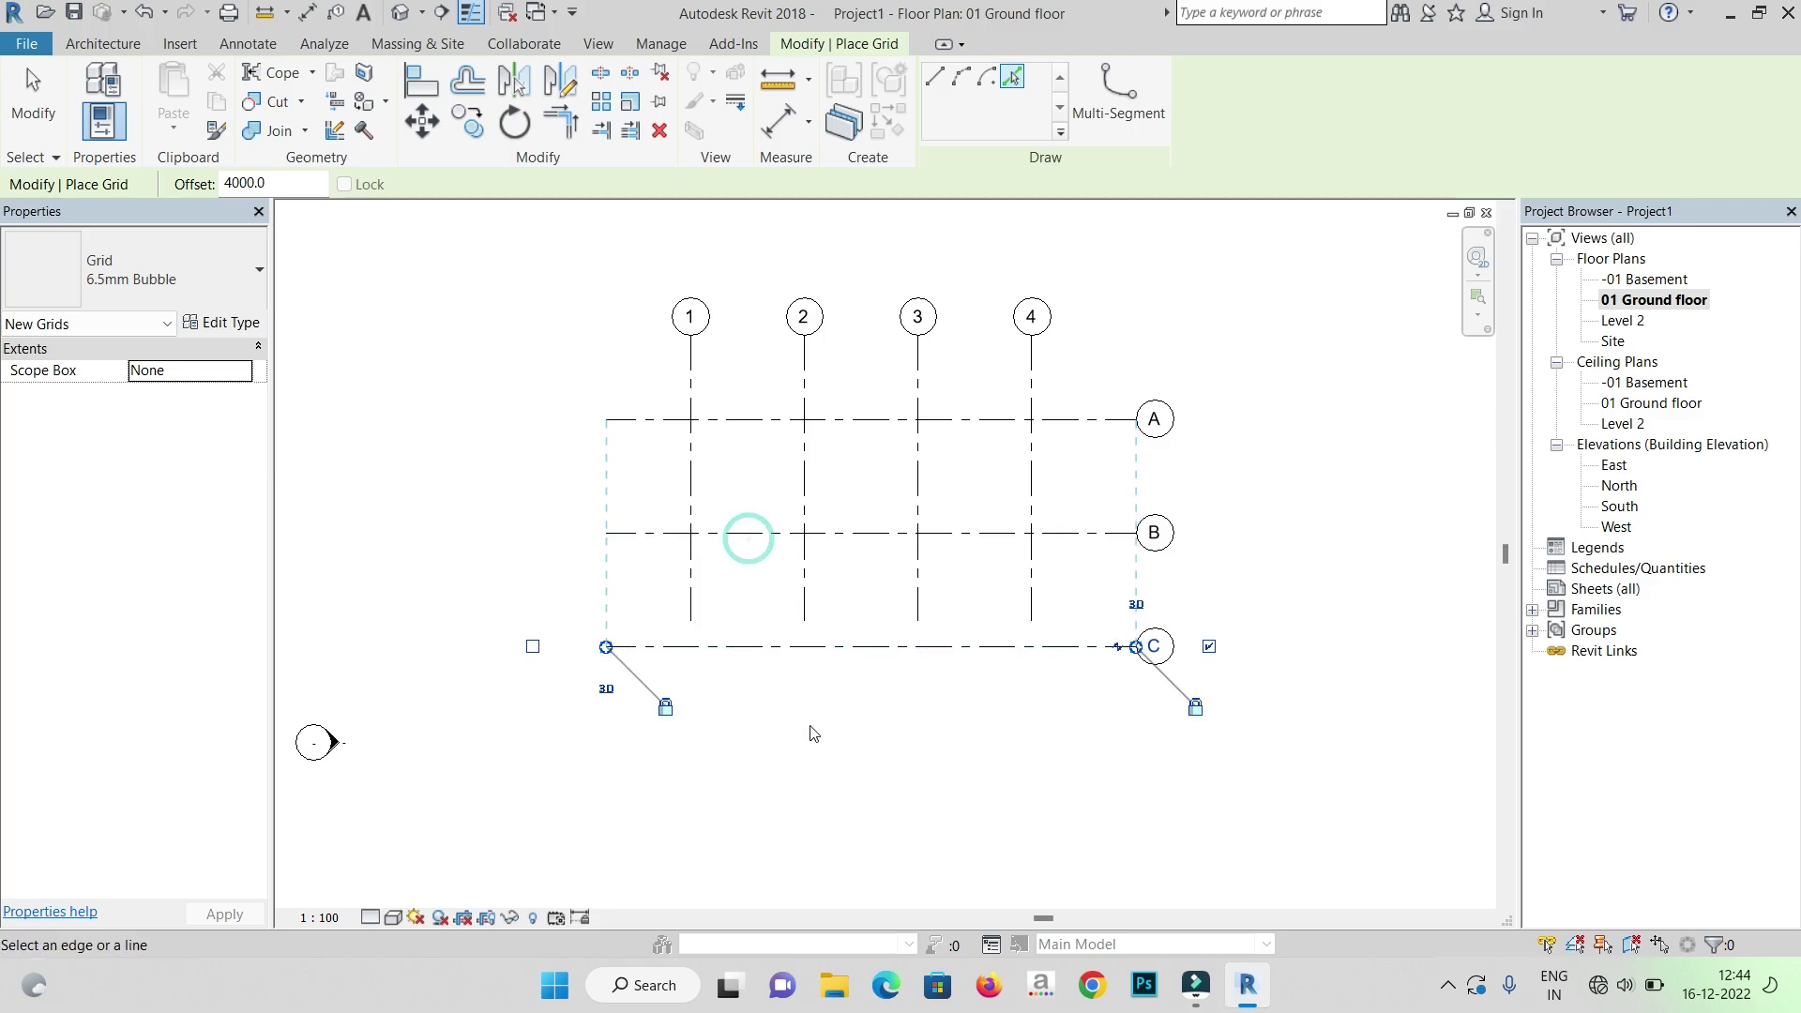
{"action": "left_click", "coordinate": [765, 662]}
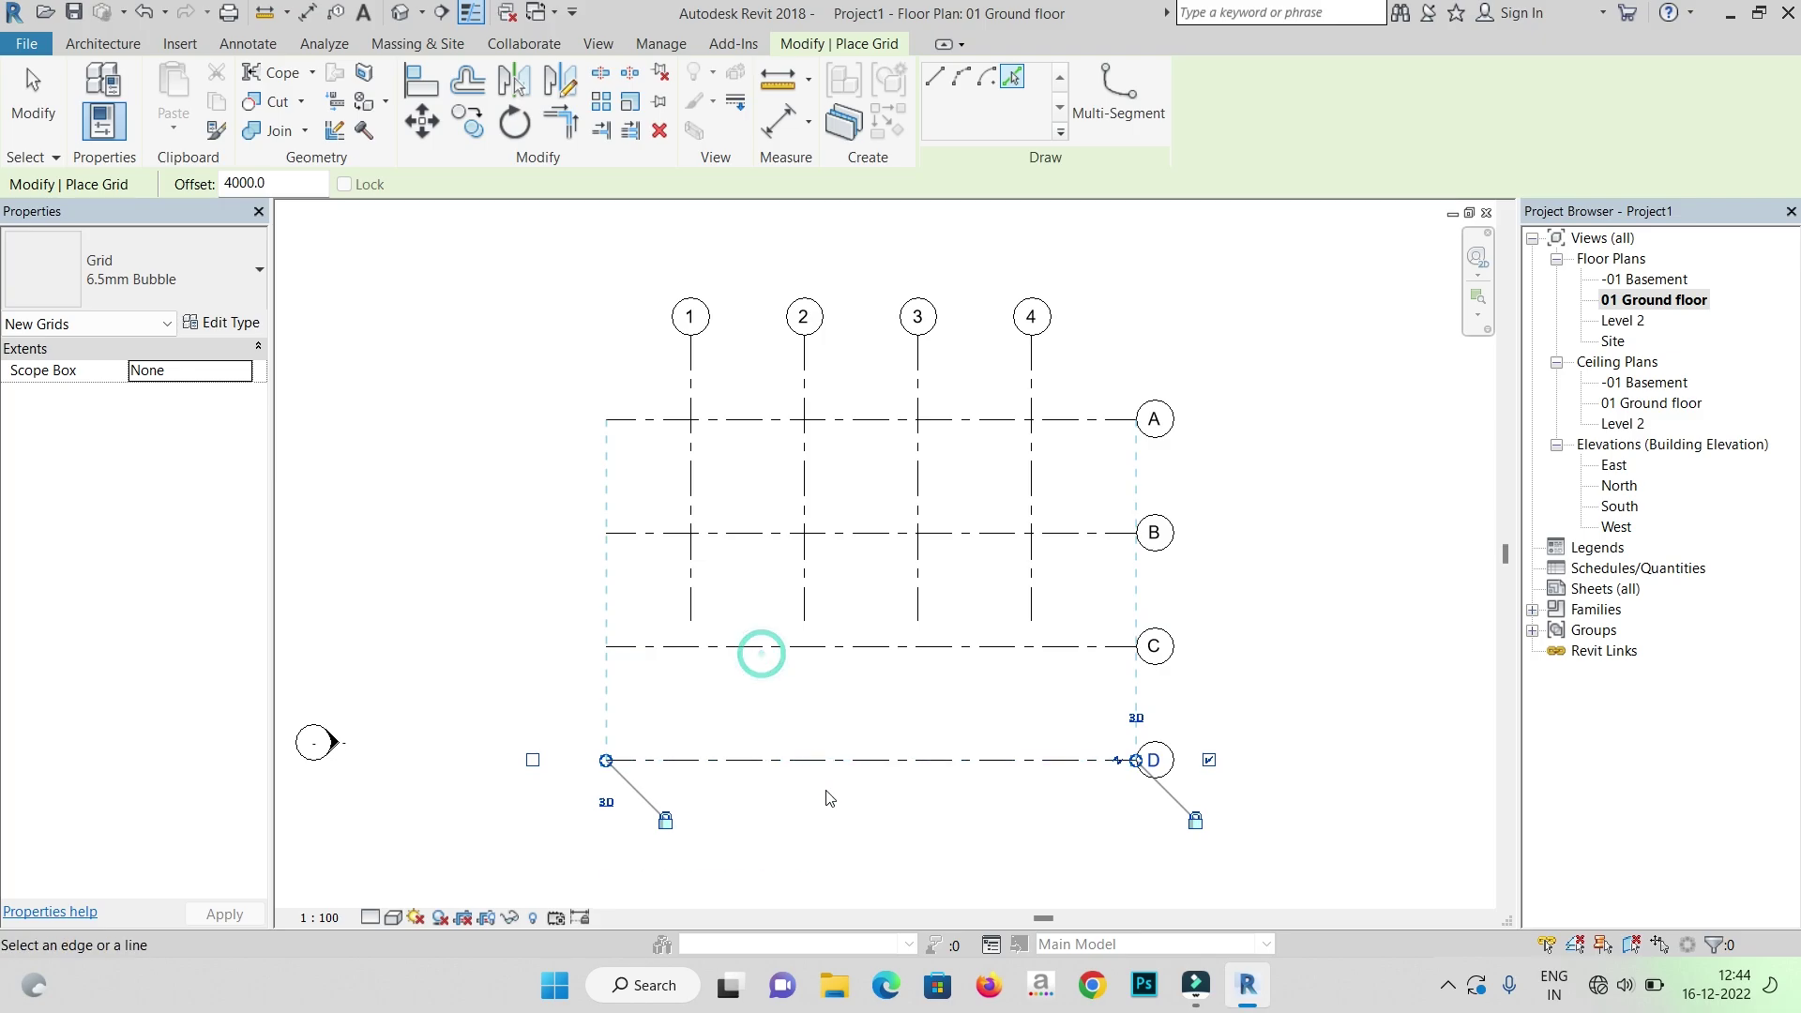
{"action": "scroll", "coordinate": [816, 408], "scroll_direction": "down", "scroll_amount": 3}
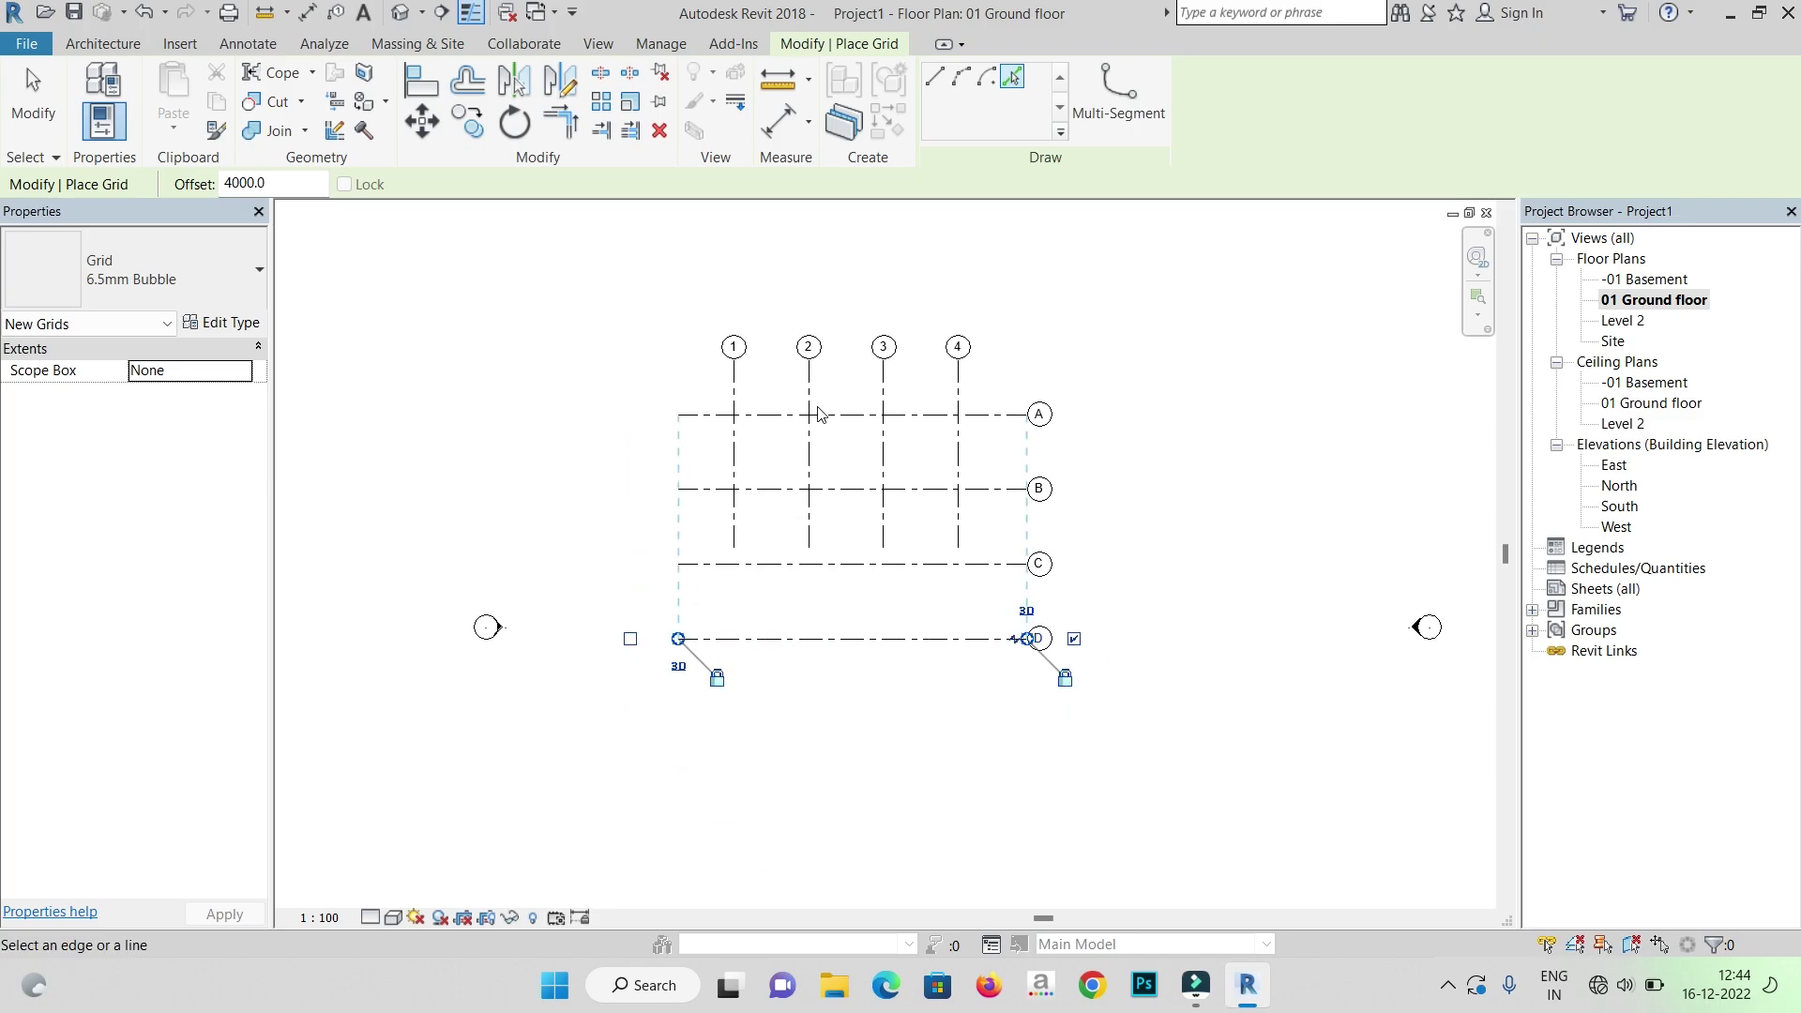
{"action": "right_click", "coordinate": [1142, 313]}
{"action": "left_click", "coordinate": [1191, 319]}
{"action": "right_click", "coordinate": [1233, 321]}
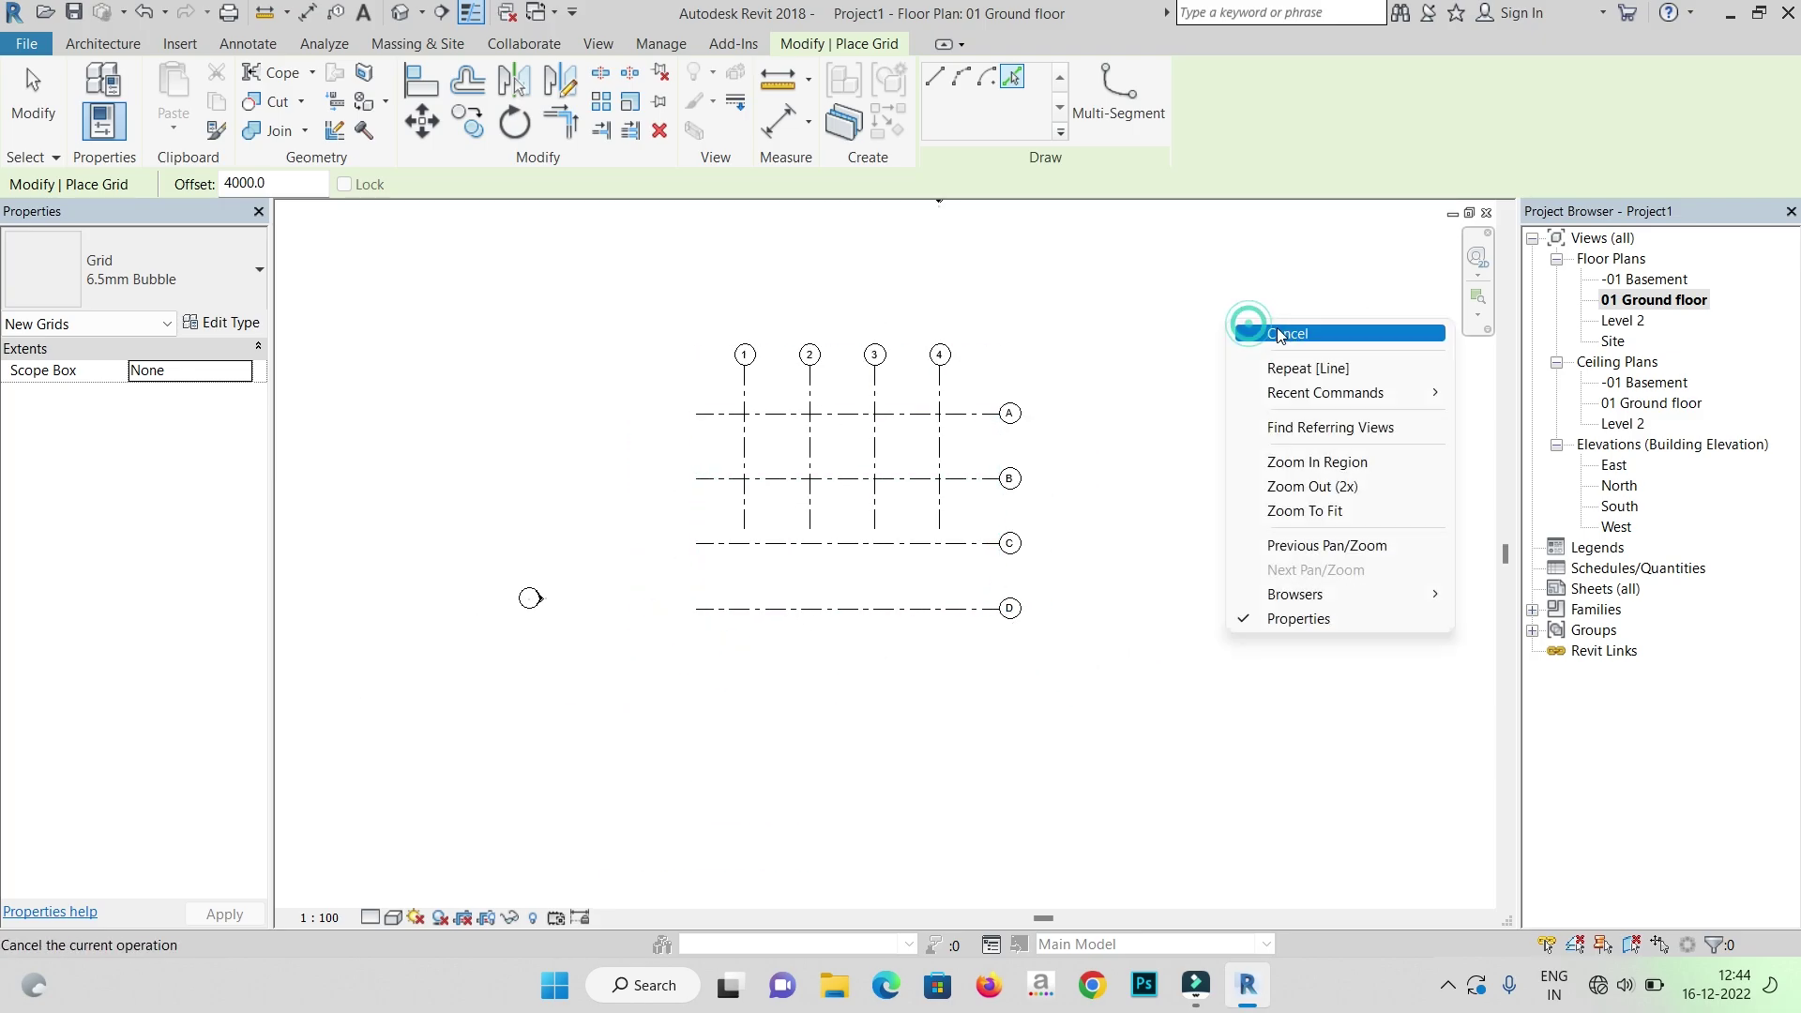
{"action": "left_click", "coordinate": [1286, 334]}
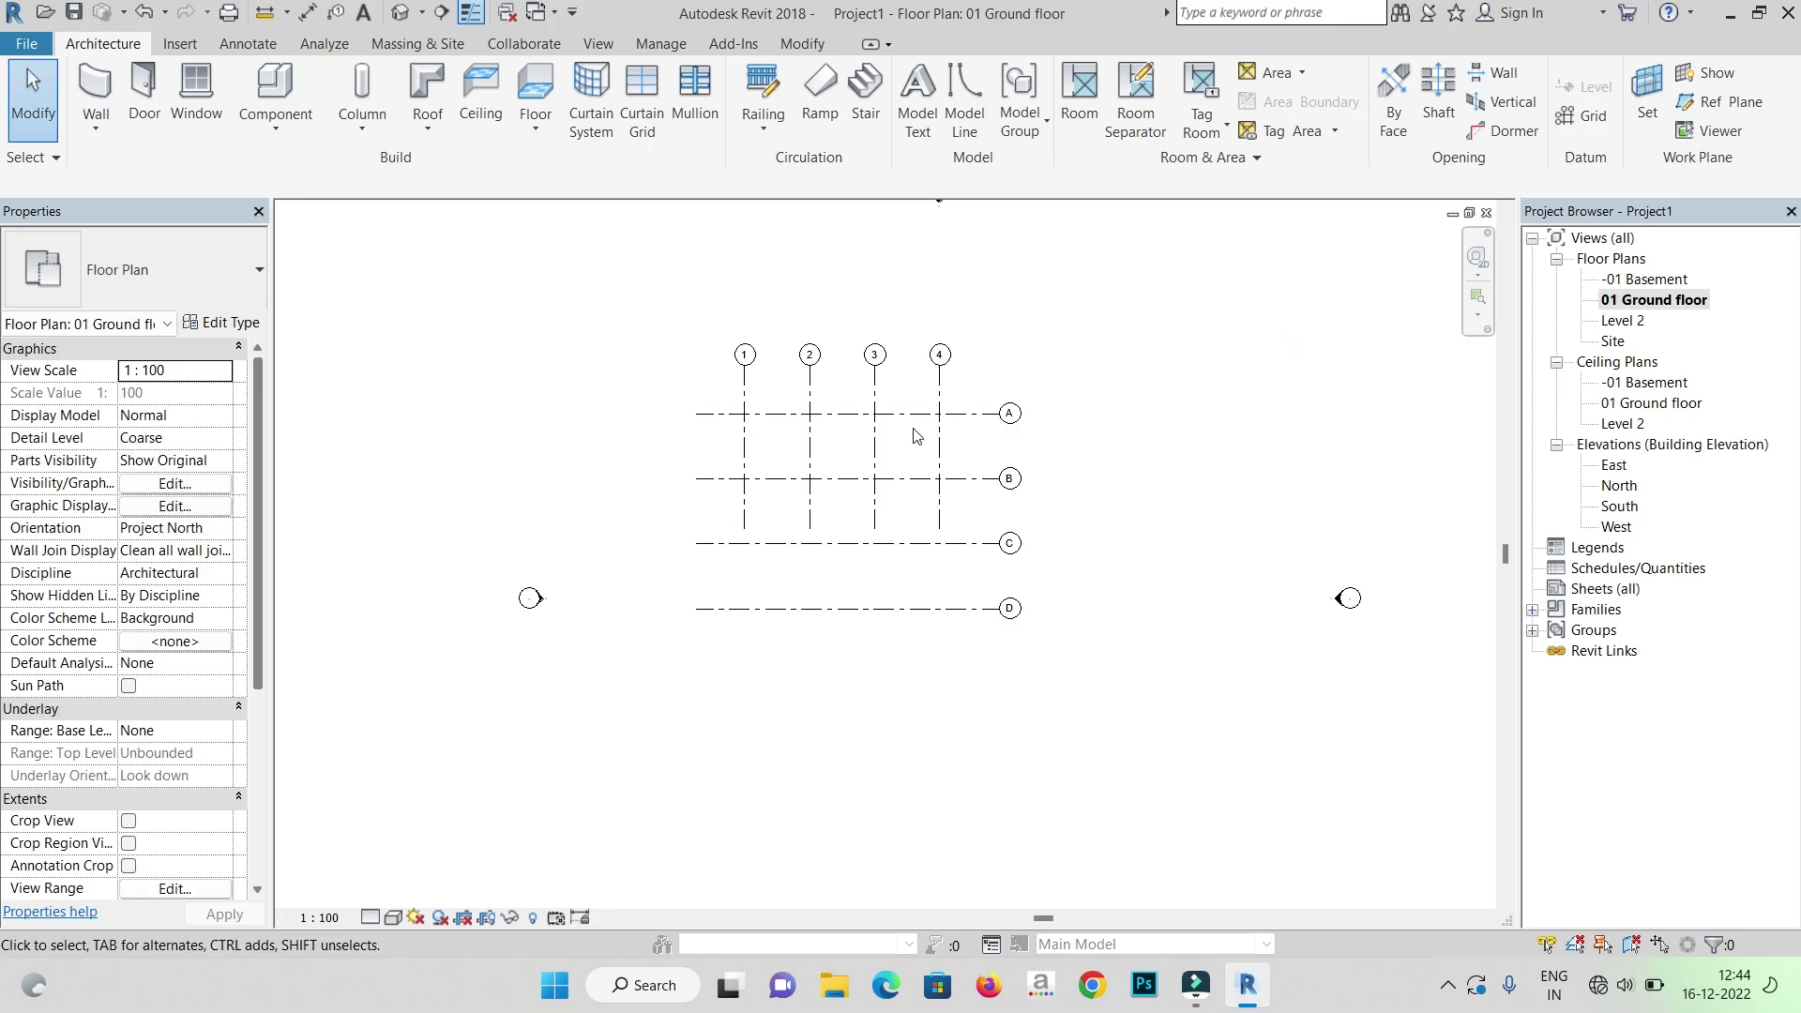
- Draw a start-end-radius arc grid from grid C's free end to grid A's free end, bulging outward with a radius of about 4482 mm
{"action": "left_click", "coordinate": [1561, 115]}
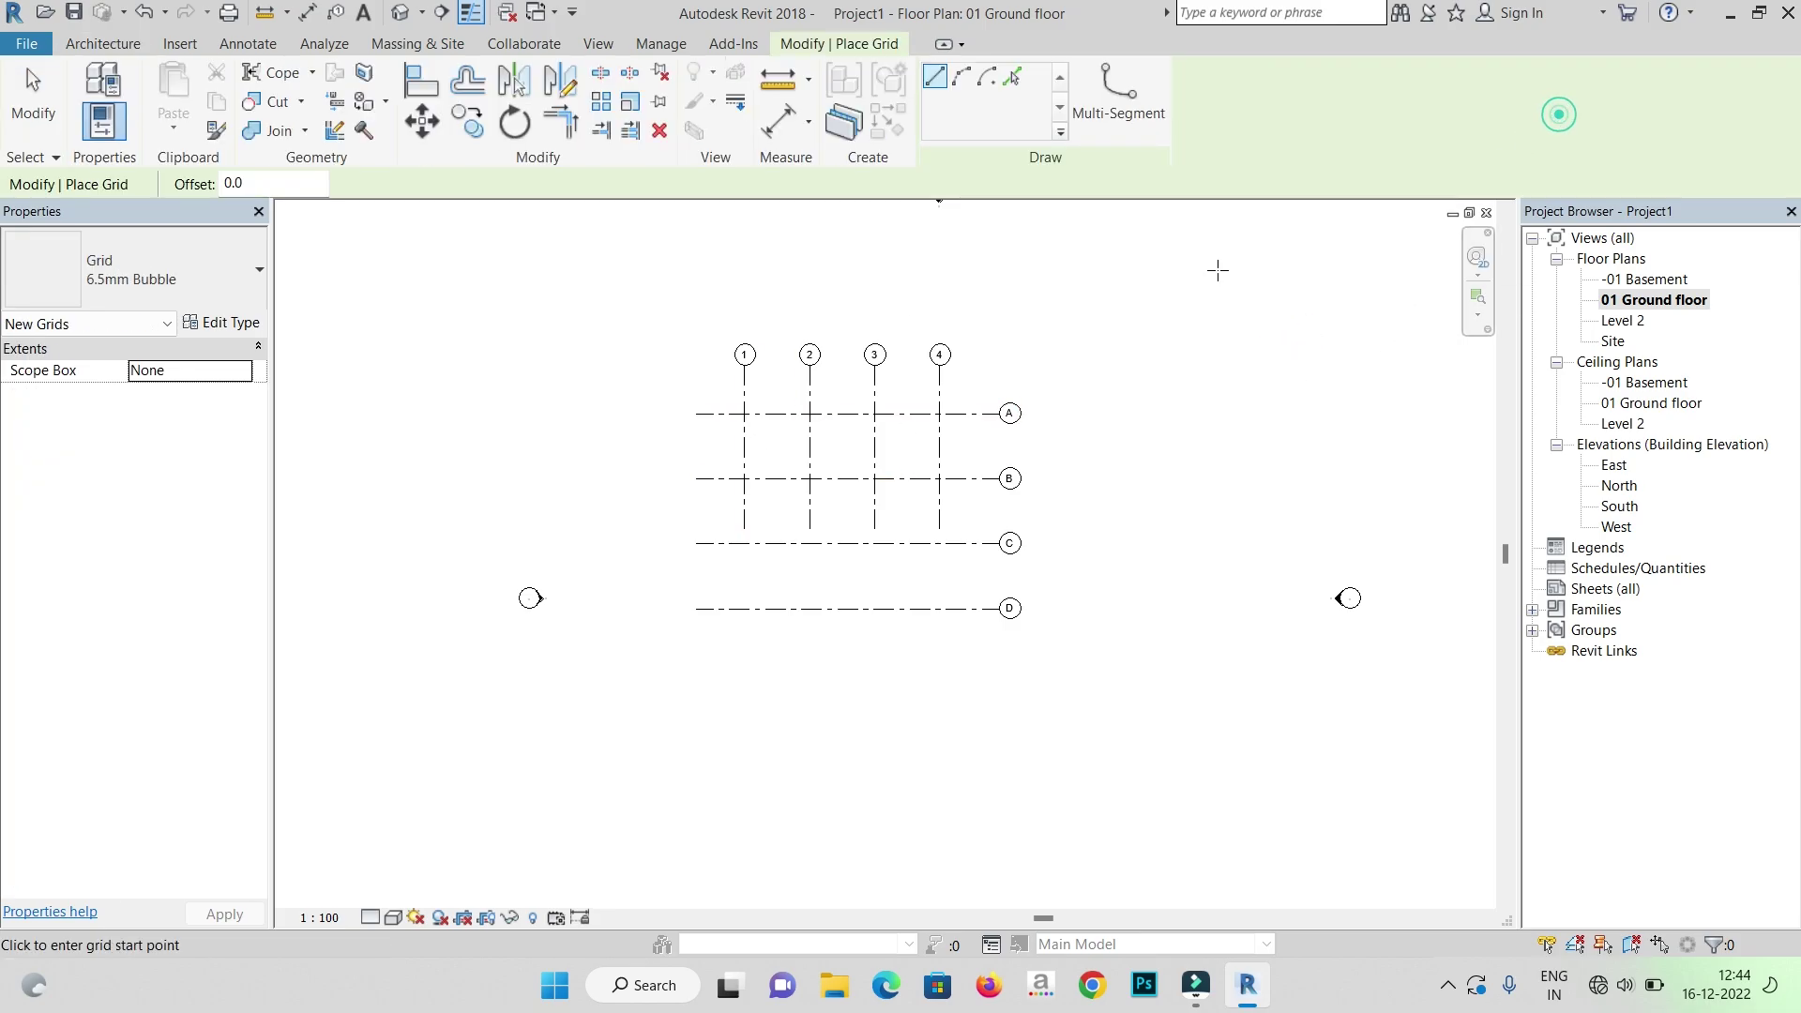
{"action": "left_click", "coordinate": [962, 79]}
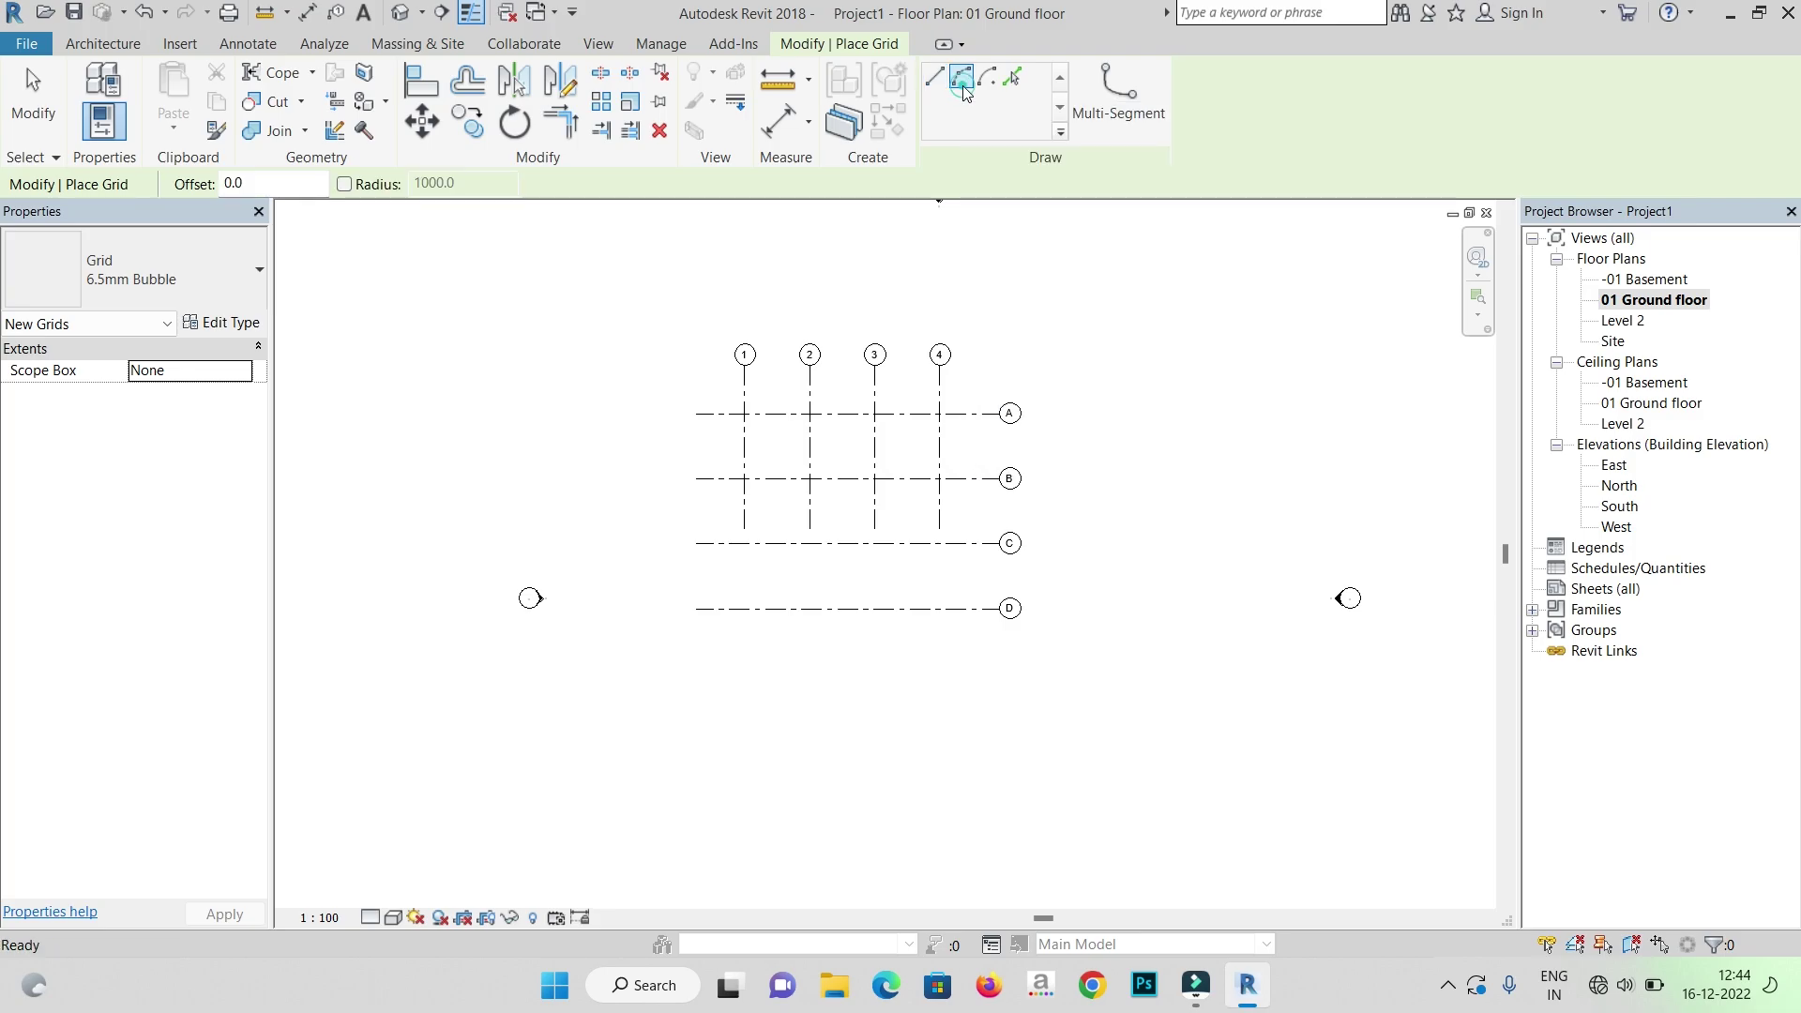
{"action": "left_click", "coordinate": [696, 542]}
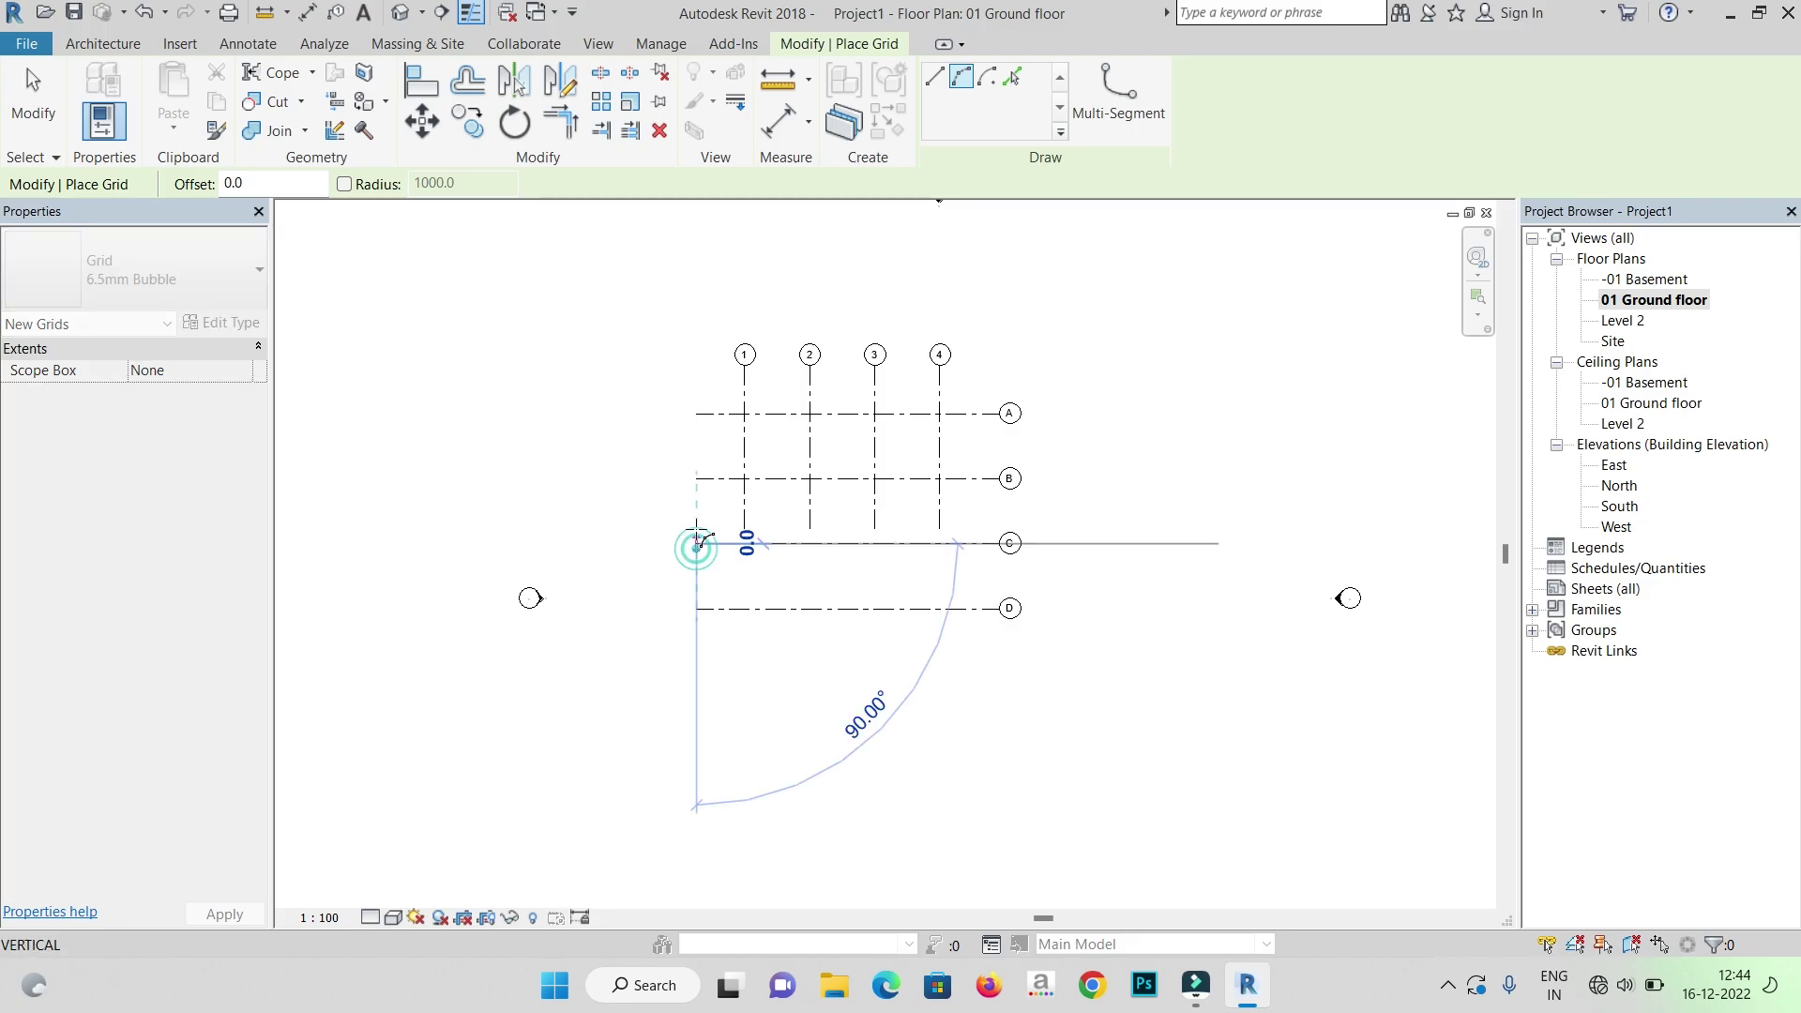
{"action": "left_click", "coordinate": [696, 412]}
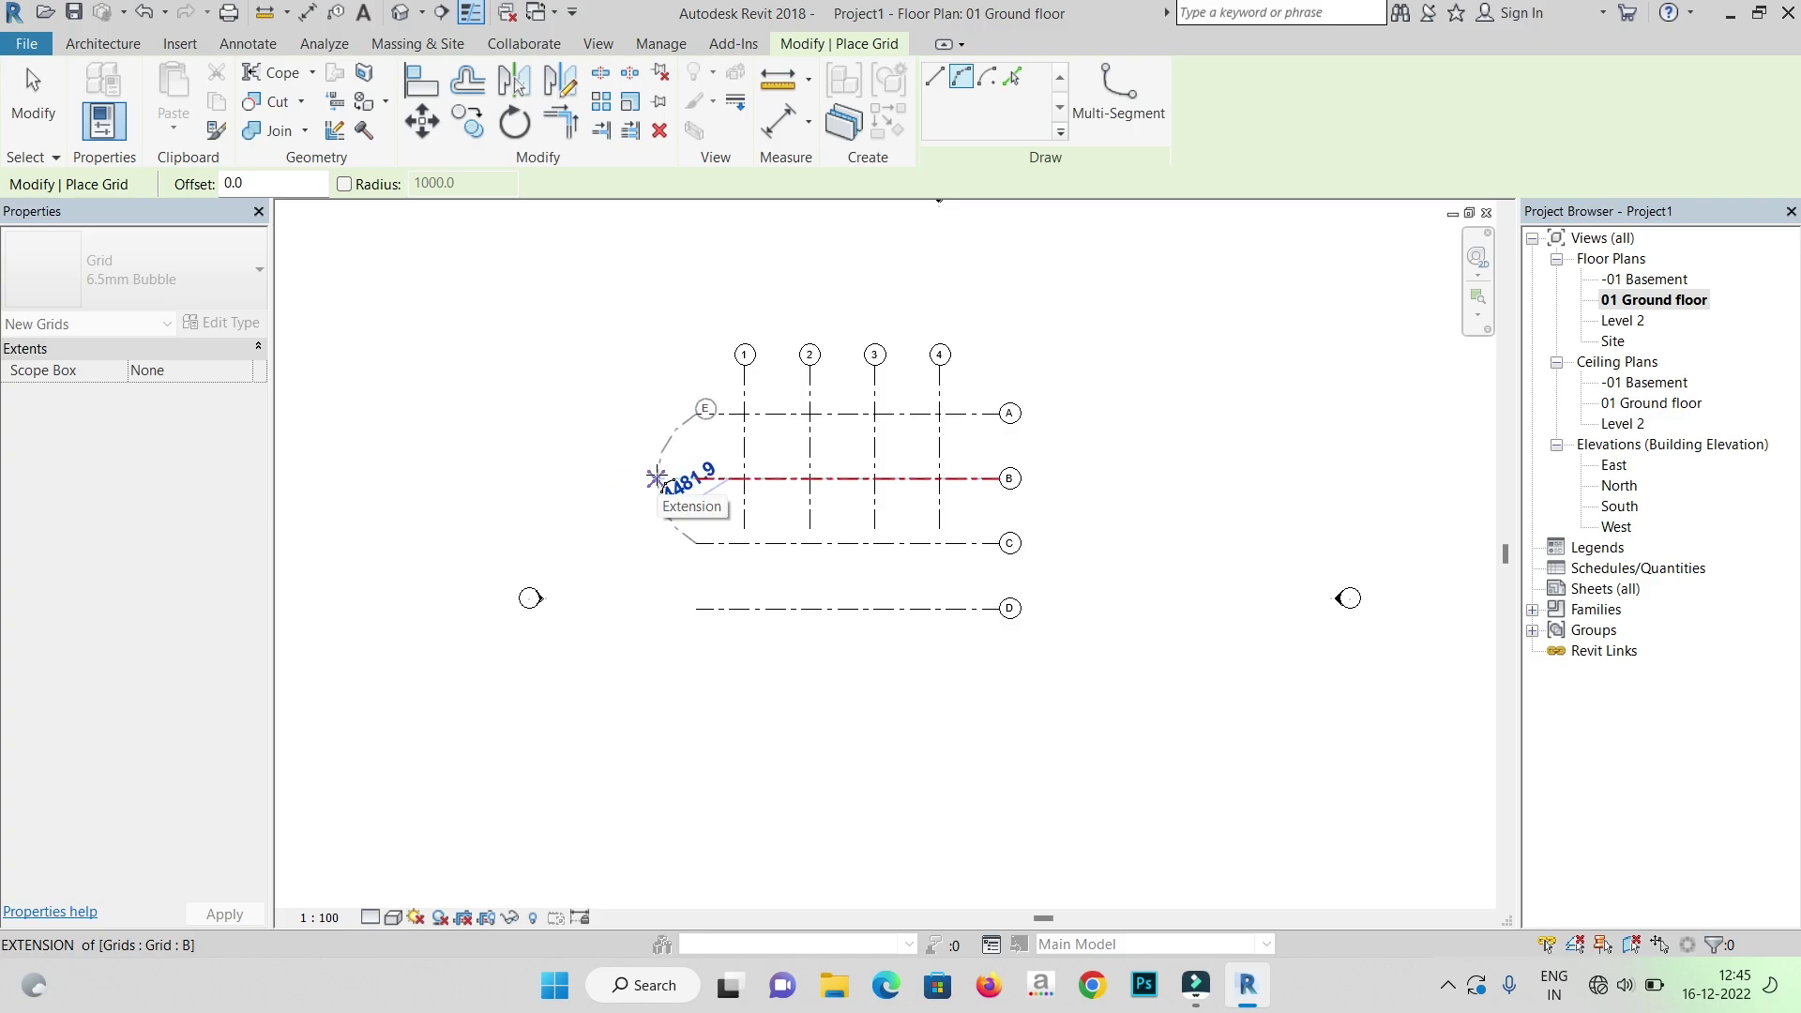
{"action": "left_click", "coordinate": [656, 479]}
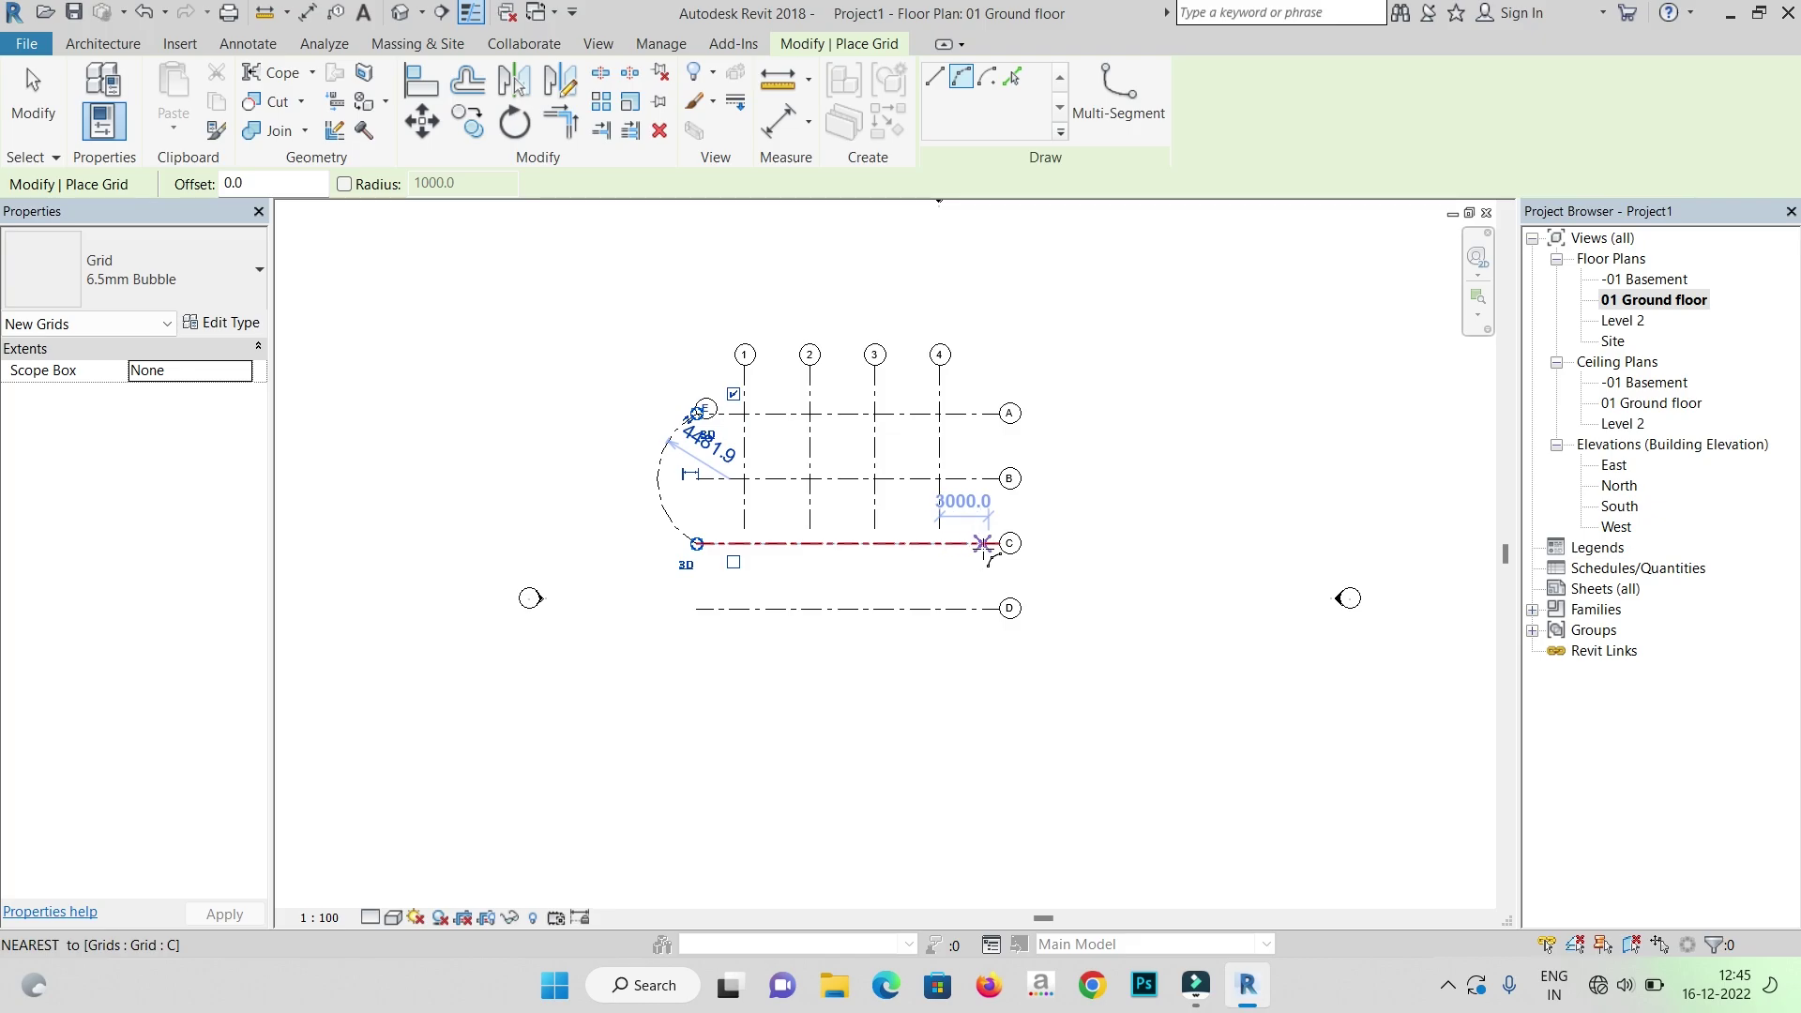
- Draw a start-end-radius arc grid along grid A from grid 2 to grid 4, bulging upward with a radius of about 4885 mm
{"action": "left_click", "coordinate": [810, 413]}
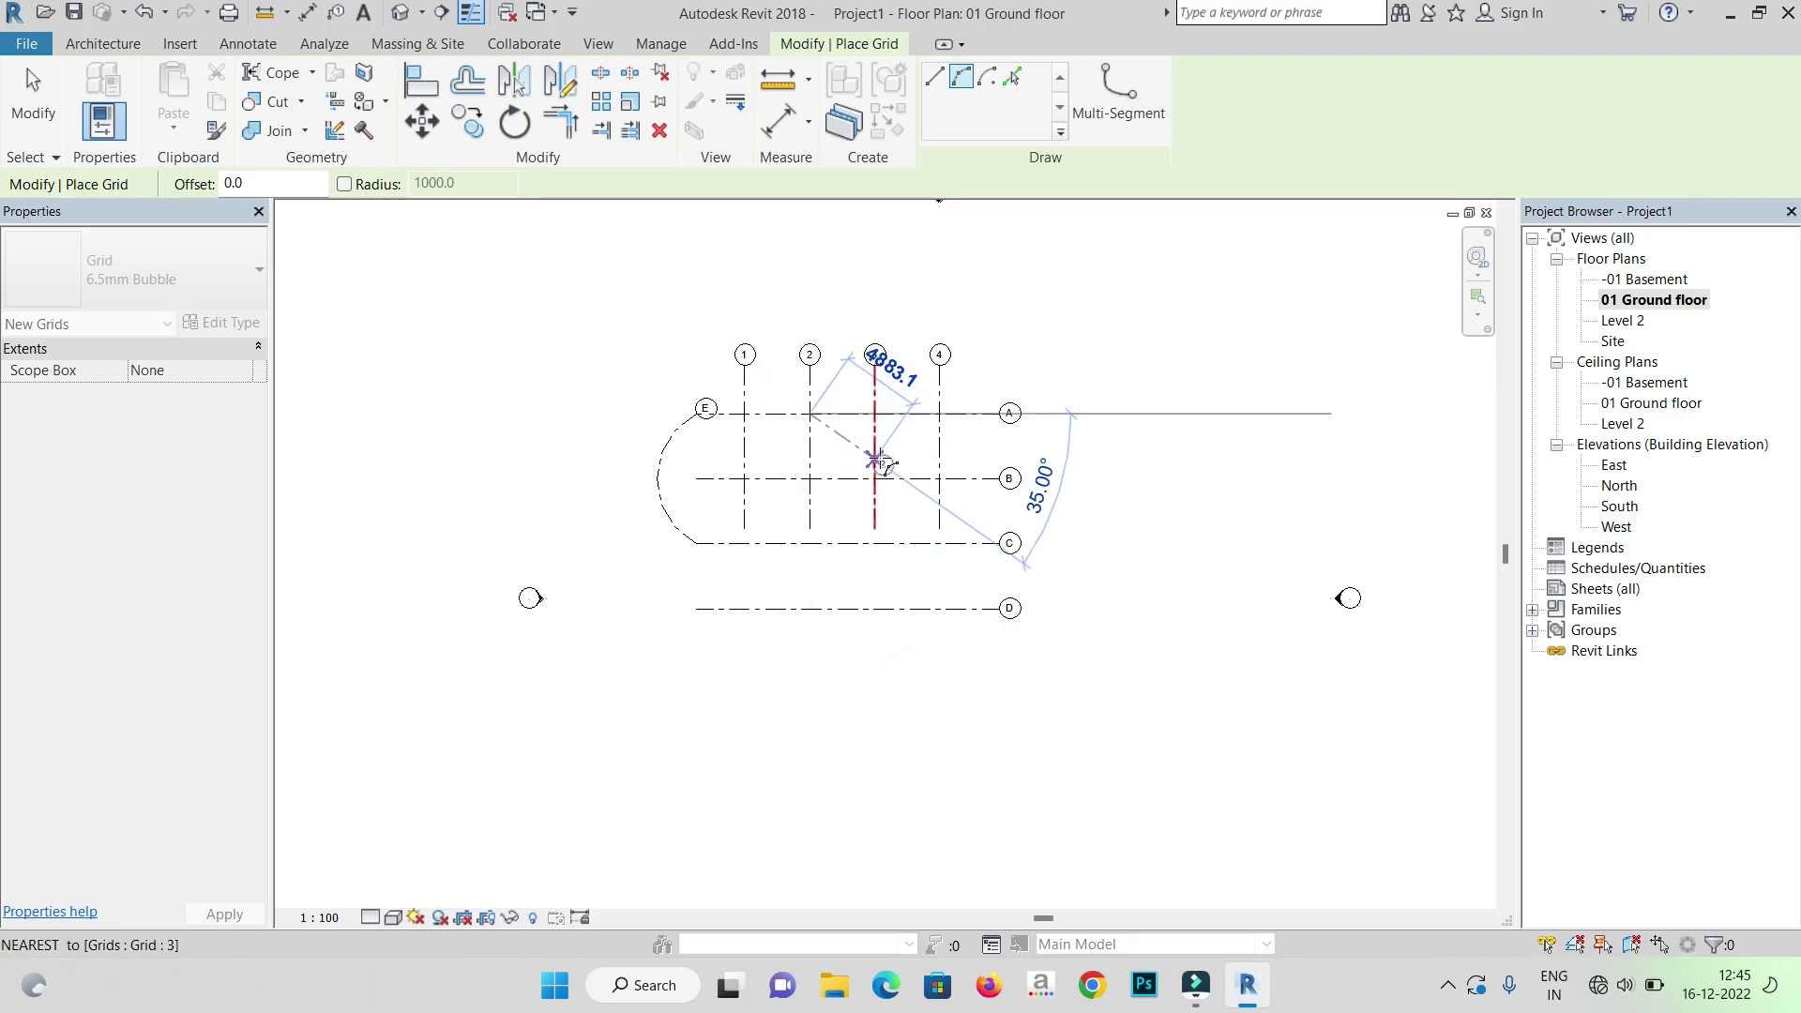
{"action": "left_click", "coordinate": [939, 413]}
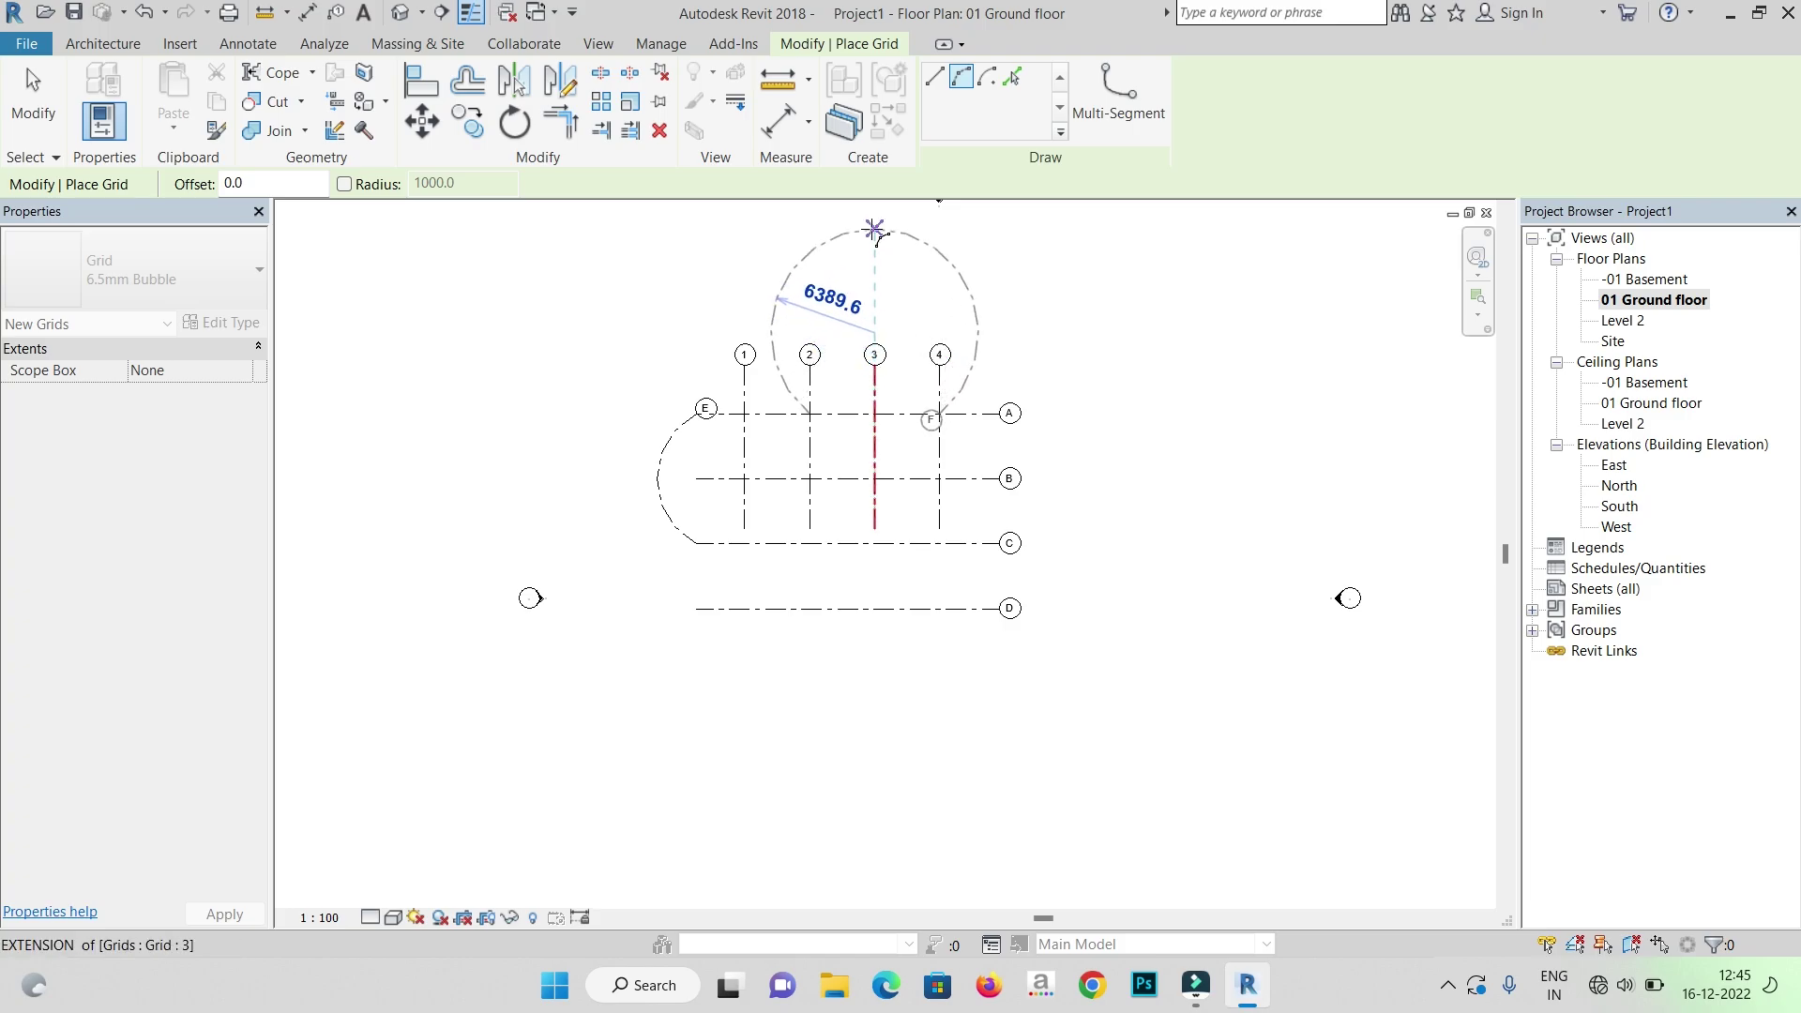
{"action": "left_click", "coordinate": [868, 381]}
{"action": "scroll", "coordinate": [893, 409], "scroll_direction": "up", "scroll_amount": 3}
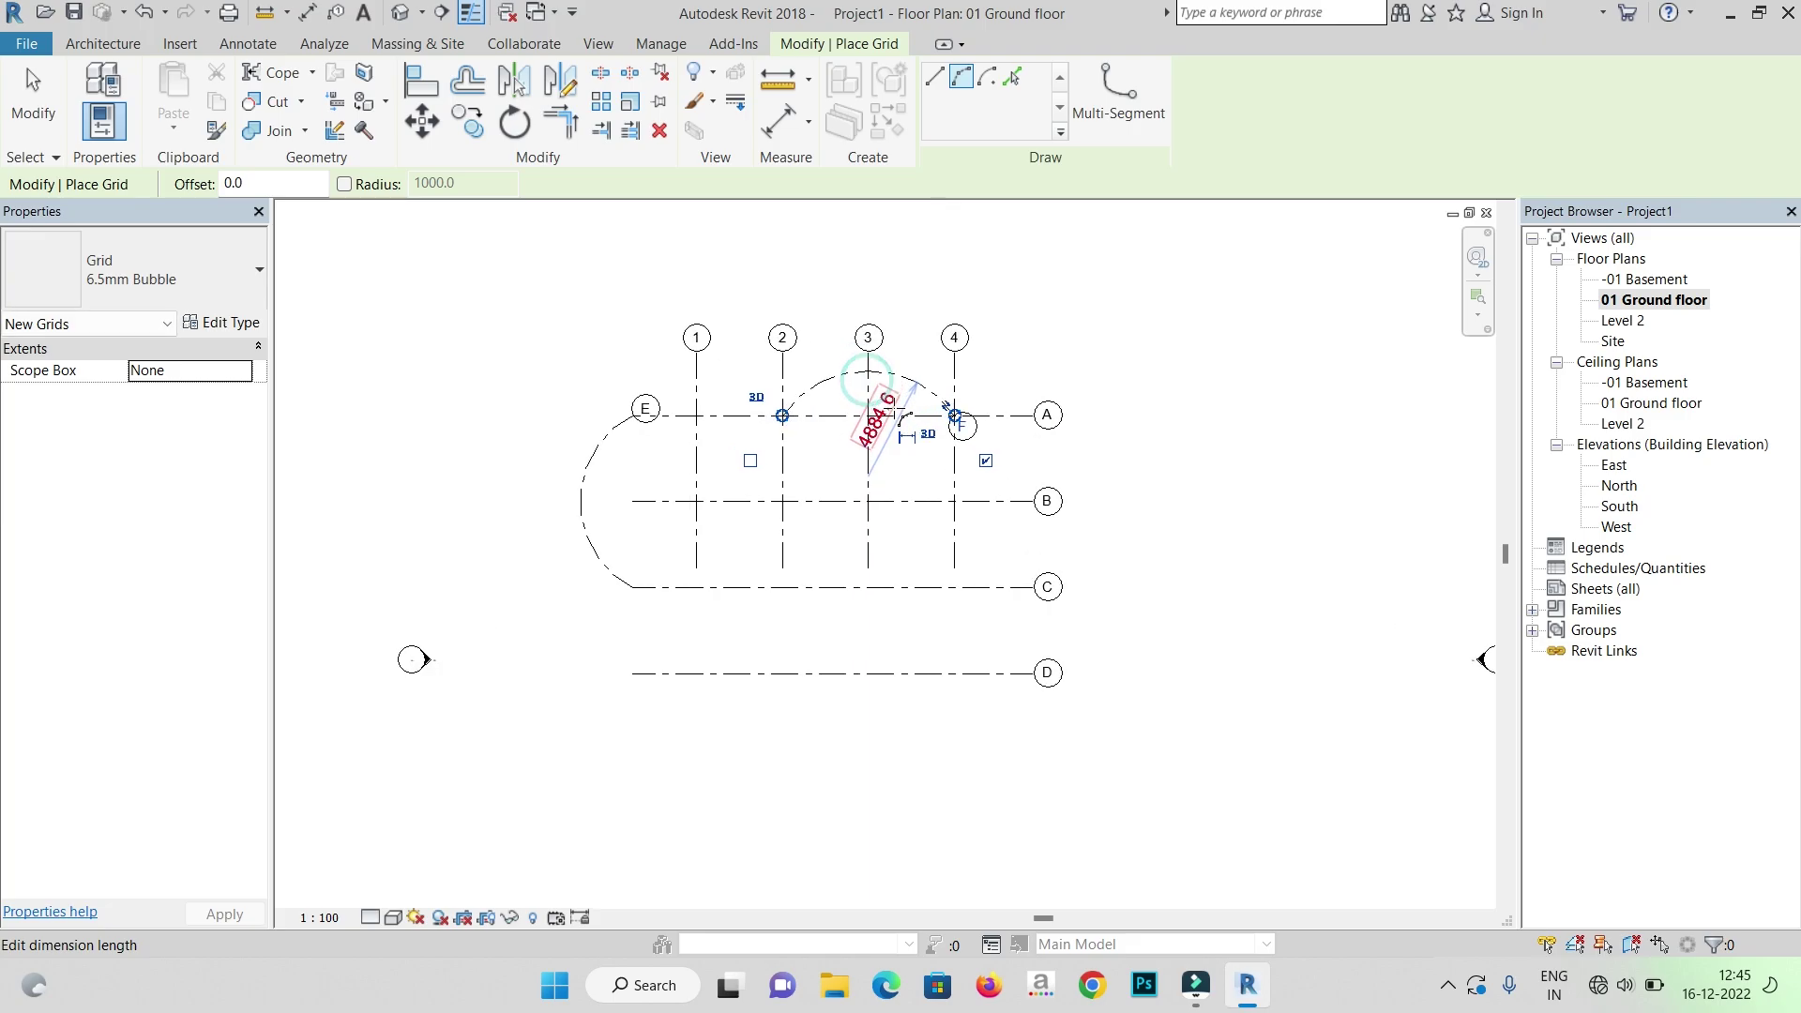
{"action": "scroll", "coordinate": [893, 409], "scroll_direction": "down", "scroll_amount": 2}
{"action": "left_click", "coordinate": [985, 77]}
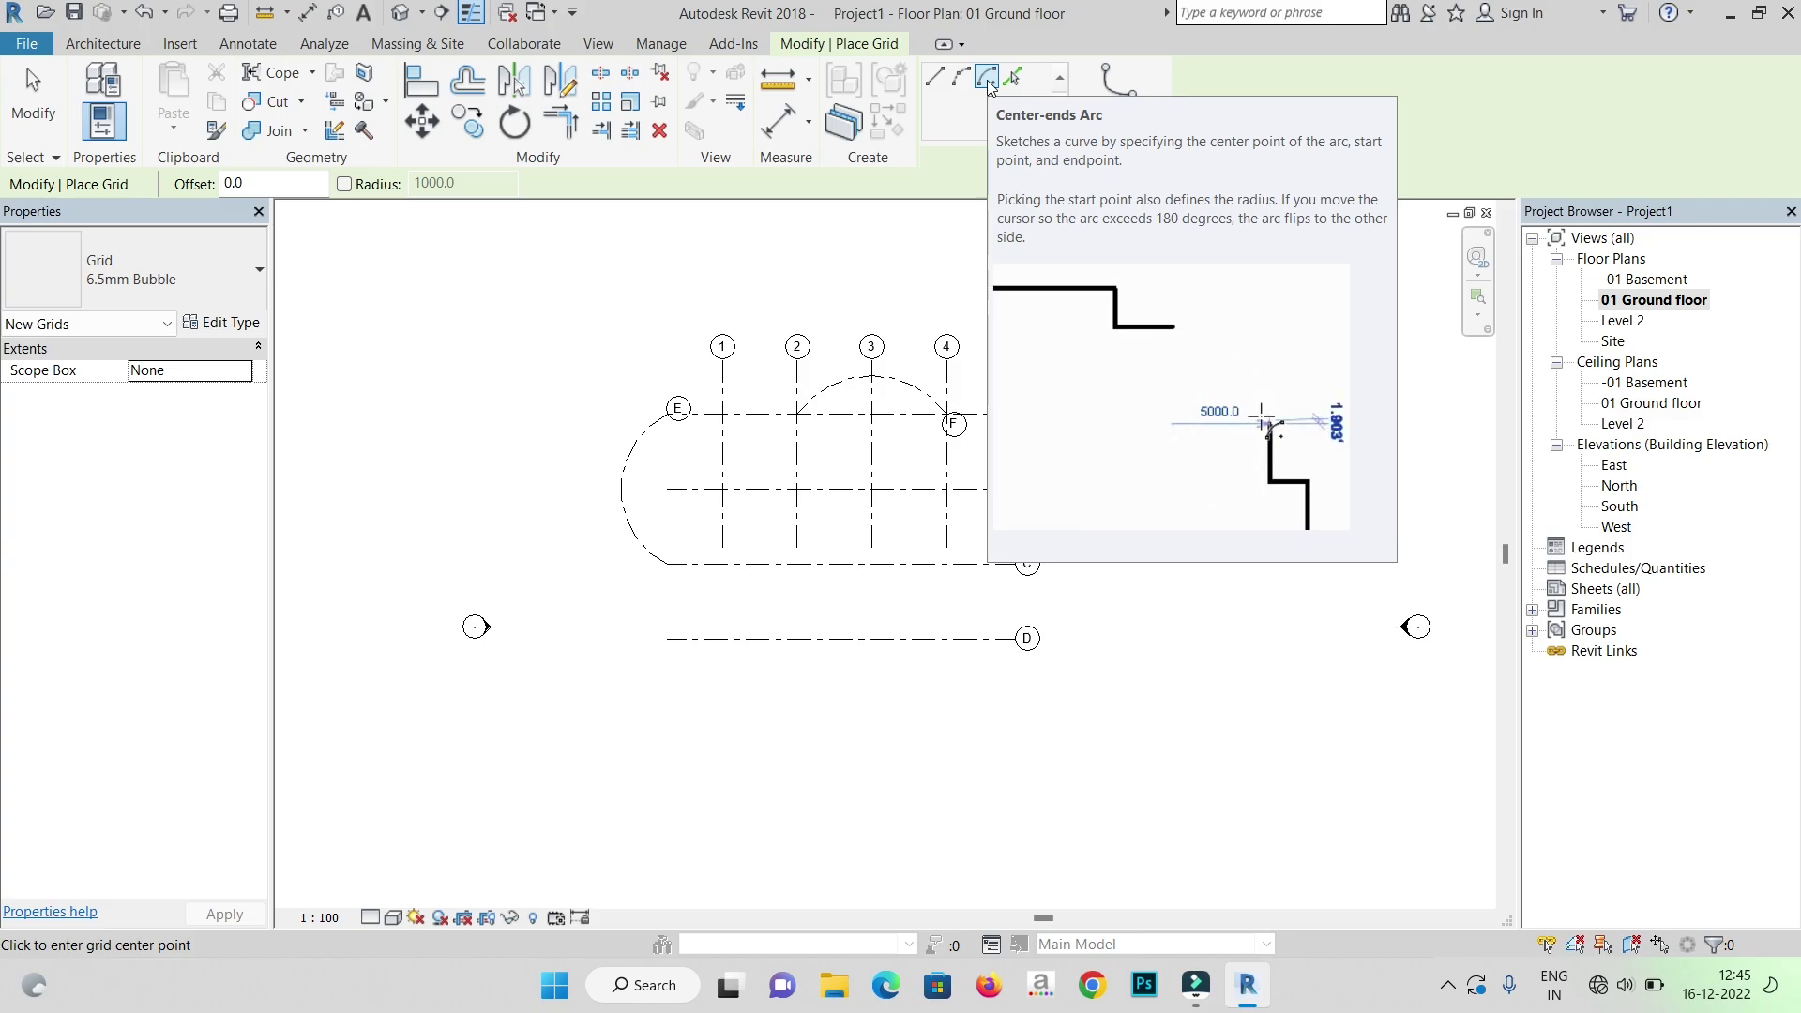
{"action": "left_click", "coordinate": [668, 488]}
{"action": "left_click", "coordinate": [729, 545]}
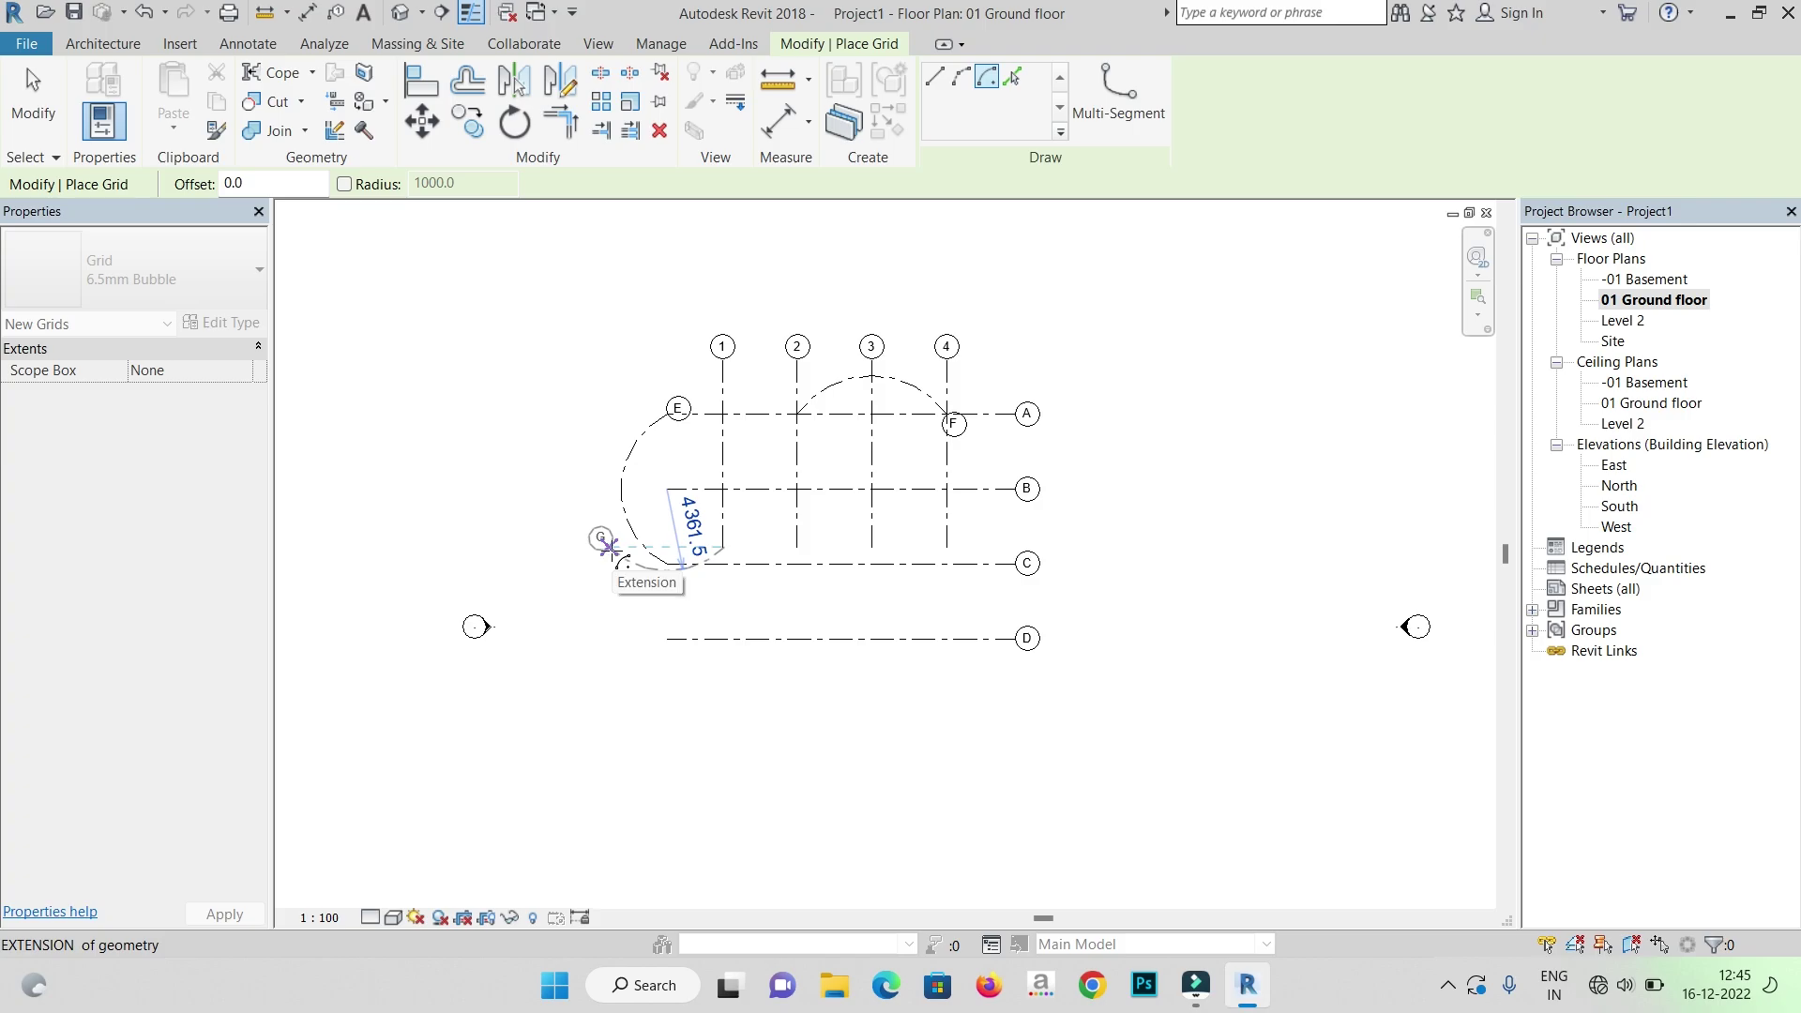
{"action": "right_click", "coordinate": [600, 393]}
{"action": "left_click", "coordinate": [610, 400]}
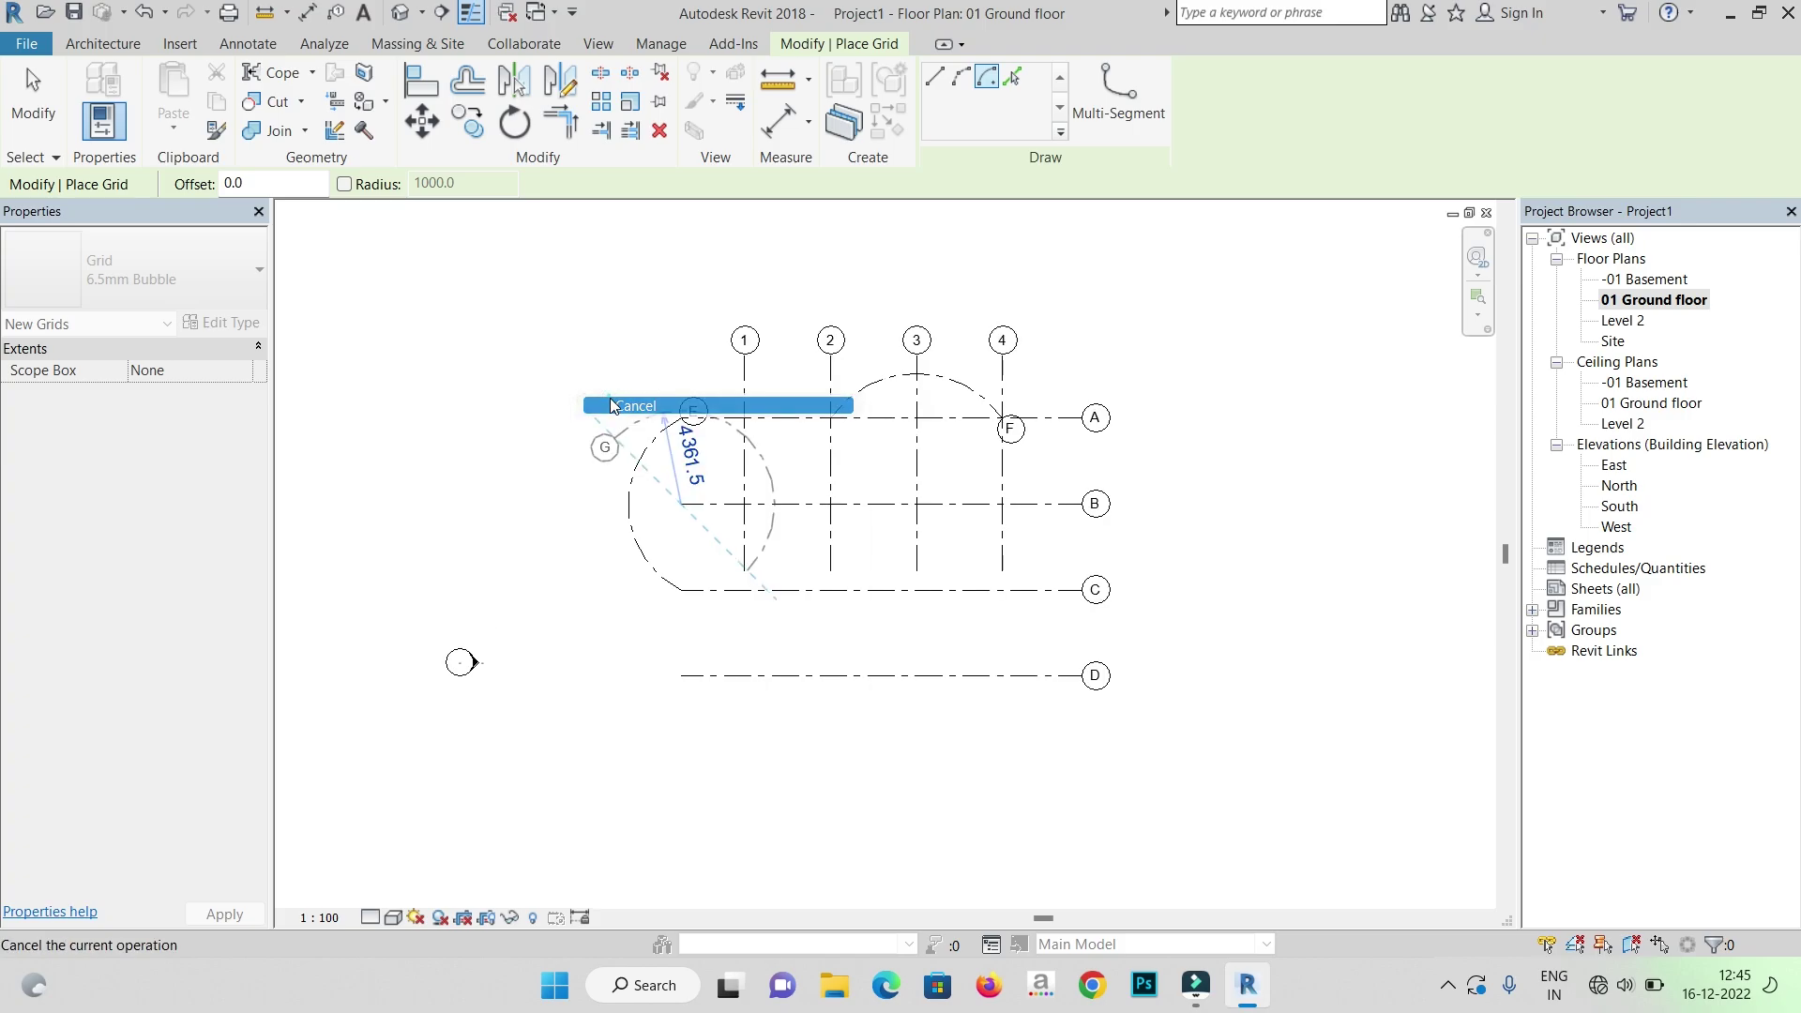
{"action": "right_click", "coordinate": [598, 361]}
{"action": "left_click", "coordinate": [600, 368]}
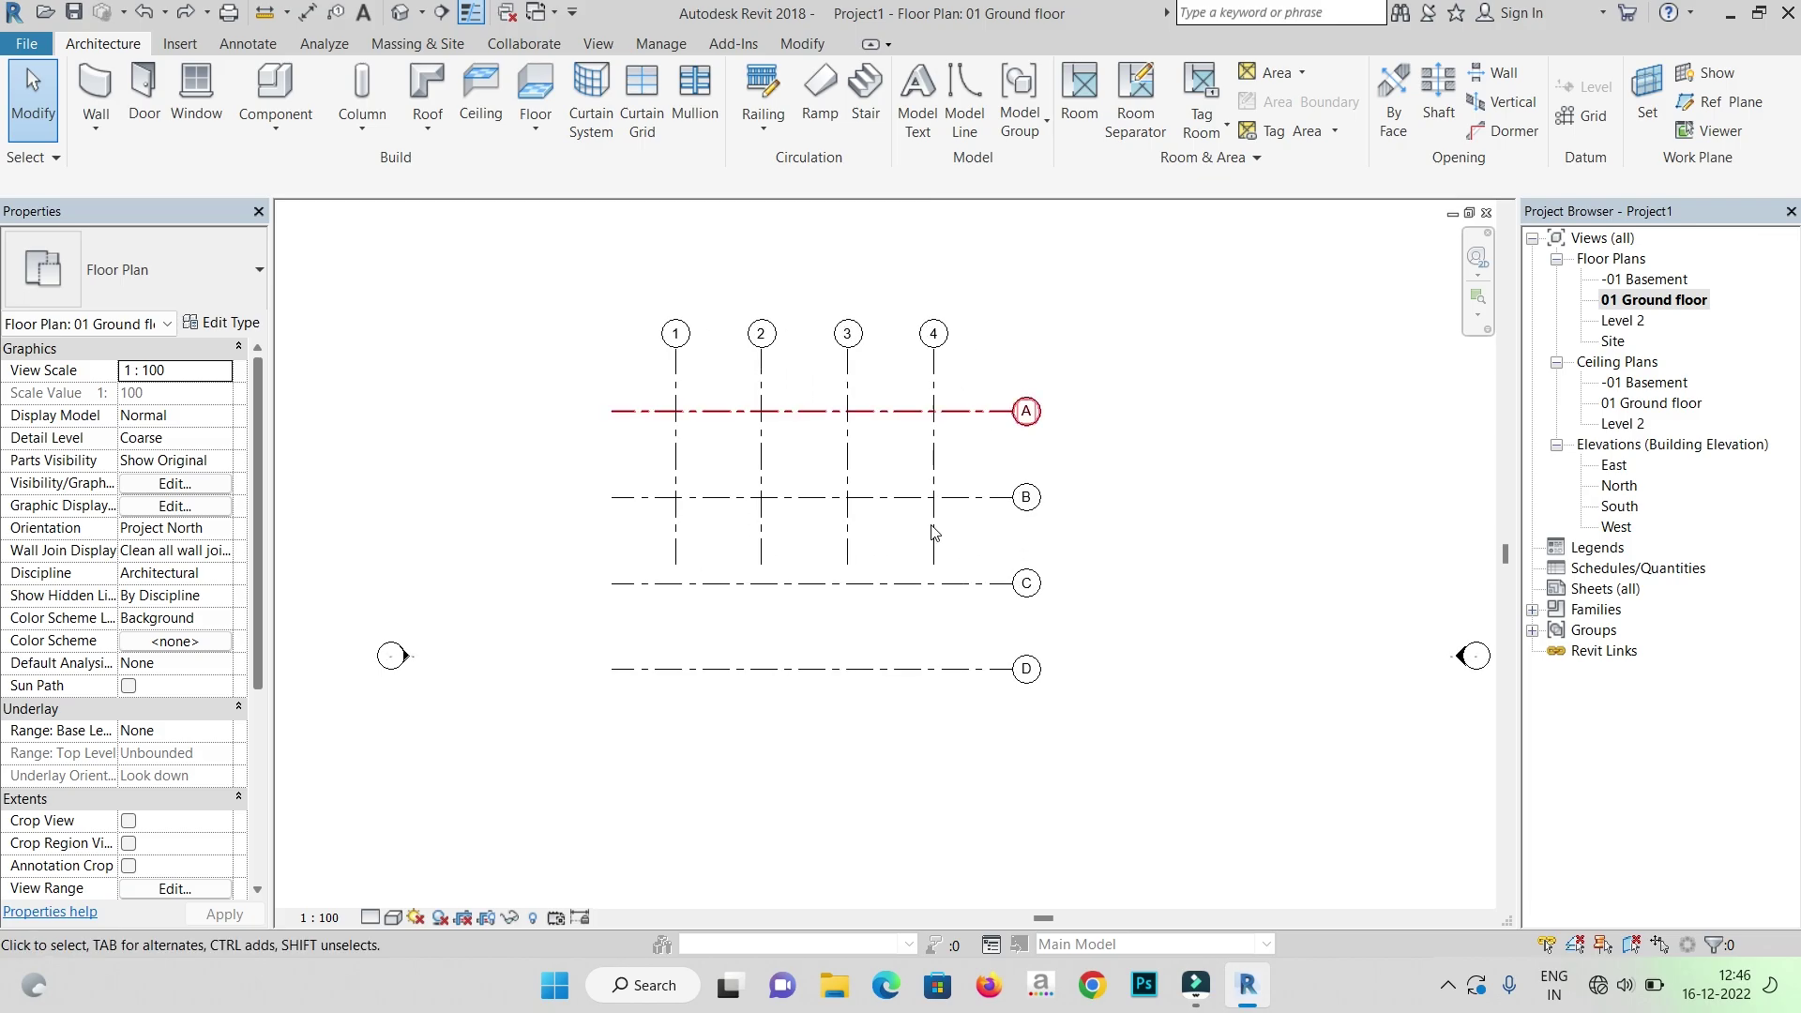
- Delete horizontal grids C and D
{"action": "left_click_drag", "start_coordinate": [805, 692], "coordinate": [765, 572]}
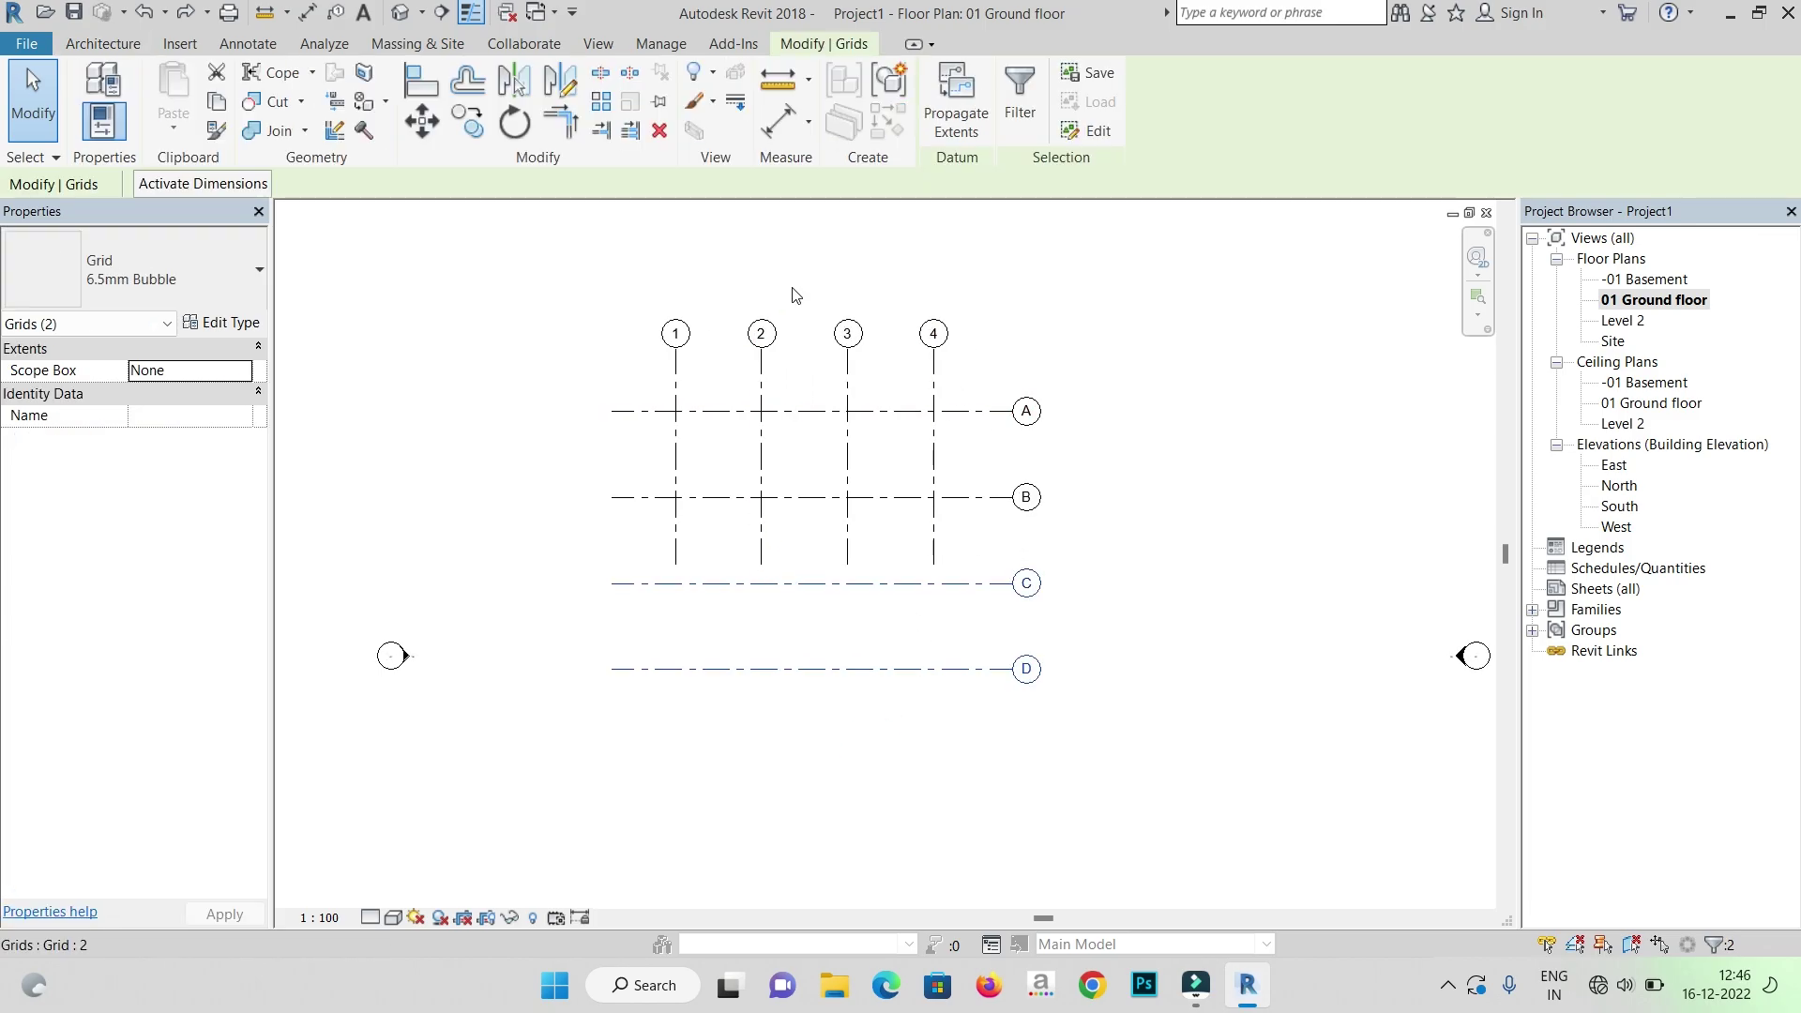
{"action": "left_click", "coordinate": [655, 134]}
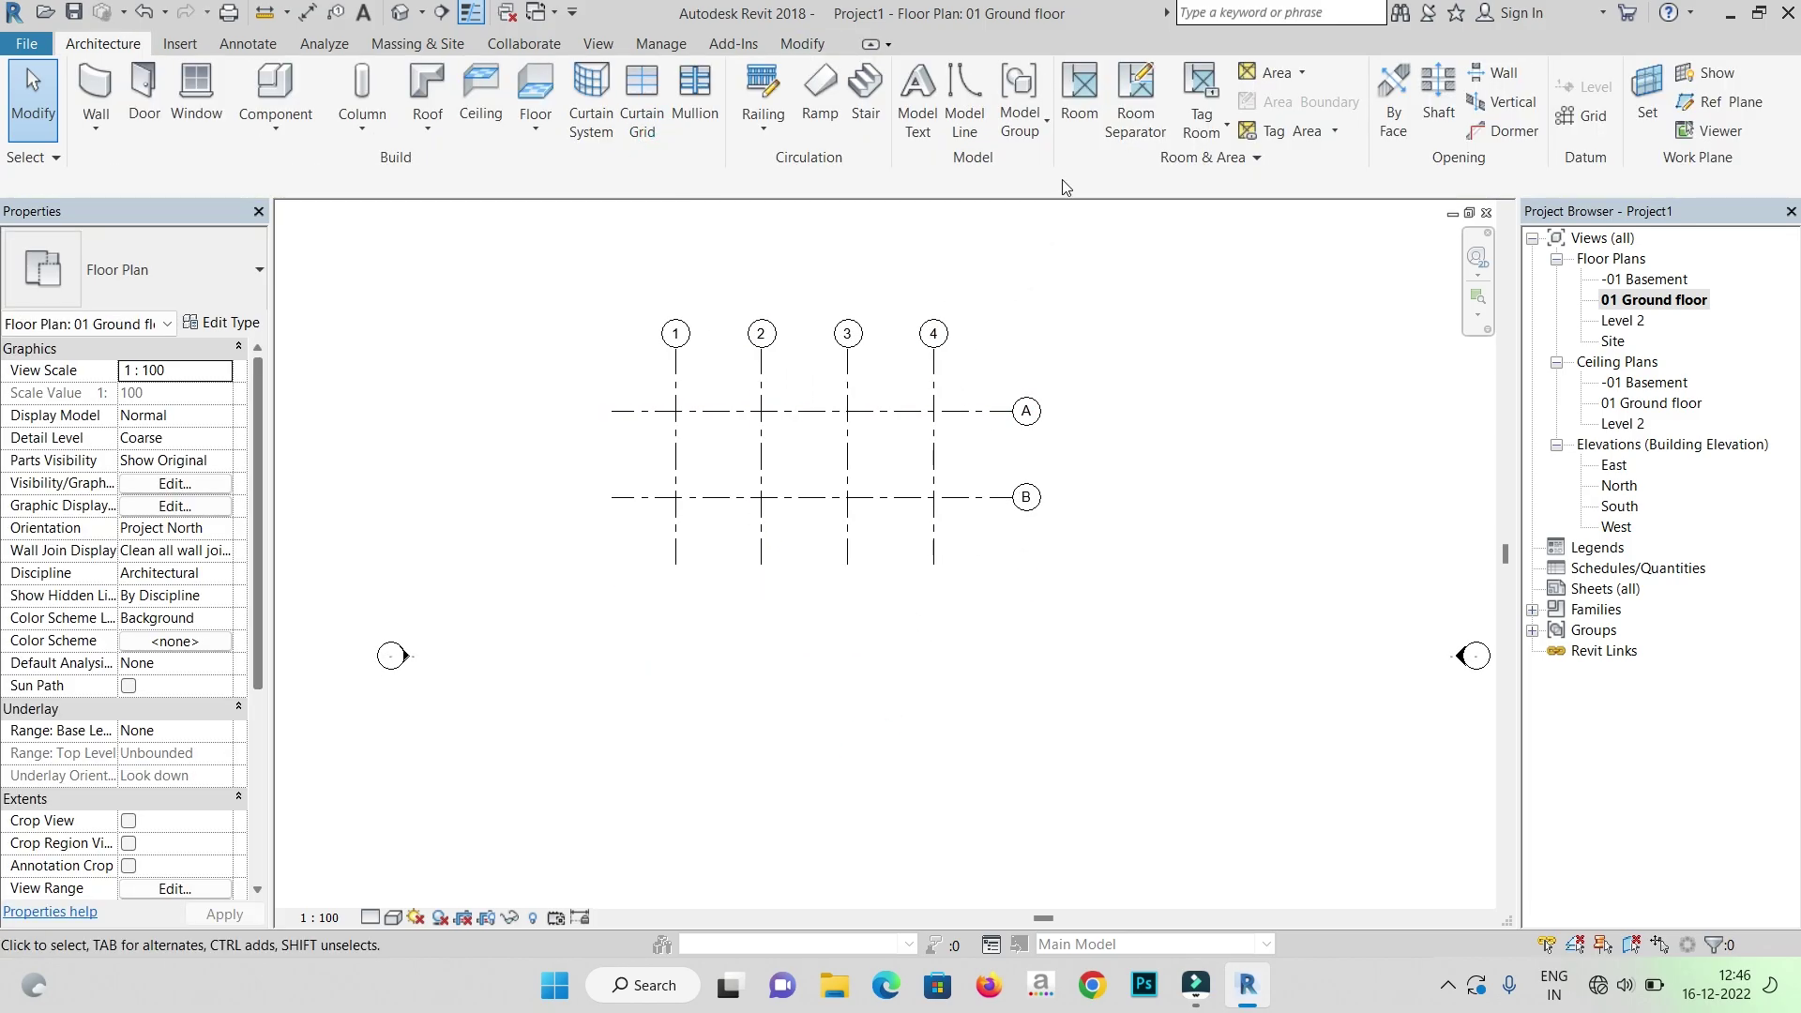
- Draw a center-ends arc grid centered on the intersection of grids 1 and B, from grid 1's lower end toward the left, with a 3084 mm radius
{"action": "left_click", "coordinate": [1583, 116]}
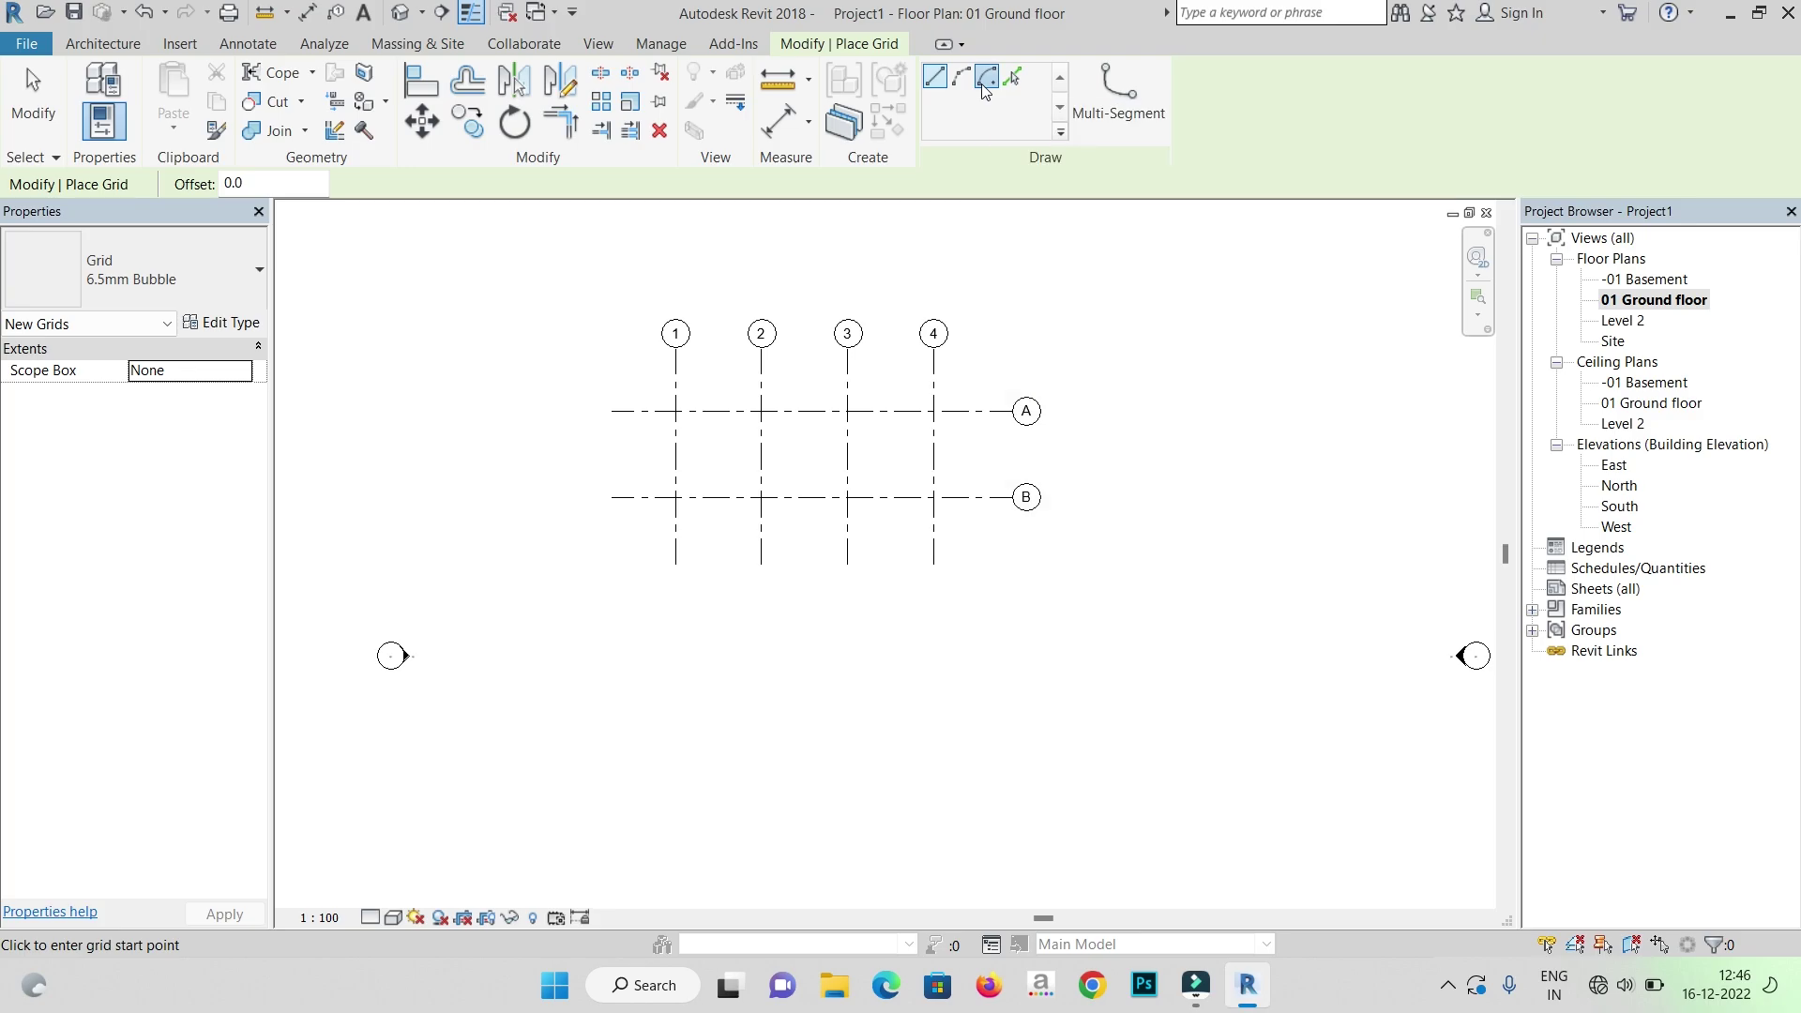
{"action": "left_click", "coordinate": [986, 79]}
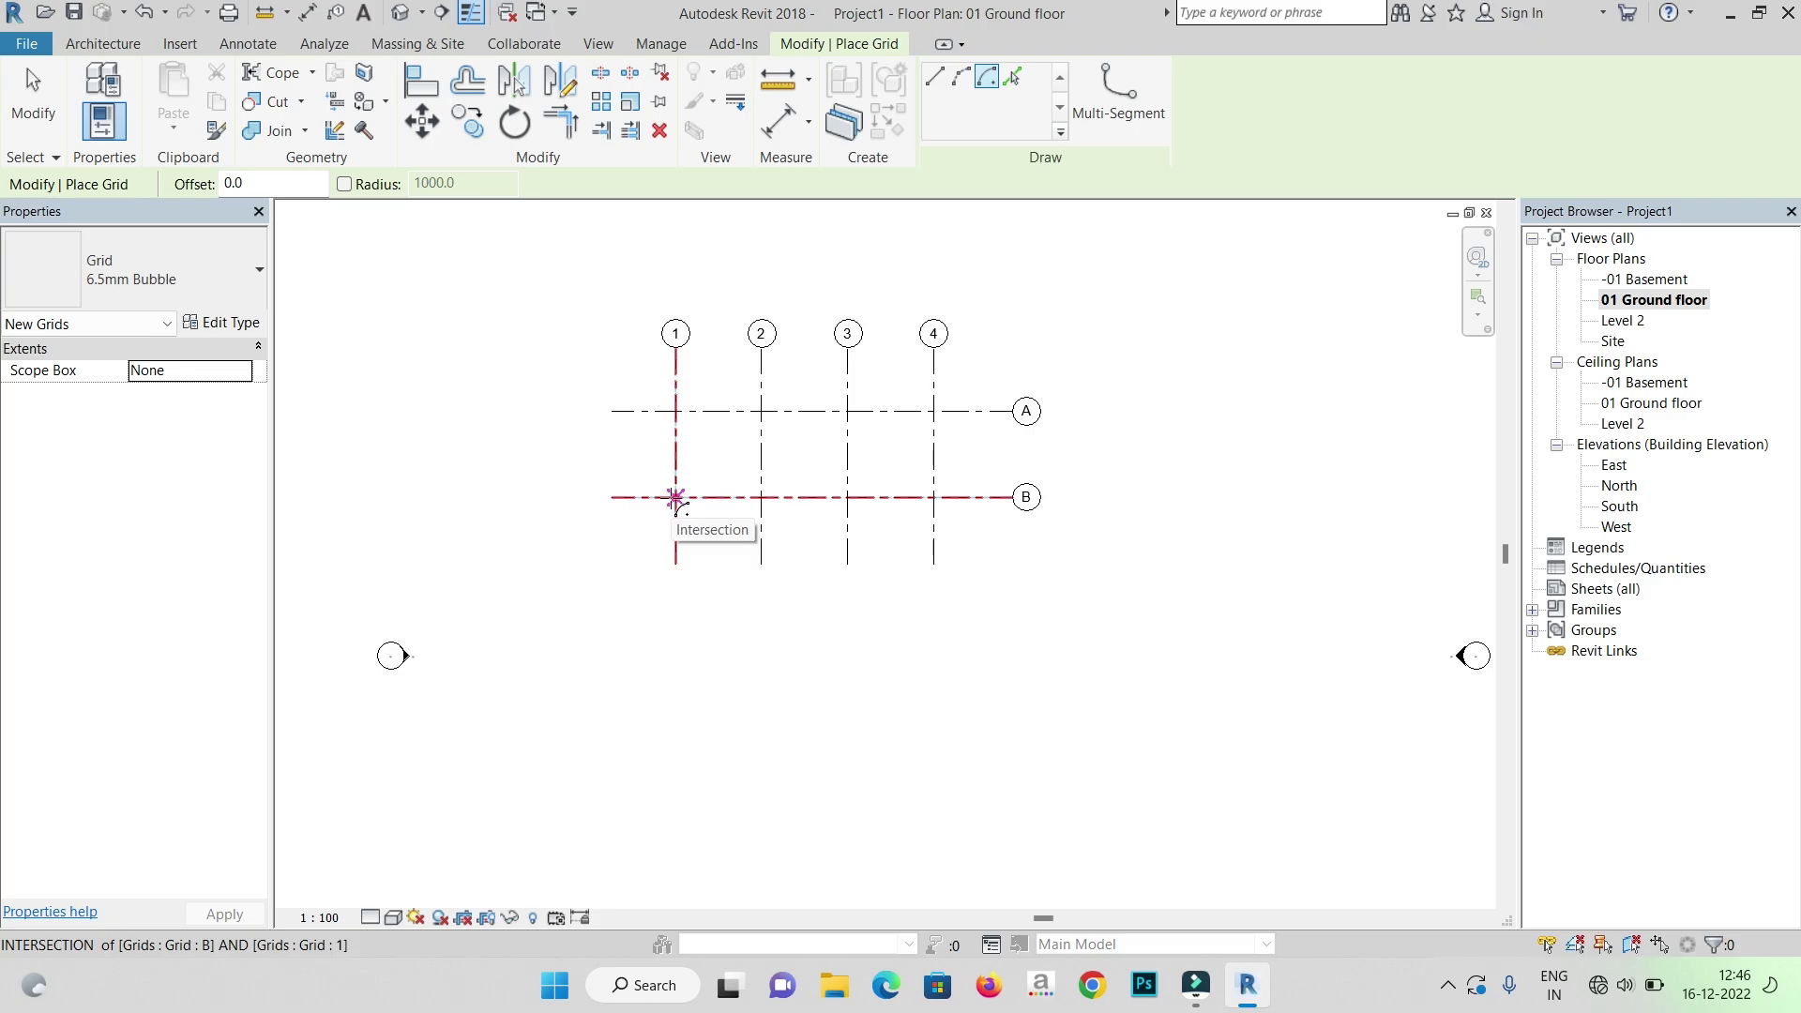
{"action": "left_click", "coordinate": [676, 497]}
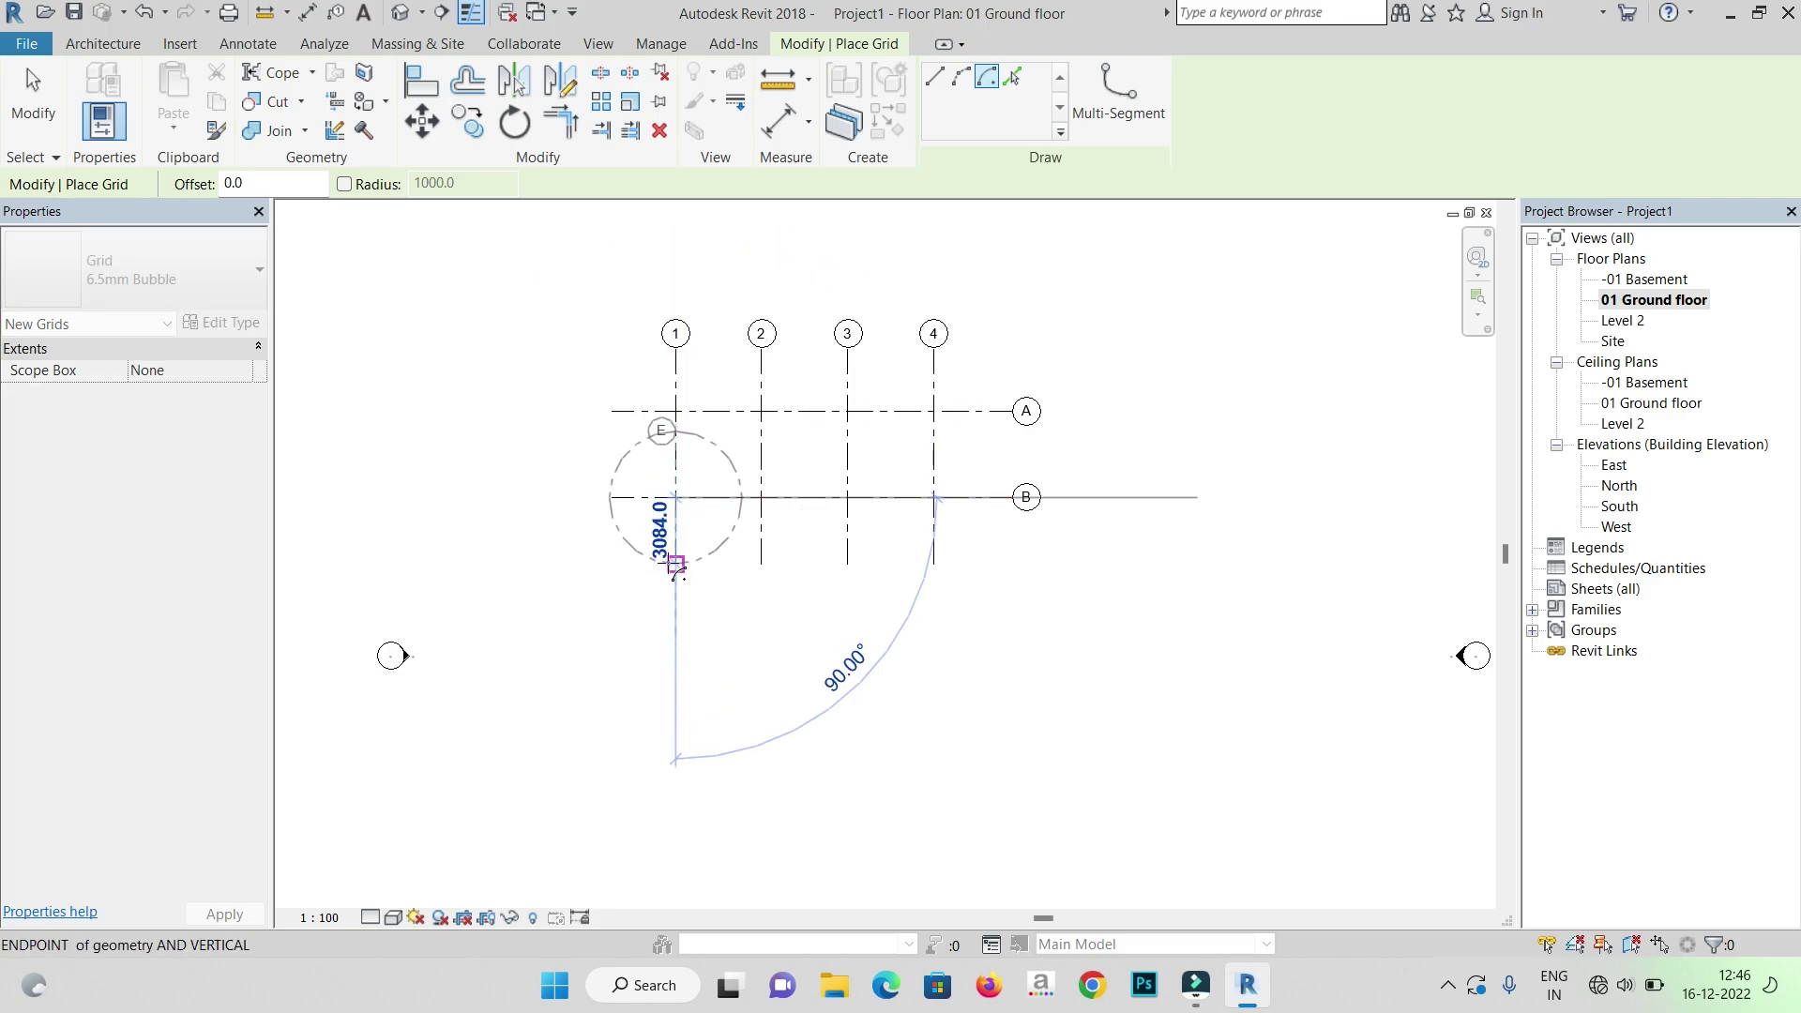
{"action": "left_click", "coordinate": [675, 564]}
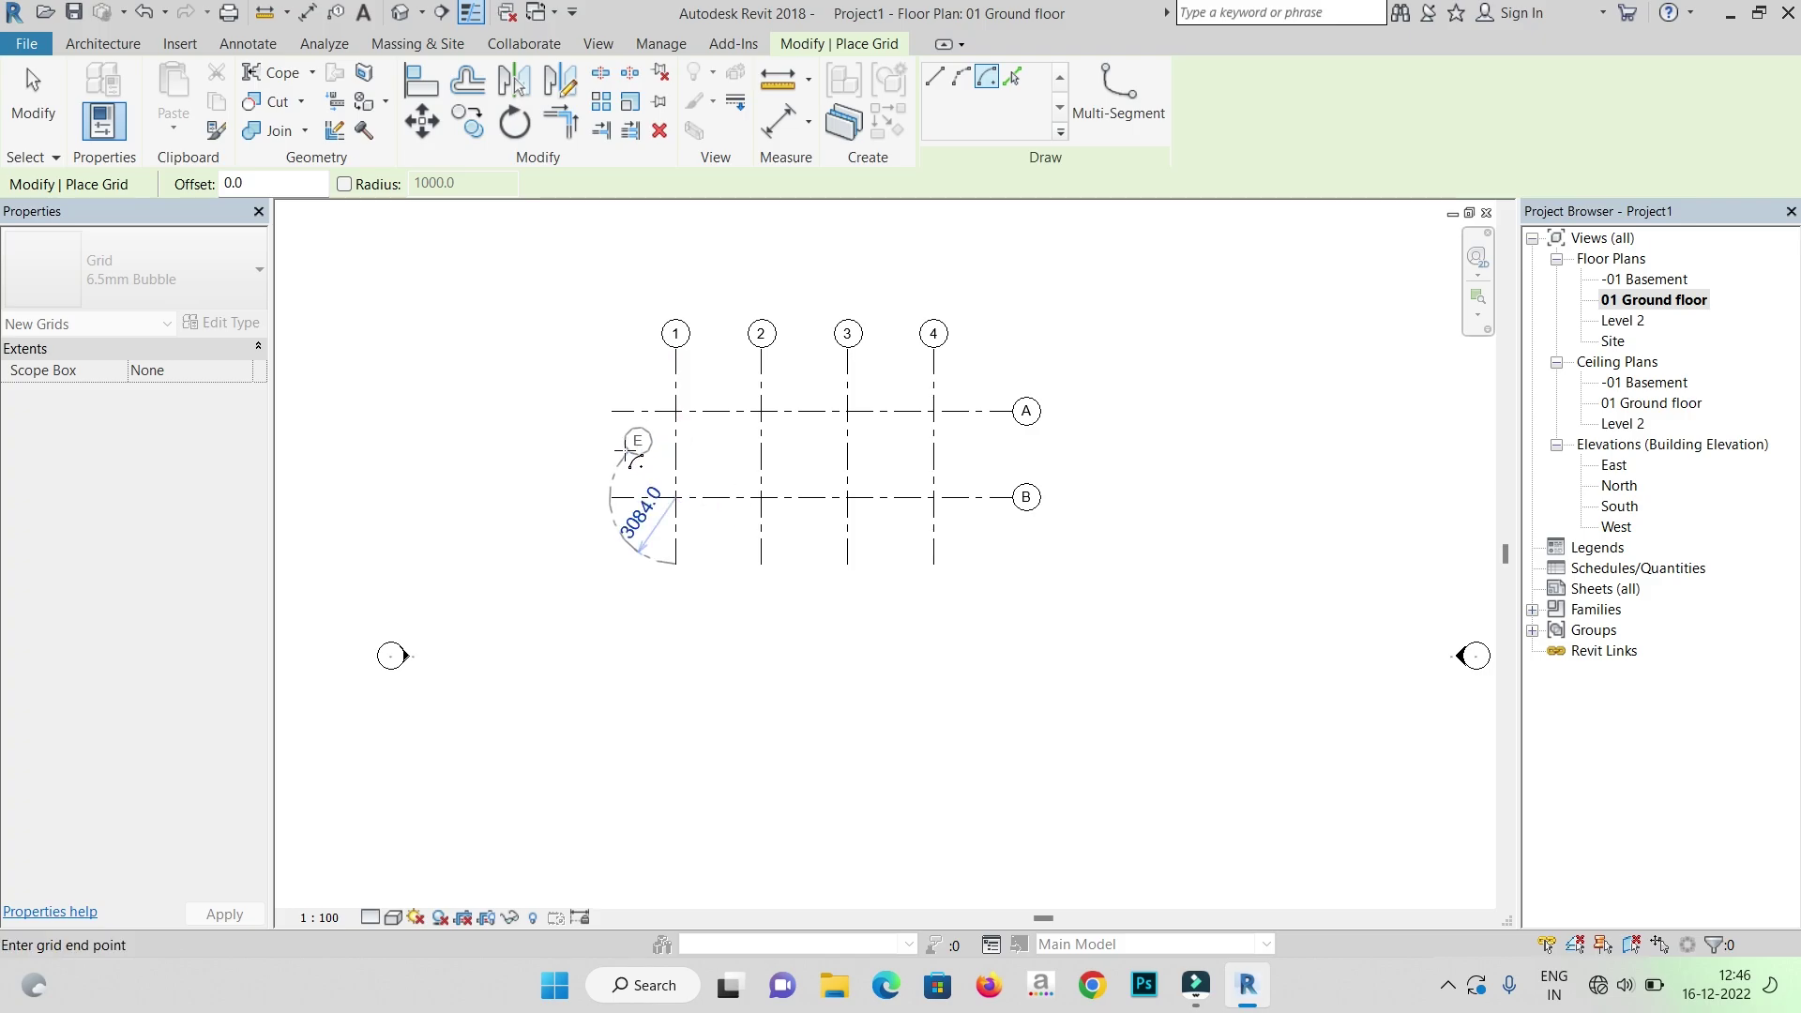
{"action": "scroll", "coordinate": [612, 497], "scroll_direction": "up", "scroll_amount": 8}
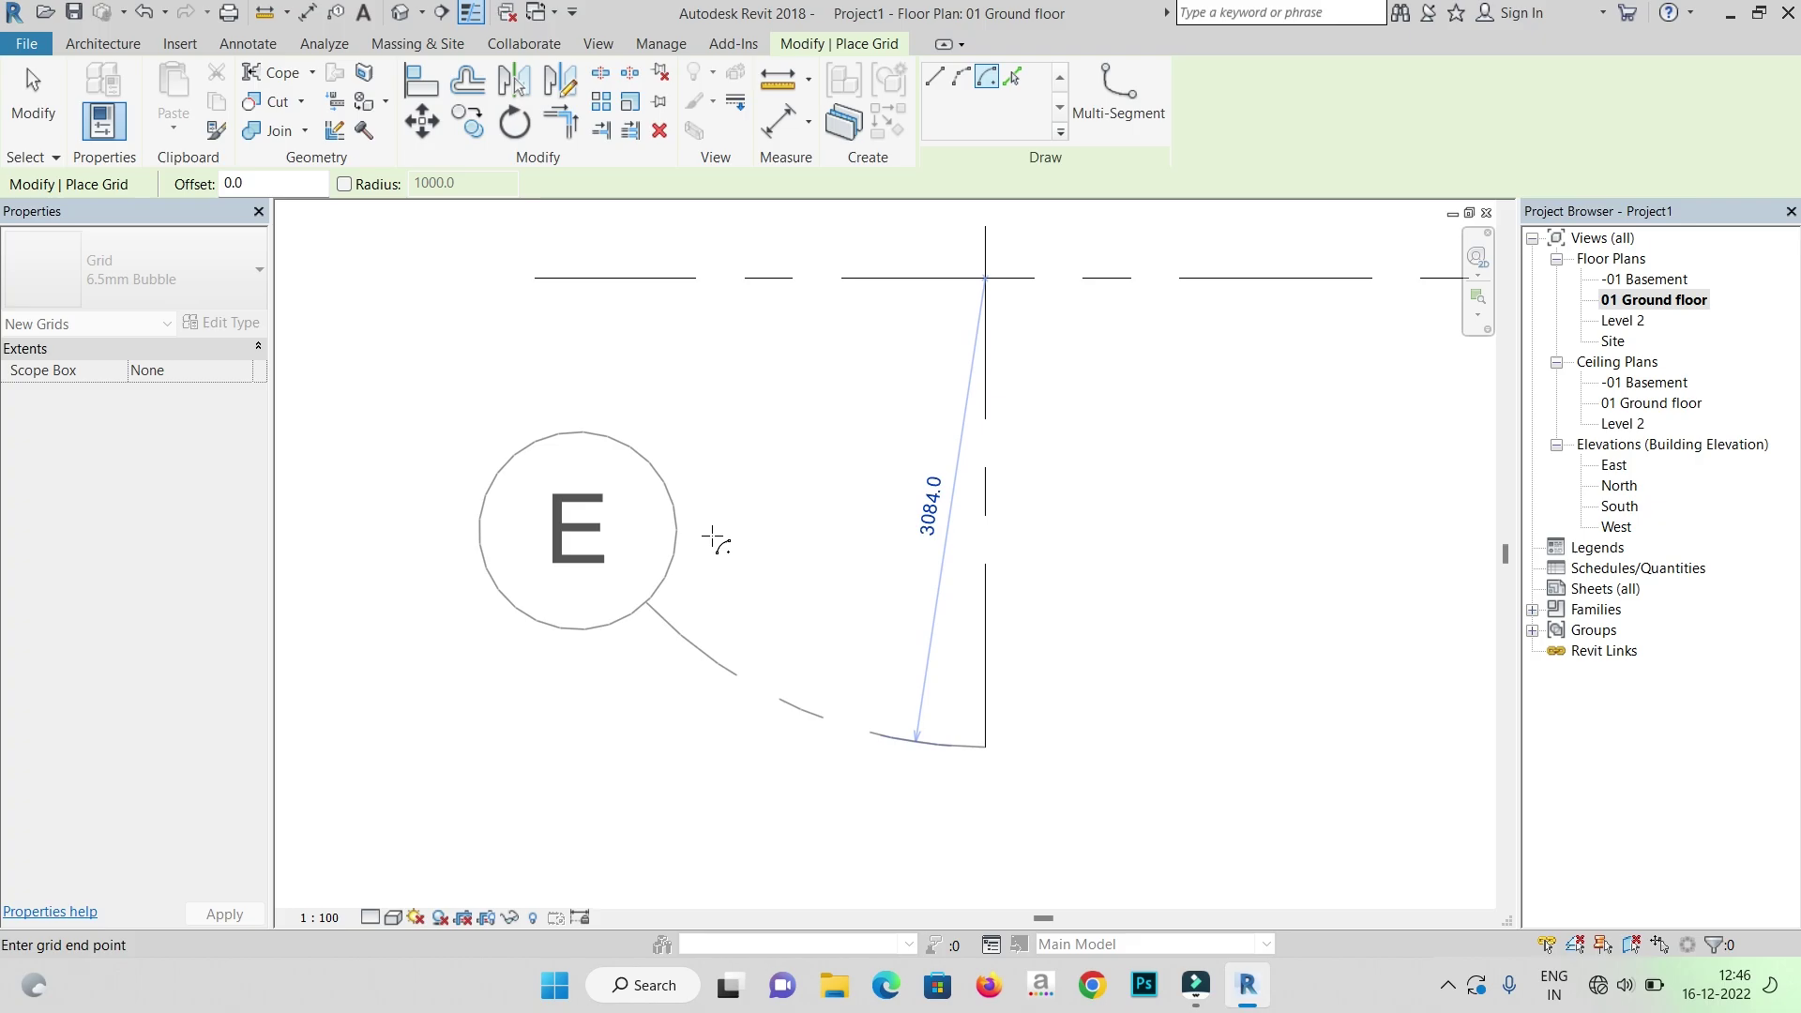
{"action": "scroll", "coordinate": [724, 562], "scroll_direction": "down", "scroll_amount": 5}
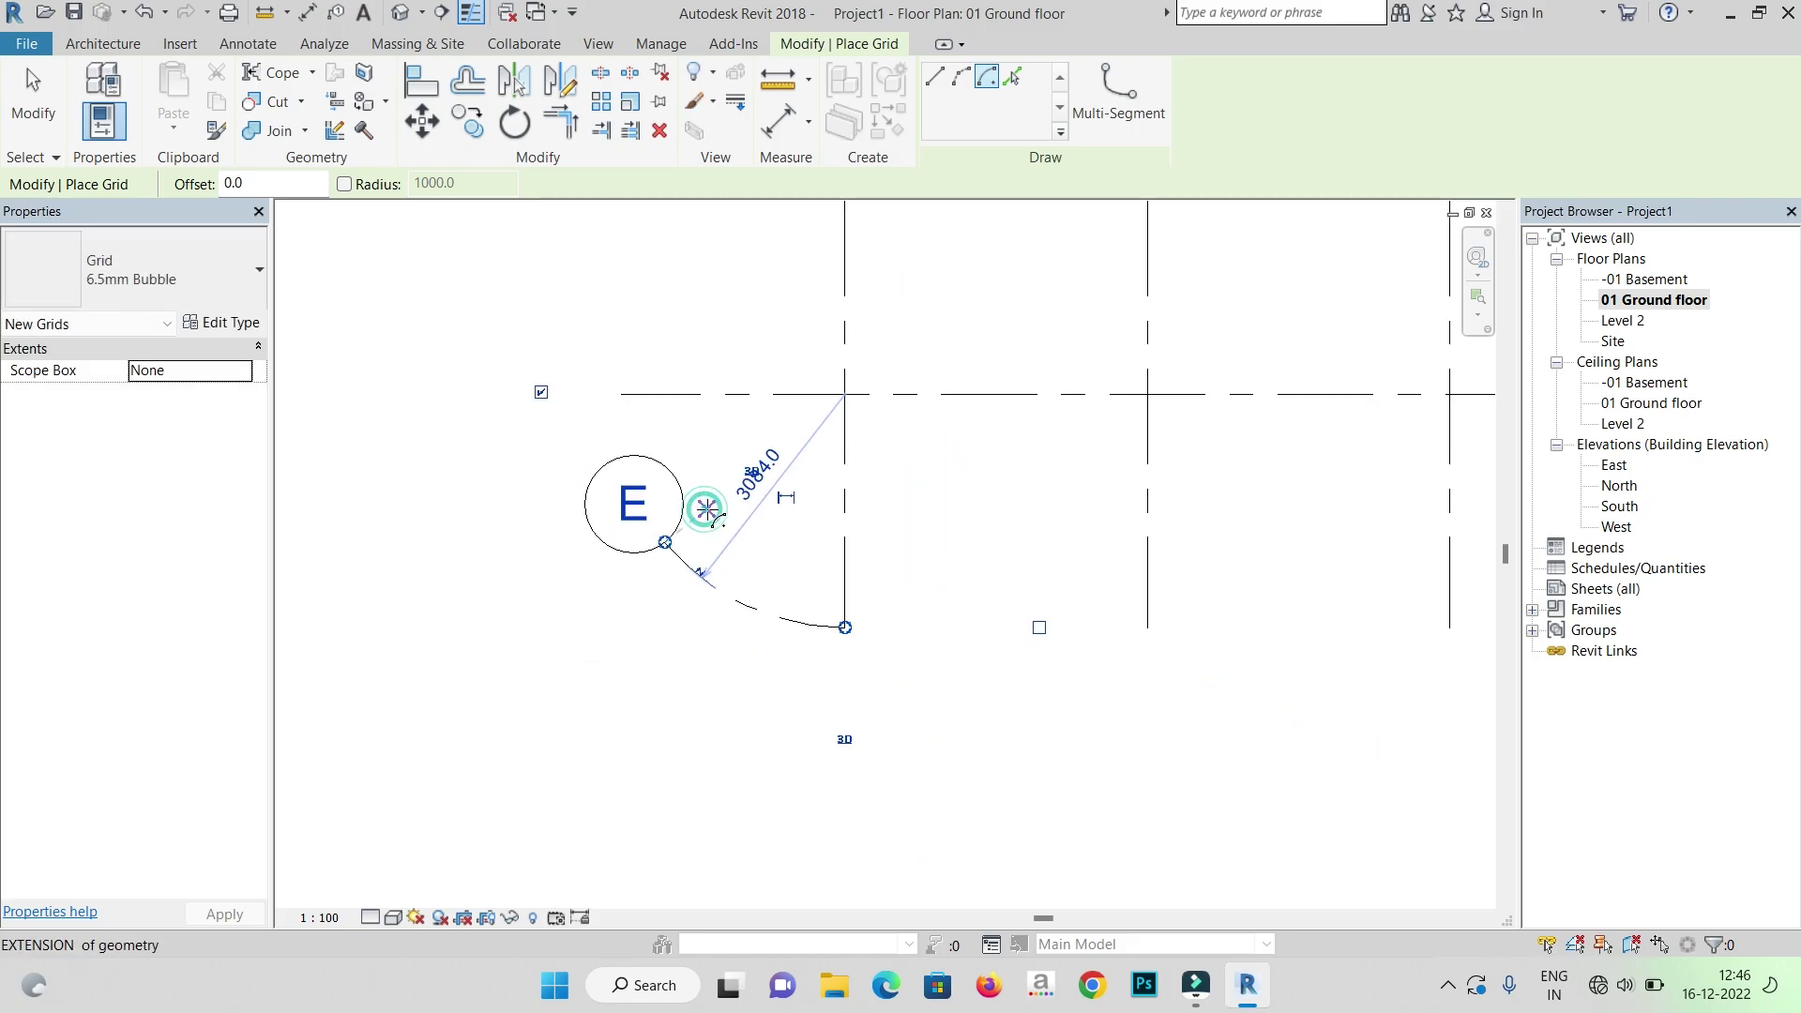
{"action": "scroll", "coordinate": [834, 600], "scroll_direction": "down", "scroll_amount": 4}
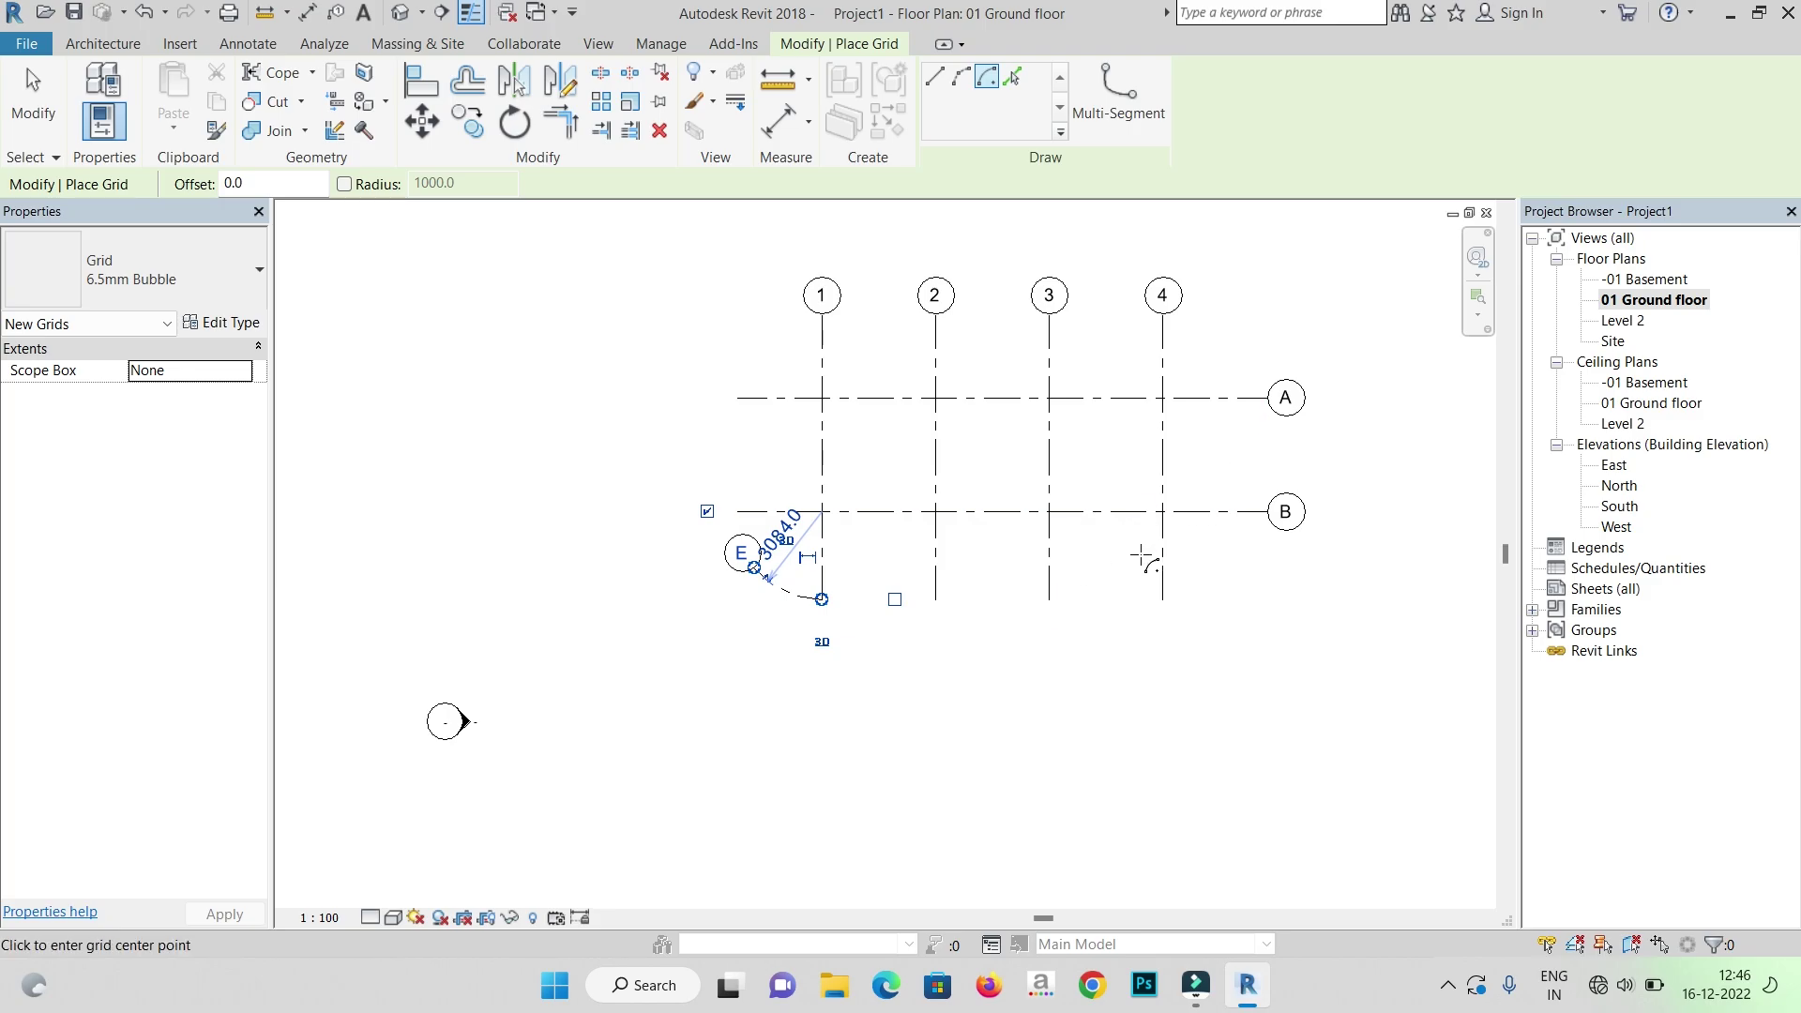
- Draw a center-ends arc grid centered on the intersection of grids 4 and B, from grid A clockwise past grid B, with a 4000 mm radius
{"action": "scroll", "coordinate": [1142, 557], "scroll_direction": "up", "scroll_amount": 3}
{"action": "scroll", "coordinate": [1149, 562], "scroll_direction": "down", "scroll_amount": 2}
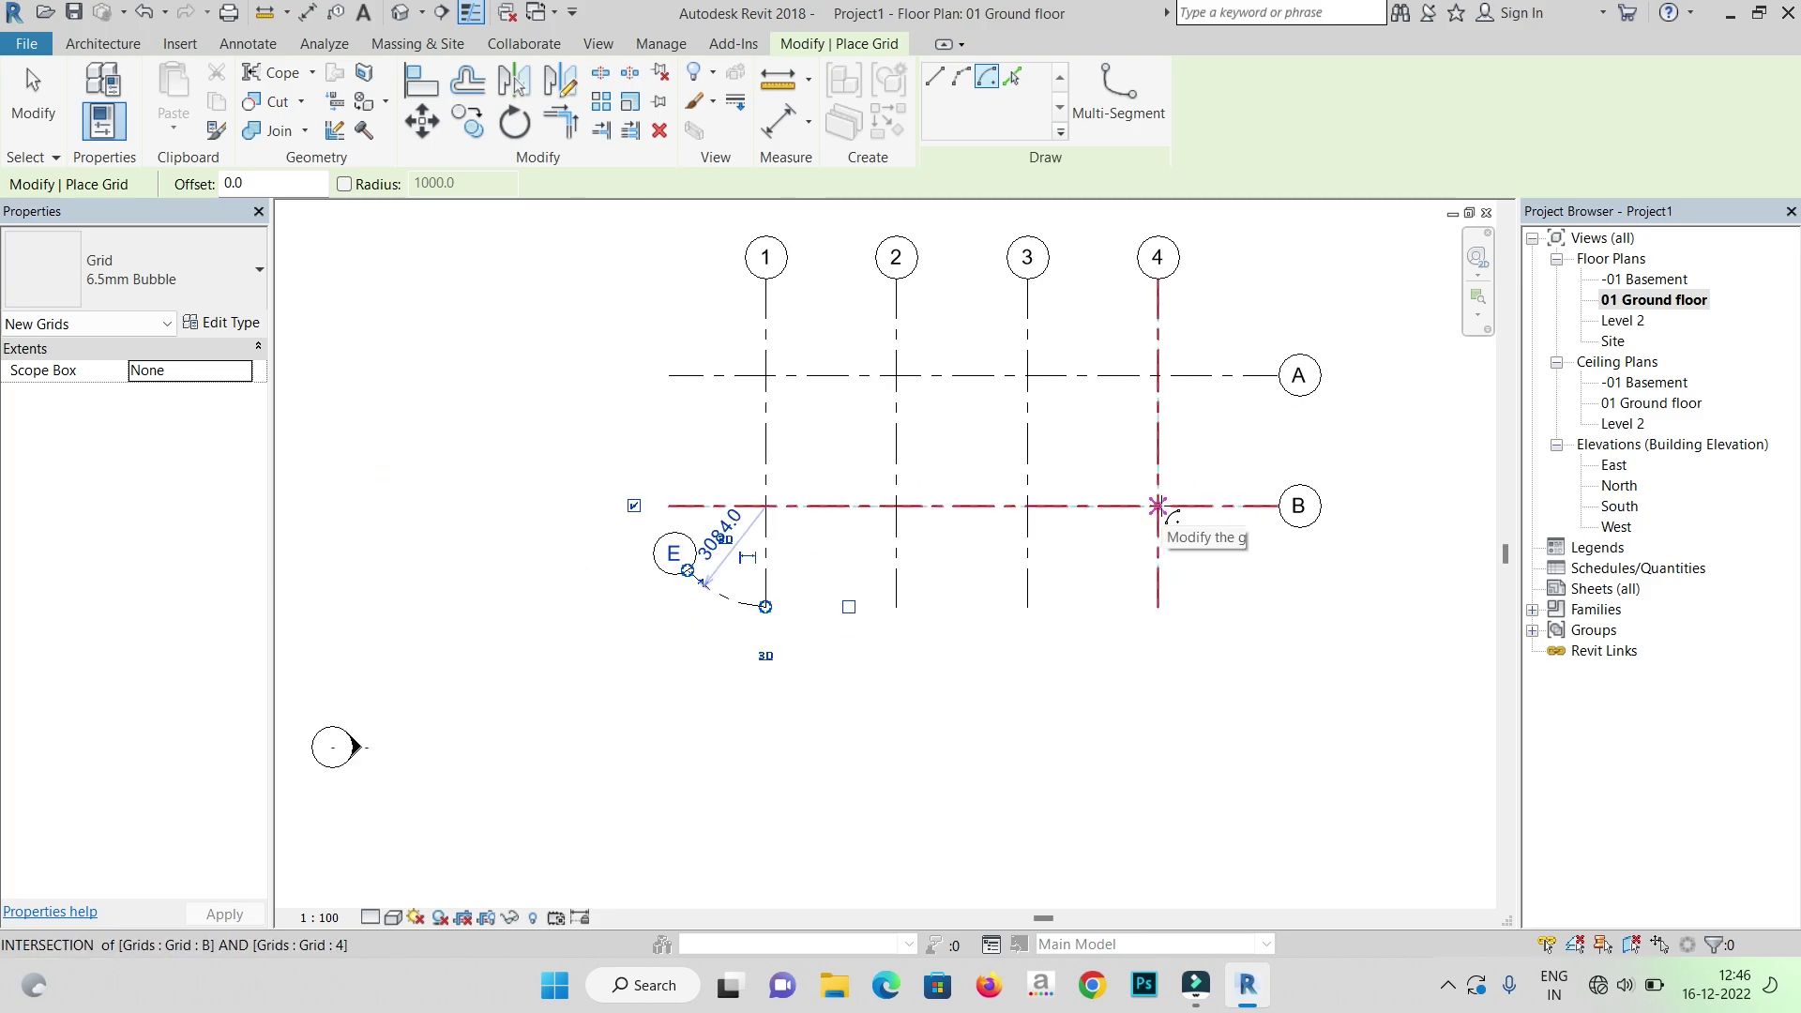
{"action": "left_click", "coordinate": [1158, 506]}
{"action": "left_click", "coordinate": [1158, 375]}
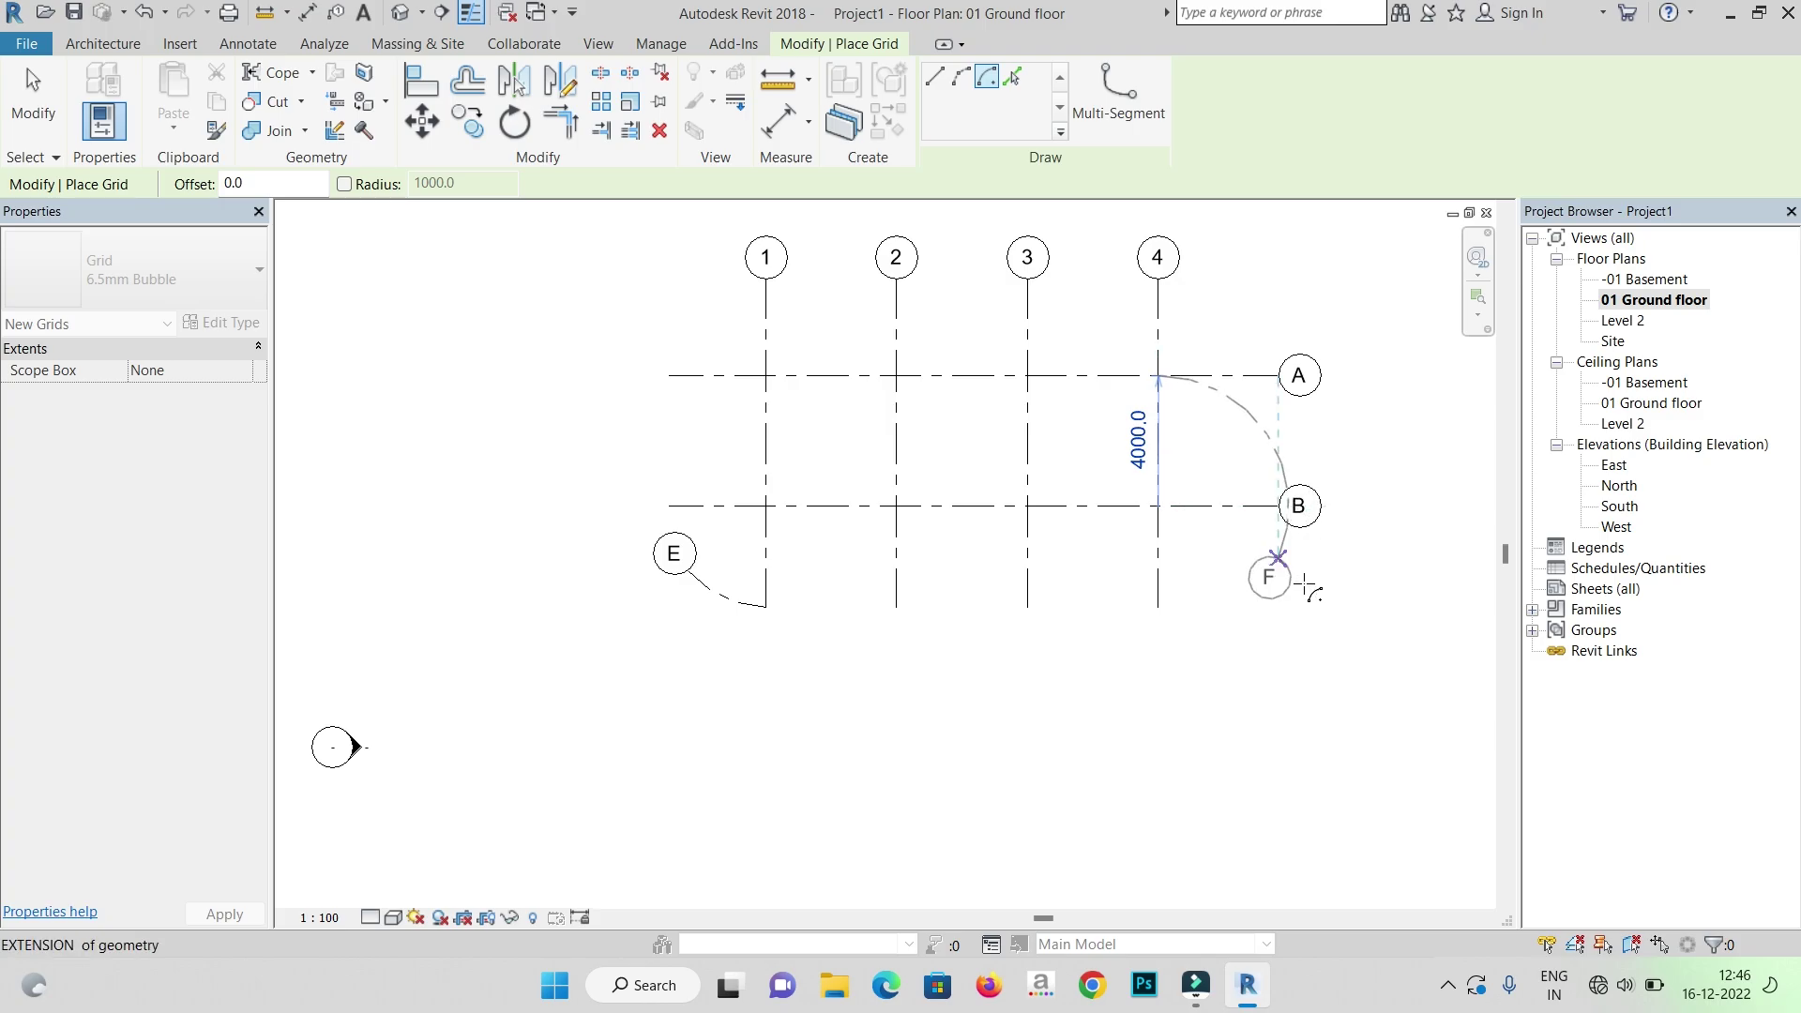
{"action": "left_click", "coordinate": [1306, 587]}
{"action": "scroll", "coordinate": [1306, 591], "scroll_direction": "up", "scroll_amount": 3}
{"action": "scroll", "coordinate": [1306, 591], "scroll_direction": "down", "scroll_amount": 4}
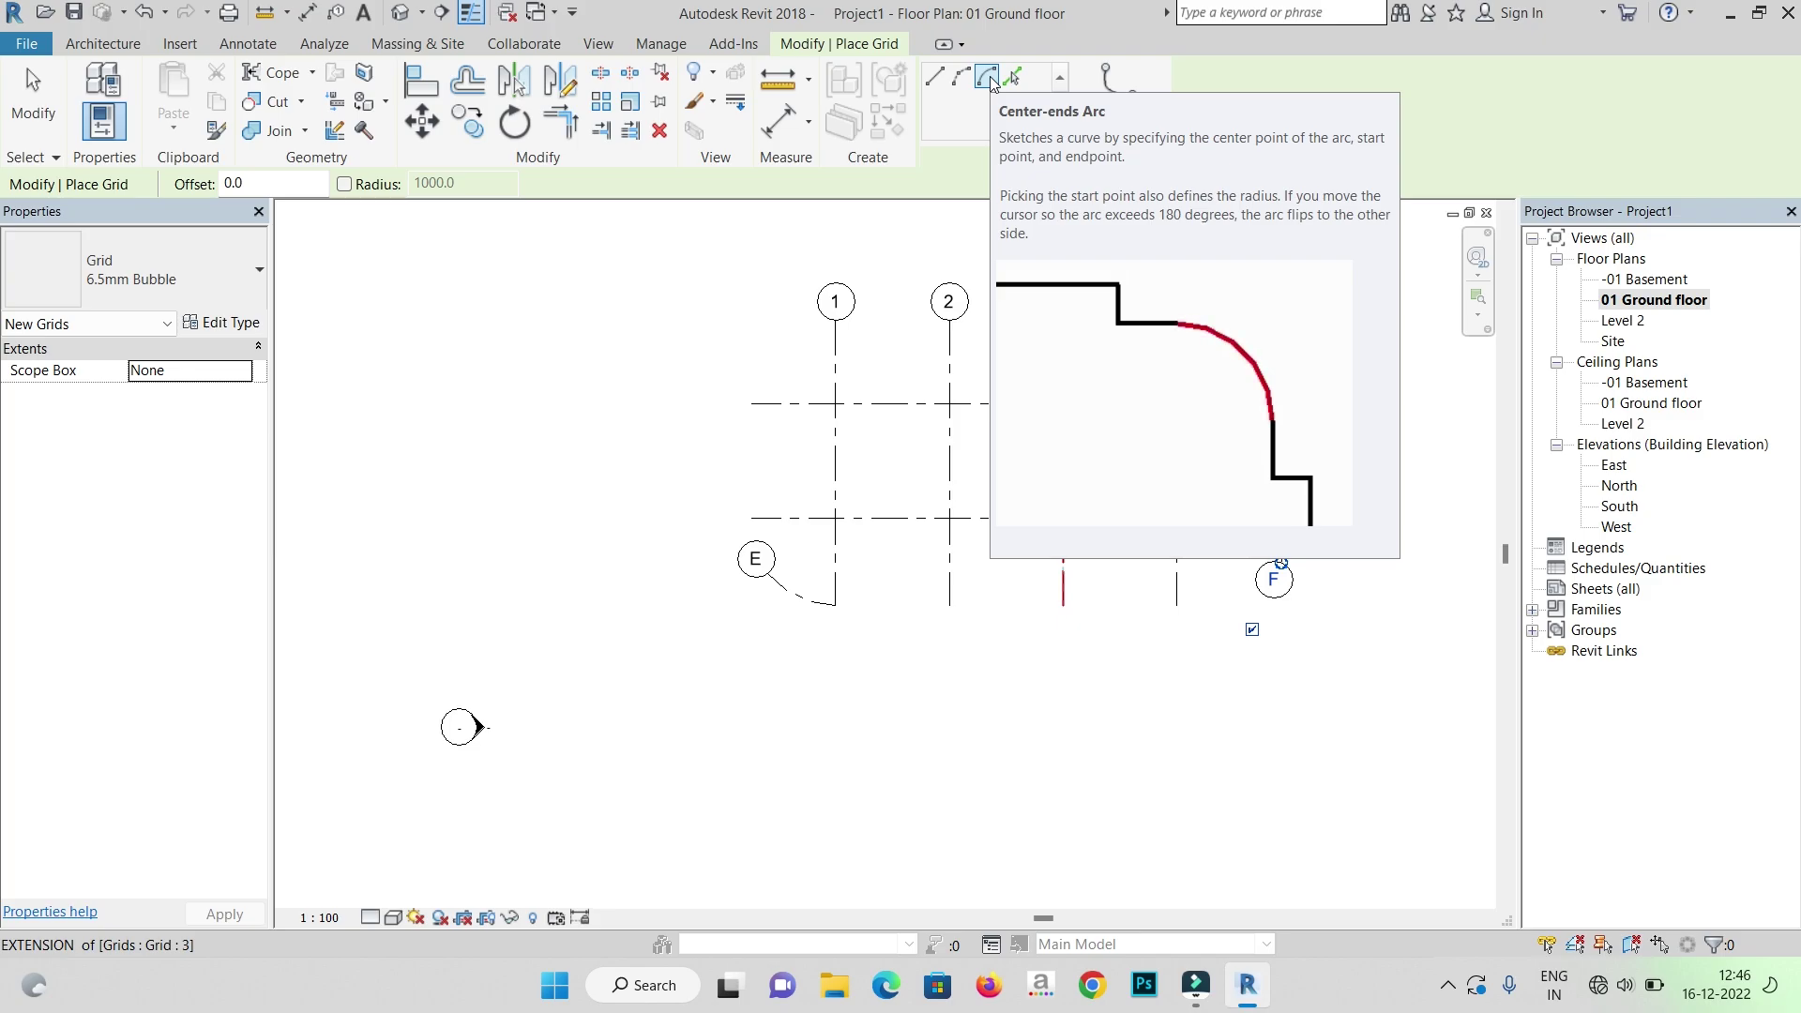
- Draw a 4000 mm radius center-ends arc grid centered on grids 2 and A, from grid 3 up to grid 2, and exit grid placement
{"action": "left_click", "coordinate": [990, 79]}
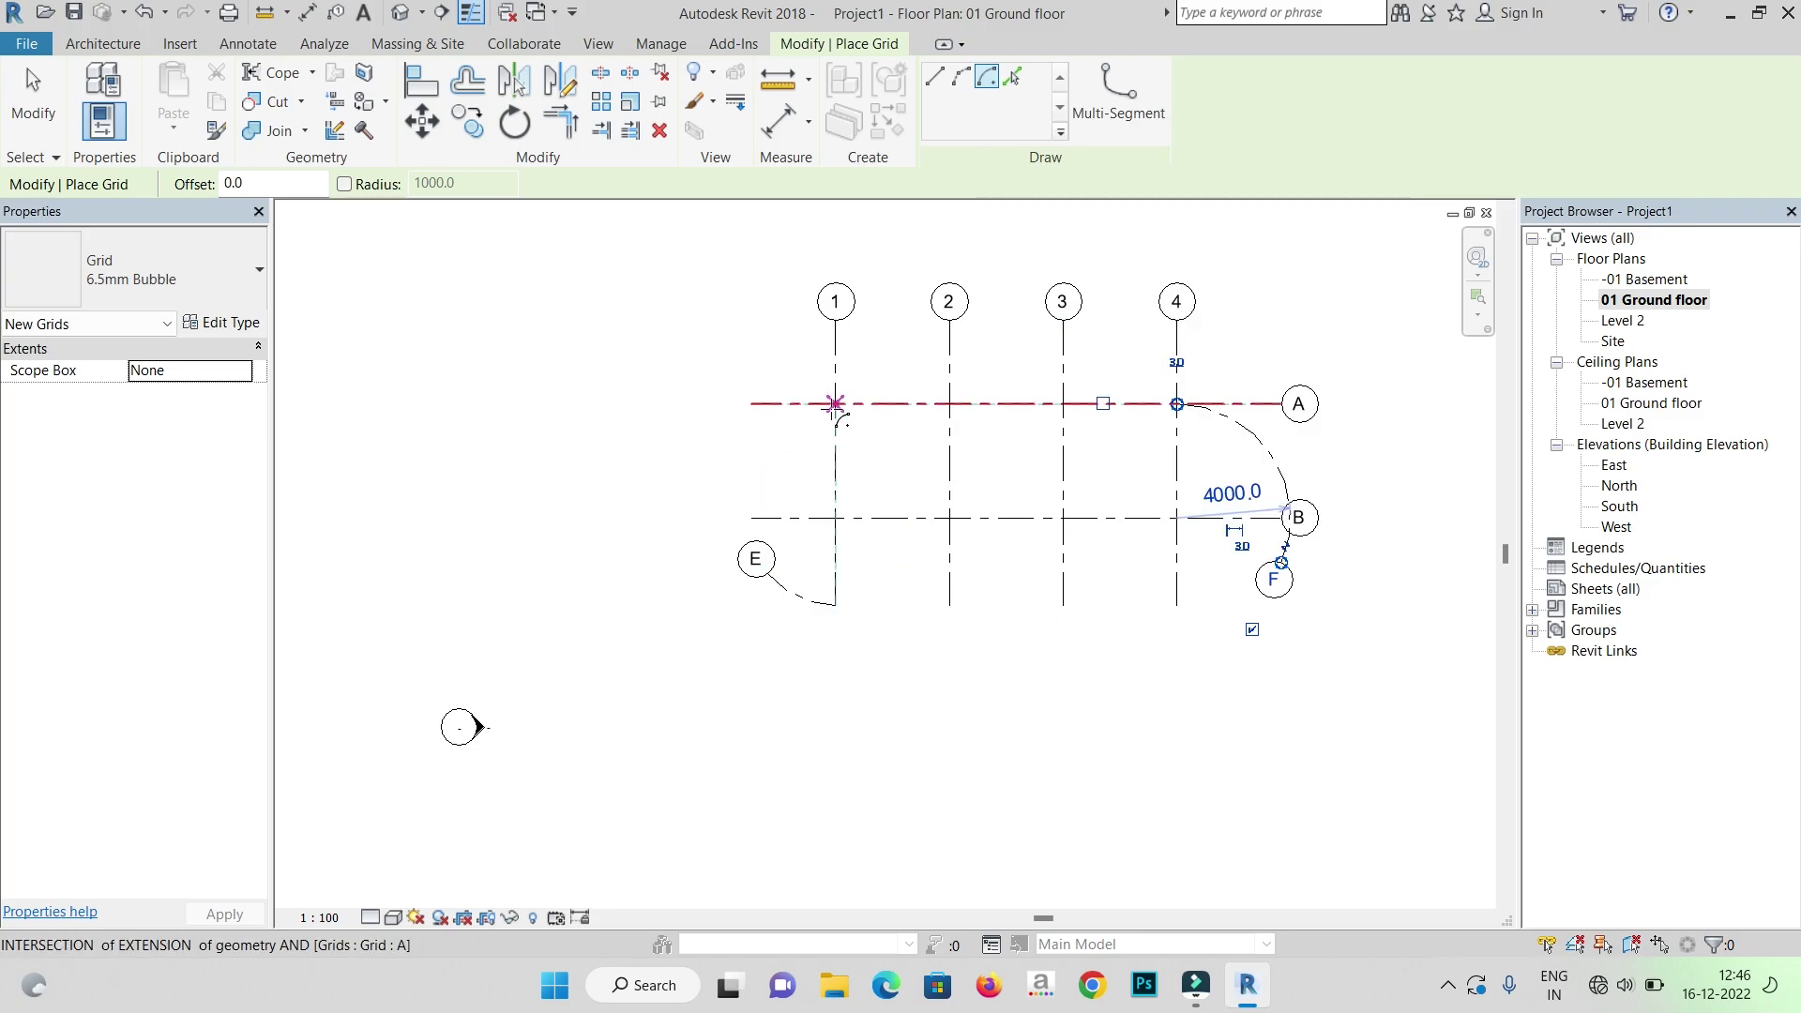
{"action": "left_click", "coordinate": [949, 403]}
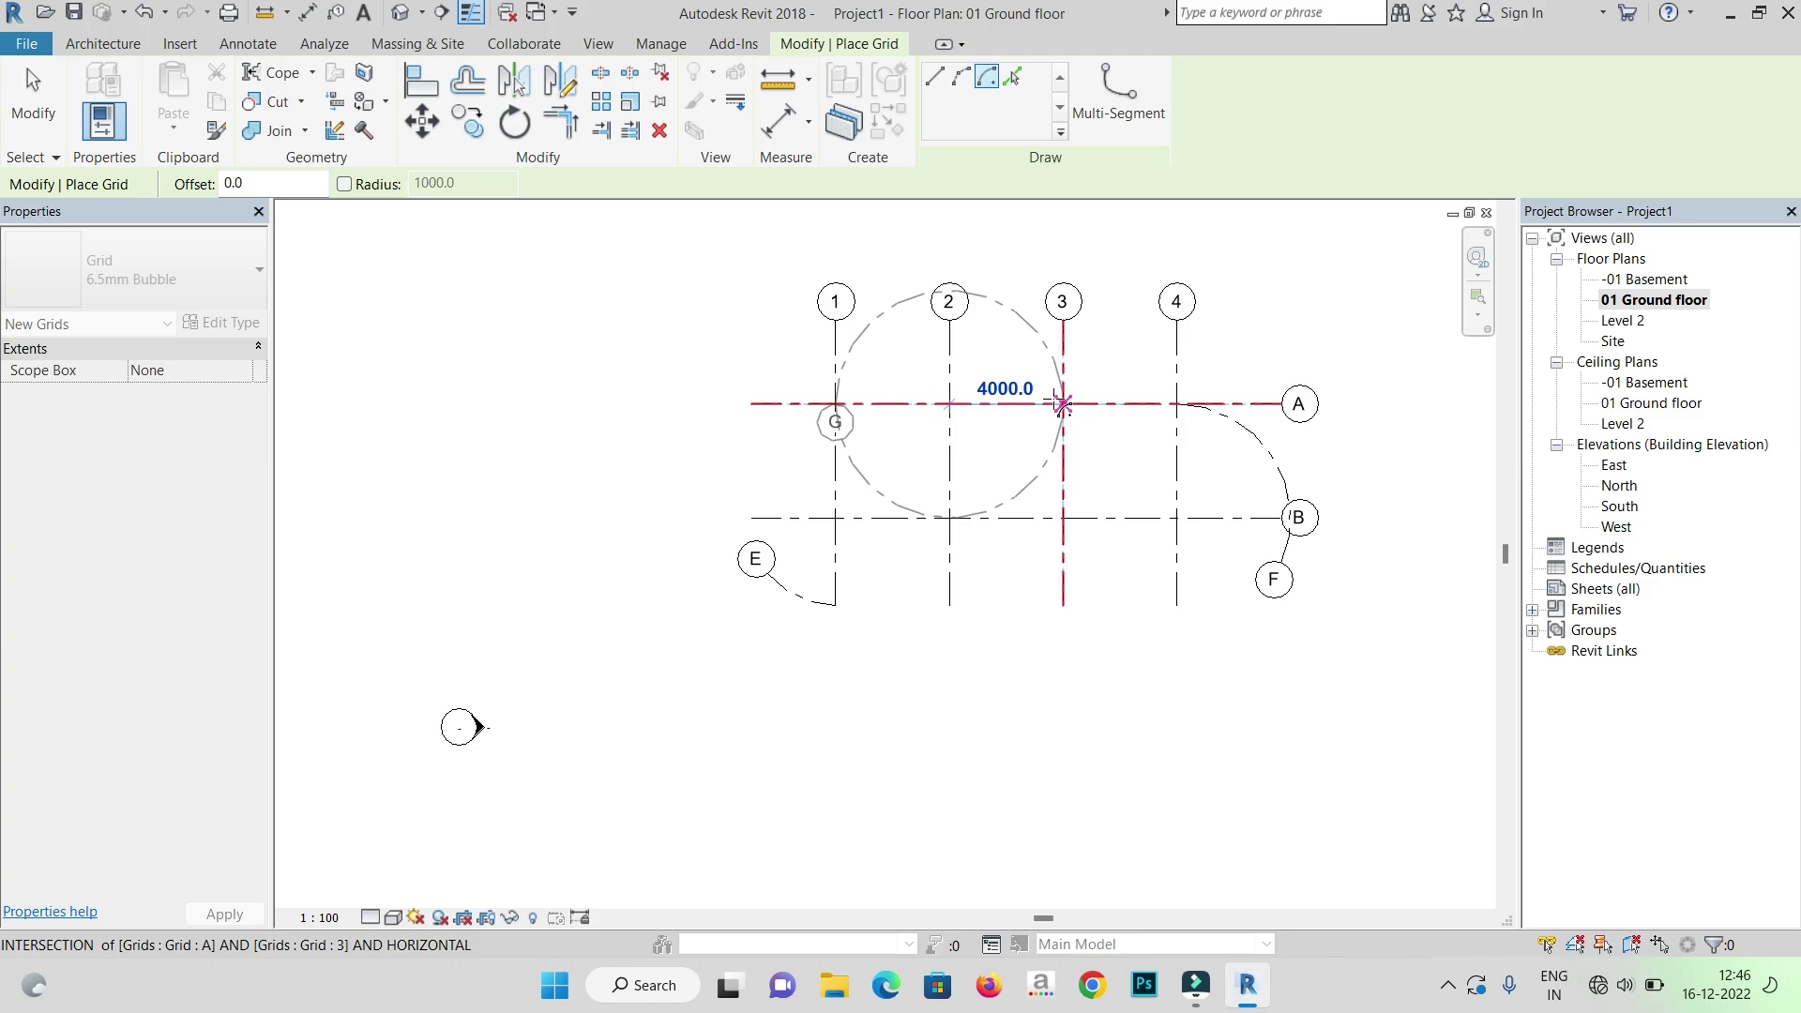
{"action": "left_click", "coordinate": [1063, 404]}
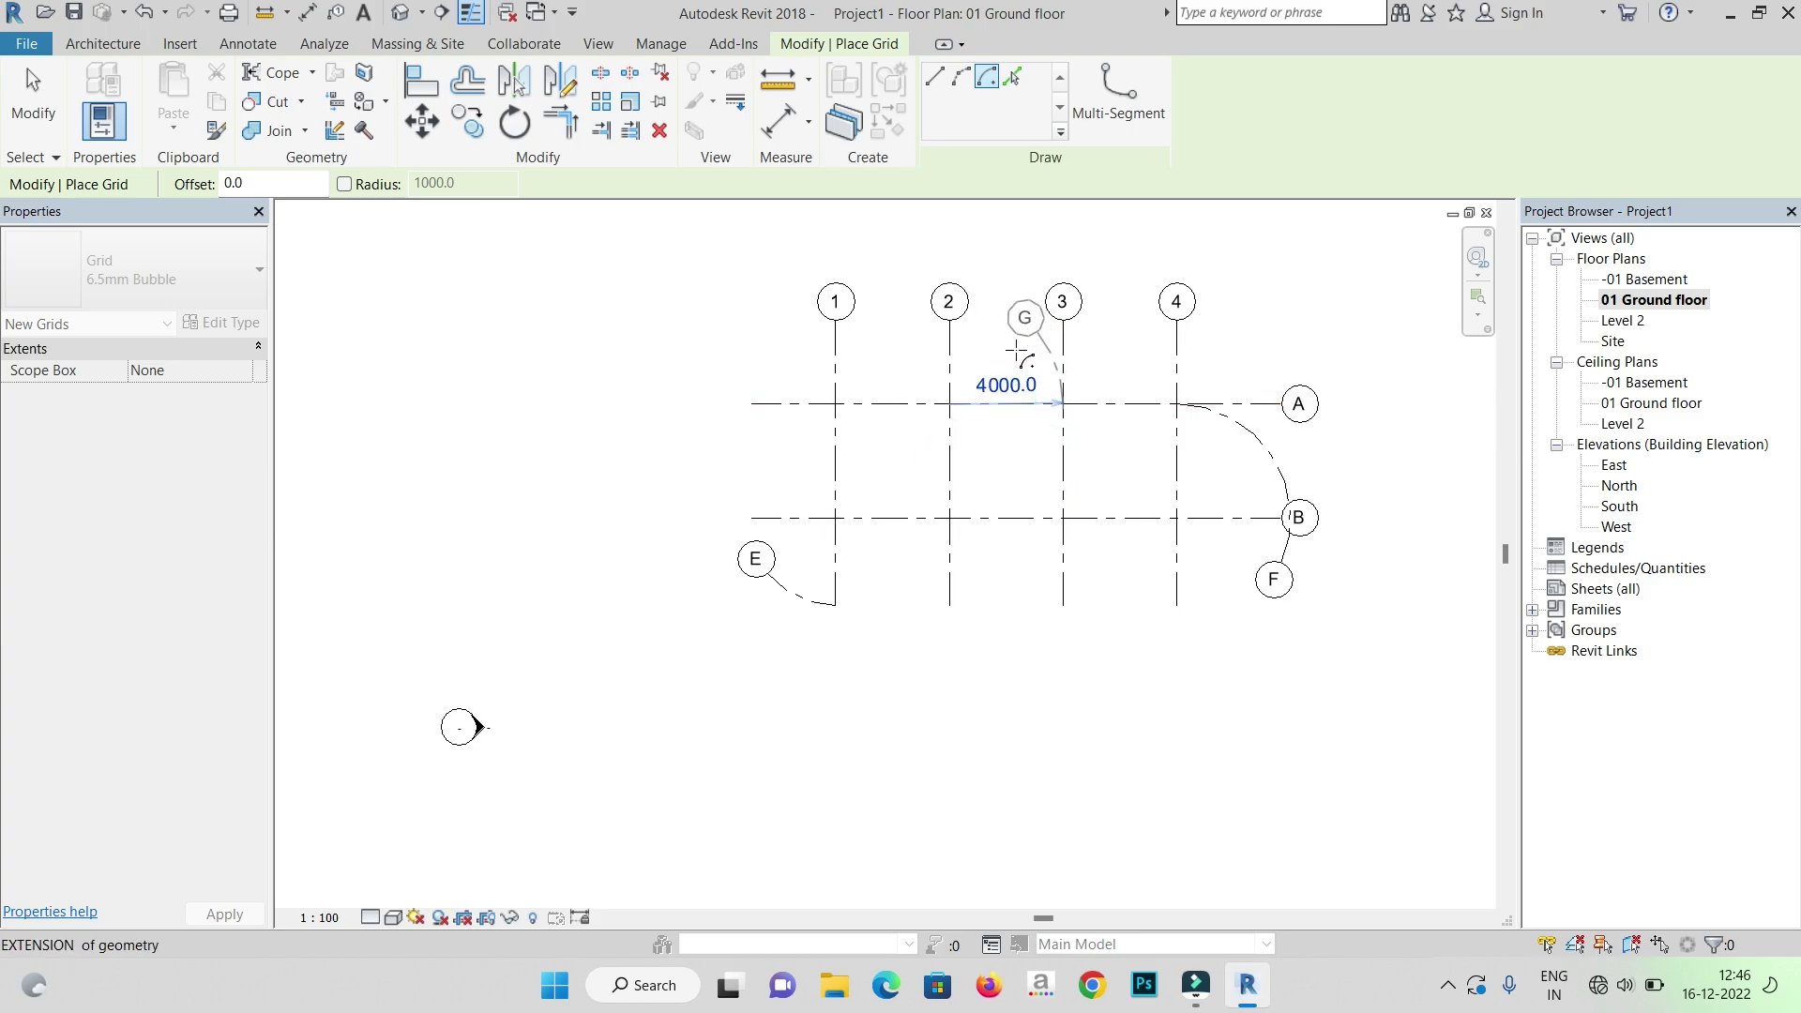
{"action": "left_click", "coordinate": [953, 330]}
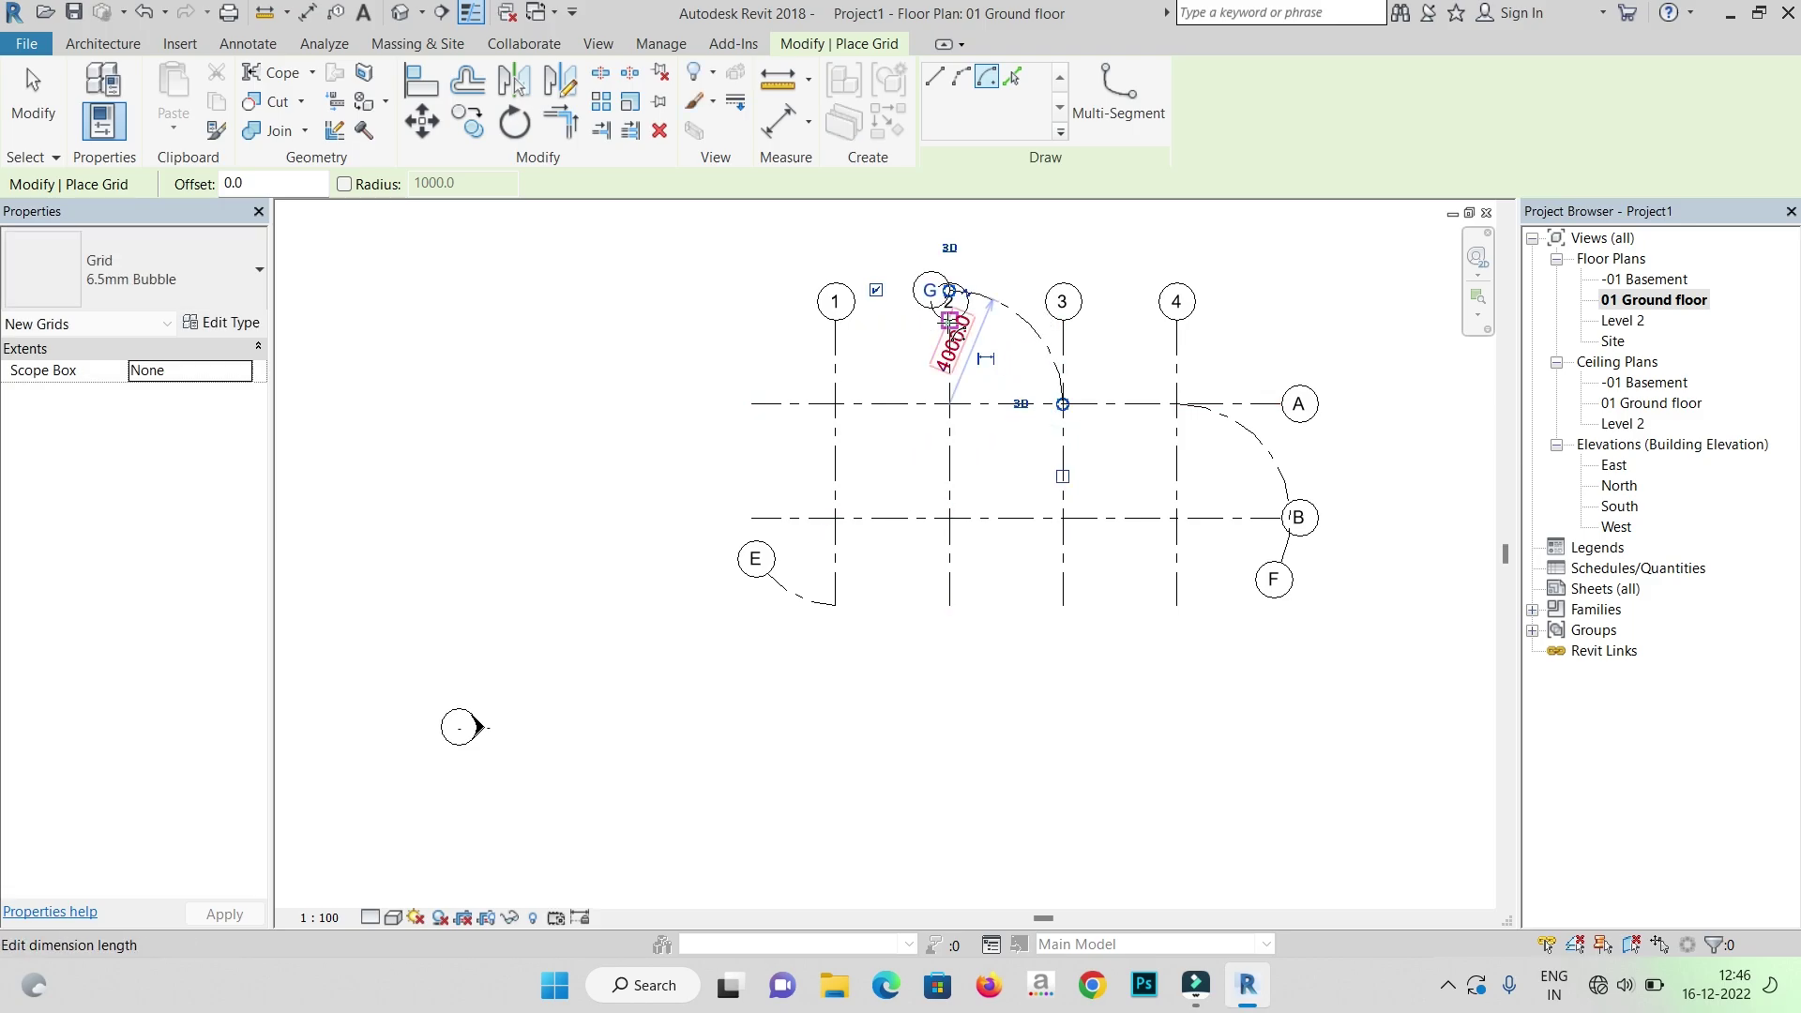
{"action": "scroll", "coordinate": [1010, 371], "scroll_direction": "down", "scroll_amount": 2}
{"action": "scroll", "coordinate": [1015, 375], "scroll_direction": "up", "scroll_amount": 3}
{"action": "scroll", "coordinate": [1015, 375], "scroll_direction": "down", "scroll_amount": 3}
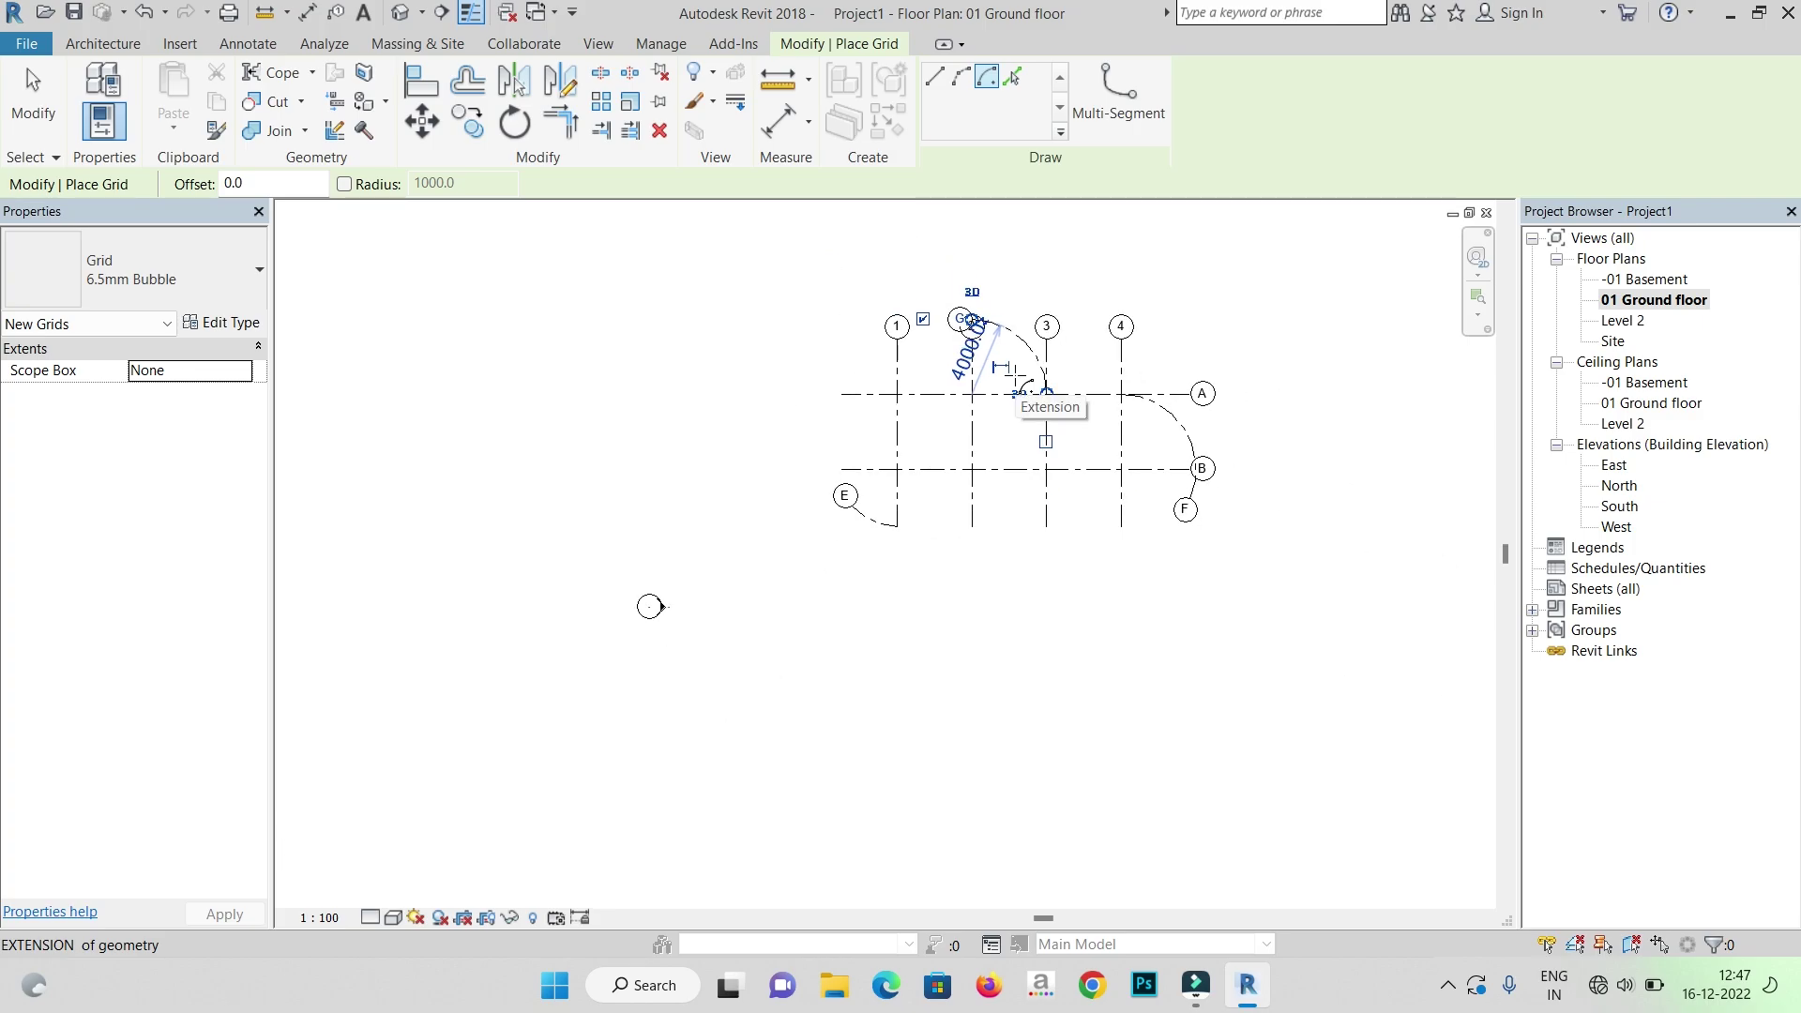
{"action": "right_click", "coordinate": [1218, 319]}
{"action": "left_click", "coordinate": [1261, 329]}
{"action": "right_click", "coordinate": [1291, 330]}
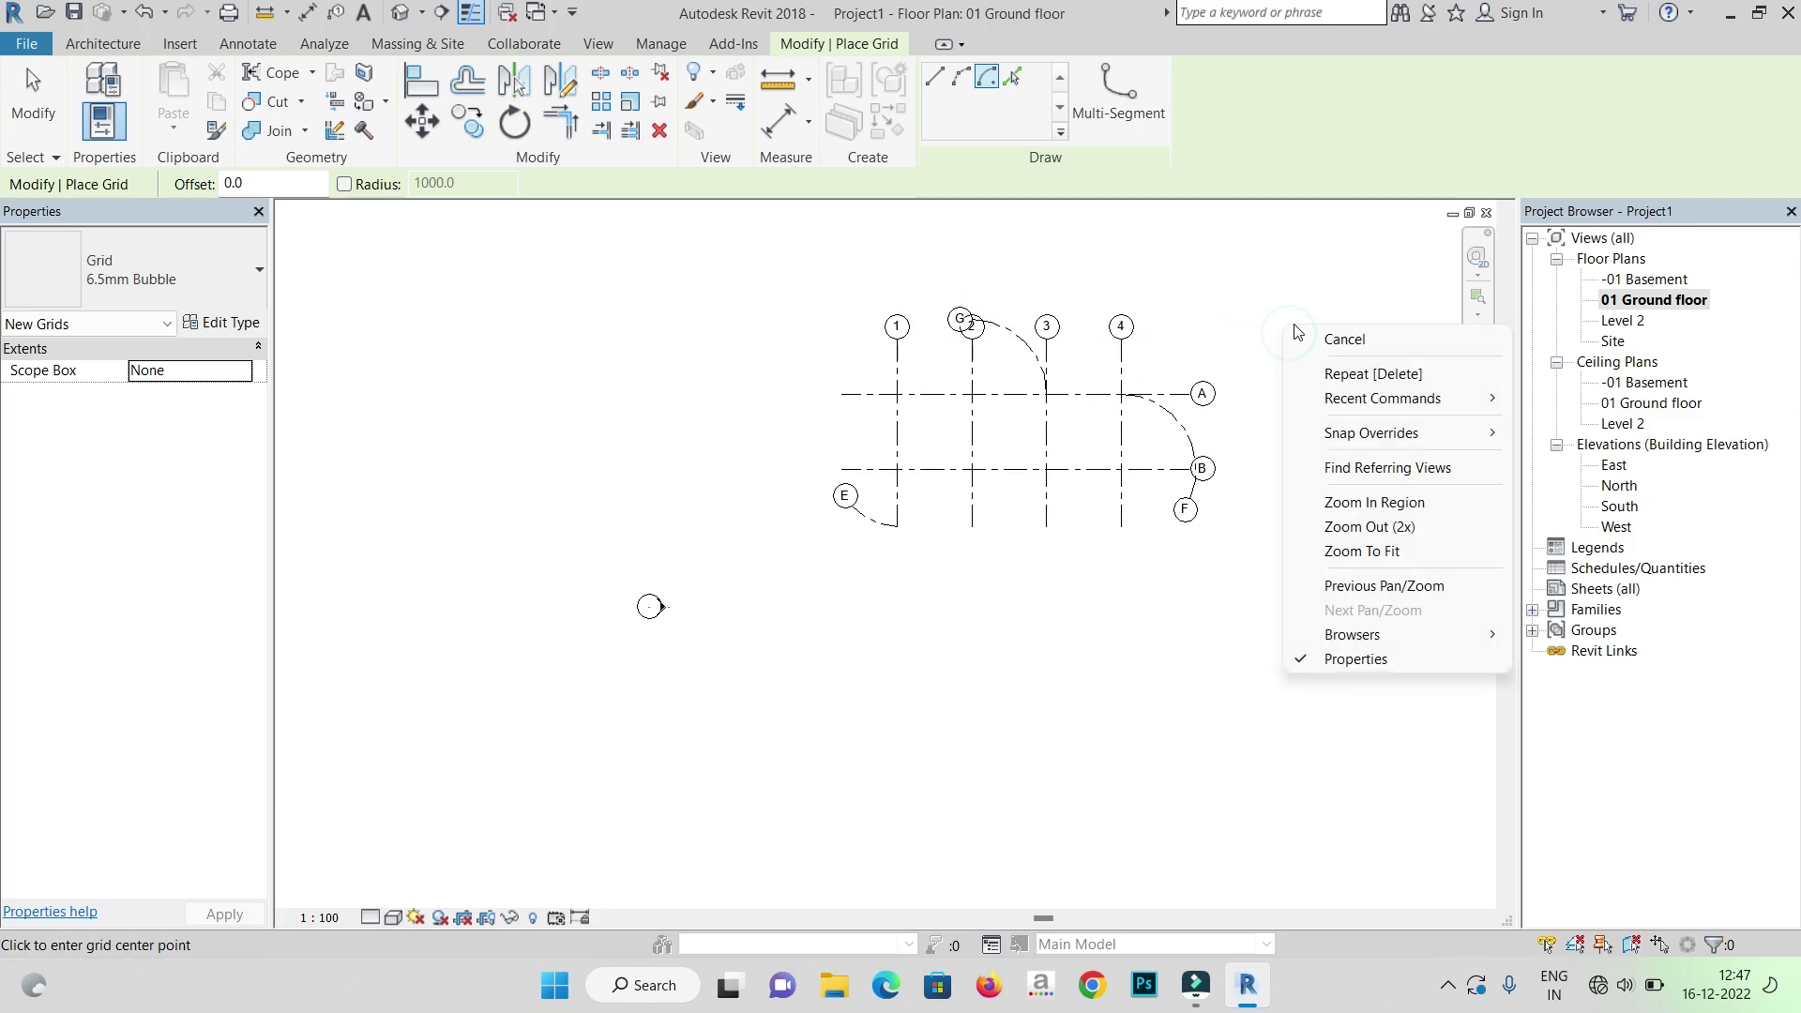
{"action": "left_click", "coordinate": [1301, 339]}
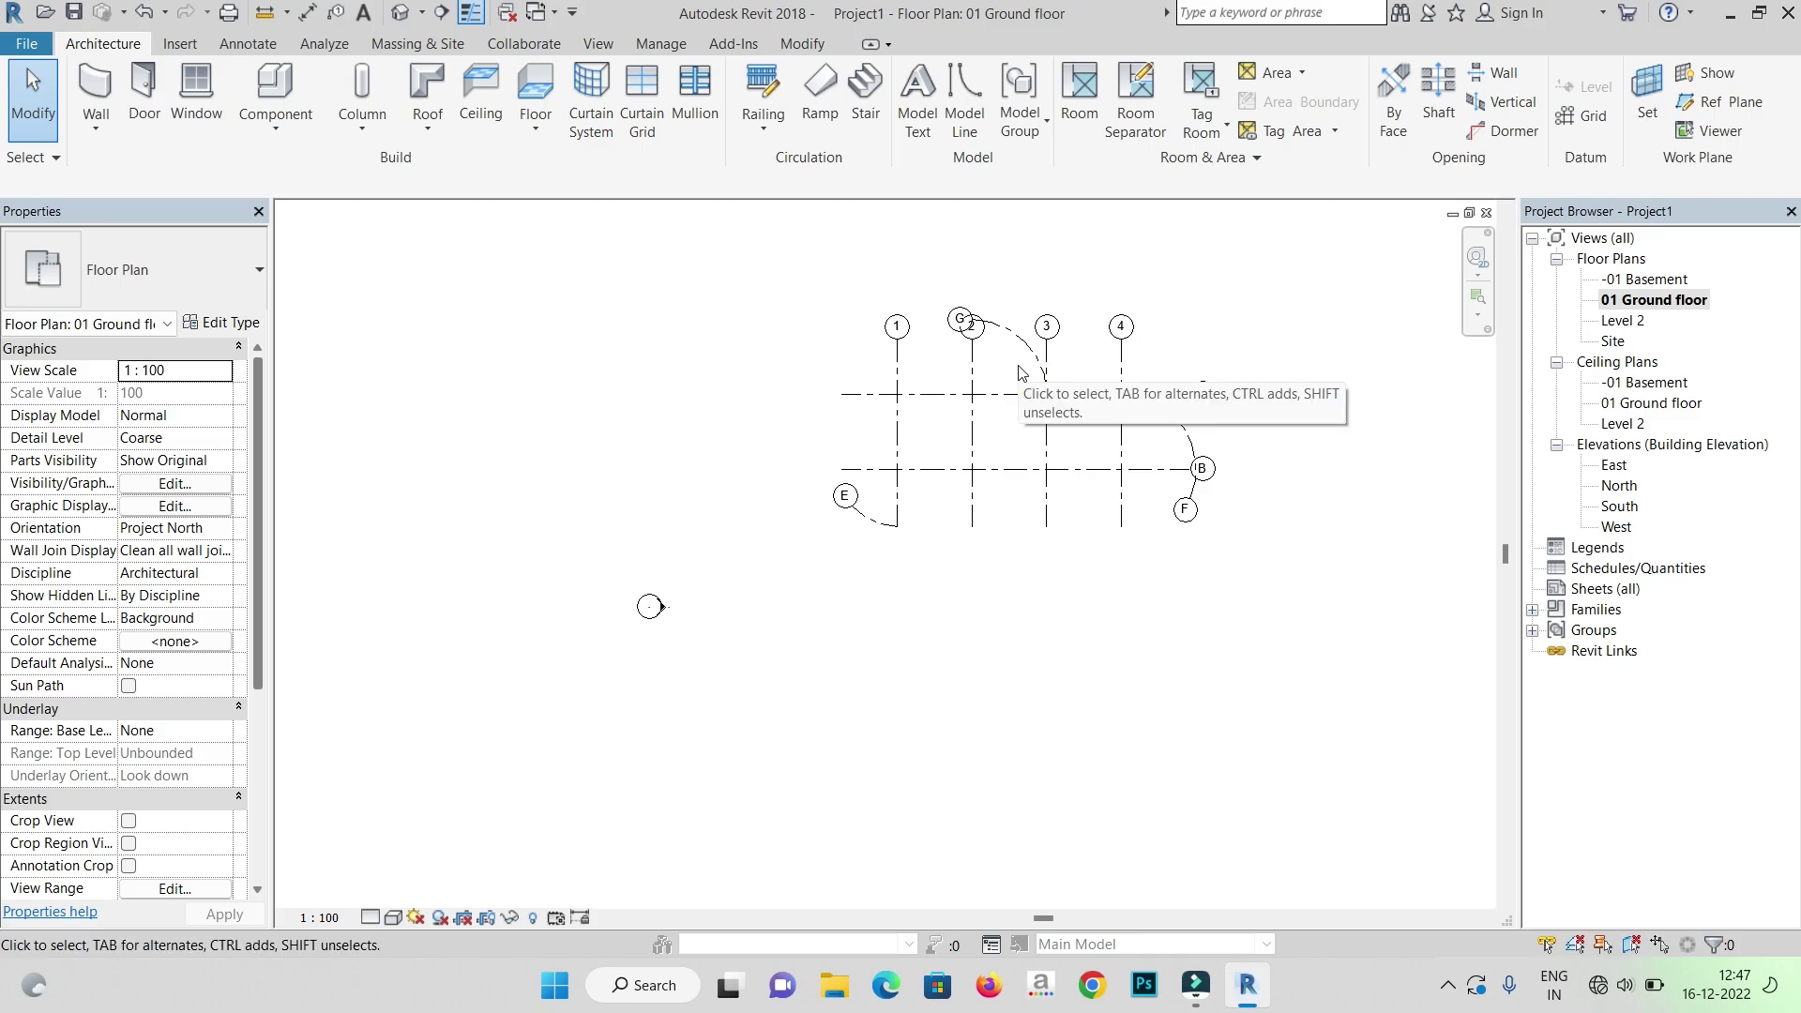
{"action": "scroll", "coordinate": [801, 335], "scroll_direction": "down", "scroll_amount": 2}
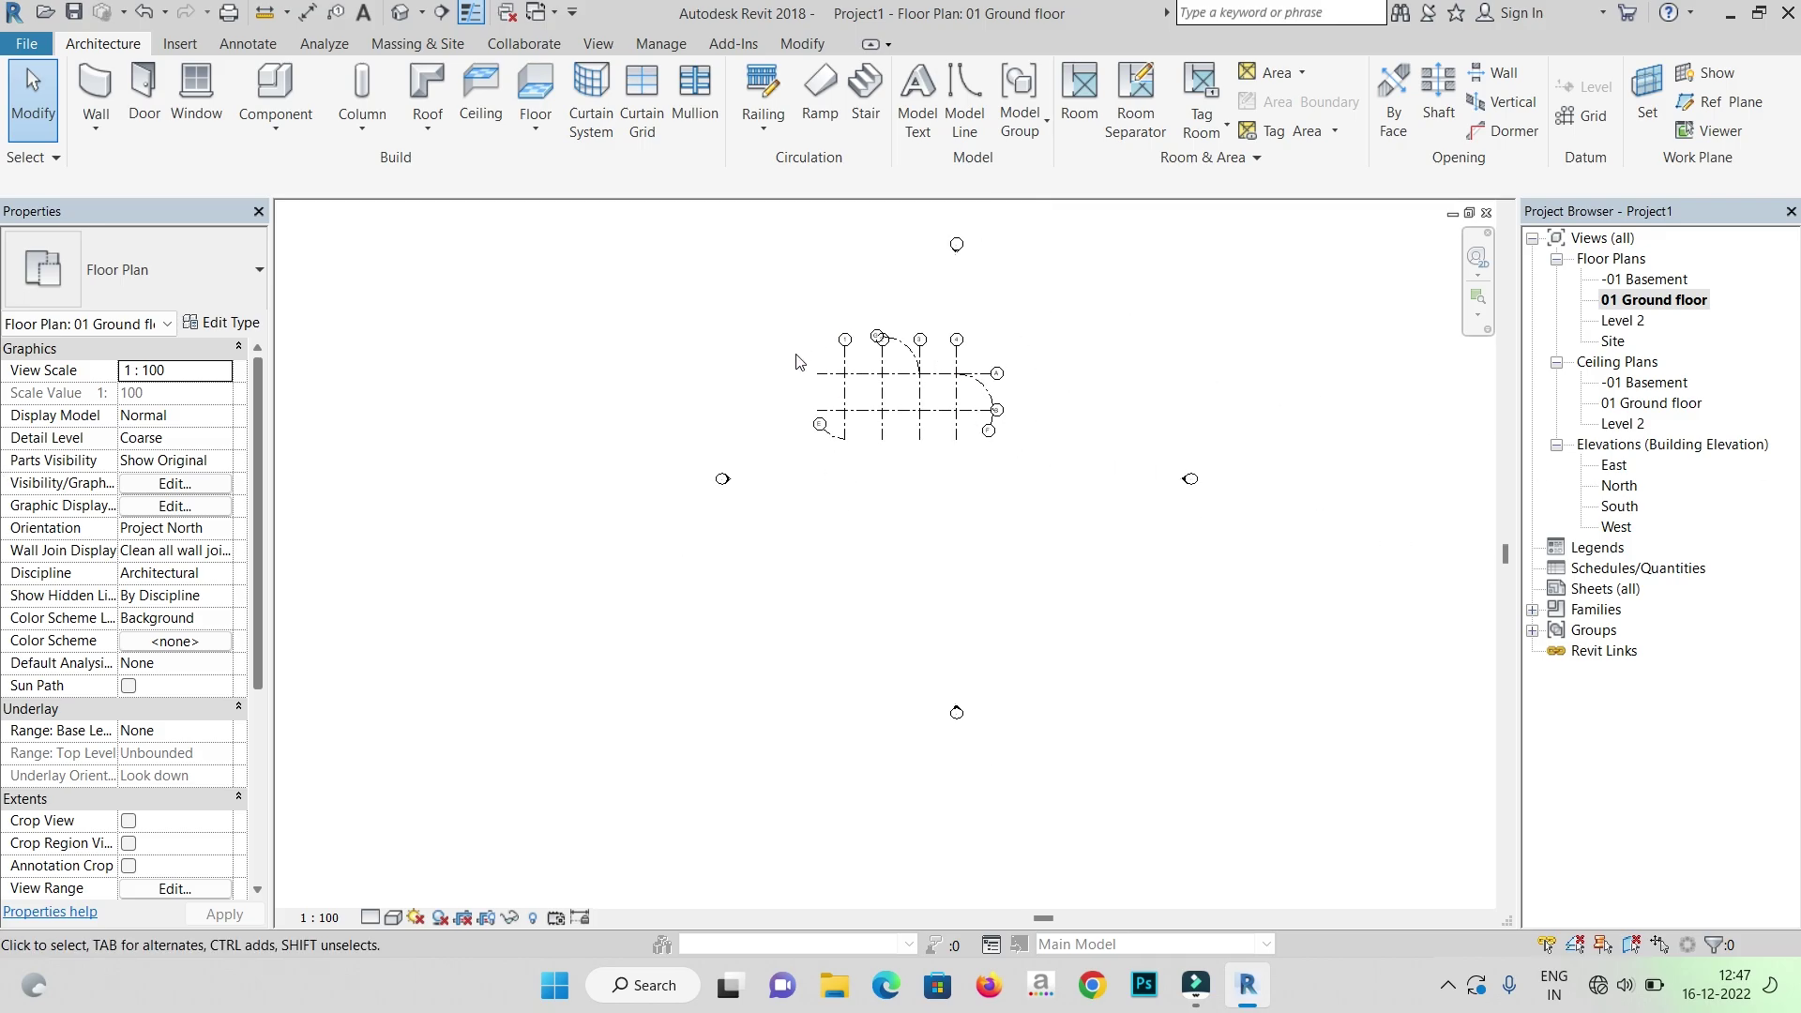
{"action": "scroll", "coordinate": [981, 479], "scroll_direction": "up", "scroll_amount": 2}
{"action": "scroll", "coordinate": [1060, 573], "scroll_direction": "down", "scroll_amount": 1}
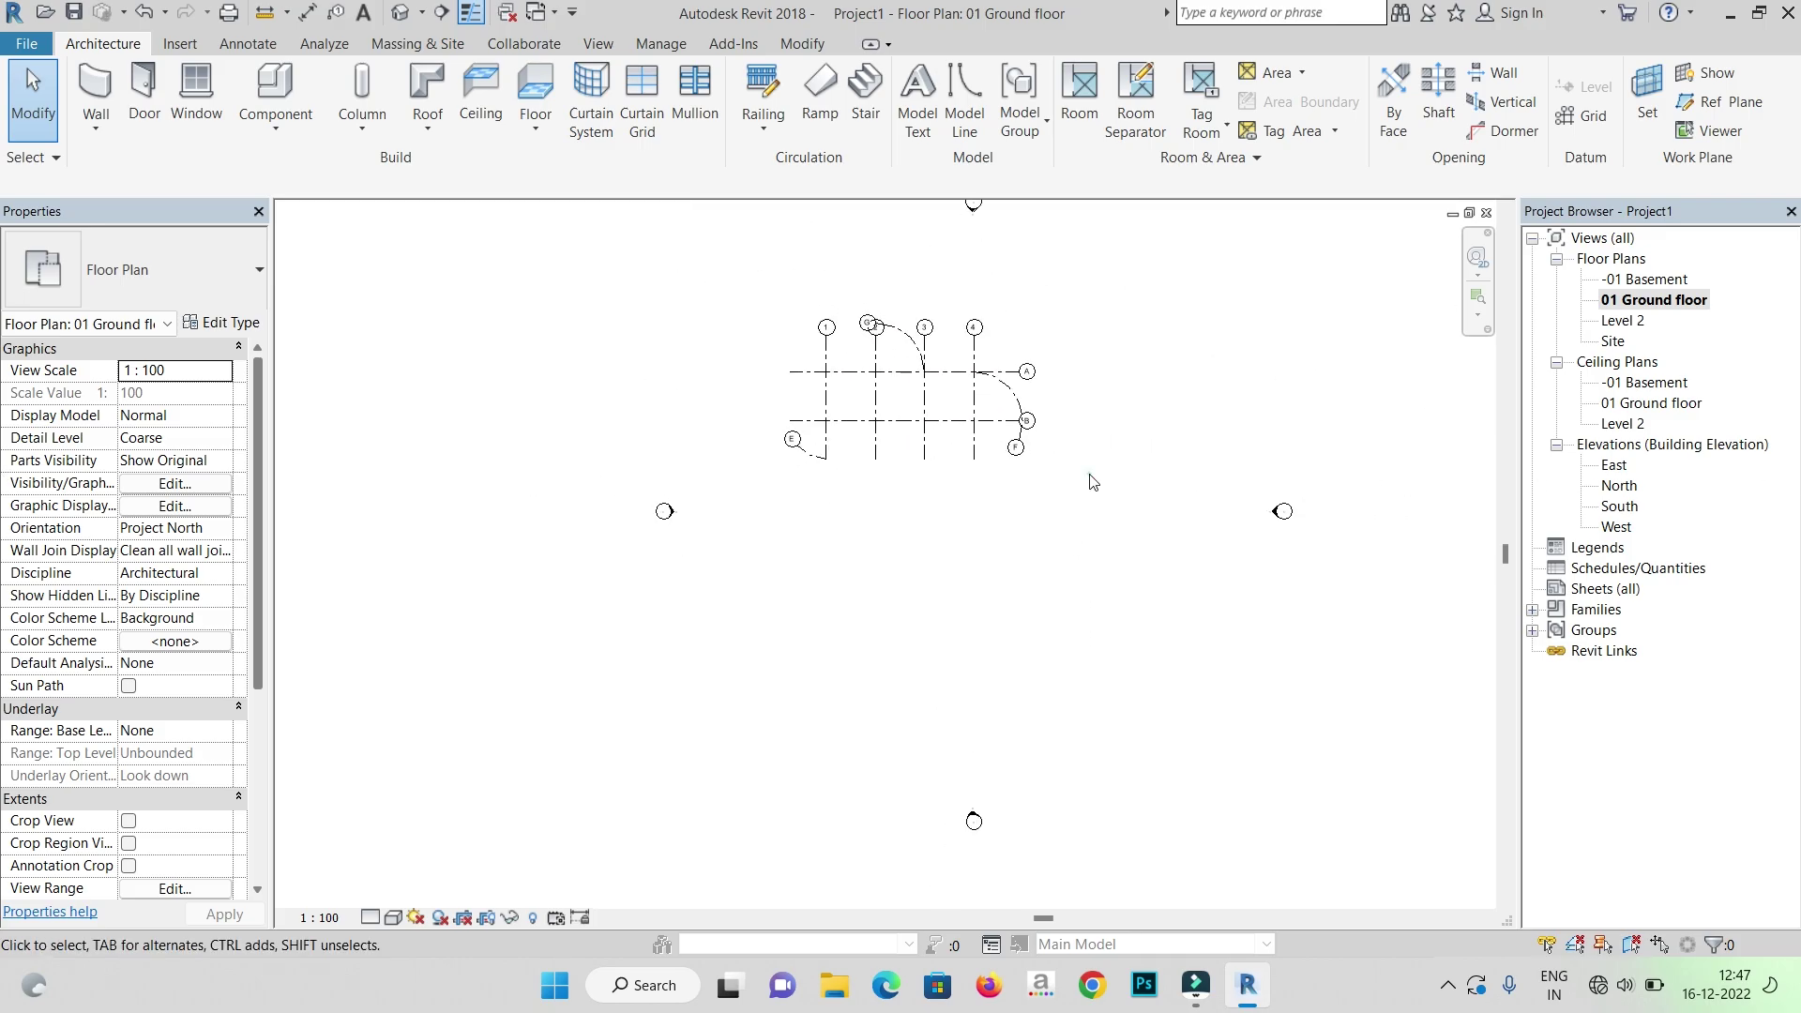
{"action": "left_click_drag", "start_coordinate": [1091, 482], "coordinate": [744, 293]}
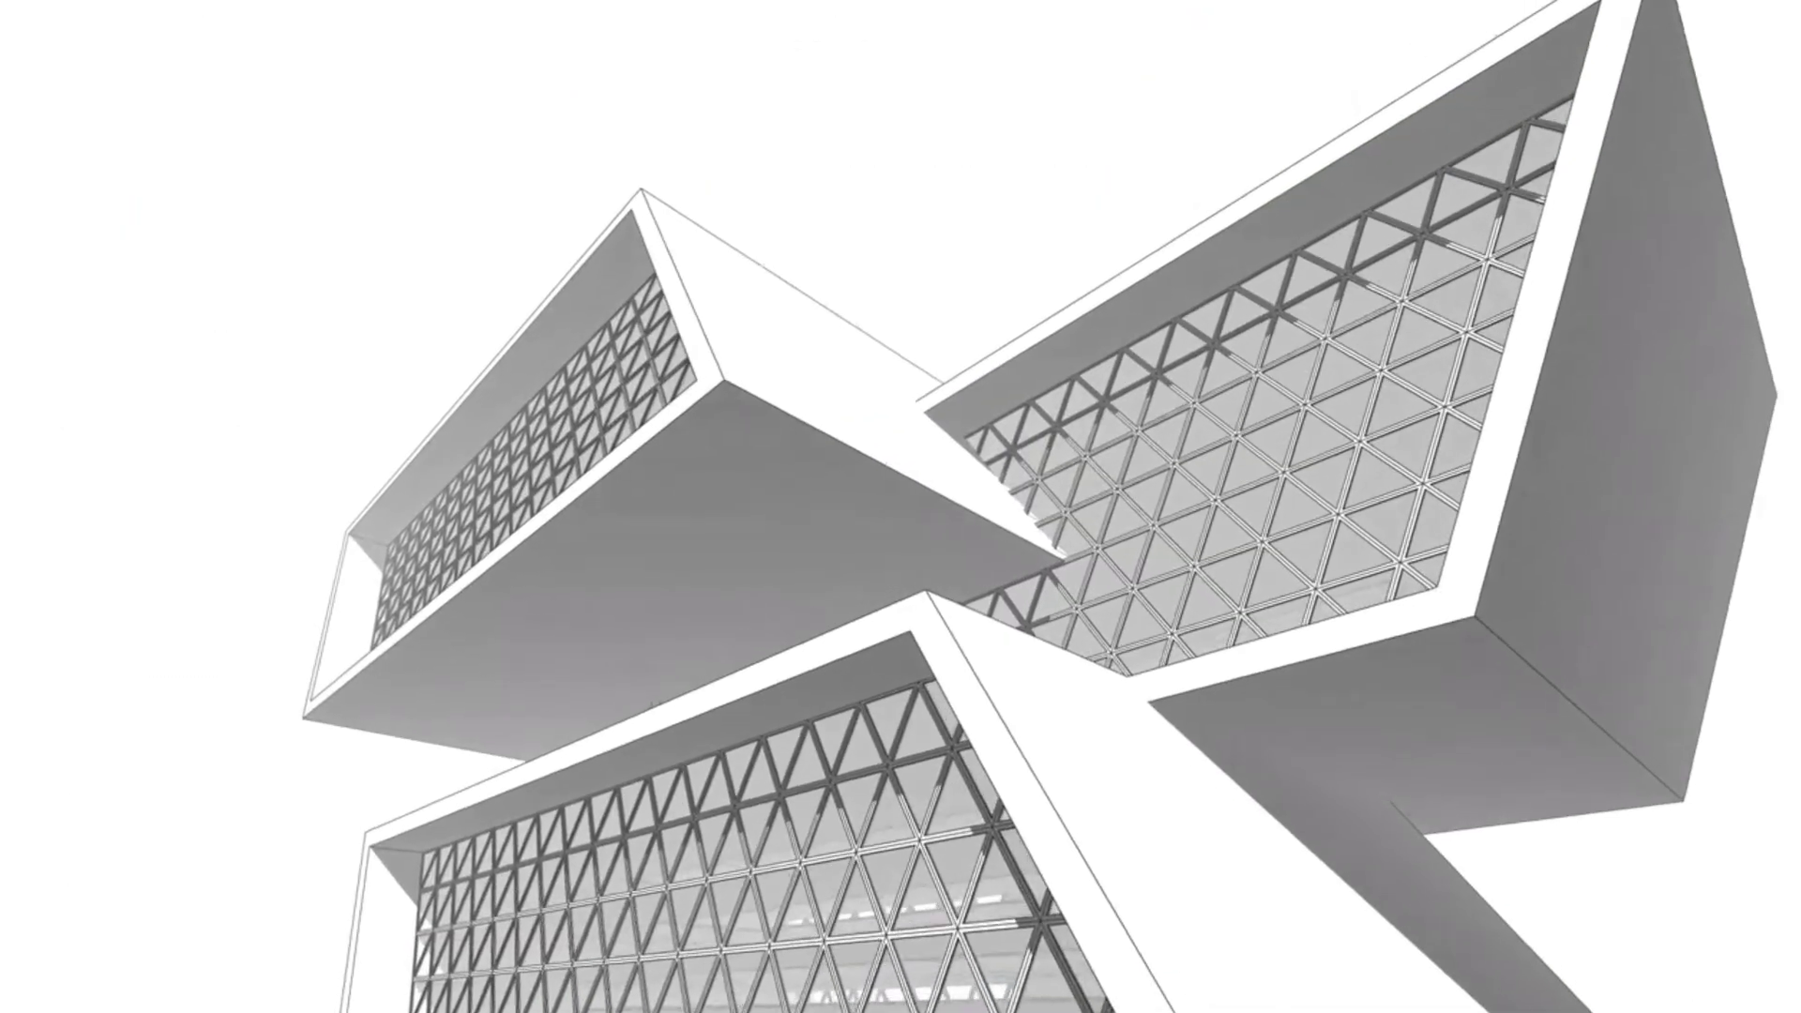